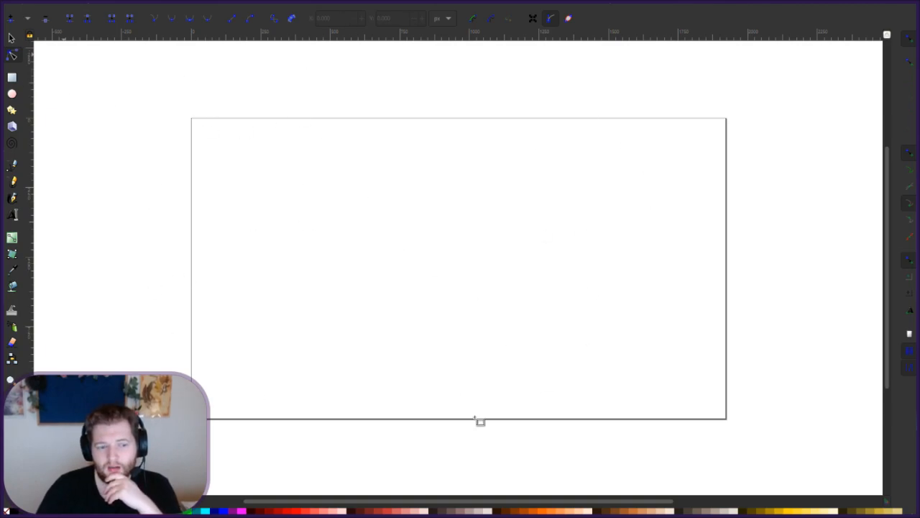
# Draw a black-outlined rounded rectangle of about 1935 × 1100 px covering the whole page.
pyautogui.press('r')
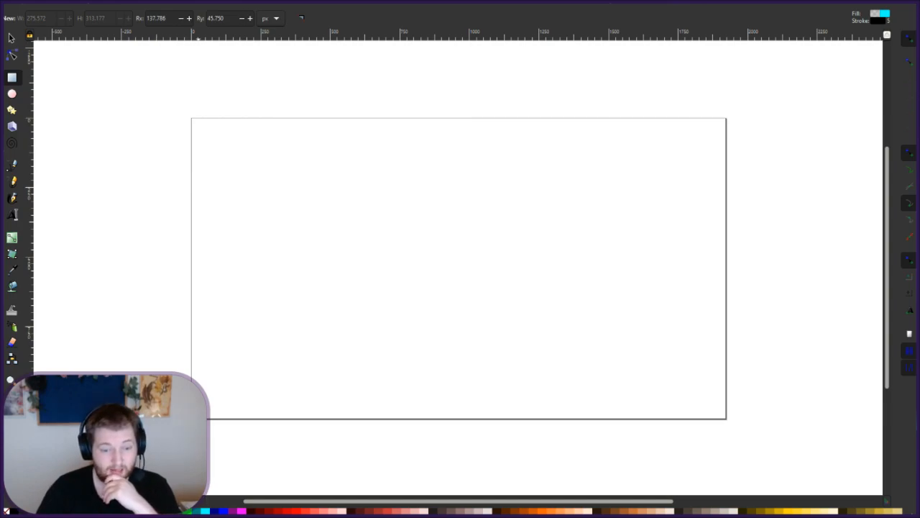
pyautogui.click(15, 511)
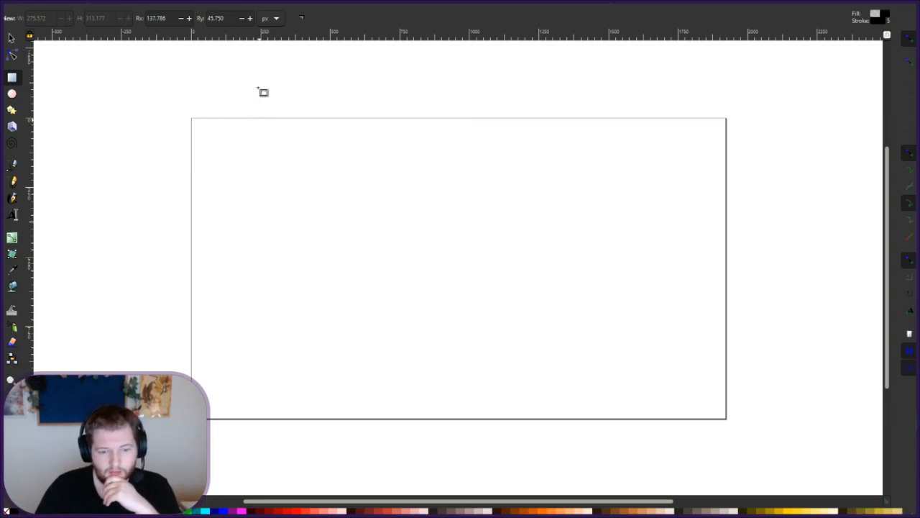
pyautogui.moveTo(191, 118); pyautogui.dragTo(507, 279)
pyautogui.moveTo(648, 352); pyautogui.dragTo(733, 427)
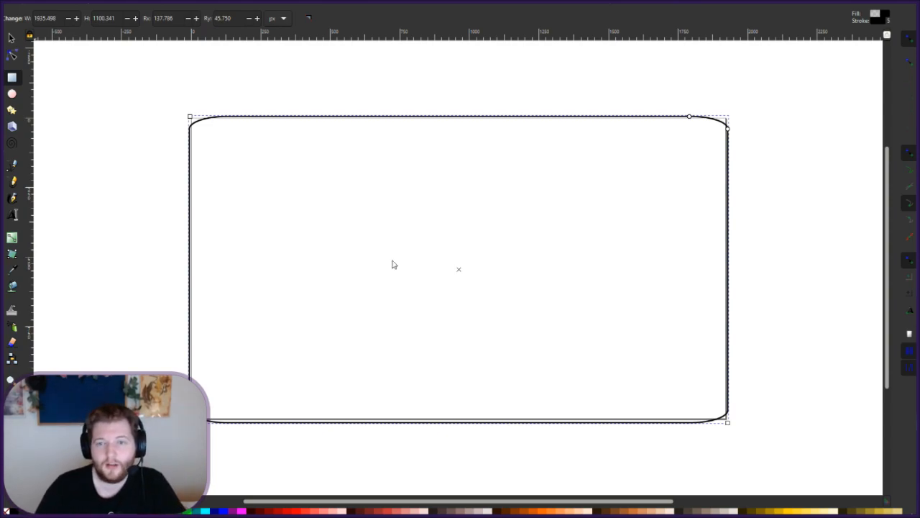
# Give the rectangle a flat black fill and enlarge it past the page's lower-right corner to about 1984 × 1119 px.
pyautogui.hotkey('ctrl', 'shift', 'f')
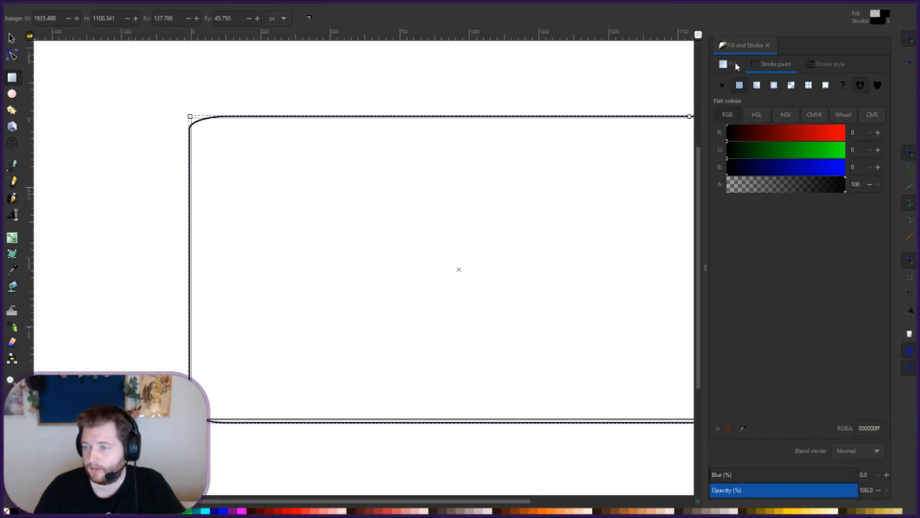
pyautogui.click(732, 64)
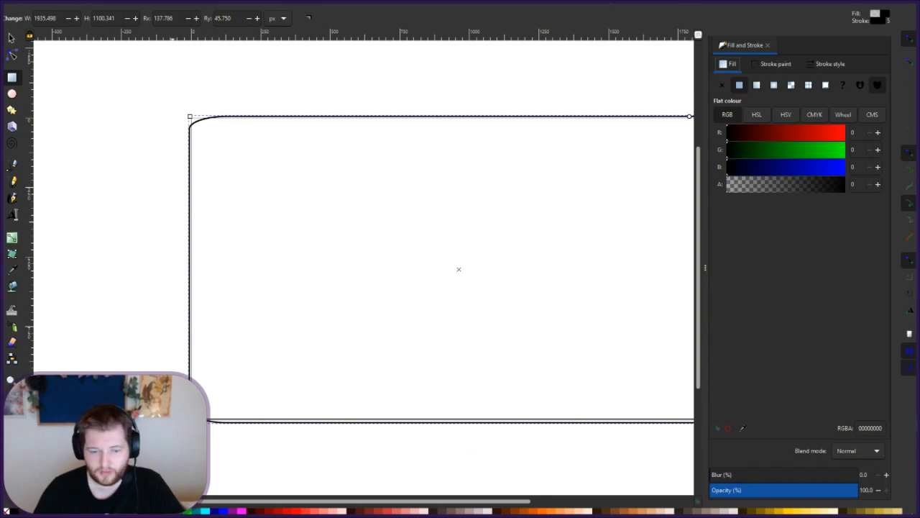
pyautogui.click(756, 87)
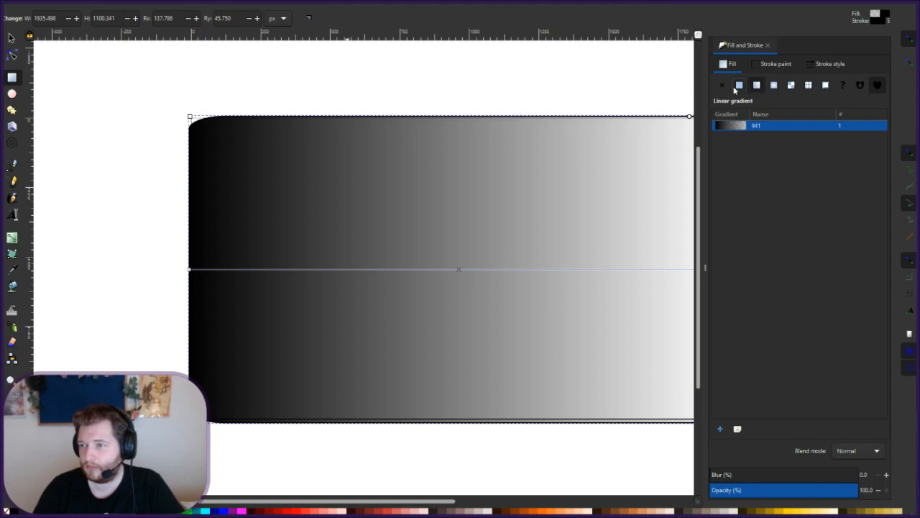
pyautogui.click(736, 86)
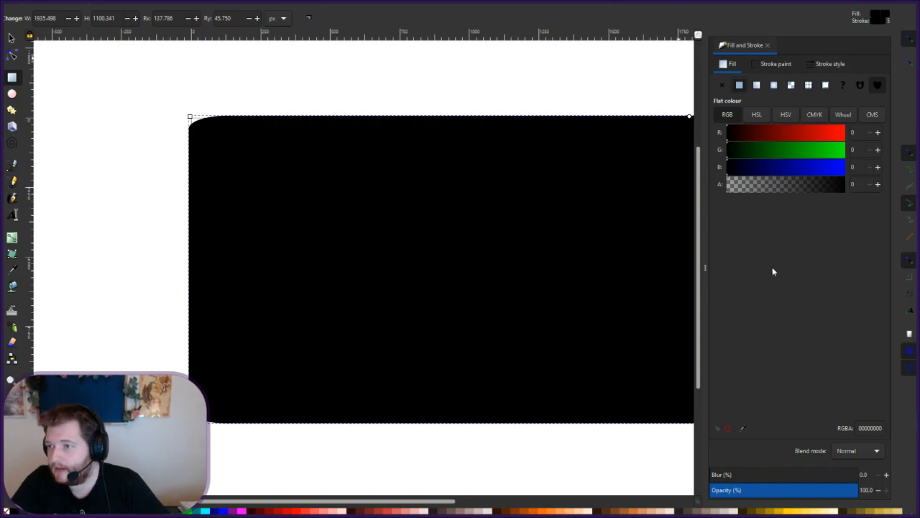
pyautogui.click(767, 45)
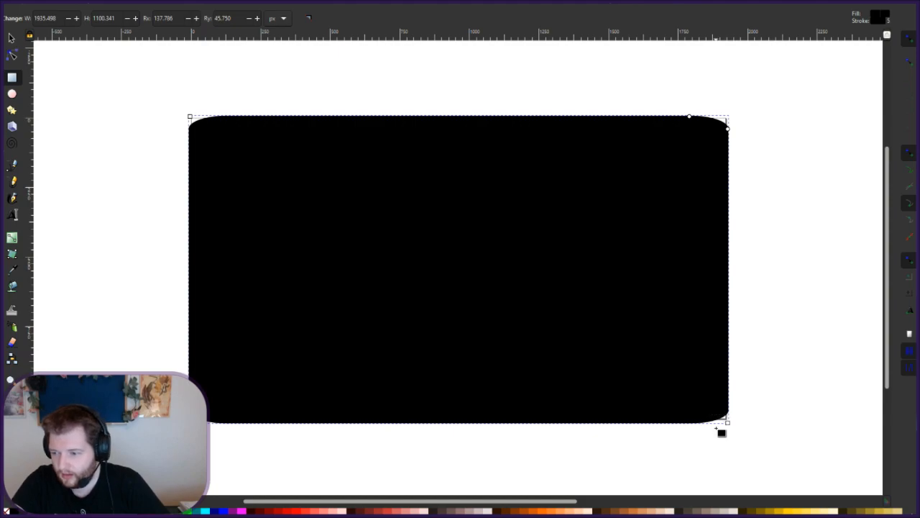
pyautogui.moveTo(728, 421); pyautogui.dragTo(742, 428)
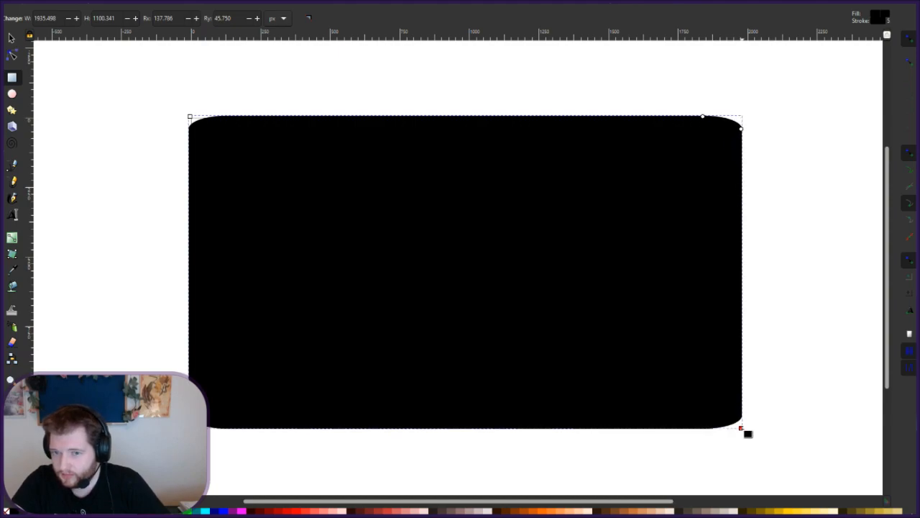
pyautogui.click(151, 244)
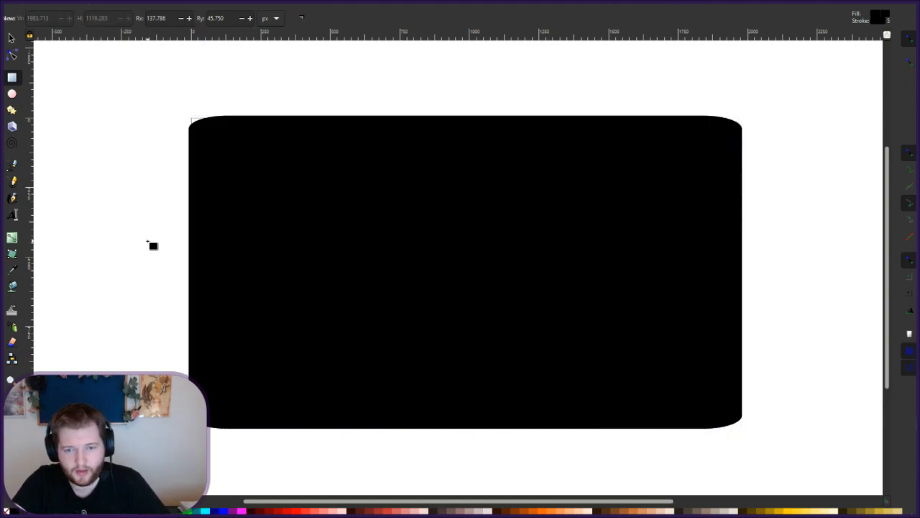
# Create a text frame in the middle of the black rectangle and enter the letter A.
pyautogui.press('s')
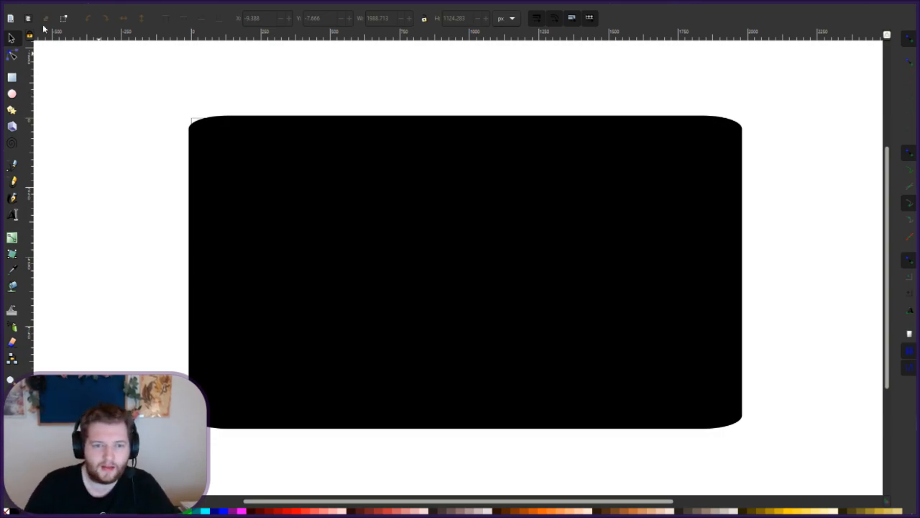
pyautogui.click(13, 215)
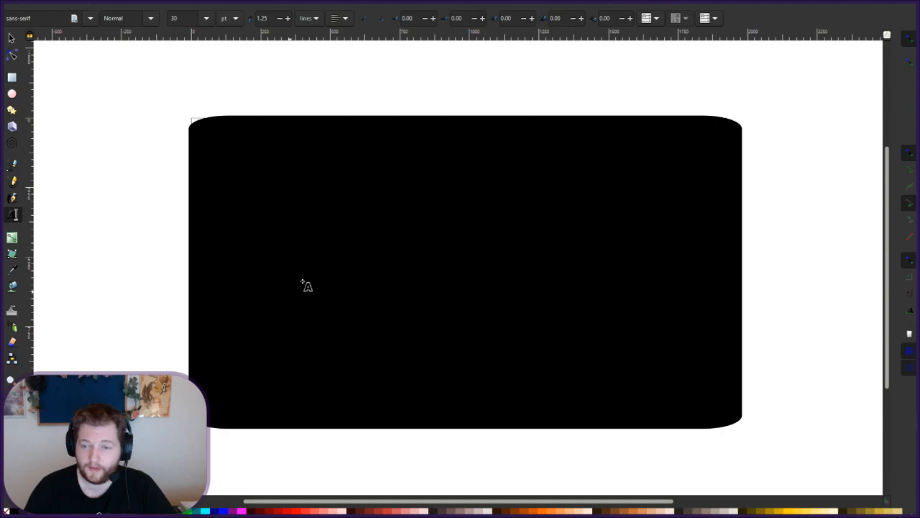
pyautogui.click(375, 200)
pyautogui.moveTo(535, 323); pyautogui.dragTo(541, 337)
pyautogui.click(376, 203)
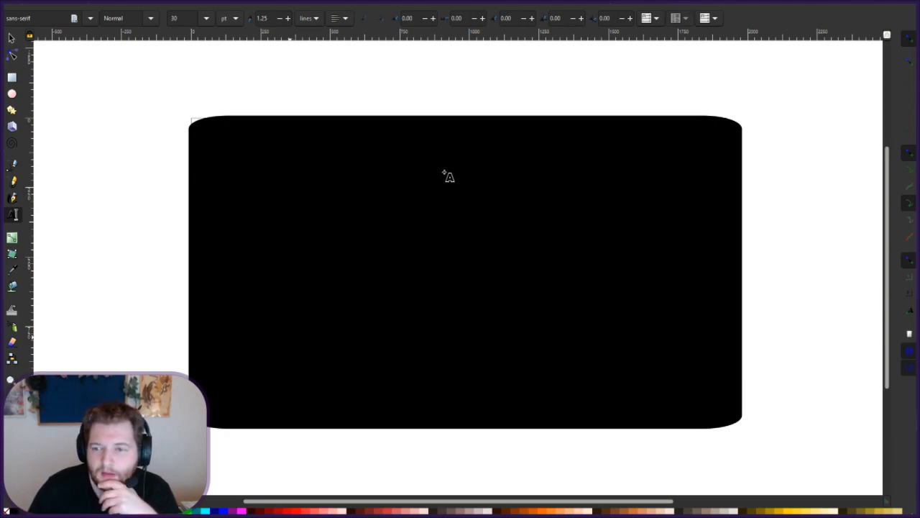
pyautogui.moveTo(426, 177); pyautogui.dragTo(580, 343)
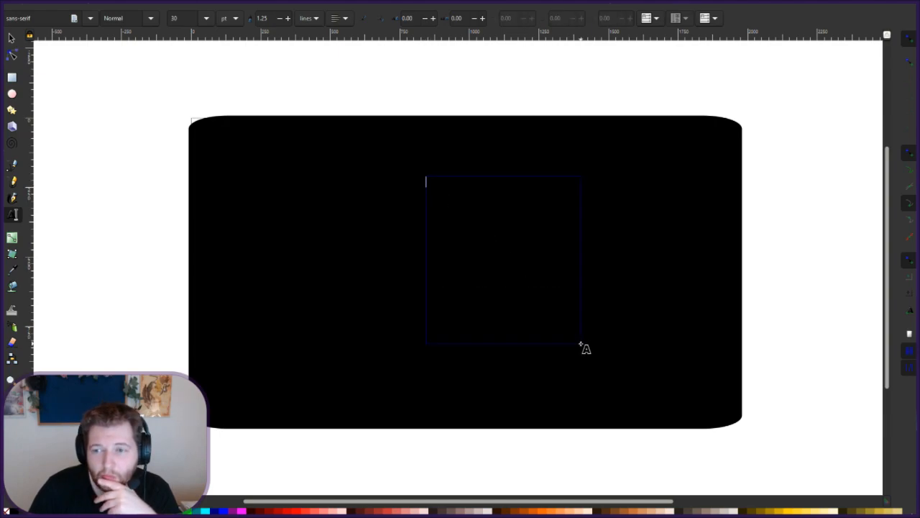
pyautogui.write('H')
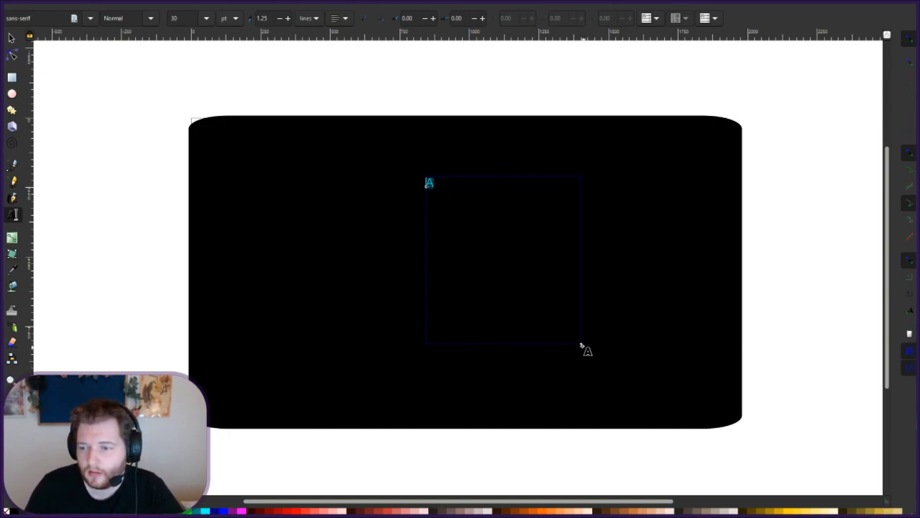
# Enlarge the text frame toward its lower-right corner and set the letter A's font size to 144 pt.
pyautogui.moveTo(581, 343); pyautogui.dragTo(517, 248)
pyautogui.moveTo(474, 220); pyautogui.dragTo(624, 362)
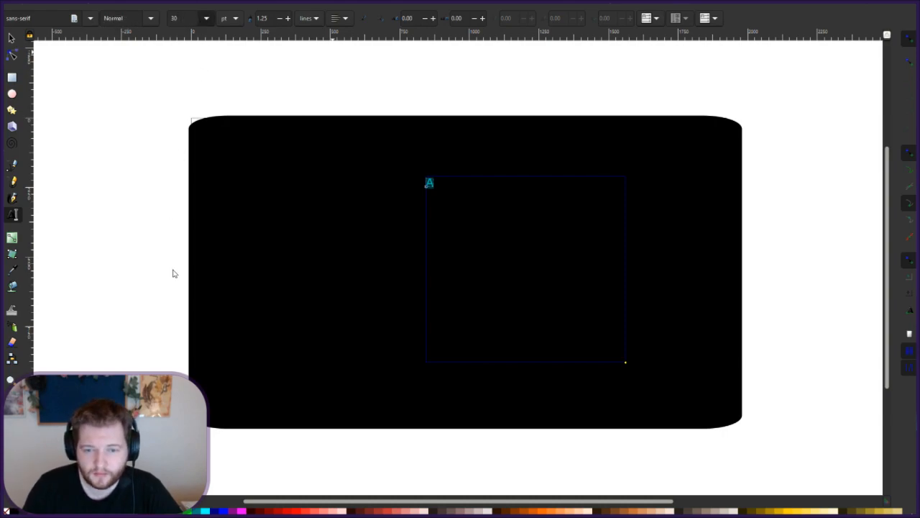
pyautogui.click(471, 273)
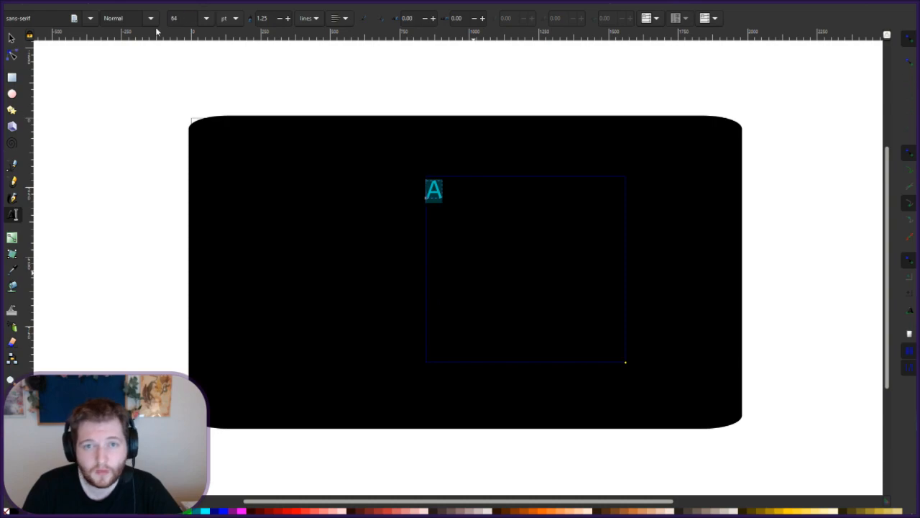
pyautogui.click(206, 18)
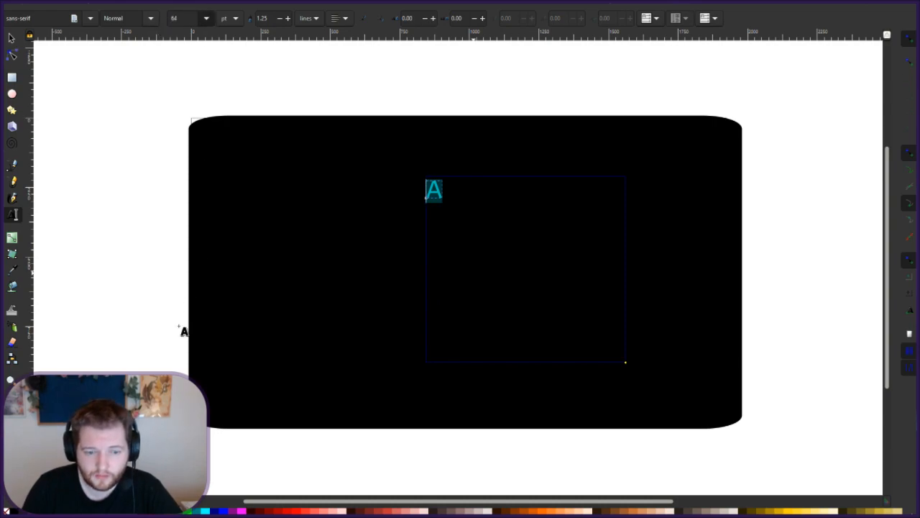
pyautogui.click(180, 326)
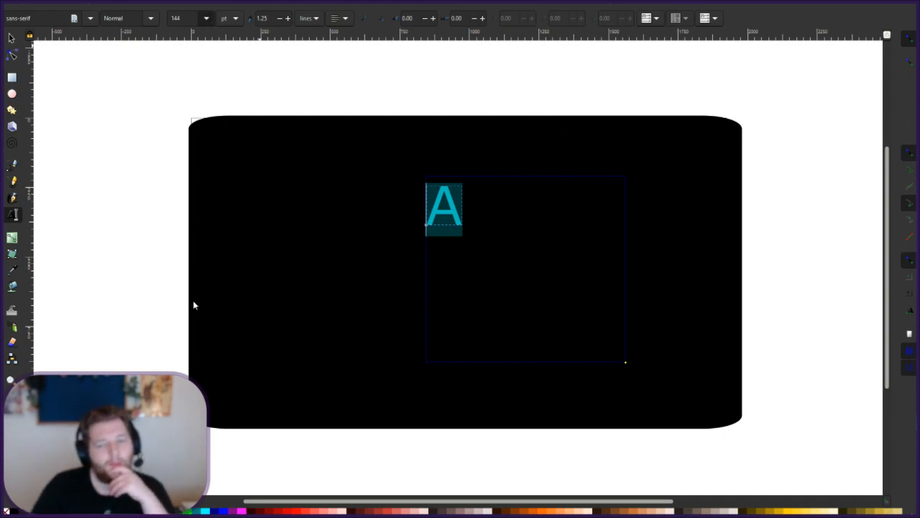
# Try the letter A in Agency FB, Arial, Blackadder ITC, Berlin Sans FB Demi and Berlin Sans FB.
pyautogui.click(26, 51)
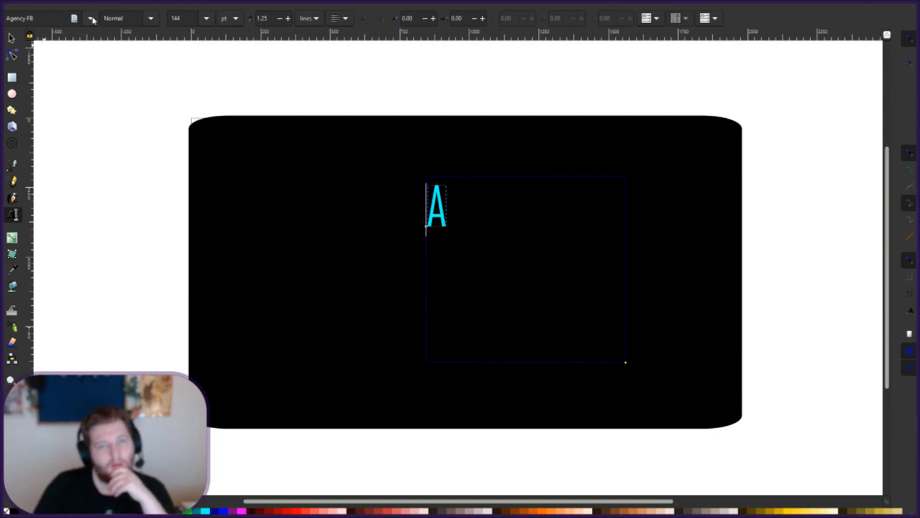
pyautogui.click(46, 80)
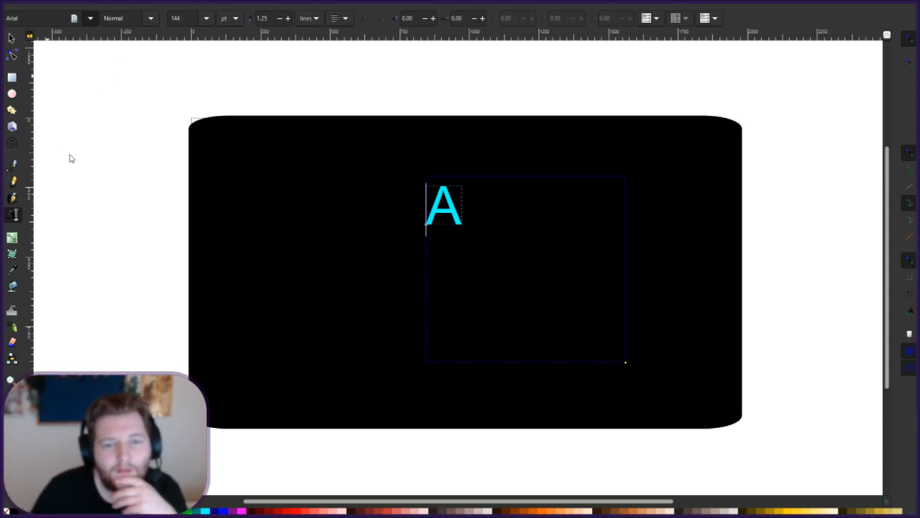
pyautogui.click(63, 218)
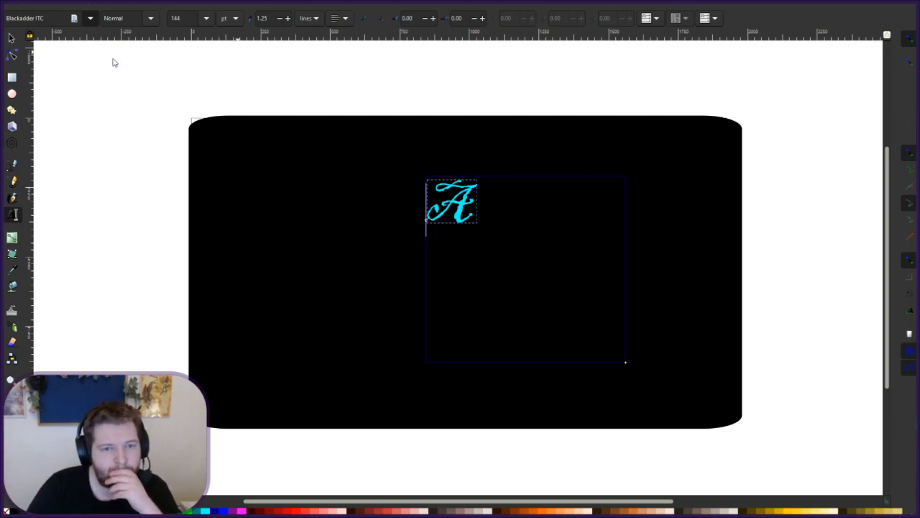
pyautogui.click(69, 182)
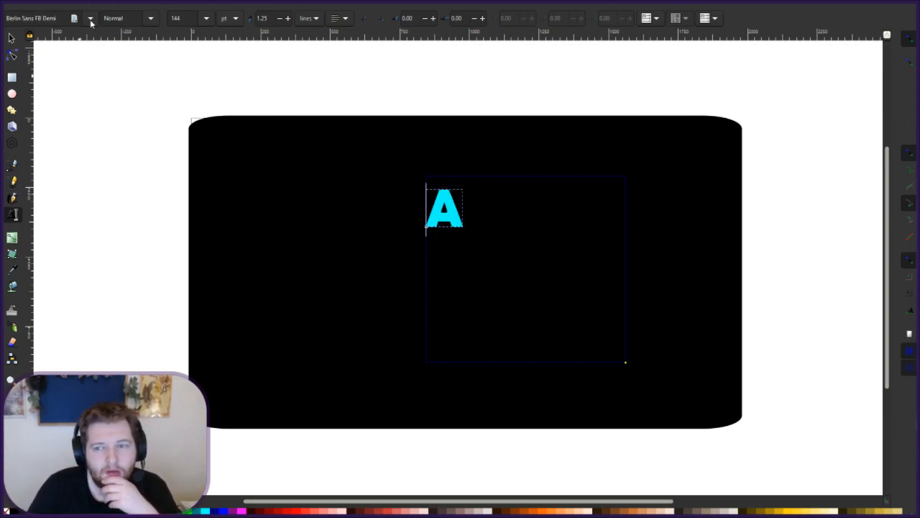
pyautogui.click(90, 22)
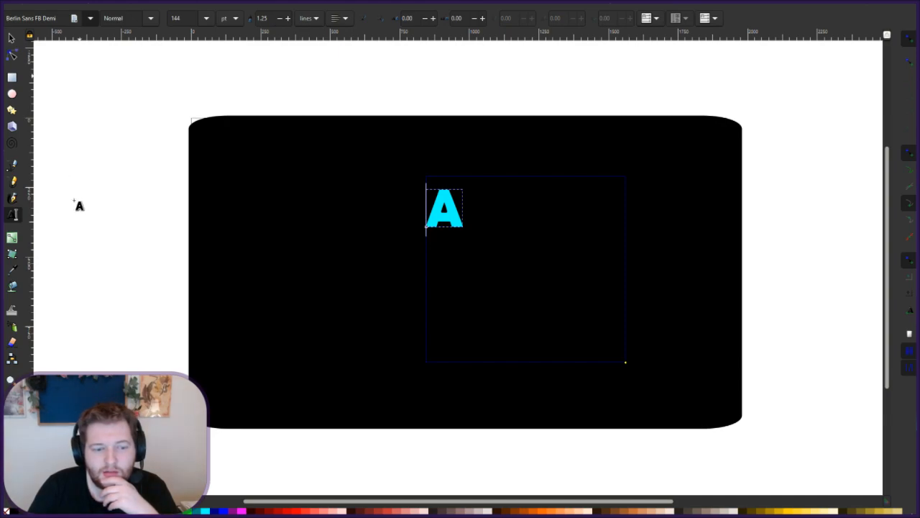
pyautogui.click(79, 204)
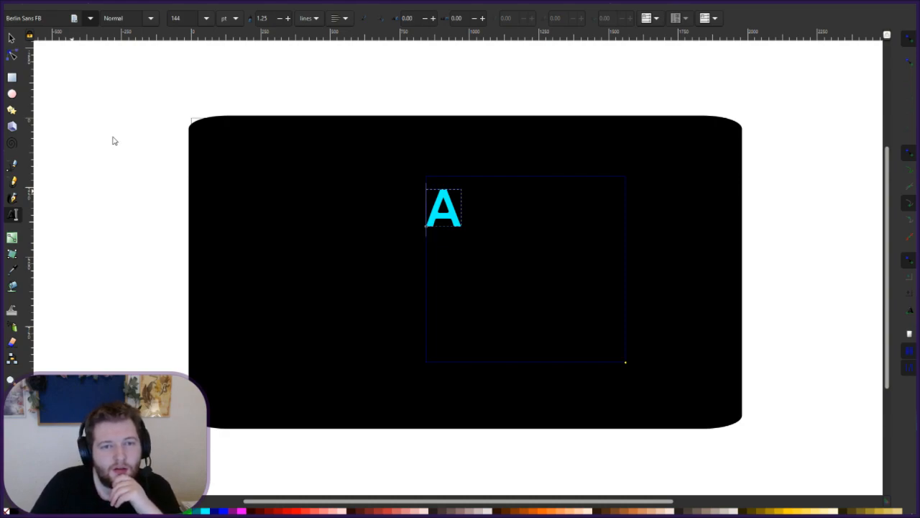
# Try the letter A in Bodoni MT, Cooper Black, Colonna MT, Chiller and Felix Titling.
pyautogui.click(109, 234)
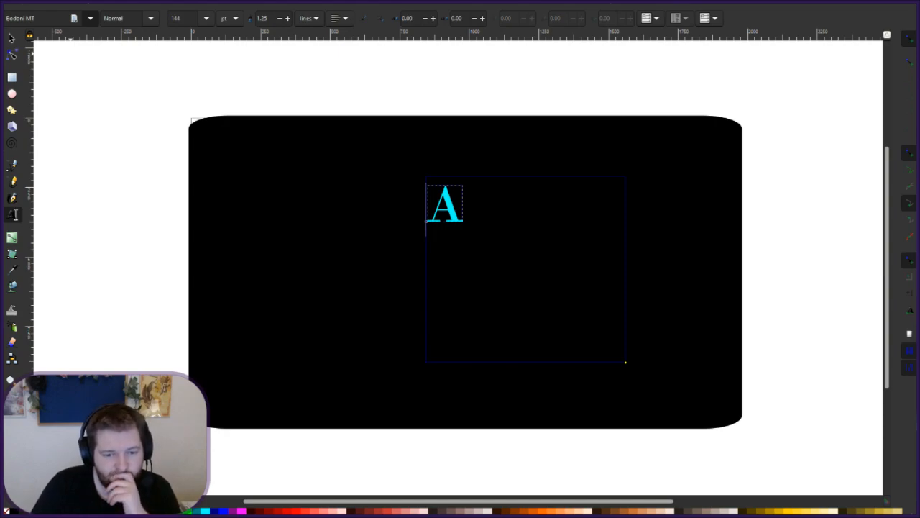
pyautogui.click(107, 349)
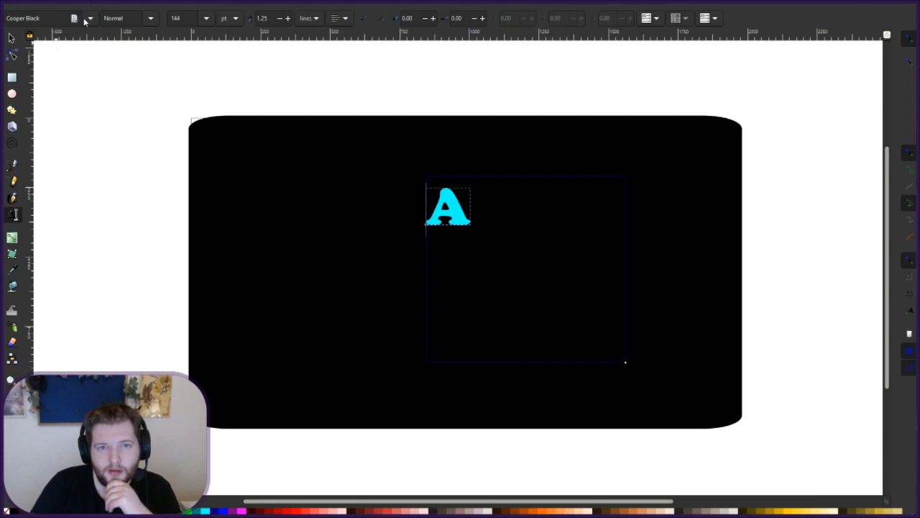
pyautogui.click(87, 19)
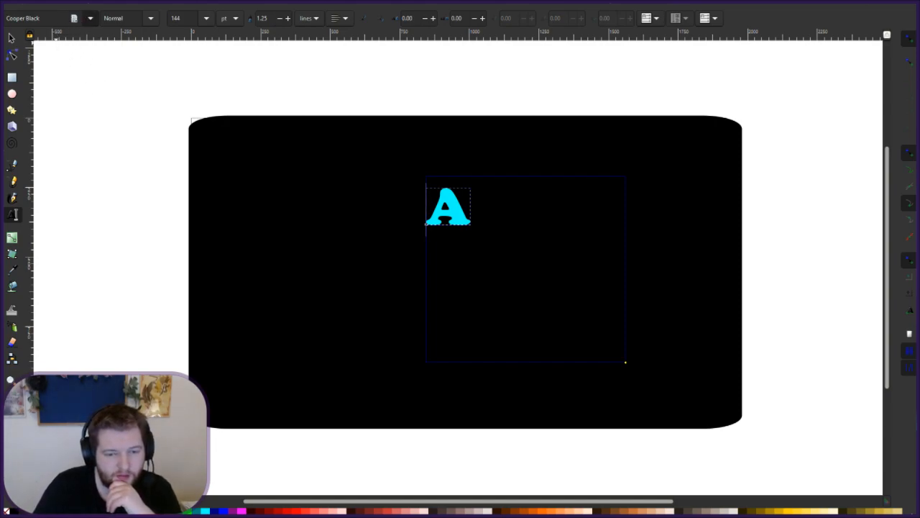
pyautogui.click(61, 352)
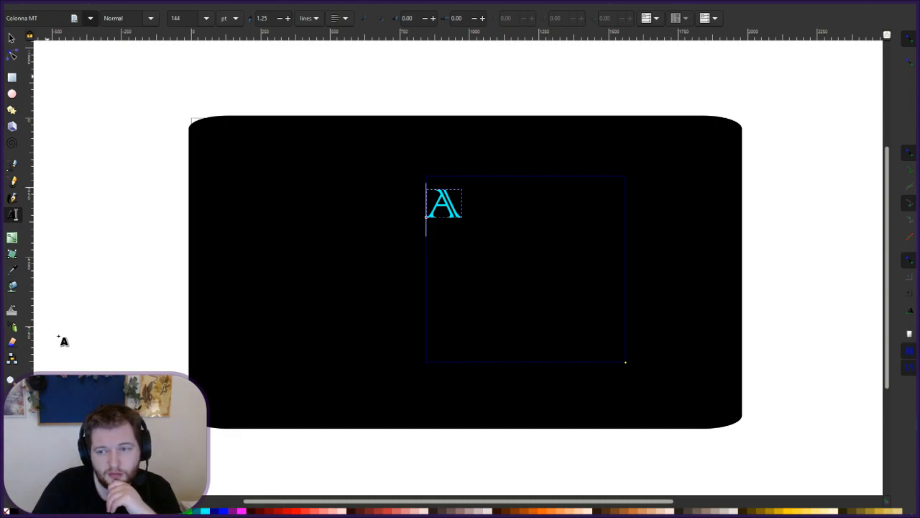
pyautogui.press('Up')
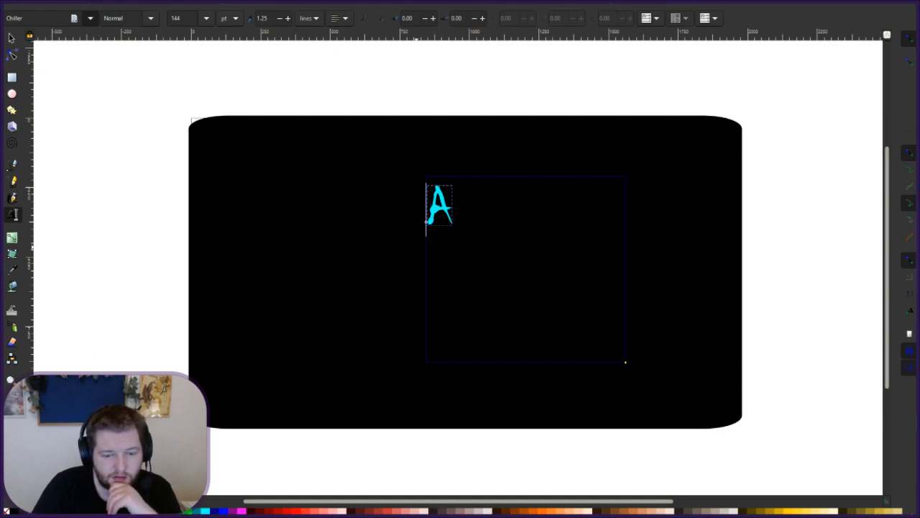
pyautogui.press('Down')
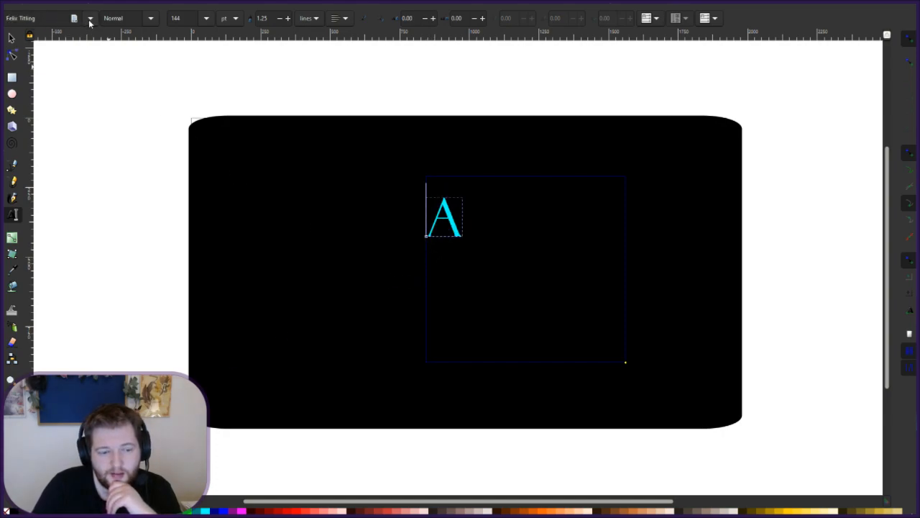
# Compare Forte, Gigi and French Script MT on the letter A and set its font to Freestyle Script.
pyautogui.click(69, 370)
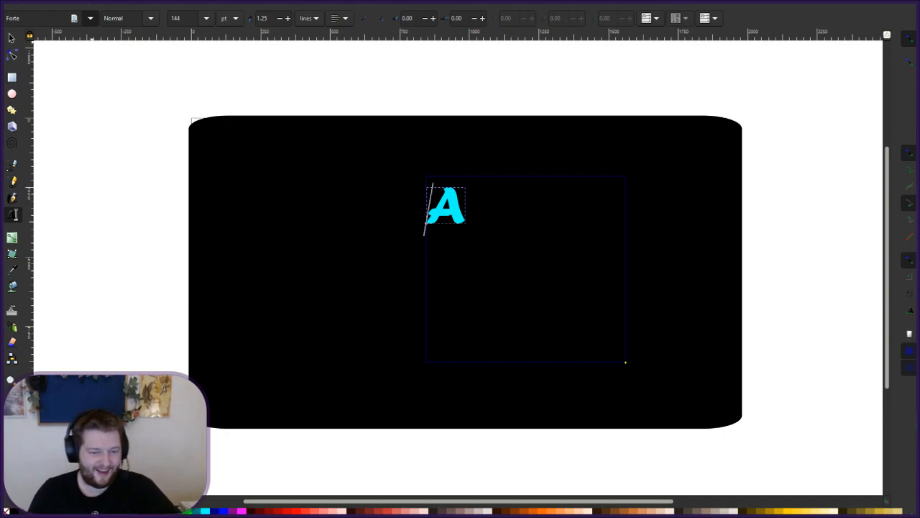
pyautogui.click(260, 196)
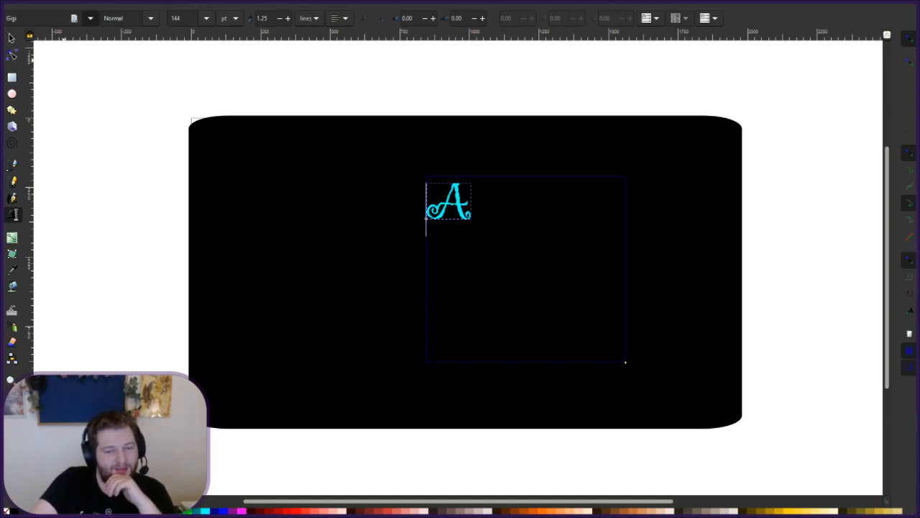
pyautogui.click(148, 245)
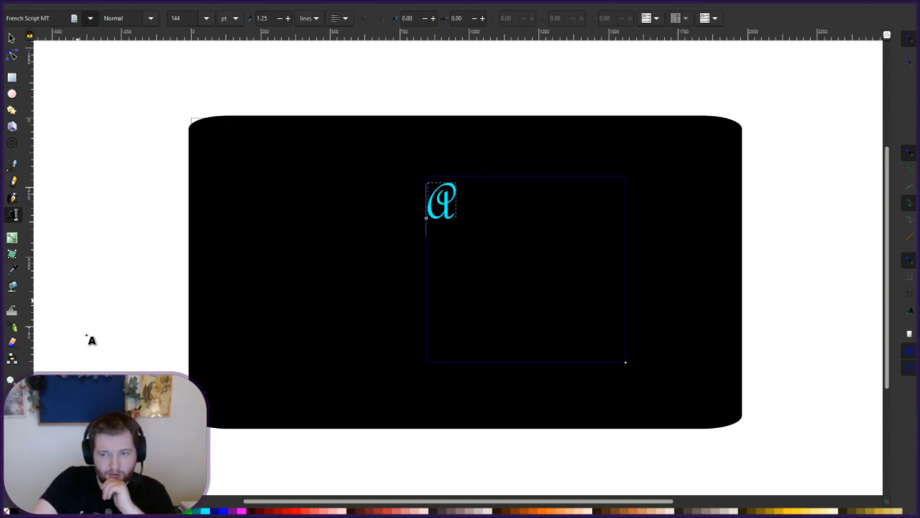
pyautogui.press('Up')
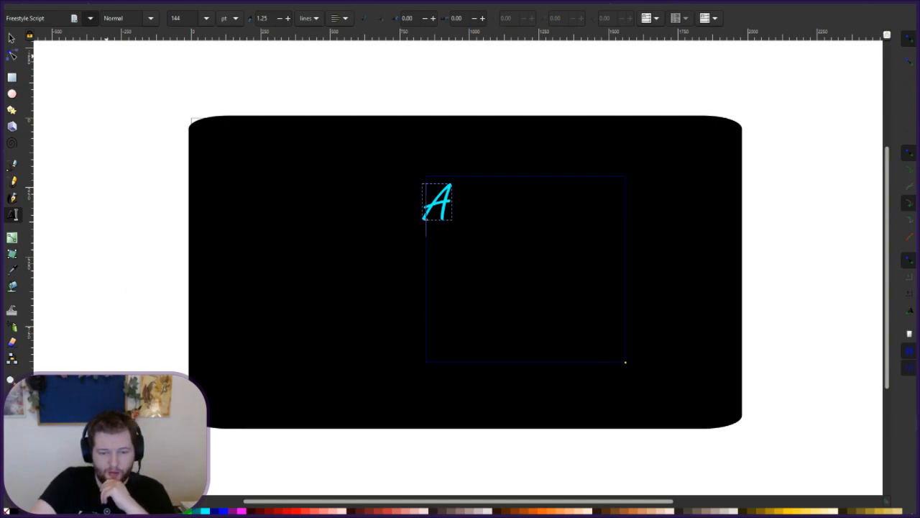
# Try the letter A in Ink Free, Magneto, Matura MT Script Capitals, Microsoft Yi Baiti and Papyrus.
pyautogui.click(107, 388)
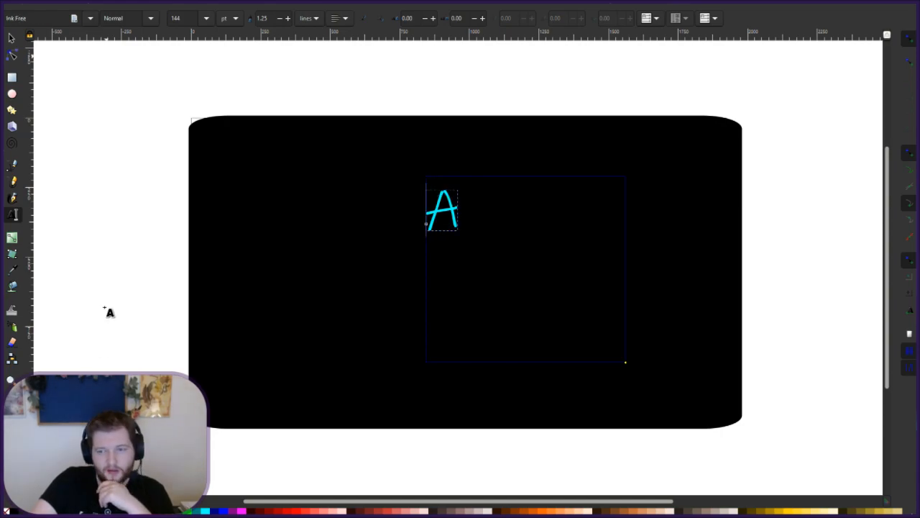
pyautogui.click(89, 19)
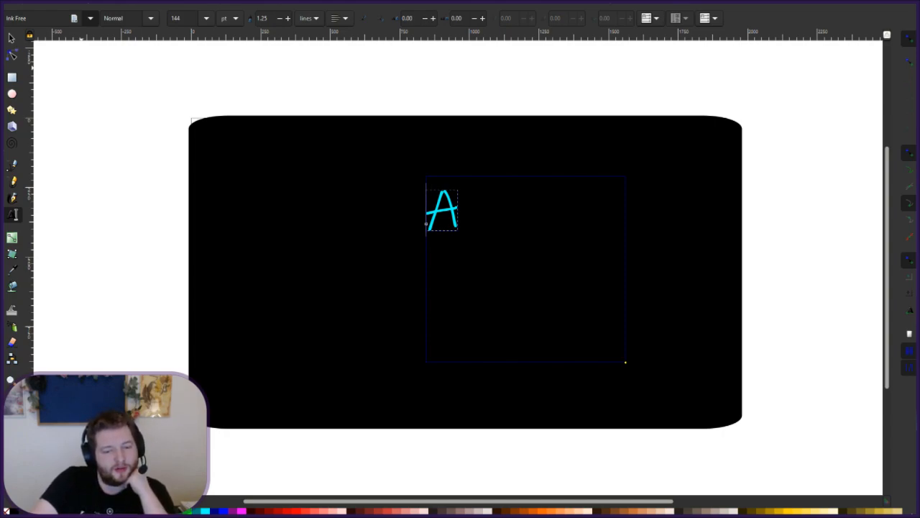
pyautogui.click(88, 268)
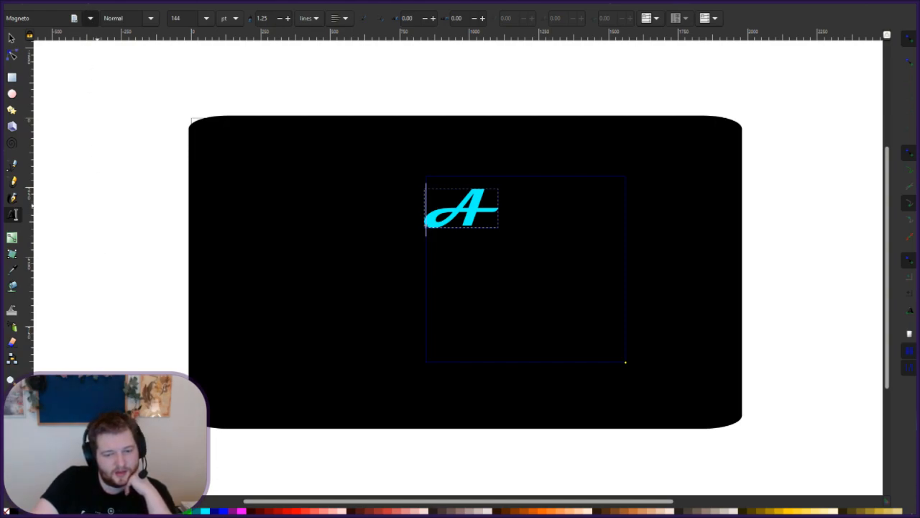
pyautogui.click(97, 206)
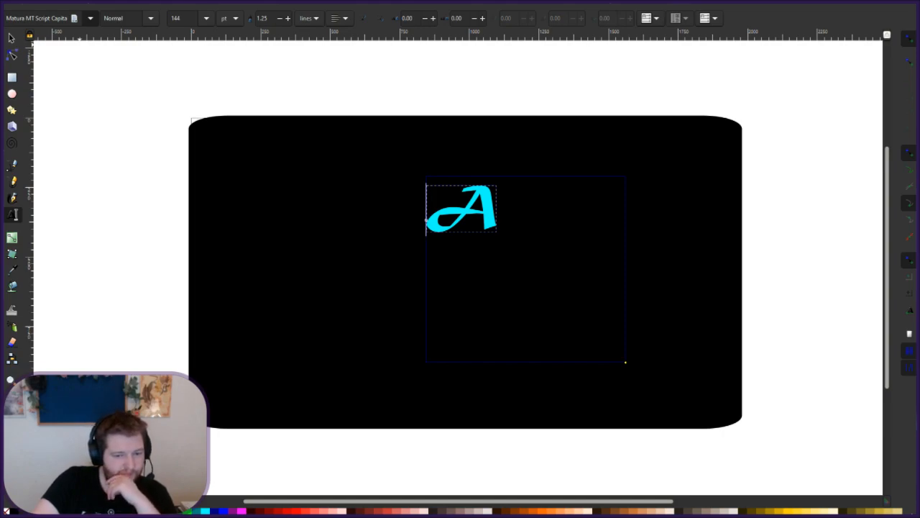
pyautogui.click(198, 131)
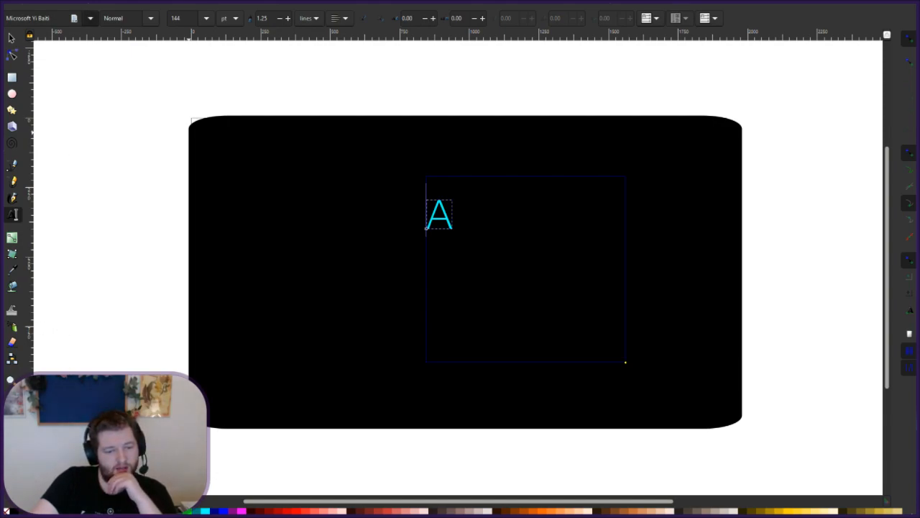
pyautogui.click(215, 228)
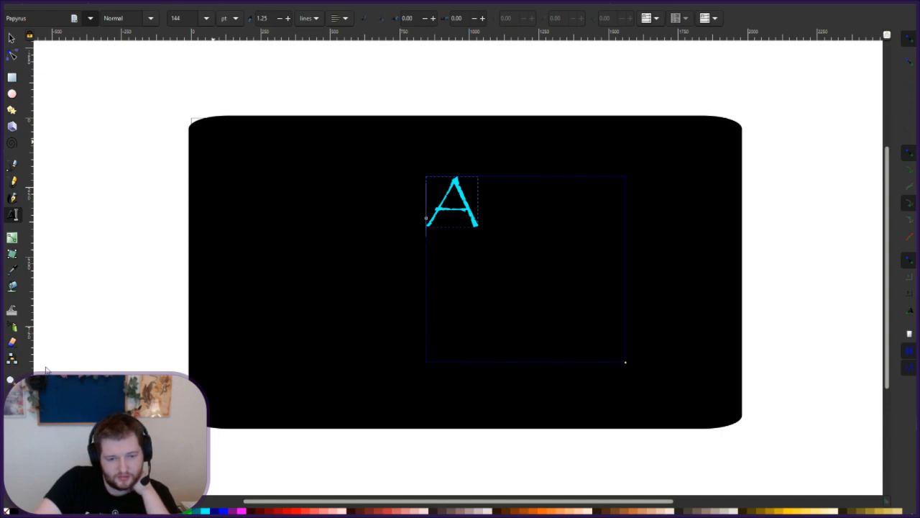
# Try the letter A in Parchment, Pristina, Snap ITC and Vladimir Script.
pyautogui.press('Down')
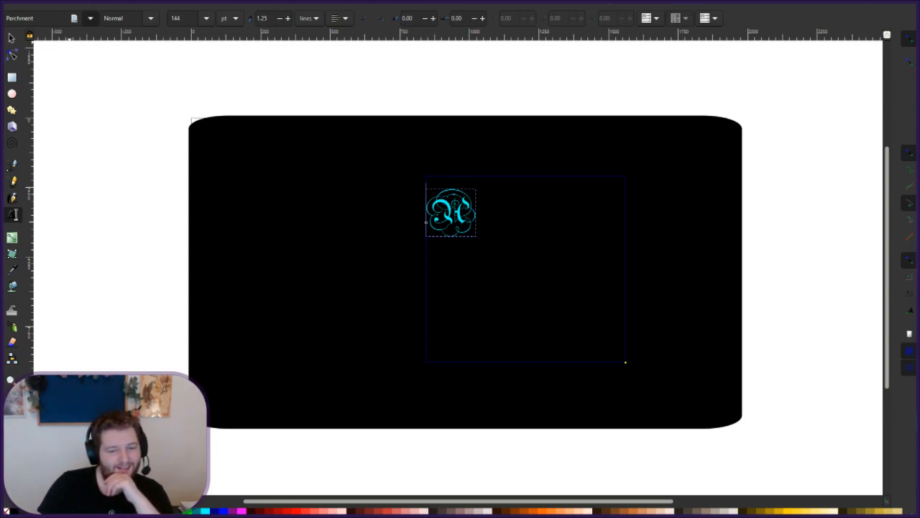
pyautogui.click(598, 228)
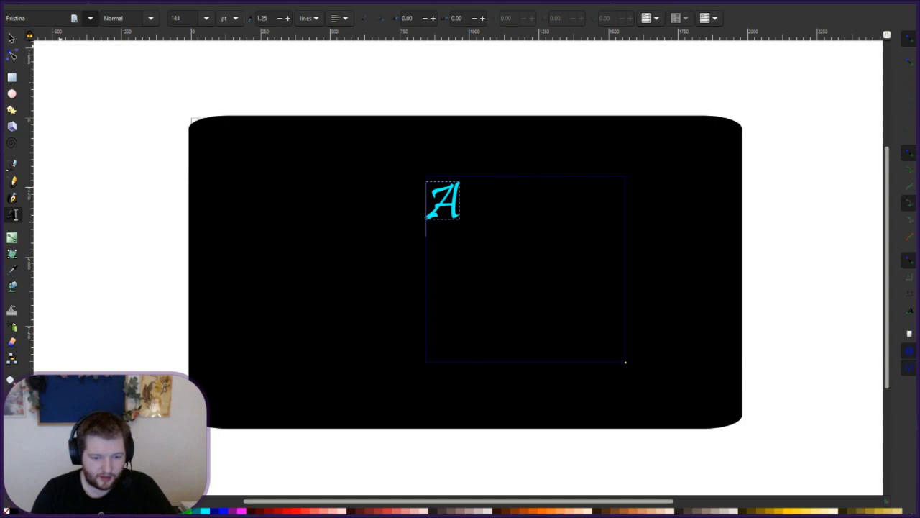
pyautogui.click(50, 431)
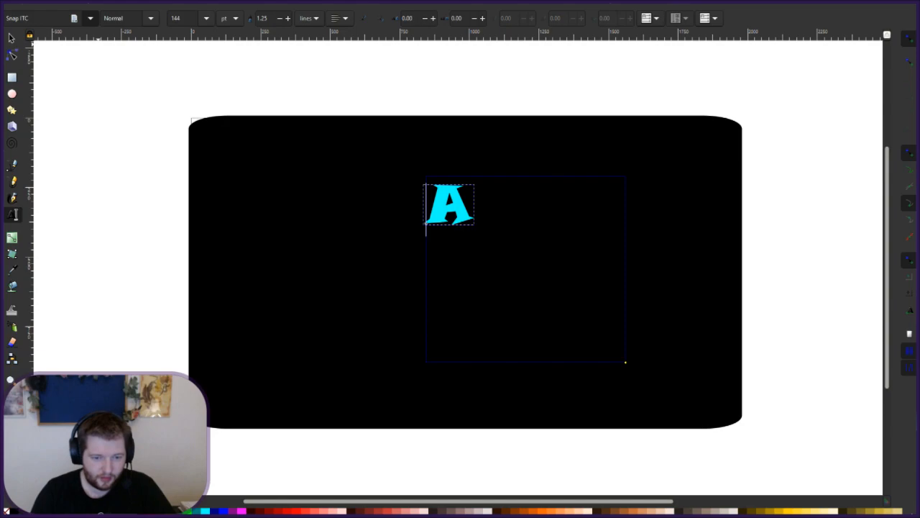
pyautogui.click(50, 431)
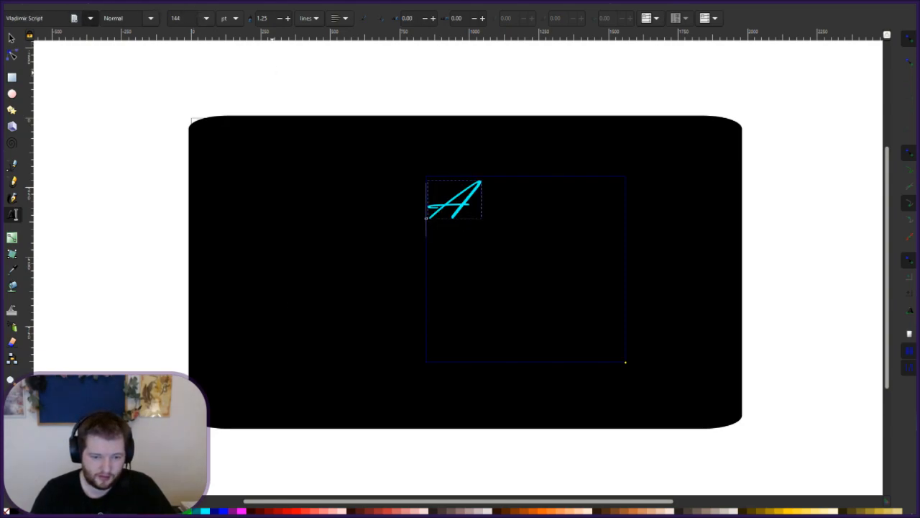
pyautogui.click(72, 335)
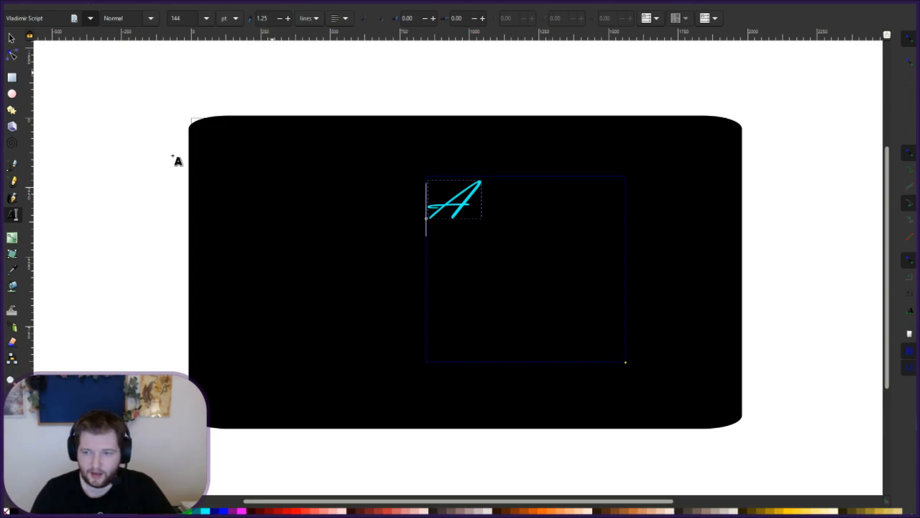
# Compare Tw Cen MT Condensed, Stencil and Tw Cen MT Condensed Extra Bold on the letter A and set its font to Sylfaen.
pyautogui.click(89, 20)
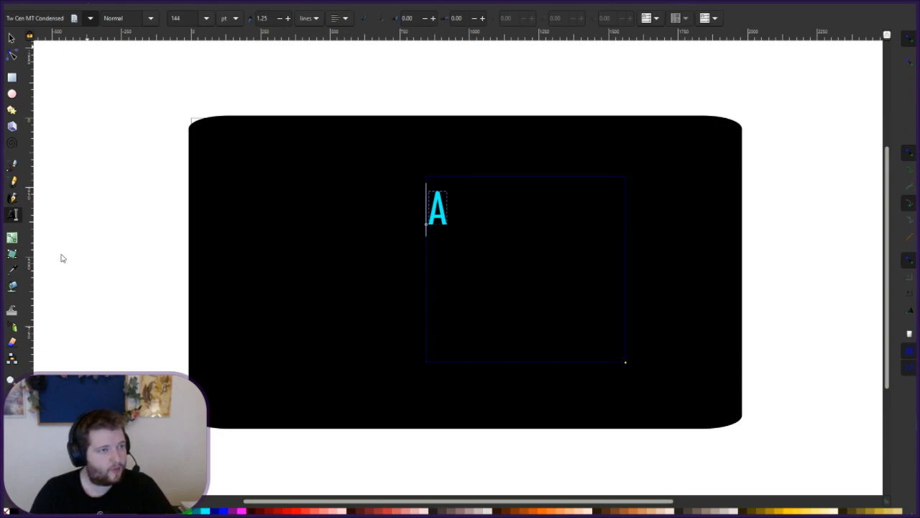
pyautogui.click(50, 198)
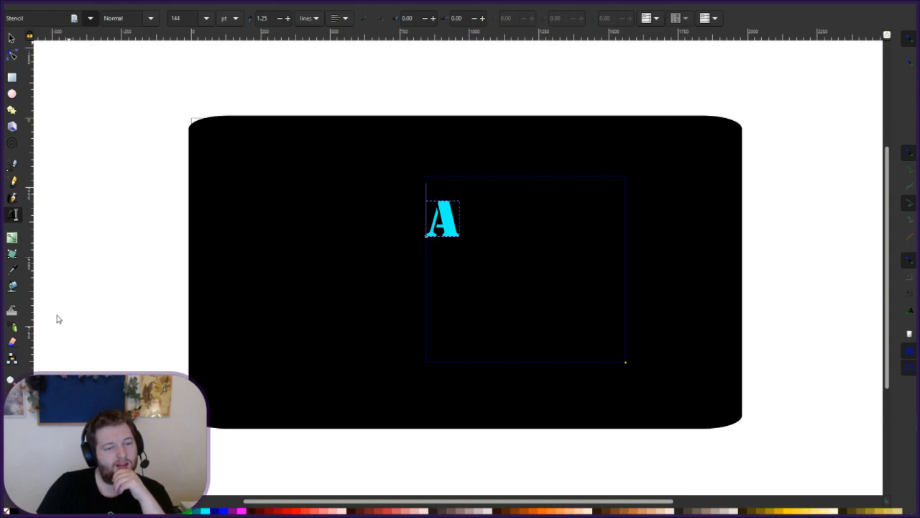
pyautogui.click(94, 342)
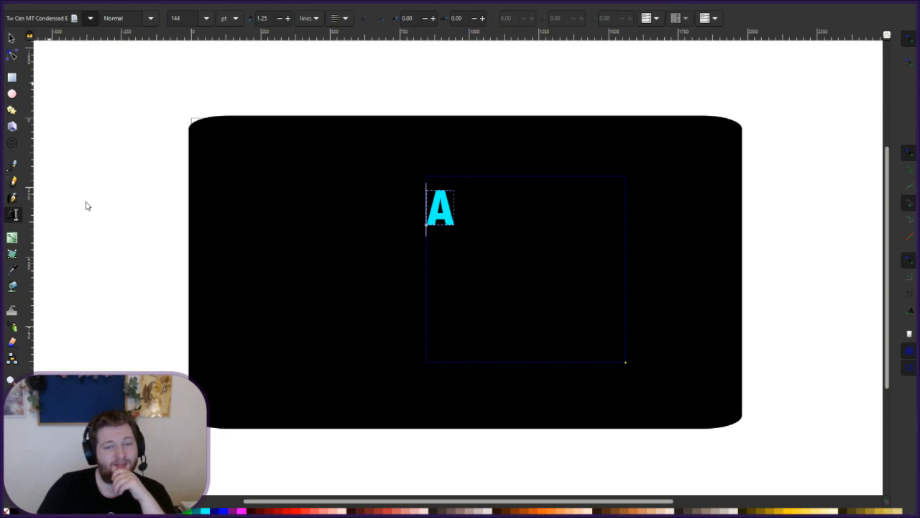
pyautogui.click(87, 206)
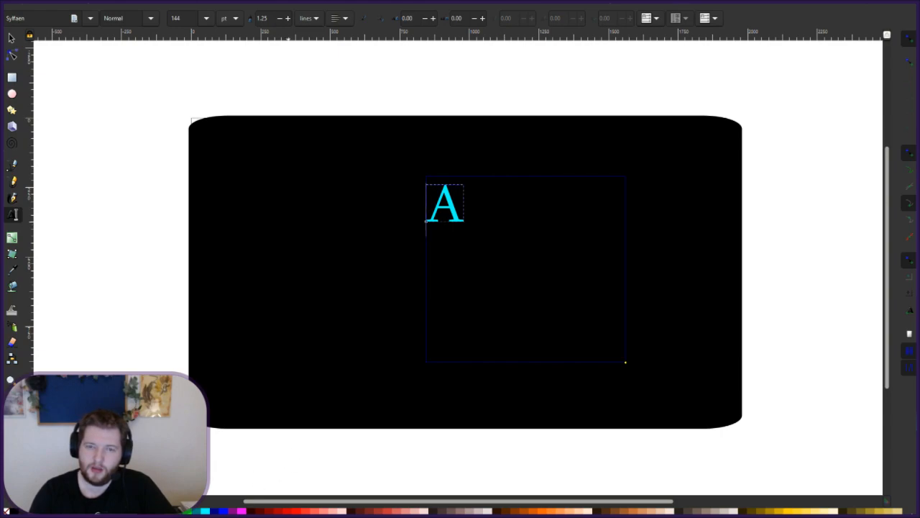
pyautogui.doubleClick(455, 207)
pyautogui.click(456, 207)
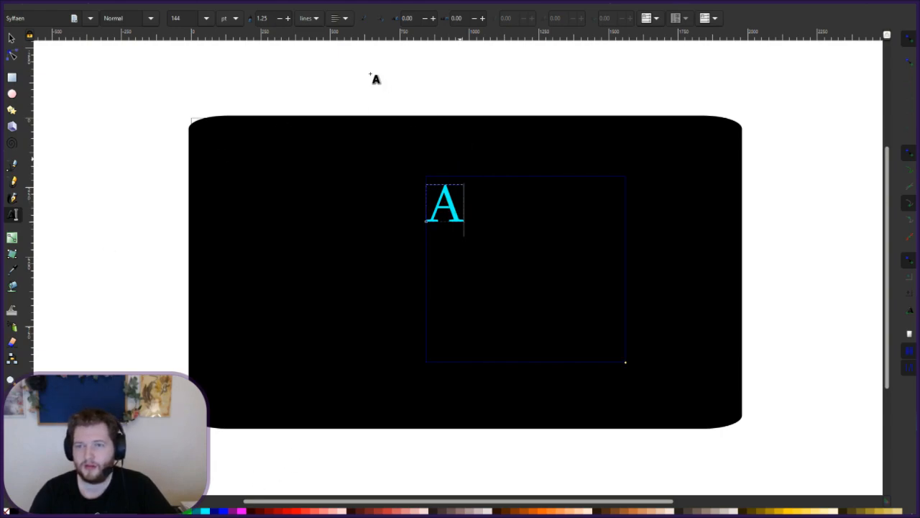
pyautogui.press('BackSpace')
pyautogui.click(365, 19)
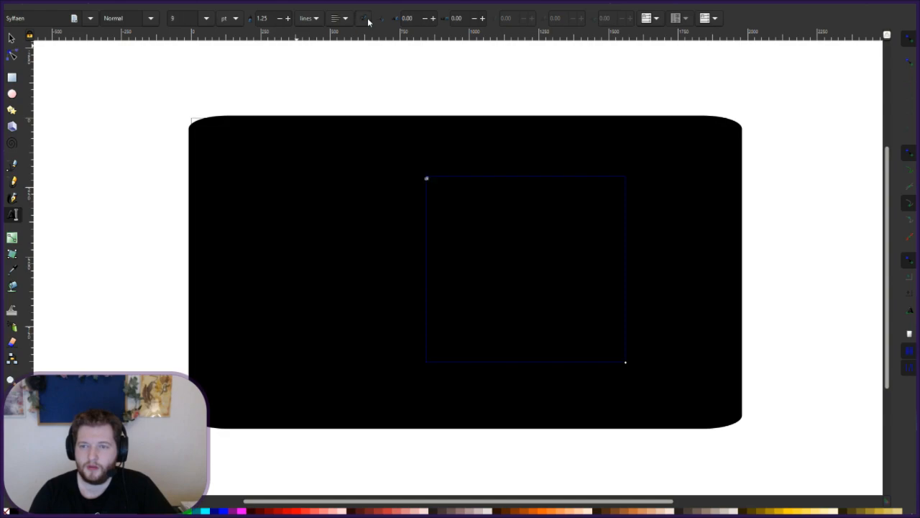
pyautogui.click(366, 19)
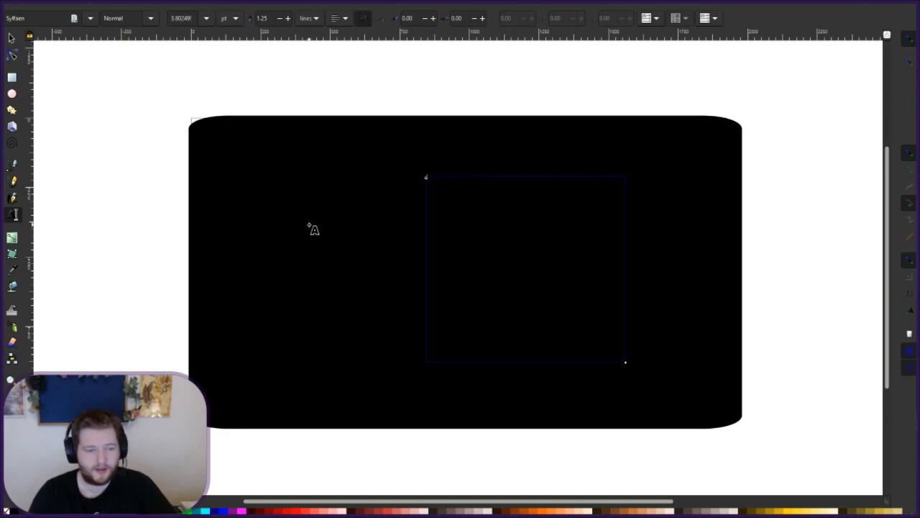
pyautogui.hotkey('ctrl', 'z')
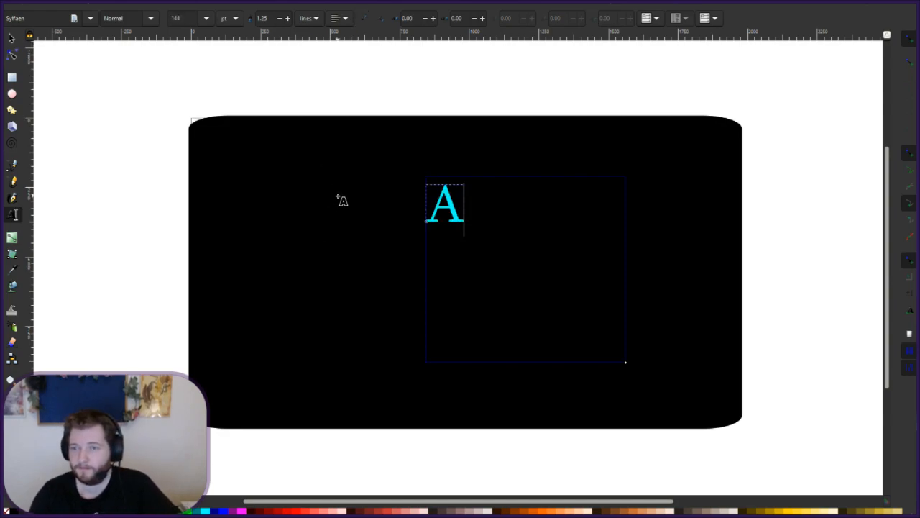
pyautogui.click(652, 56)
pyautogui.click(655, 19)
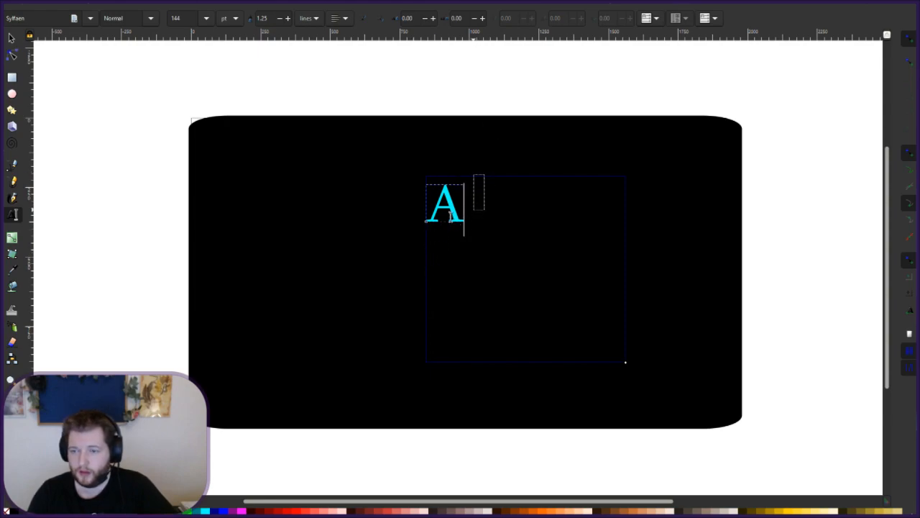
# Select the letter A in its text frame and set its font size to 300 pt after trying 200 pt.
pyautogui.moveTo(462, 204); pyautogui.dragTo(388, 199)
pyautogui.doubleClick(186, 23)
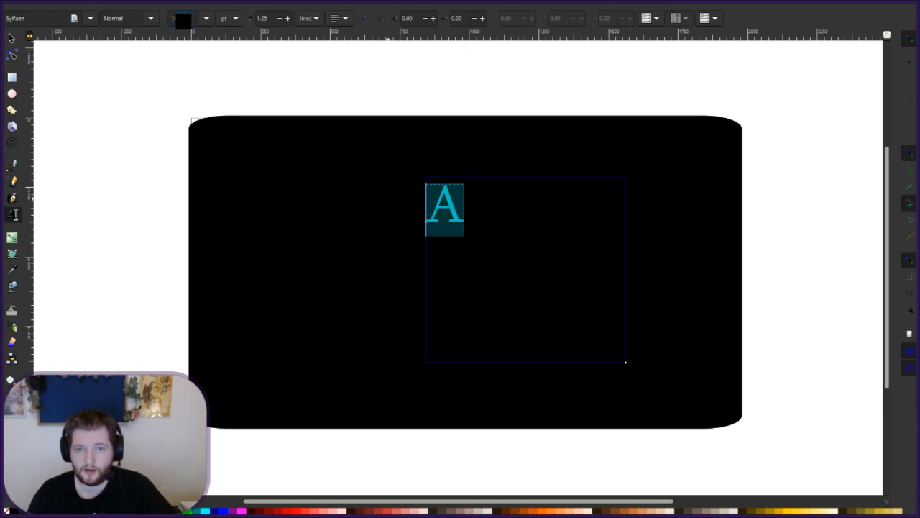
pyautogui.write('200')
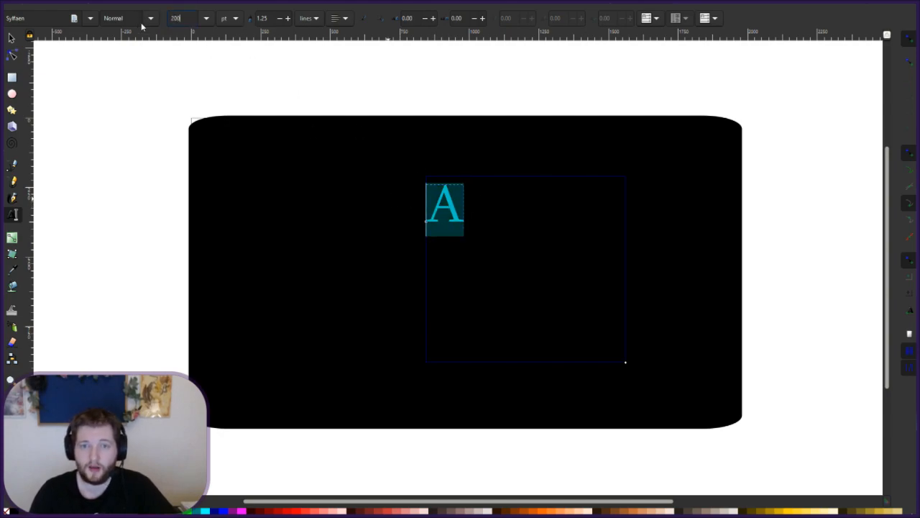
pyautogui.press('Return')
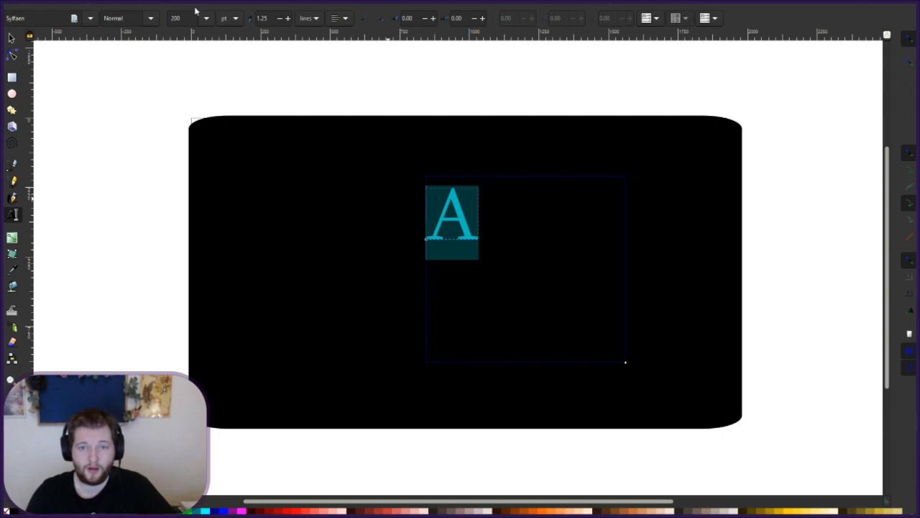
pyautogui.doubleClick(173, 18)
pyautogui.write('300')
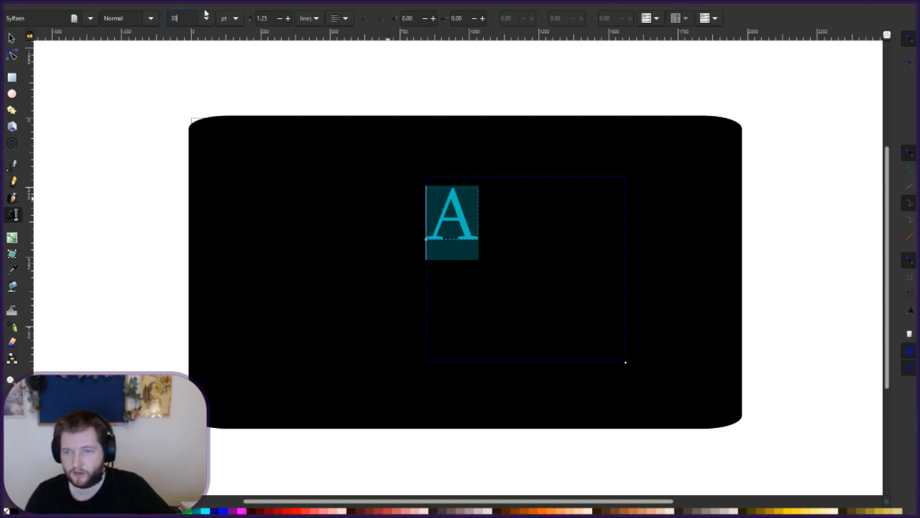
pyautogui.press('Return')
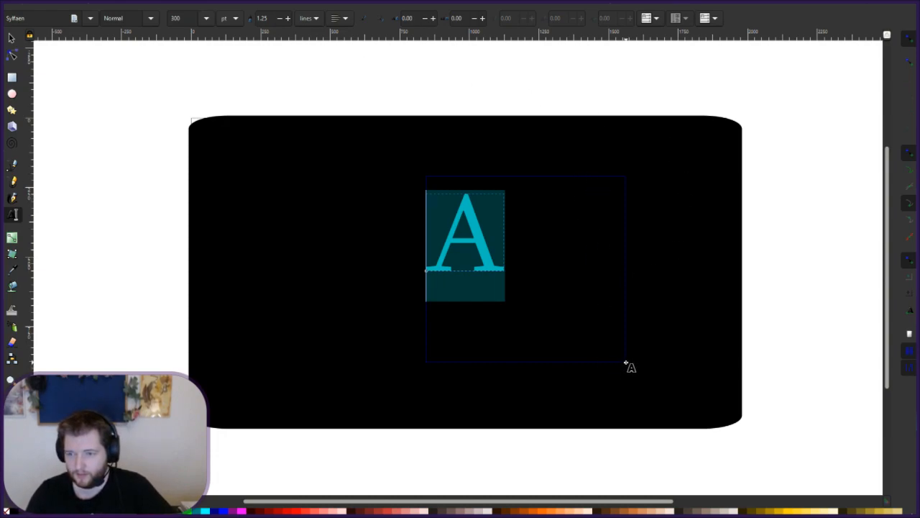
pyautogui.click(701, 268)
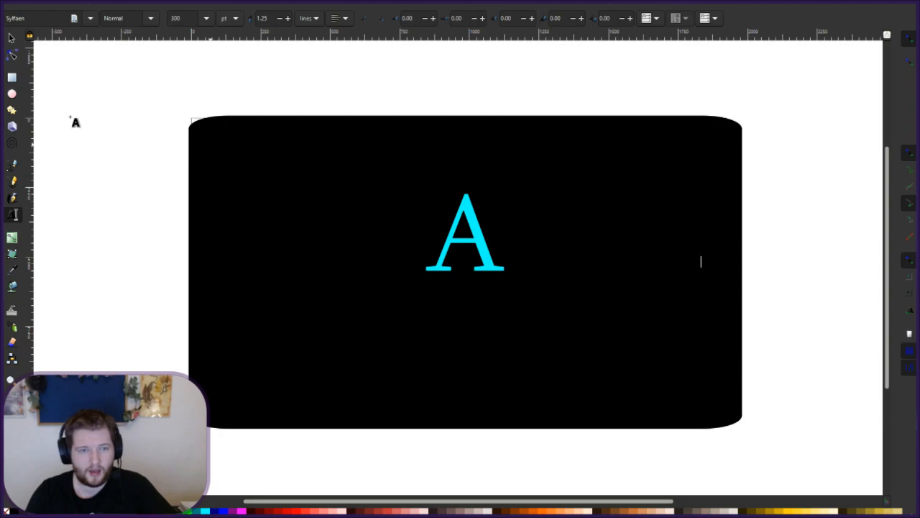
pyautogui.click(12, 77)
pyautogui.moveTo(210, 92)
pyautogui.mouseDown()
pyautogui.moveTo(251, 137)
pyautogui.moveTo(231, 102)
pyautogui.moveTo(210, 94)
pyautogui.mouseUp()
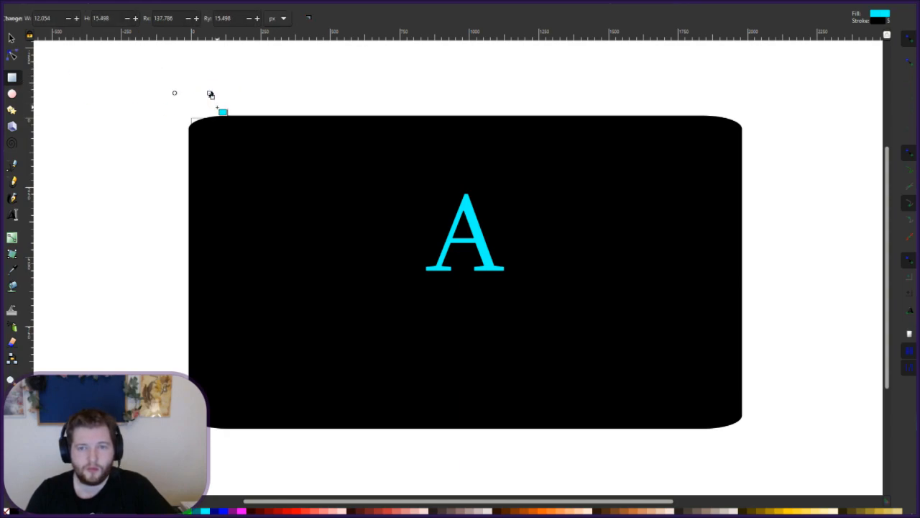
pyautogui.press('Delete')
pyautogui.click(267, 135)
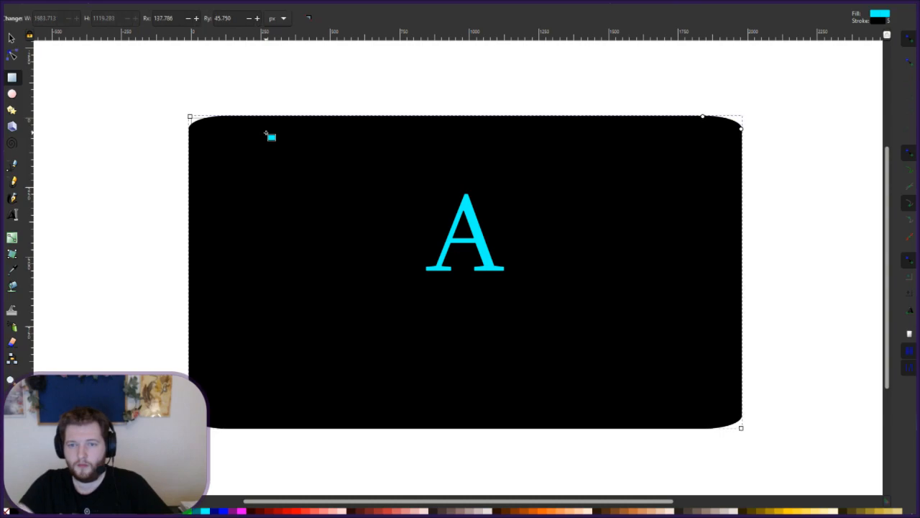
# Scale the letter A to about 595 by 517 px and position it near the center of the black background.
pyautogui.click(11, 38)
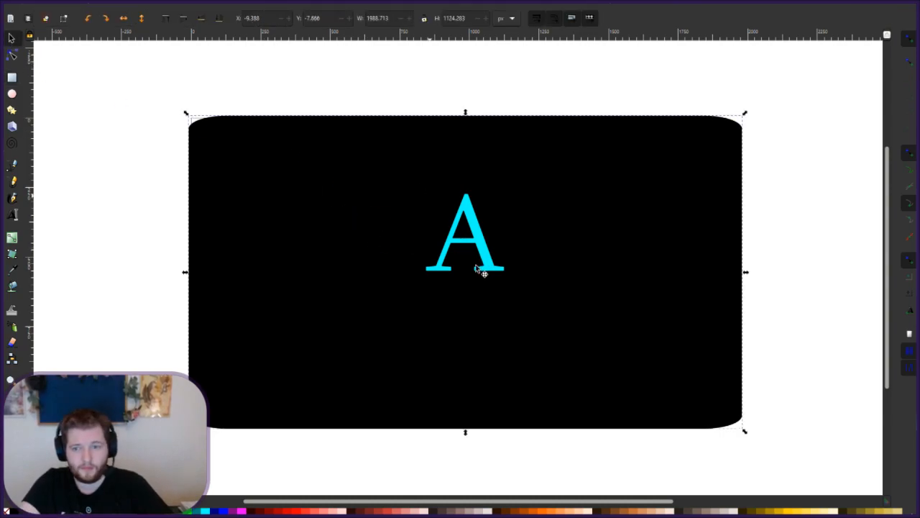
pyautogui.moveTo(478, 246); pyautogui.dragTo(471, 275)
pyautogui.click(530, 257)
pyautogui.click(483, 260)
pyautogui.moveTo(504, 219); pyautogui.dragTo(591, 151)
pyautogui.moveTo(532, 227); pyautogui.dragTo(517, 330)
pyautogui.click(611, 222)
pyautogui.moveTo(499, 293); pyautogui.dragTo(479, 233)
pyautogui.click(608, 226)
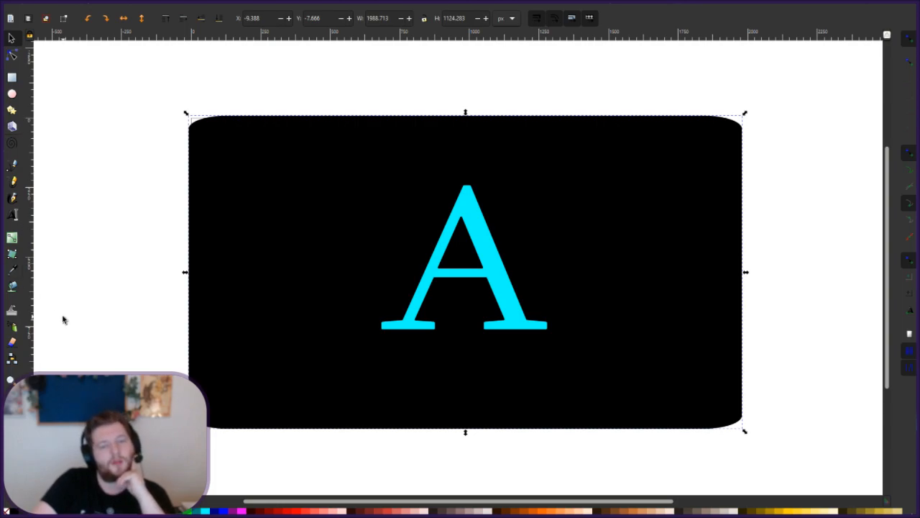
# Select the letter A within its text frame and open its fill and stroke settings at the stroke paint.
pyautogui.click(487, 234)
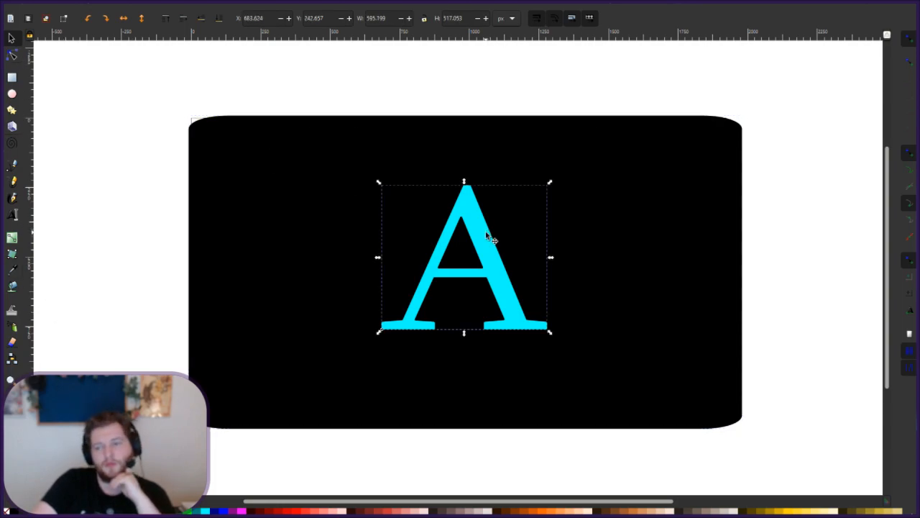
pyautogui.click(487, 237)
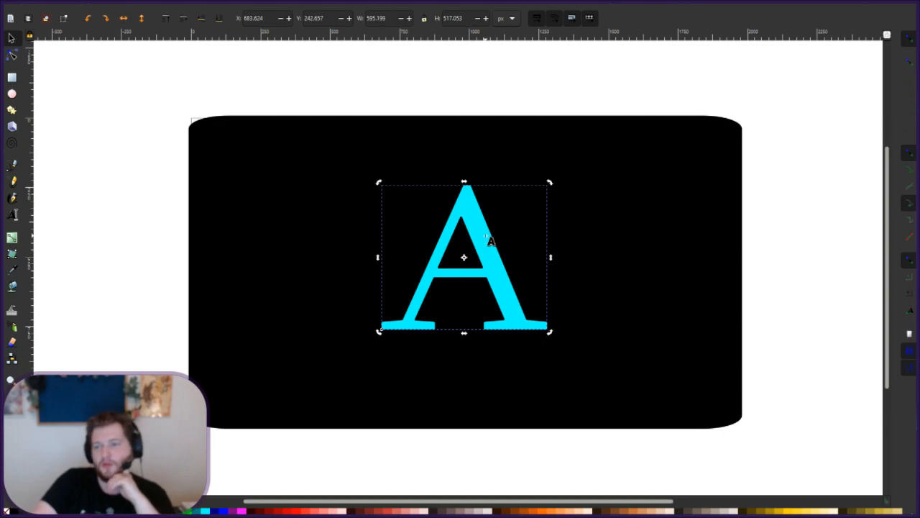
pyautogui.doubleClick(487, 239)
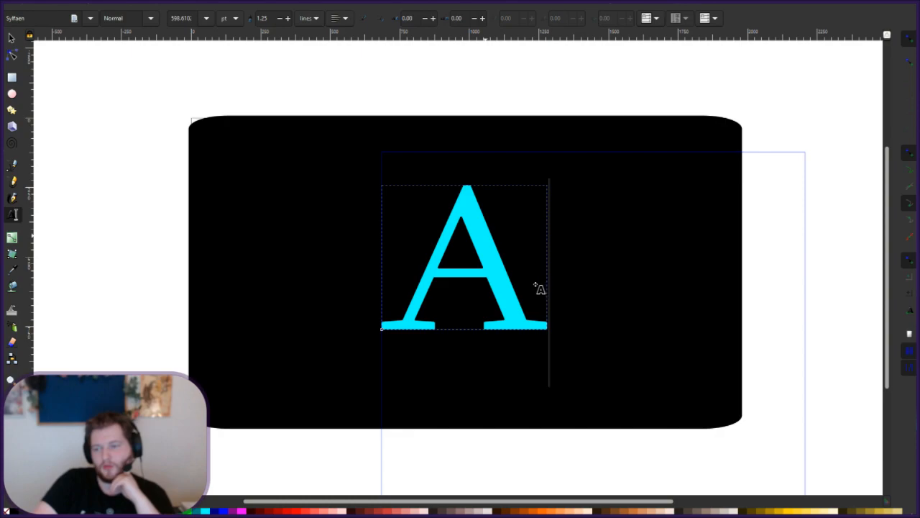
pyautogui.hotkey('ctrl', 'shift', 'f')
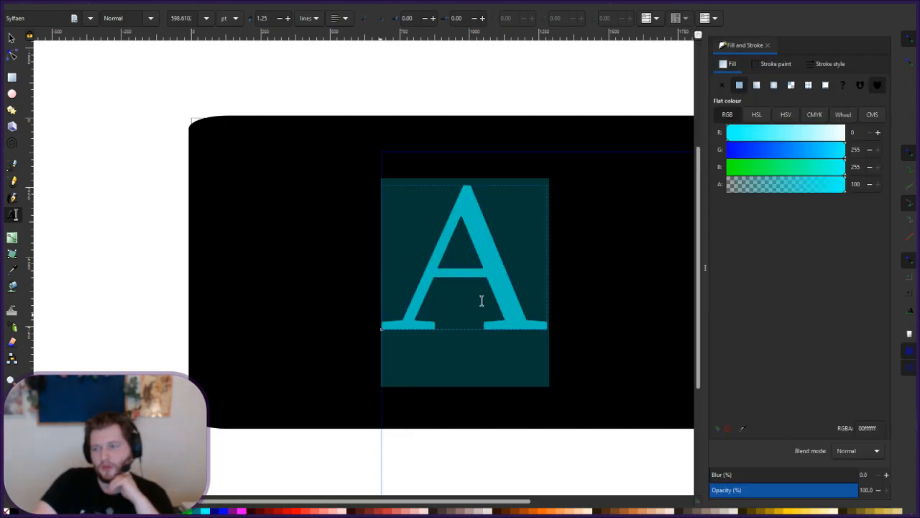
pyautogui.click(769, 68)
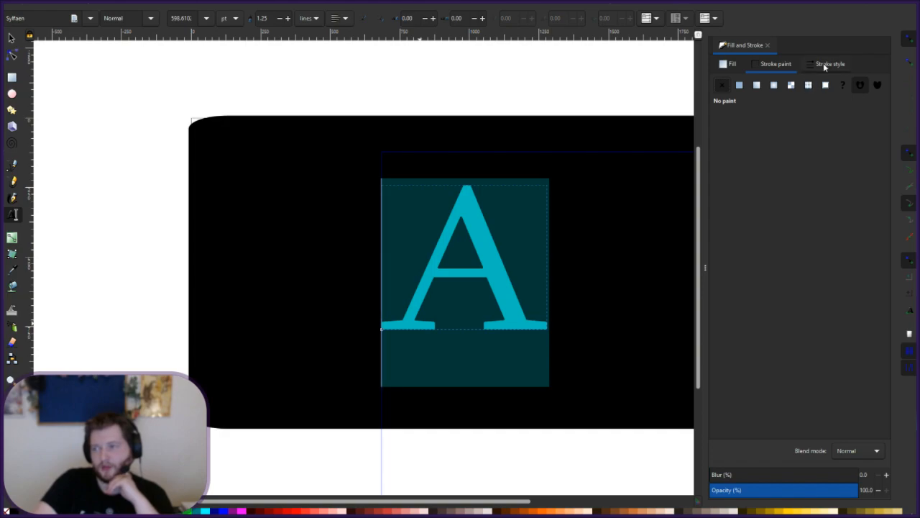
pyautogui.click(830, 64)
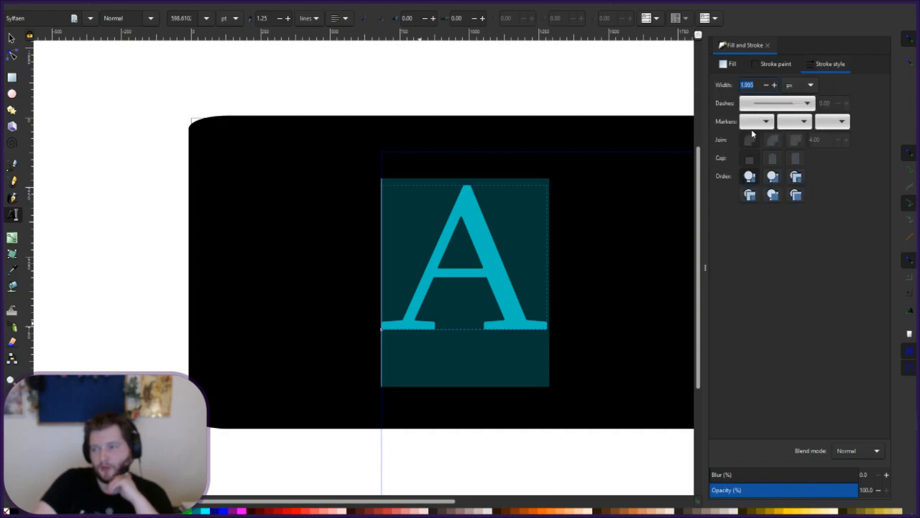
pyautogui.click(777, 66)
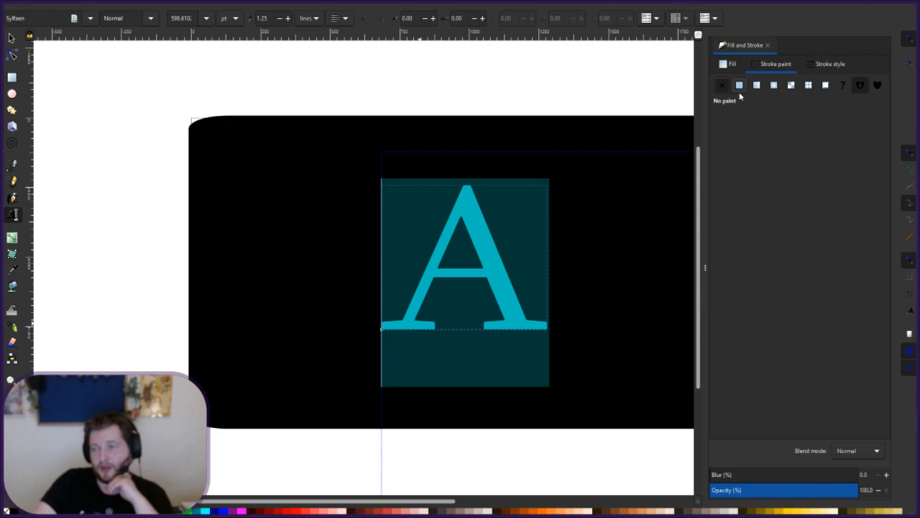
# Apply a linear gradient to the letter A's stroke and move the gradient's end point inward and slightly upward.
pyautogui.click(757, 86)
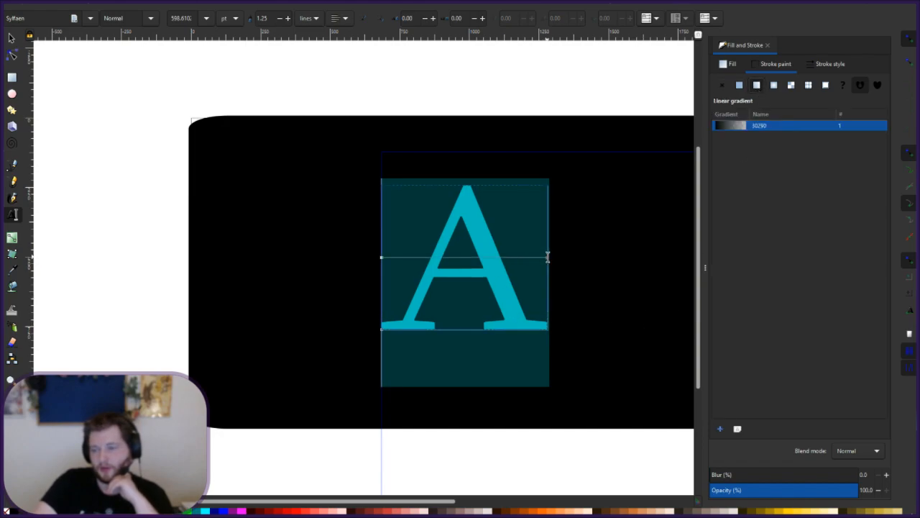
pyautogui.moveTo(544, 253); pyautogui.dragTo(517, 281)
pyautogui.moveTo(520, 231); pyautogui.dragTo(520, 232)
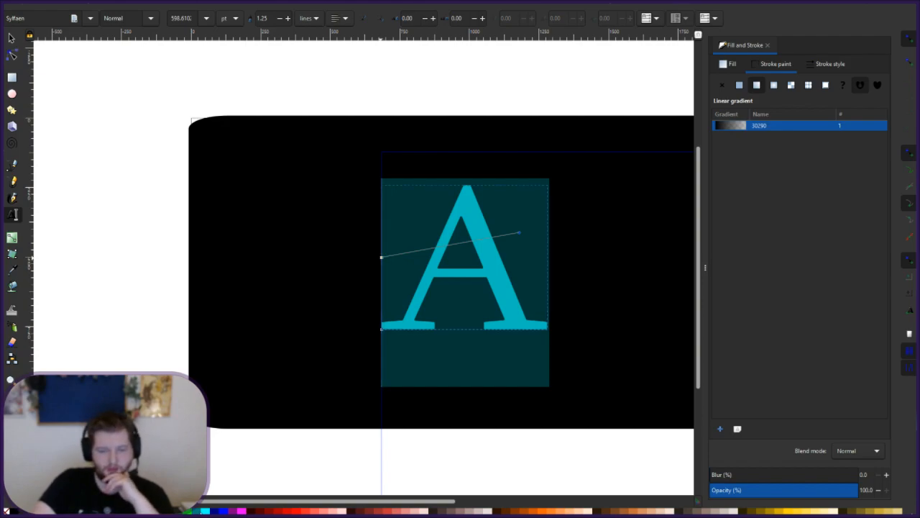
# Try a navy fill on the letter A with the stroke gradient selected, and restore the cyan fill.
pyautogui.click(381, 256)
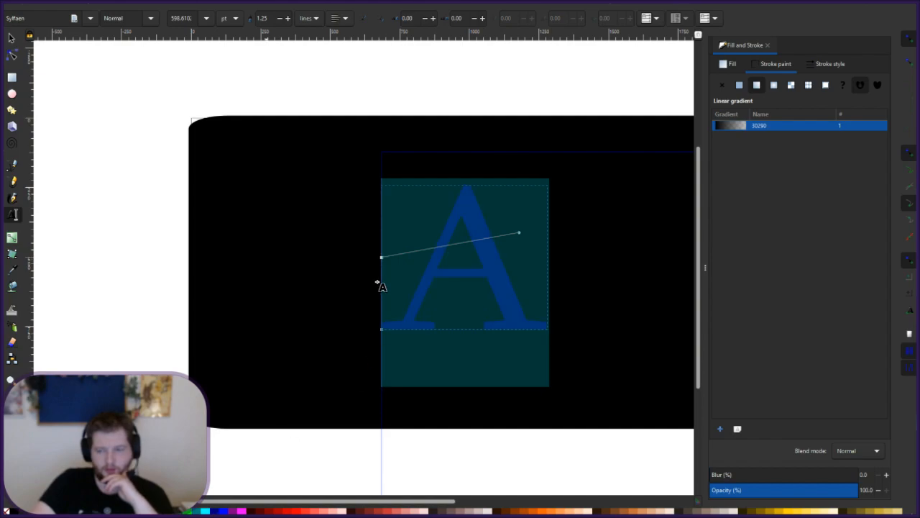
pyautogui.click(778, 126)
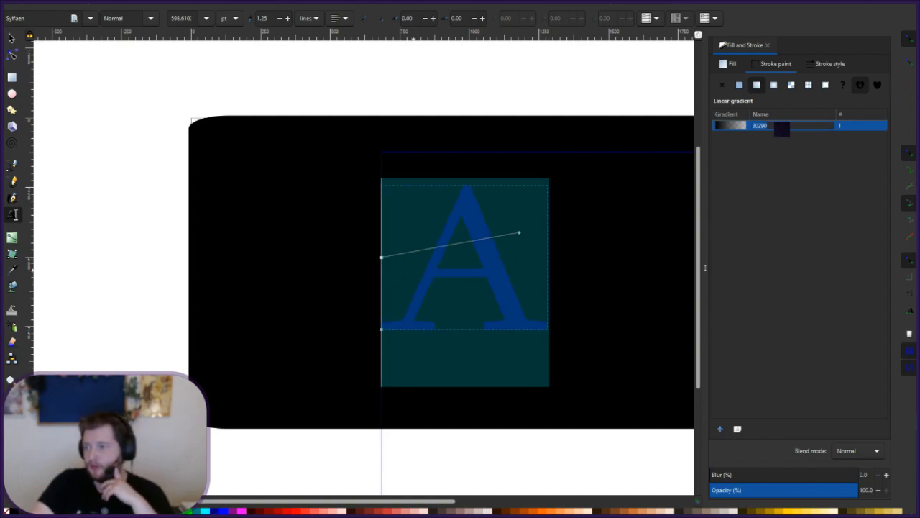
pyautogui.click(741, 128)
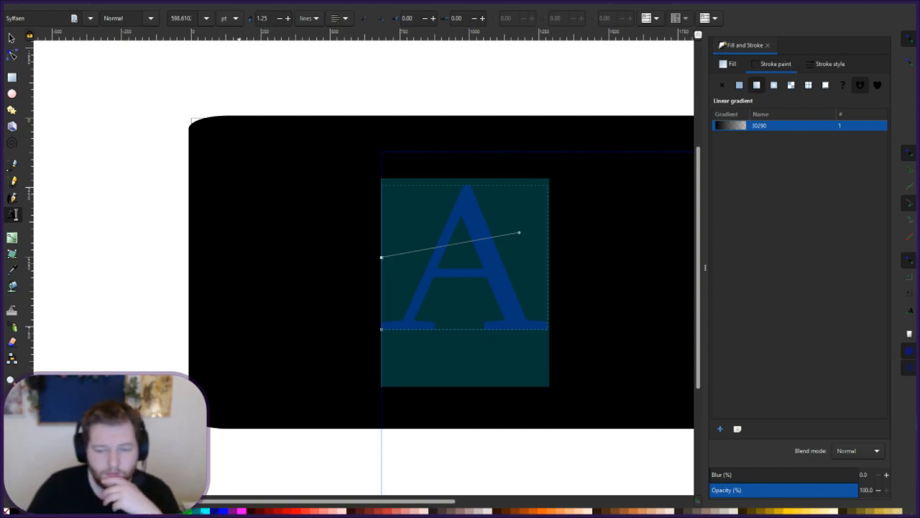
pyautogui.click(207, 511)
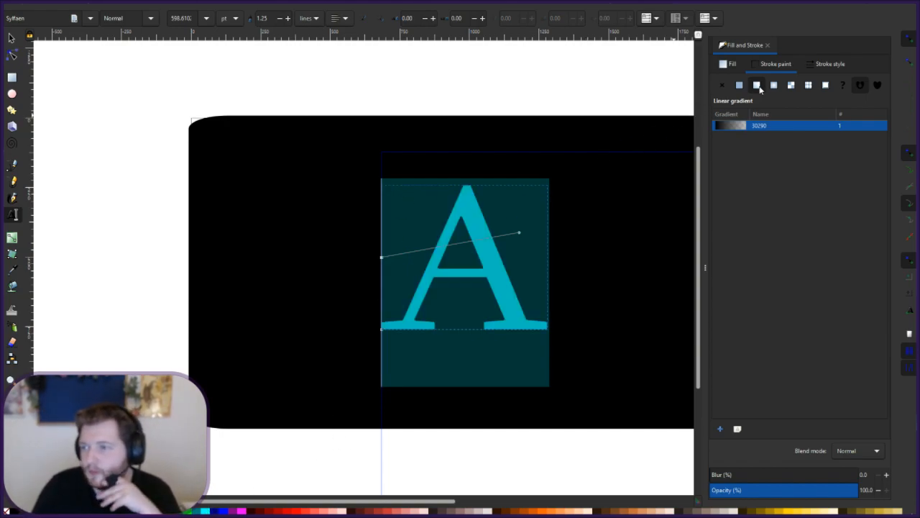
# Change the letter A's stroke paint to a radial gradient and rotate its handles diagonally across the letter.
pyautogui.click(774, 85)
pyautogui.moveTo(547, 257); pyautogui.dragTo(465, 346)
pyautogui.moveTo(532, 317); pyautogui.dragTo(508, 302)
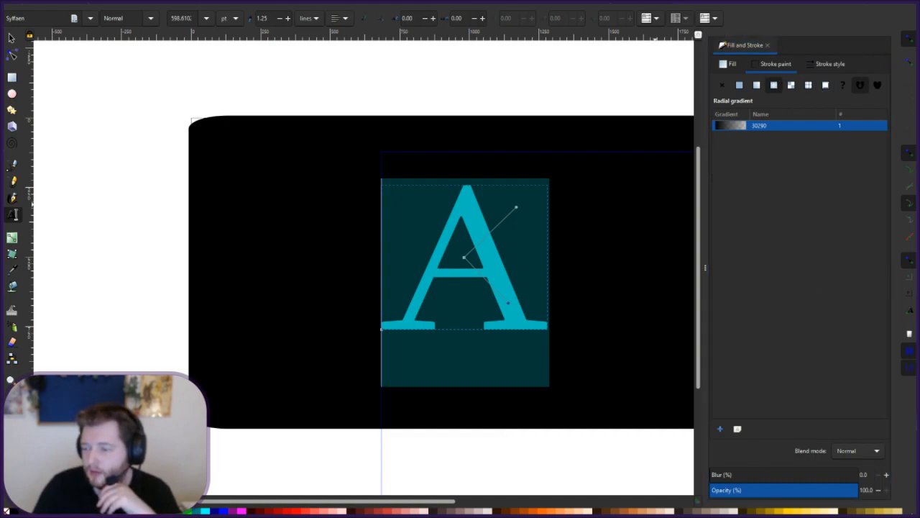
# Reduce the letter A's opacity to about 61.9% and try adjusting its blur.
pyautogui.click(778, 490)
pyautogui.click(801, 487)
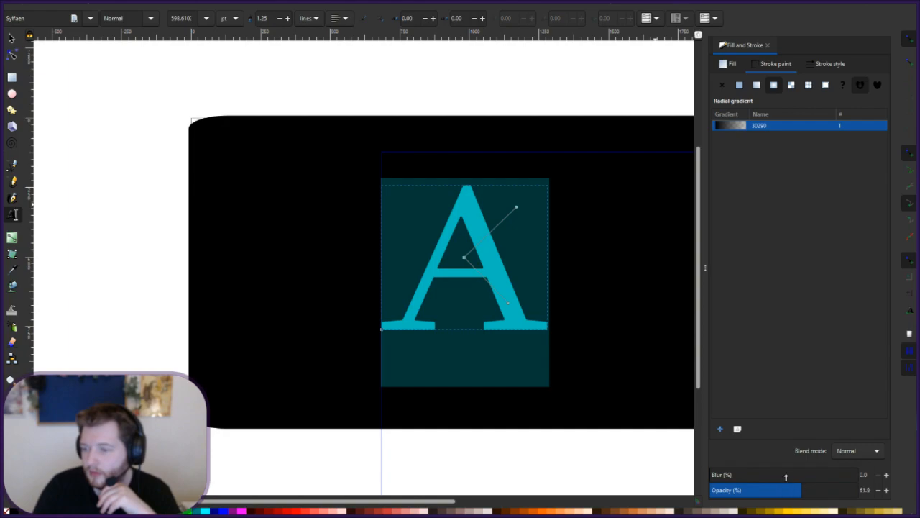
pyautogui.click(785, 477)
pyautogui.click(737, 478)
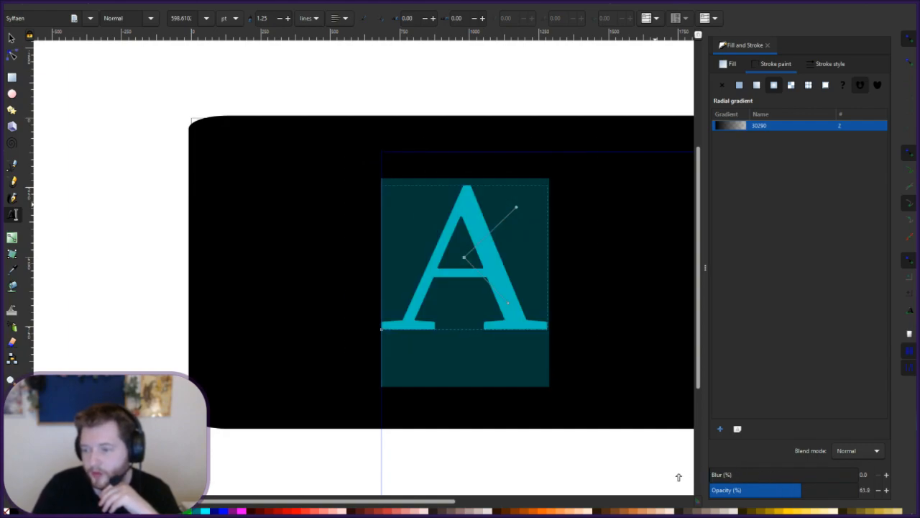
pyautogui.click(715, 472)
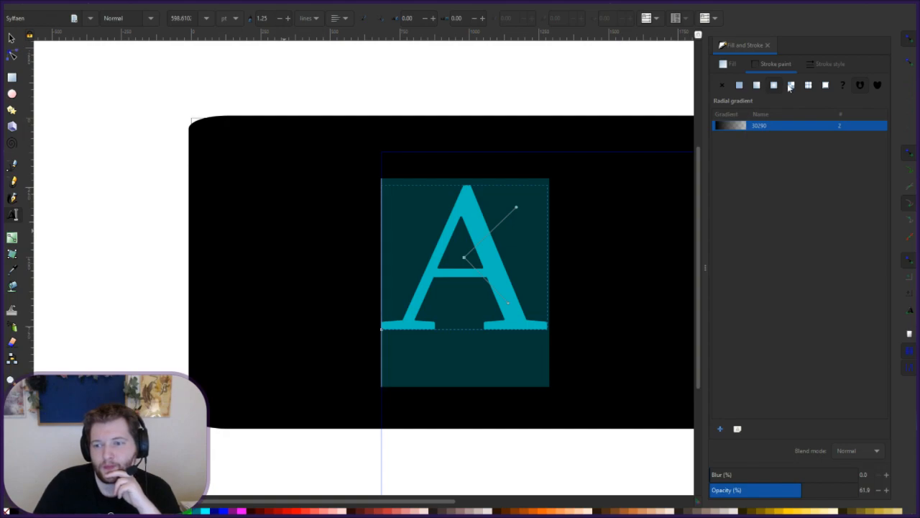
# Apply a mesh gradient to the letter A's stroke and try a bright blue fill before returning to cyan.
pyautogui.click(790, 85)
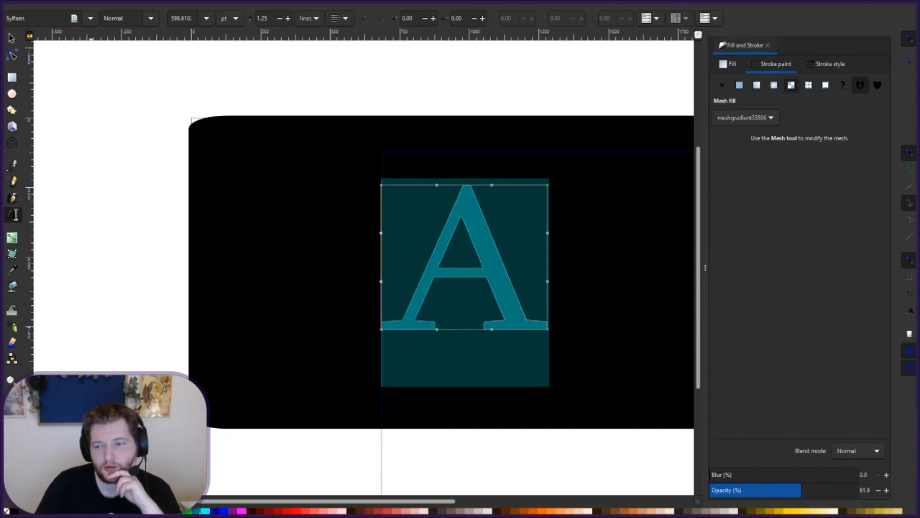
pyautogui.click(216, 511)
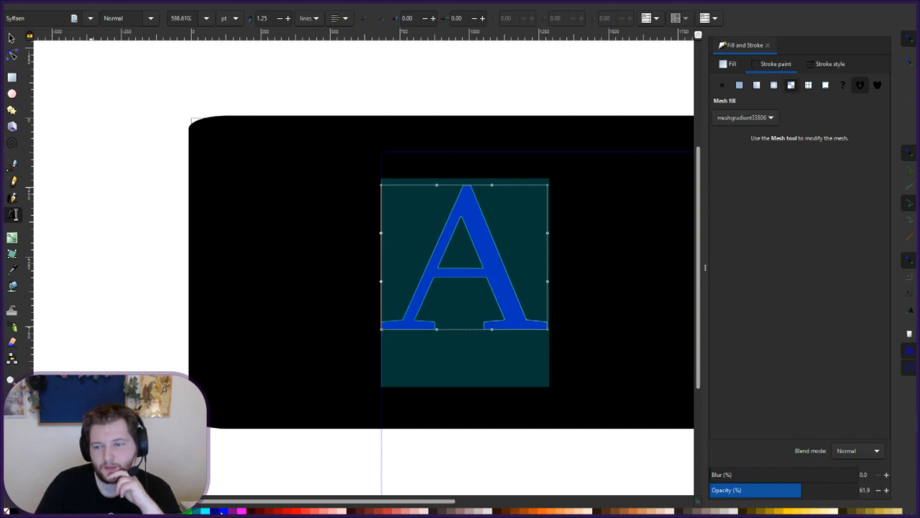
pyautogui.click(206, 511)
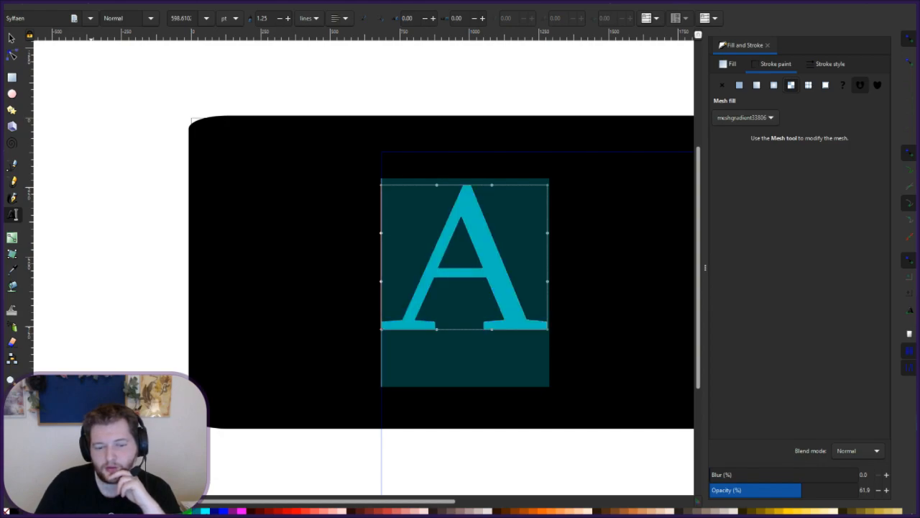
# Try the flat fill colour 000080ff on the letter A and set it back to 00ffffff.
pyautogui.hotkey('ctrl', 'shift', 'f')
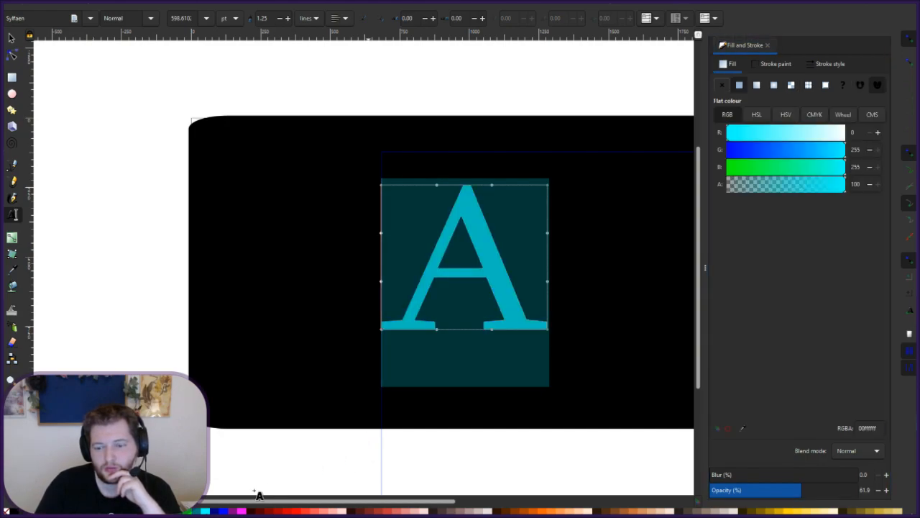
pyautogui.click(214, 512)
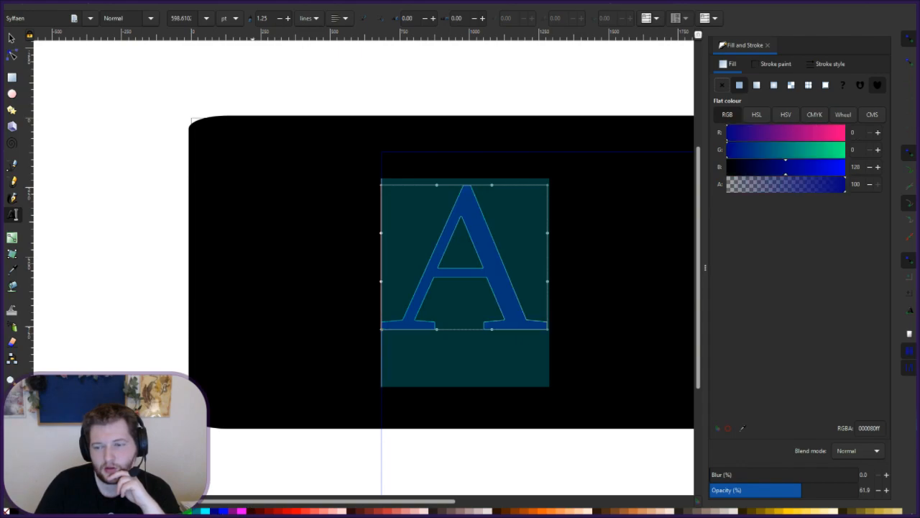
pyautogui.click(205, 512)
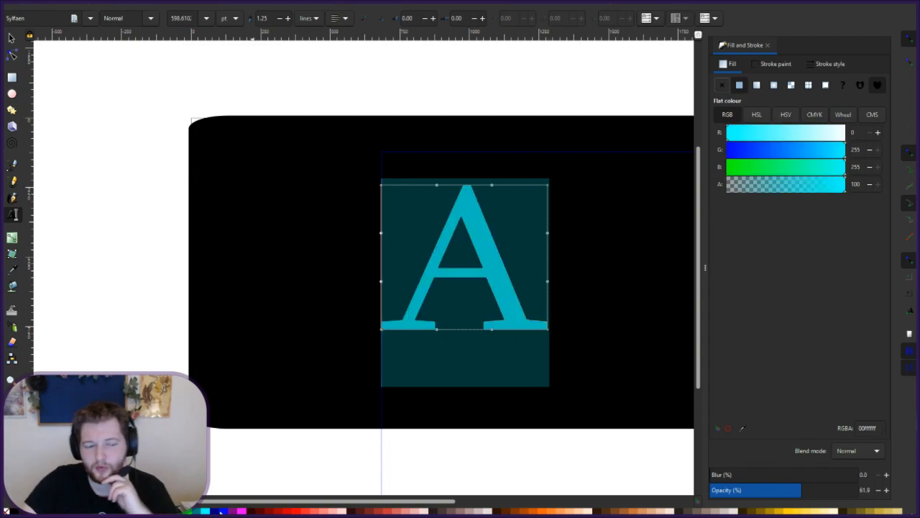
# Review the letter A's stroke paint and style, try a navy colour on it and undo the colour change.
pyautogui.click(772, 64)
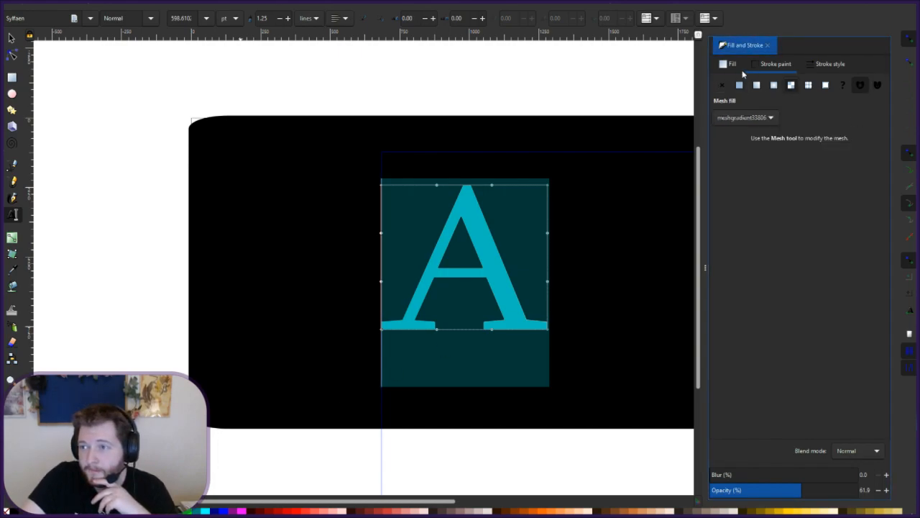
pyautogui.click(809, 64)
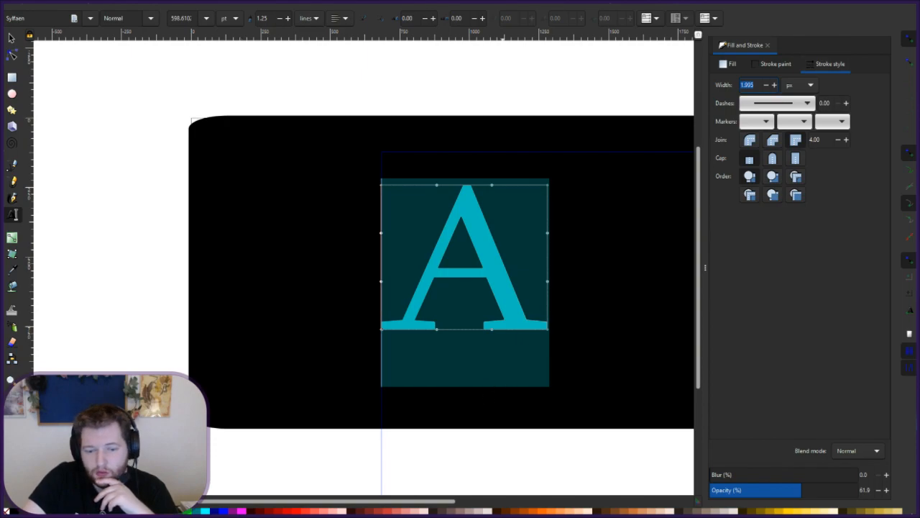
pyautogui.click(223, 512)
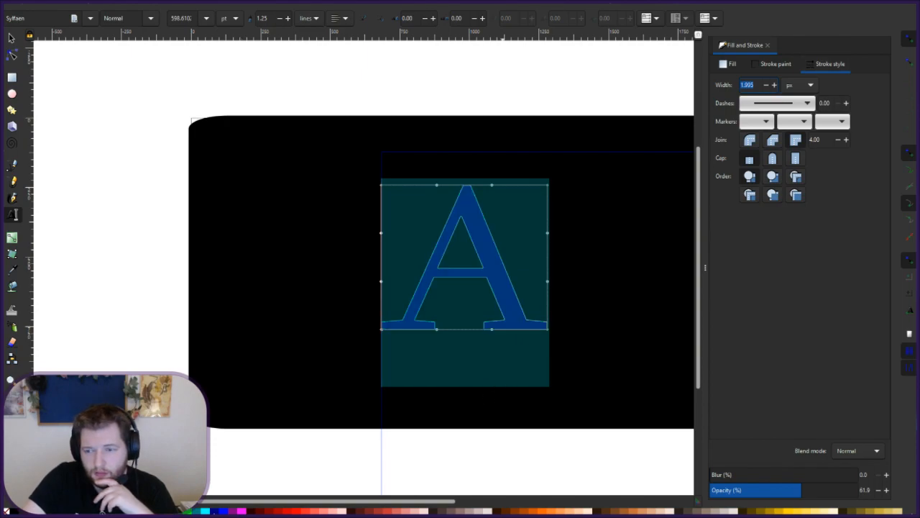
pyautogui.hotkey('ctrl', 'z')
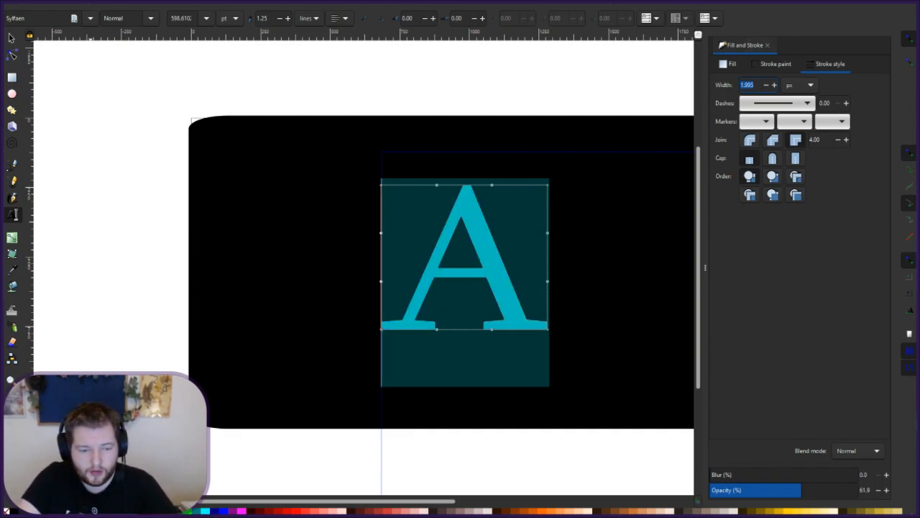
# Replace the letter A's mesh stroke paint with a radial gradient, and try a navy colour and undo it.
pyautogui.click(776, 63)
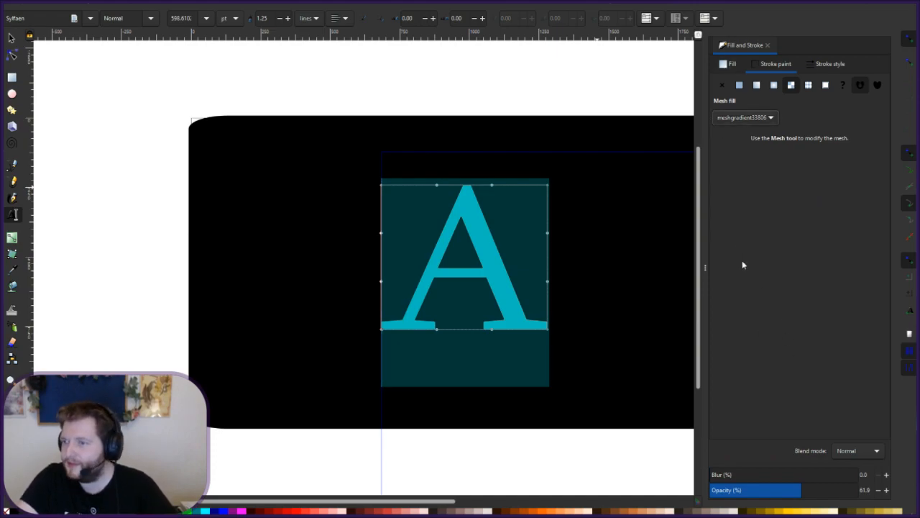
pyautogui.click(728, 67)
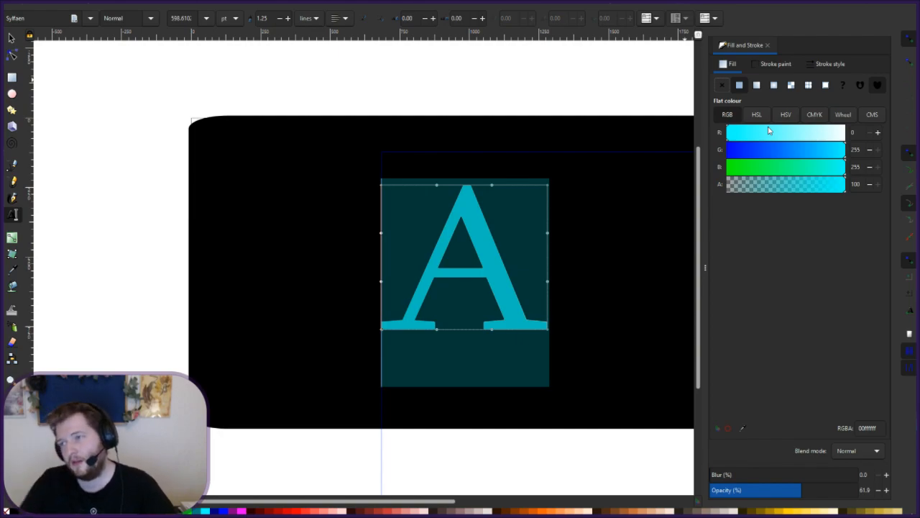
pyautogui.click(772, 65)
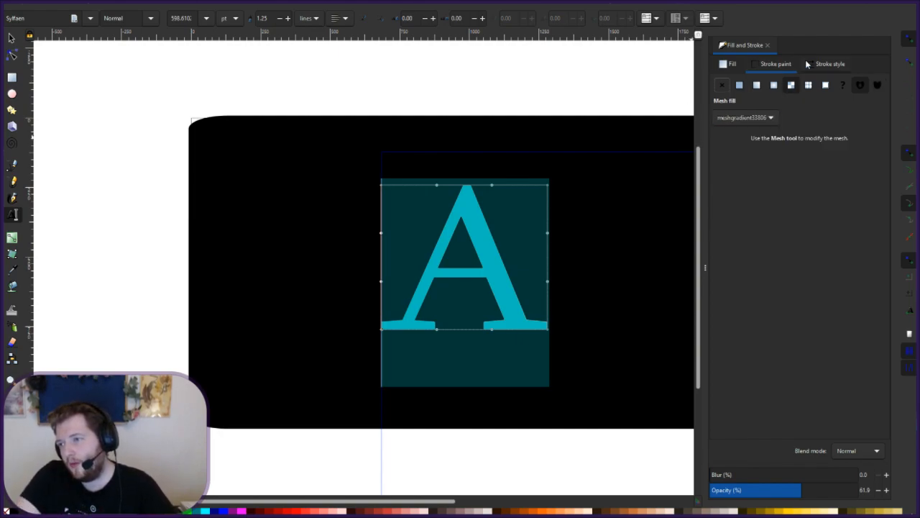
pyautogui.click(774, 85)
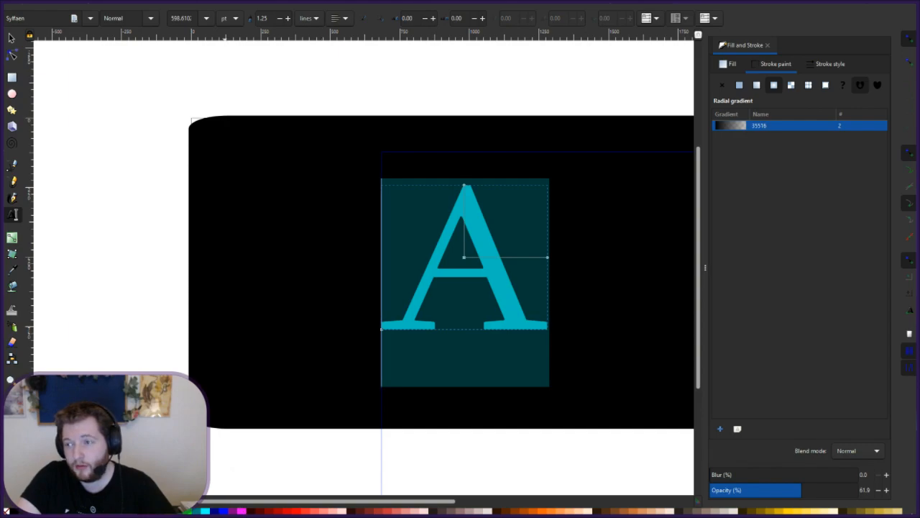
pyautogui.click(224, 511)
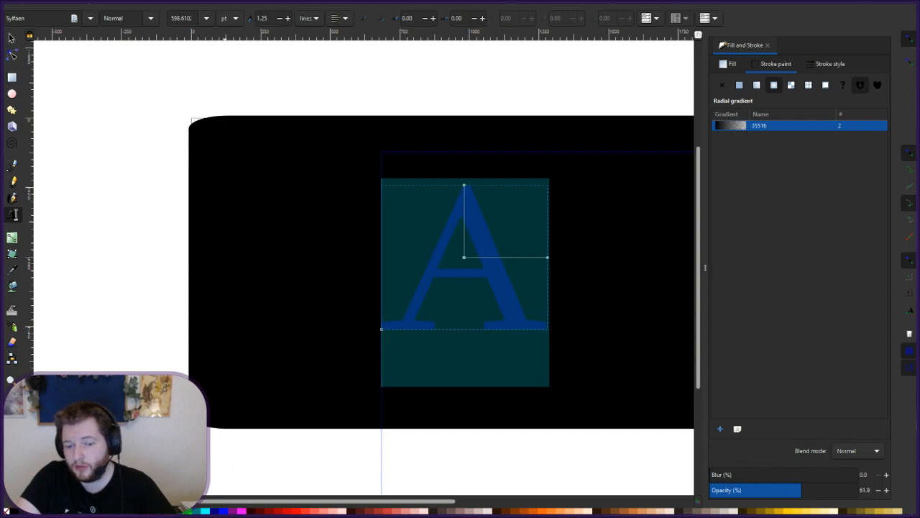
pyautogui.hotkey('ctrl', 'z')
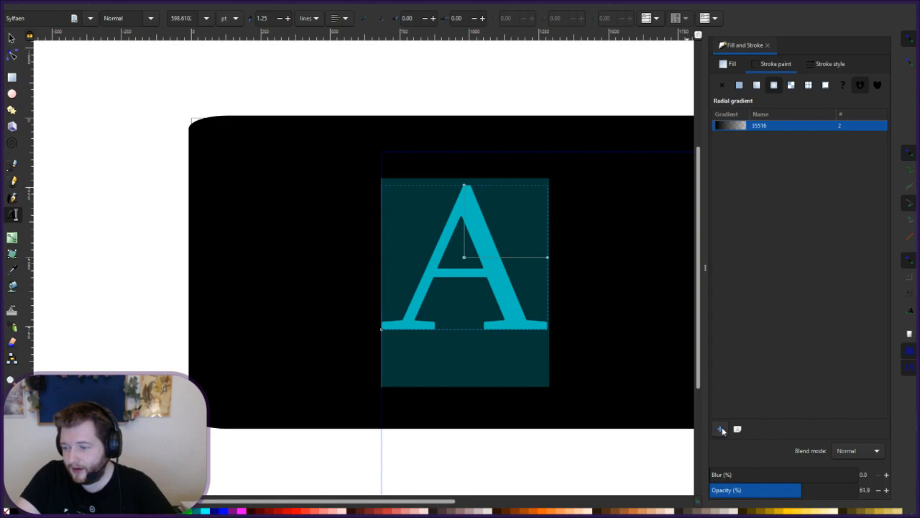
# Set the letter A's opacity to 100% and blur to 0.6%, and open its stroke style settings.
pyautogui.click(789, 491)
pyautogui.moveTo(789, 491); pyautogui.dragTo(870, 490)
pyautogui.click(724, 117)
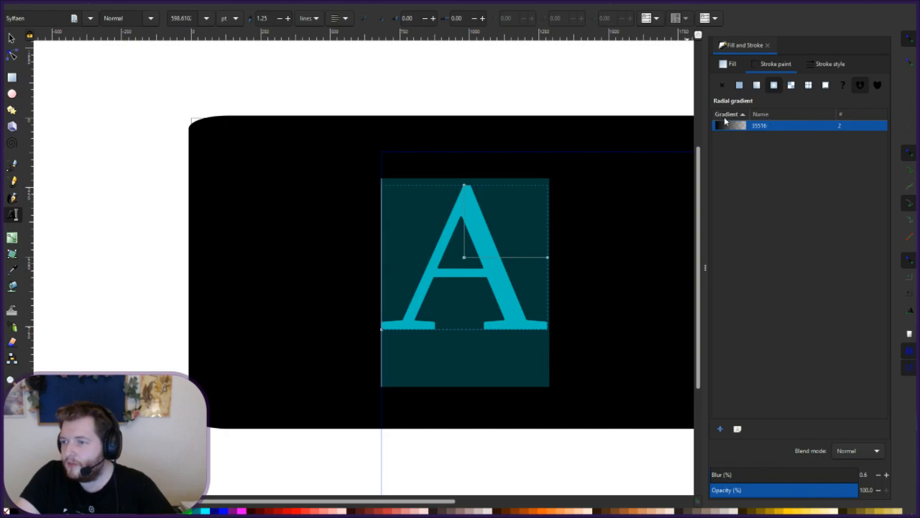
pyautogui.click(827, 64)
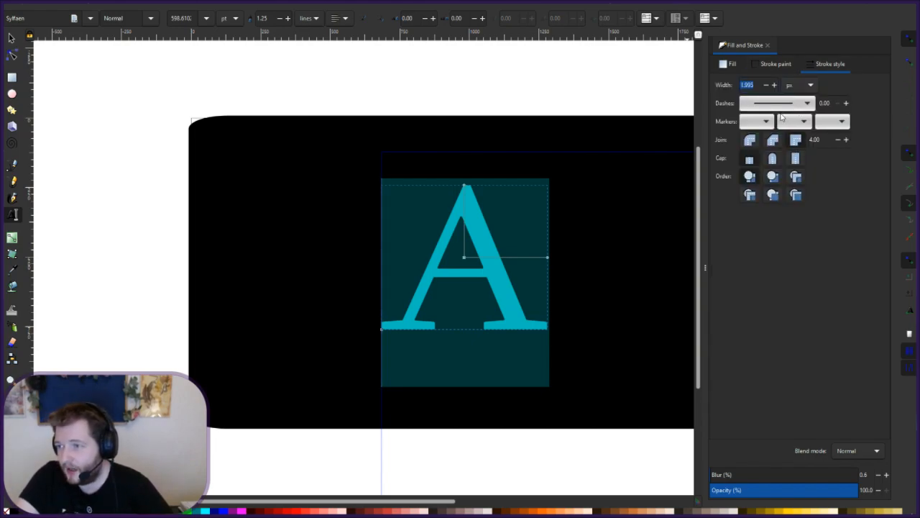
# Give the letter A's stroke a dotted dash pattern with an offset of 10.00, and deselect the letter.
pyautogui.click(782, 117)
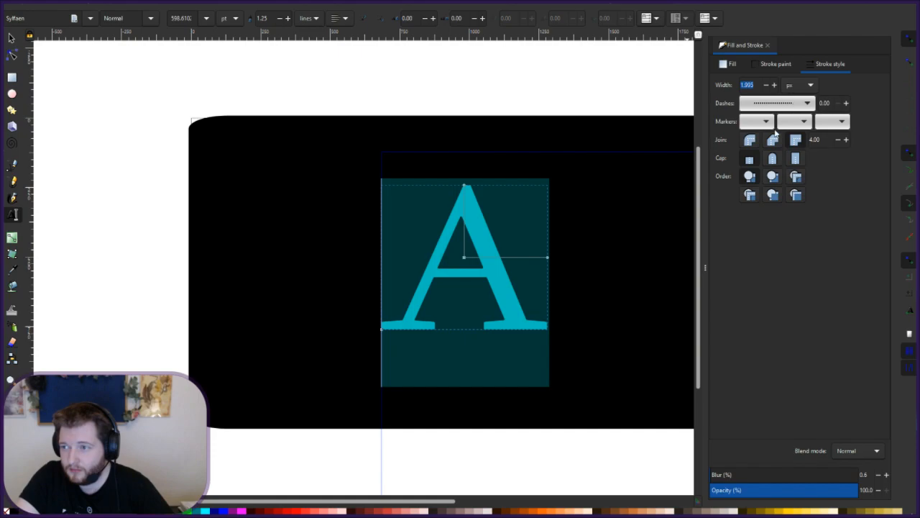
pyautogui.click(771, 202)
pyautogui.click(771, 108)
pyautogui.click(778, 4)
pyautogui.click(646, 243)
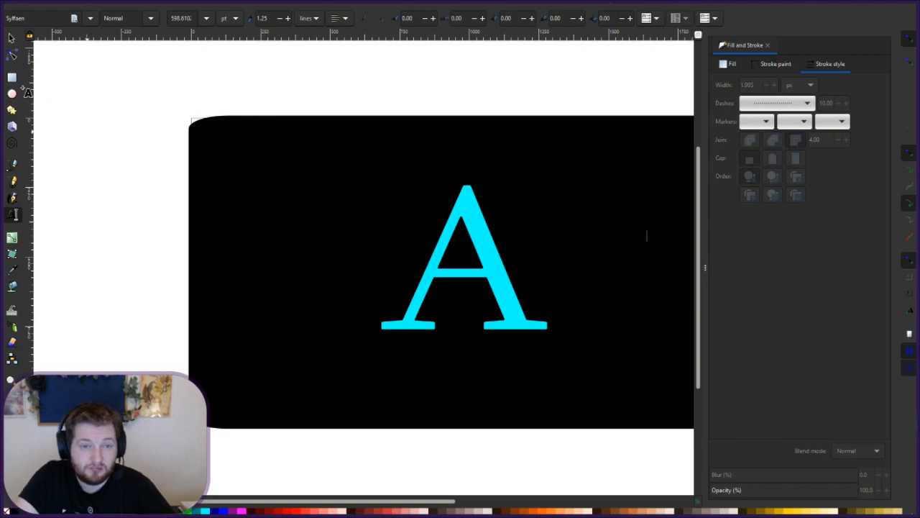
# Select the letter A as an object and change its fill to navy blue 000080ff.
pyautogui.click(11, 77)
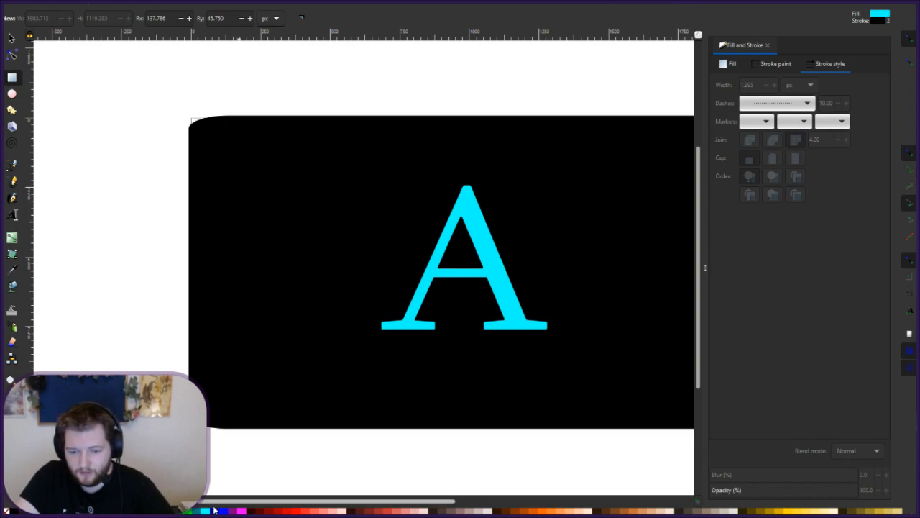
pyautogui.click(11, 38)
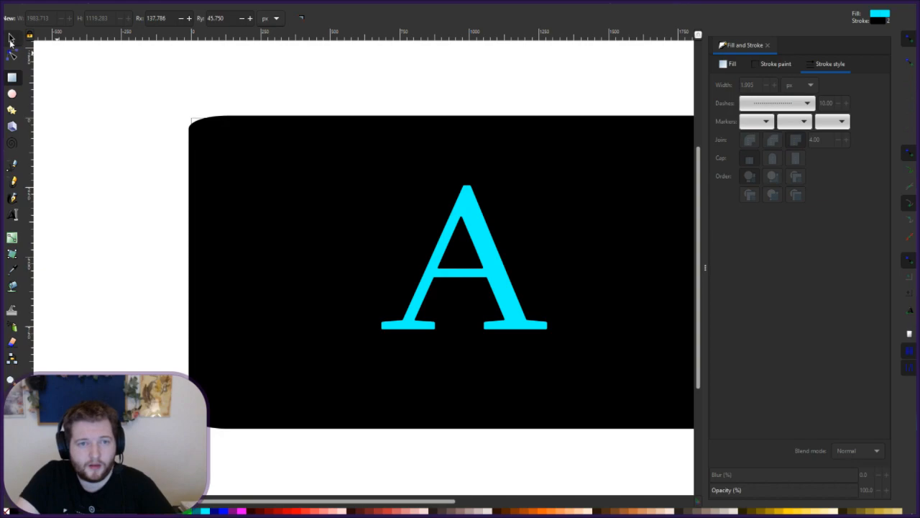
pyautogui.click(467, 209)
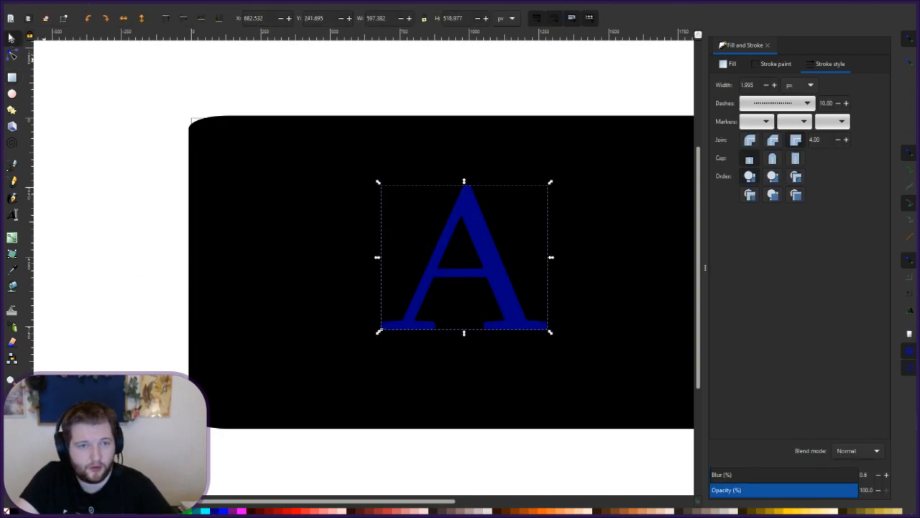
# Draw a rounded rectangle about 699 × 553 px over the letter A and fill it with cyan.
pyautogui.click(11, 77)
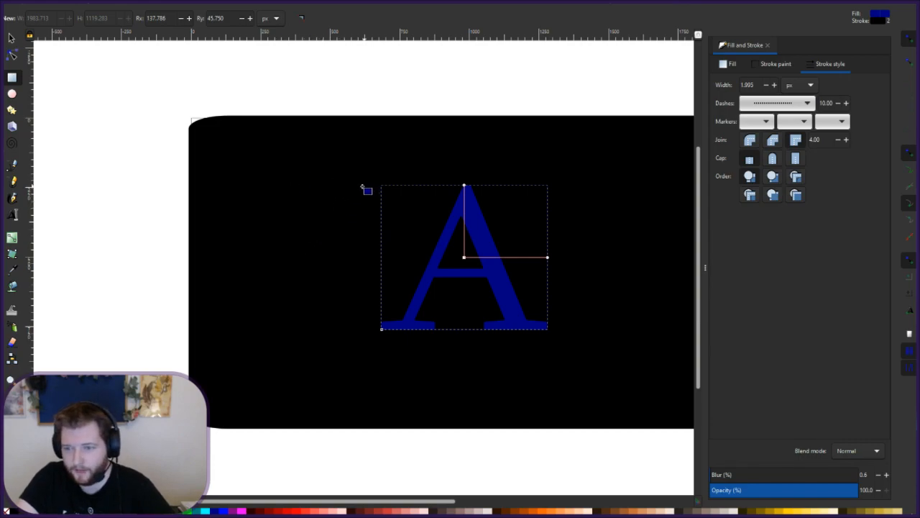
pyautogui.moveTo(366, 184); pyautogui.dragTo(565, 337)
pyautogui.click(205, 511)
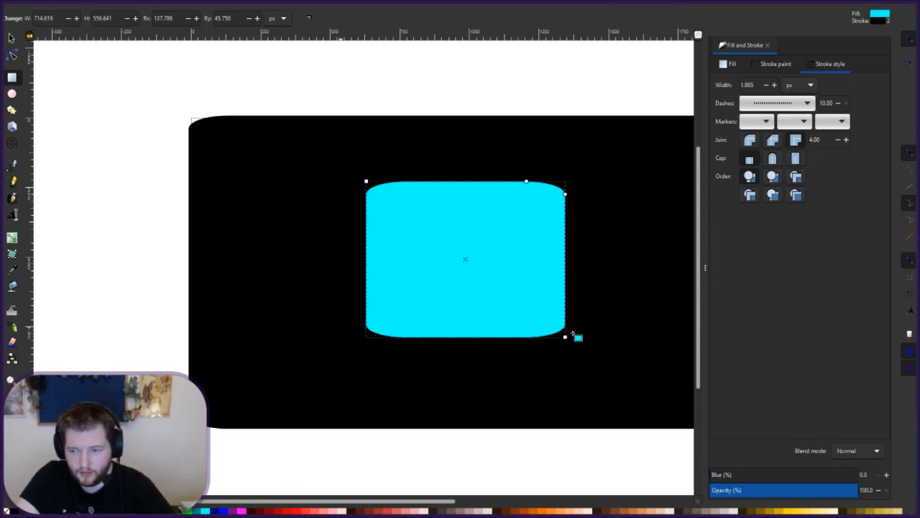
pyautogui.moveTo(566, 338)
pyautogui.mouseDown()
pyautogui.moveTo(557, 328)
pyautogui.moveTo(562, 336)
pyautogui.mouseUp()
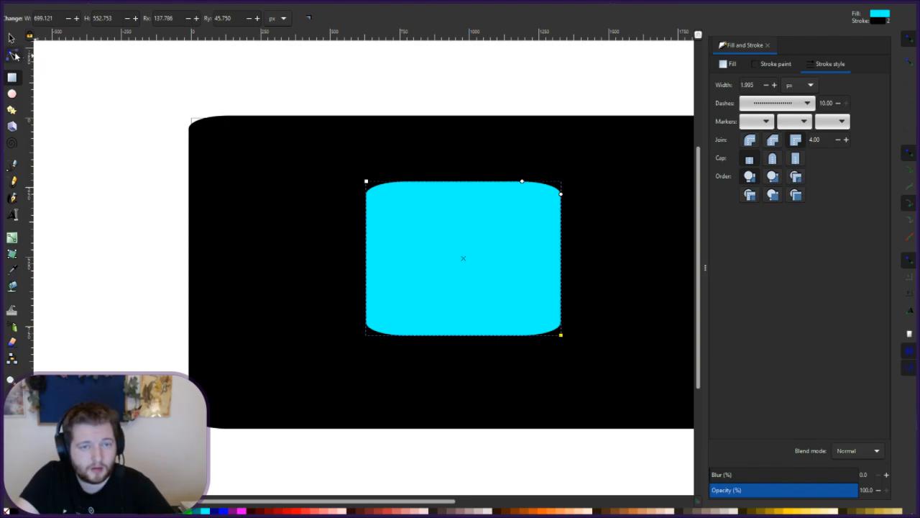
# Increase the vertical corner rounding of the cyan rectangle to its full height and convert the rectangle to a path.
pyautogui.click(14, 55)
pyautogui.moveTo(562, 194); pyautogui.dragTo(528, 220)
pyautogui.moveTo(558, 298); pyautogui.dragTo(573, 339)
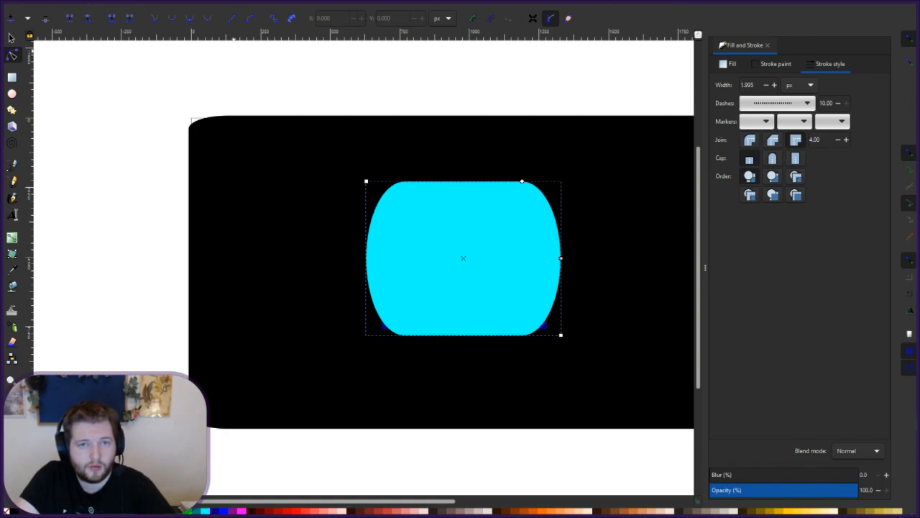
pyautogui.hotkey('ctrl', 'shift', 'c')
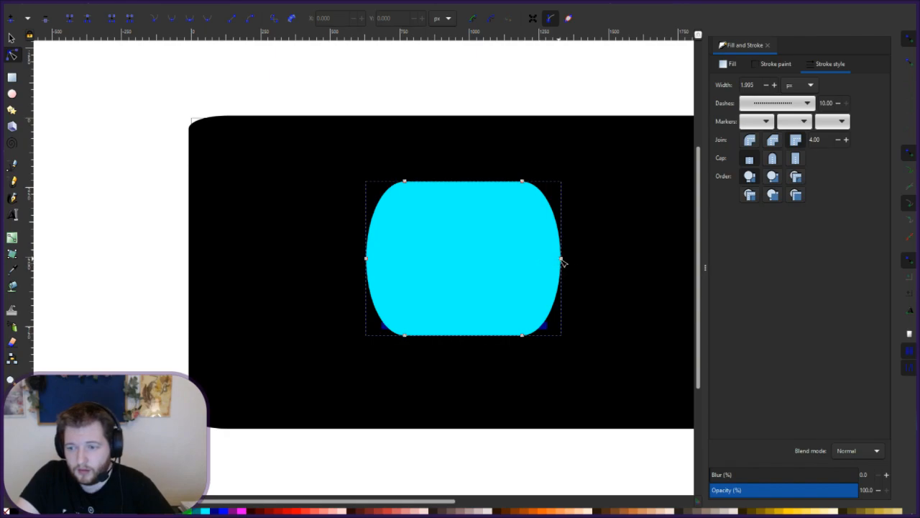
# Move the middle nodes on both sides of the cyan path inward toward the letter A's outline.
pyautogui.moveTo(564, 262); pyautogui.dragTo(533, 265)
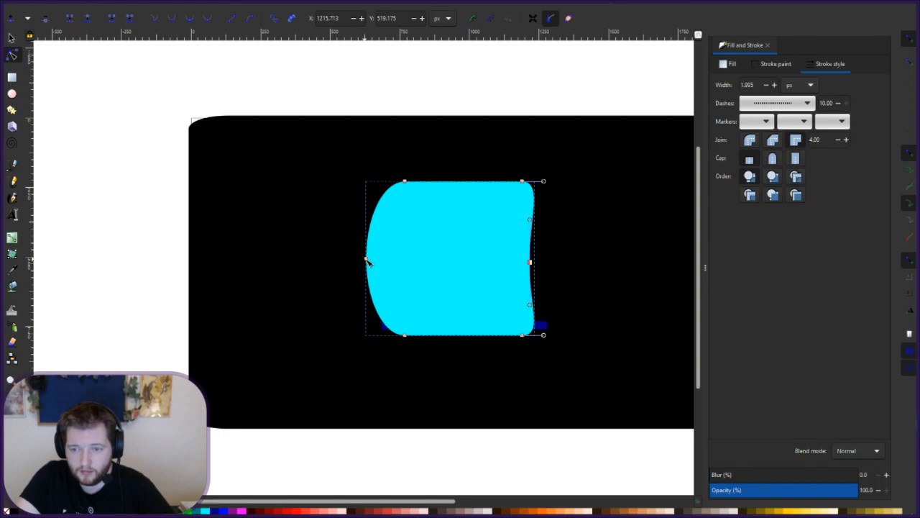
pyautogui.moveTo(417, 272)
pyautogui.mouseDown()
pyautogui.moveTo(438, 274)
pyautogui.moveTo(422, 273)
pyautogui.mouseUp()
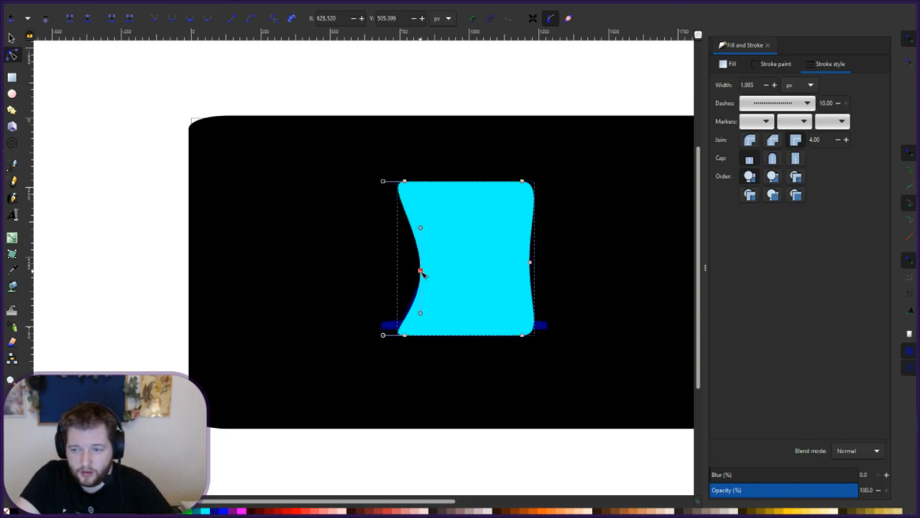
pyautogui.click(401, 333)
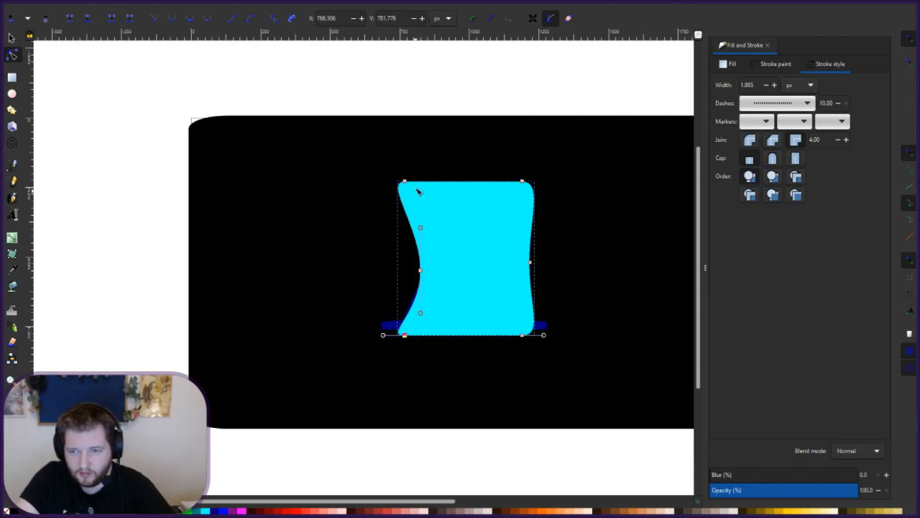
# Move both top nodes of the cyan path to the letter A's apex and pull its right middle node further inward.
pyautogui.moveTo(406, 186); pyautogui.dragTo(465, 186)
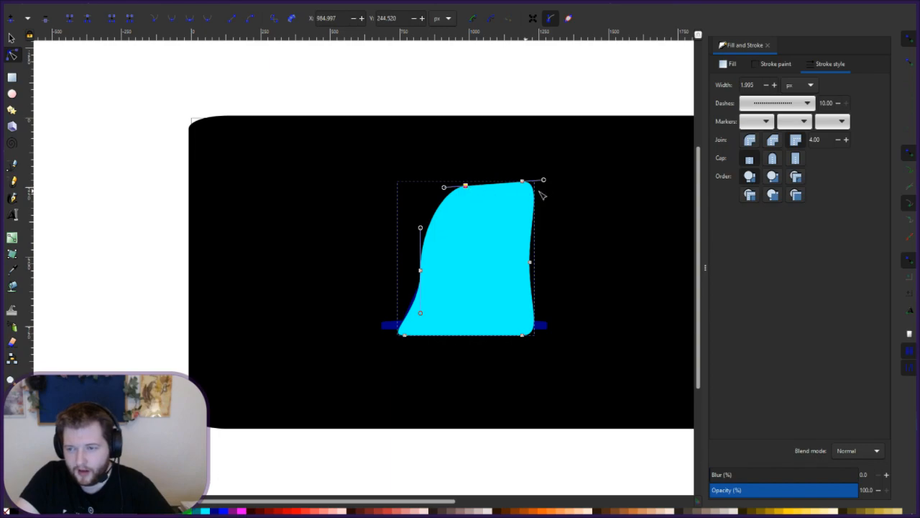
pyautogui.moveTo(524, 183); pyautogui.dragTo(476, 188)
pyautogui.click(521, 265)
pyautogui.moveTo(530, 266); pyautogui.dragTo(507, 270)
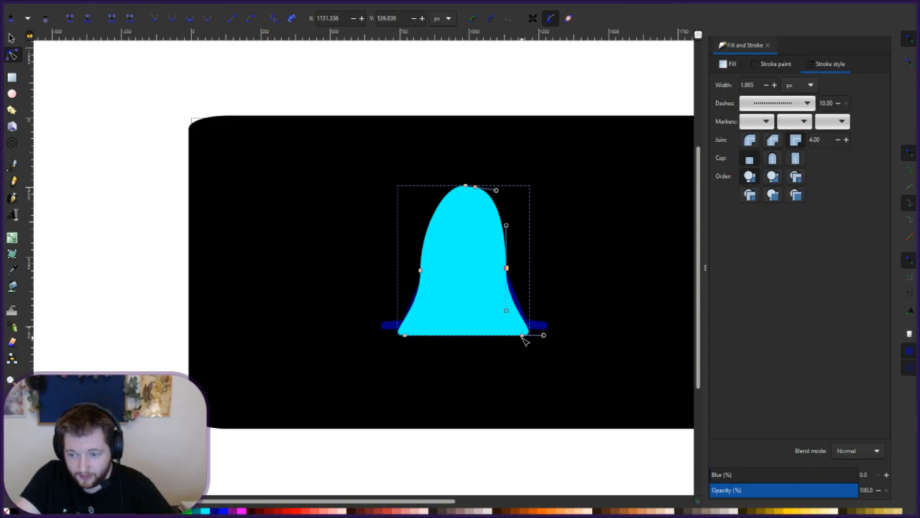
# Extend the cyan path's two bottom corners outward to cover the letter A's feet.
pyautogui.moveTo(532, 338)
pyautogui.mouseDown()
pyautogui.moveTo(551, 342)
pyautogui.moveTo(512, 334)
pyautogui.moveTo(535, 341)
pyautogui.mouseUp()
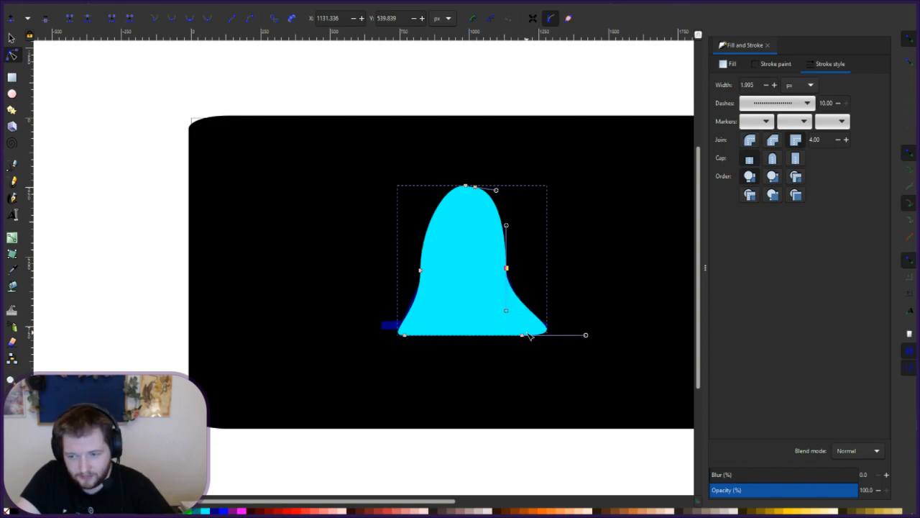
pyautogui.click(404, 330)
pyautogui.click(412, 334)
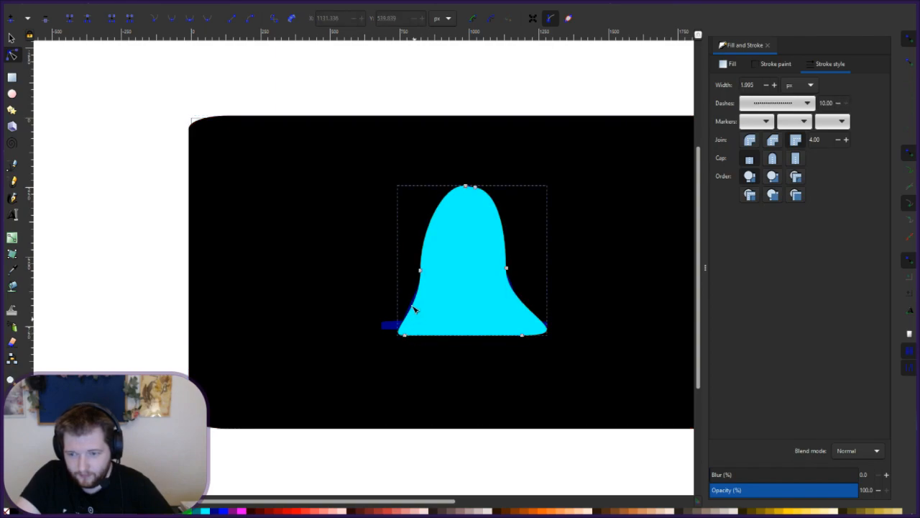
pyautogui.moveTo(405, 337); pyautogui.dragTo(382, 333)
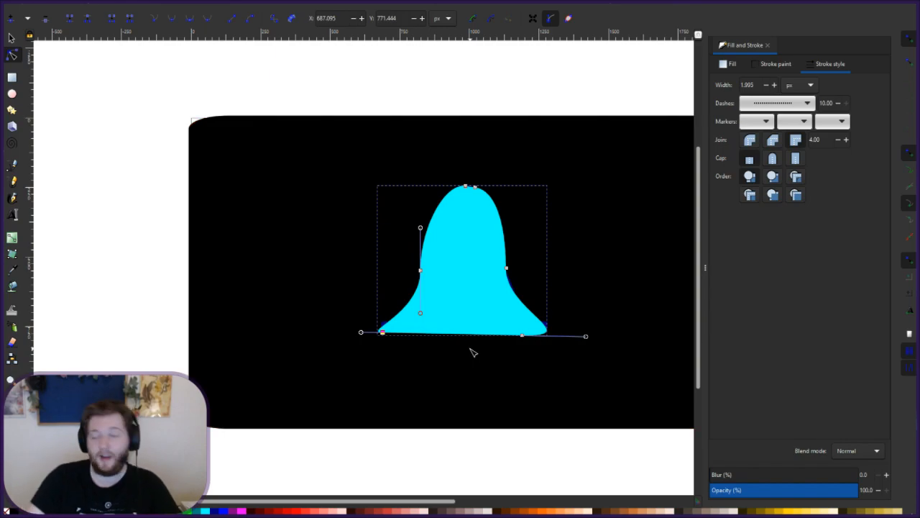
# Reselect the cyan shape and reduce its opacity to 25.3%.
pyautogui.click(575, 296)
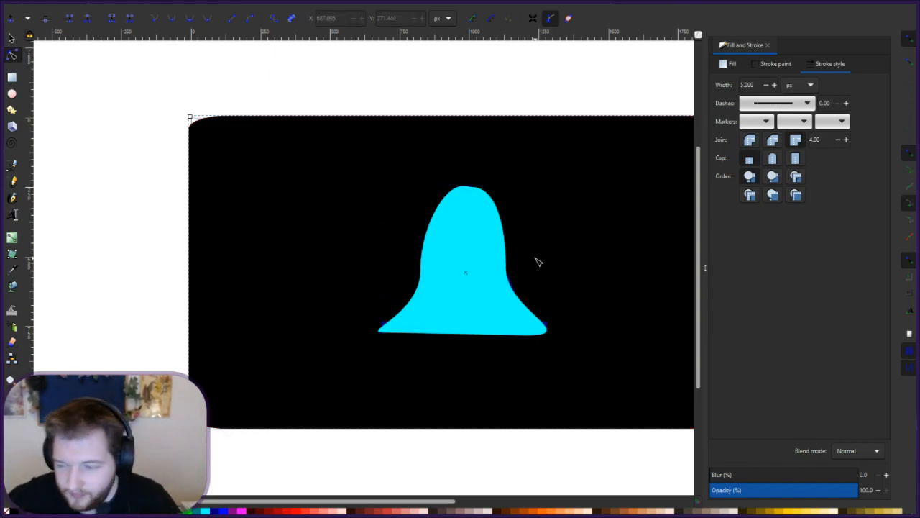
pyautogui.click(467, 247)
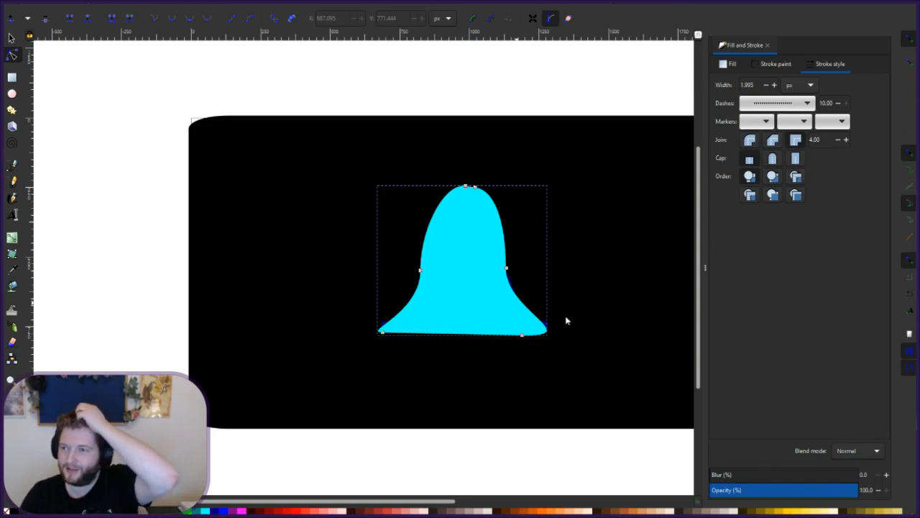
pyautogui.click(727, 64)
pyautogui.click(747, 495)
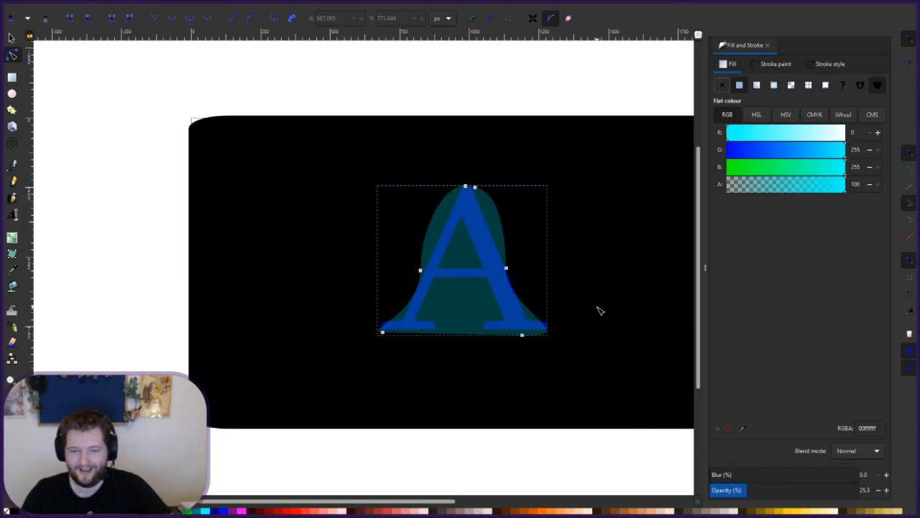
# Insert a node in the shape's upper right curve and move the selected nodes inward to the letter A's right edge.
pyautogui.scroll(2, 589, 303)
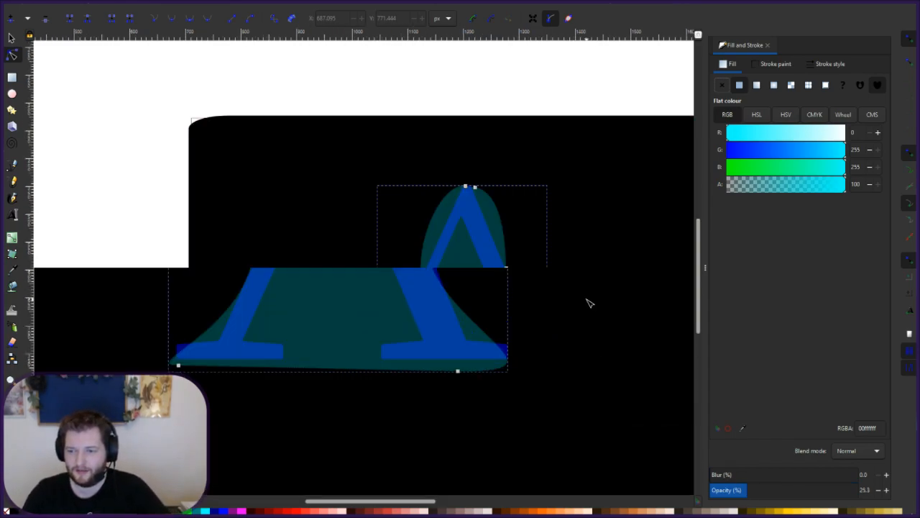
pyautogui.moveTo(698, 271); pyautogui.dragTo(698, 253)
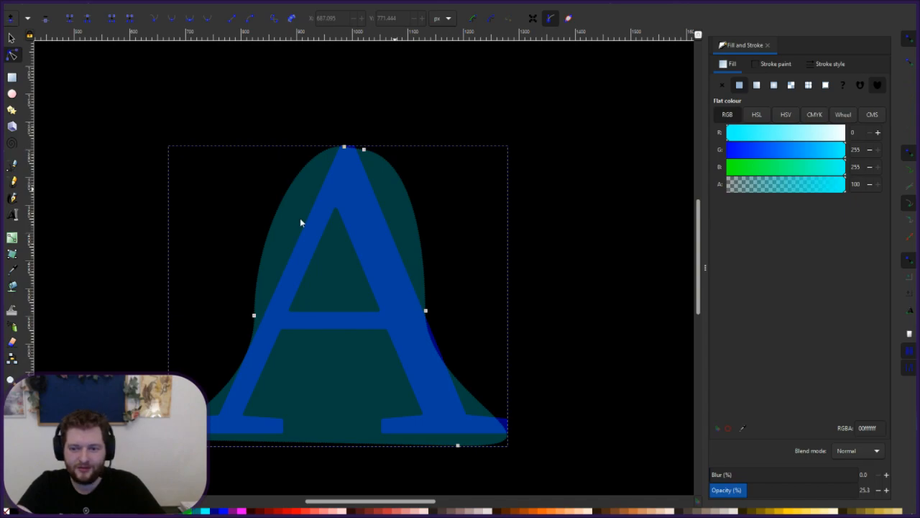
pyautogui.click(421, 215)
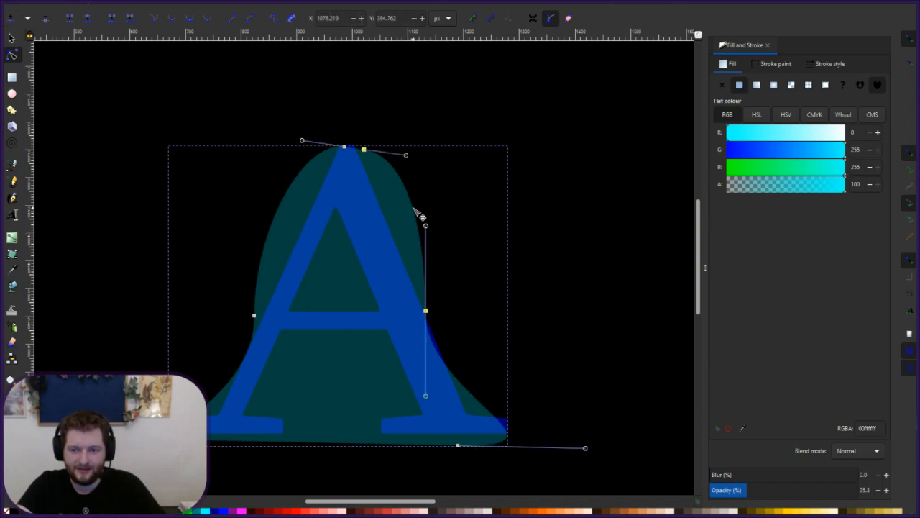
pyautogui.click(16, 18)
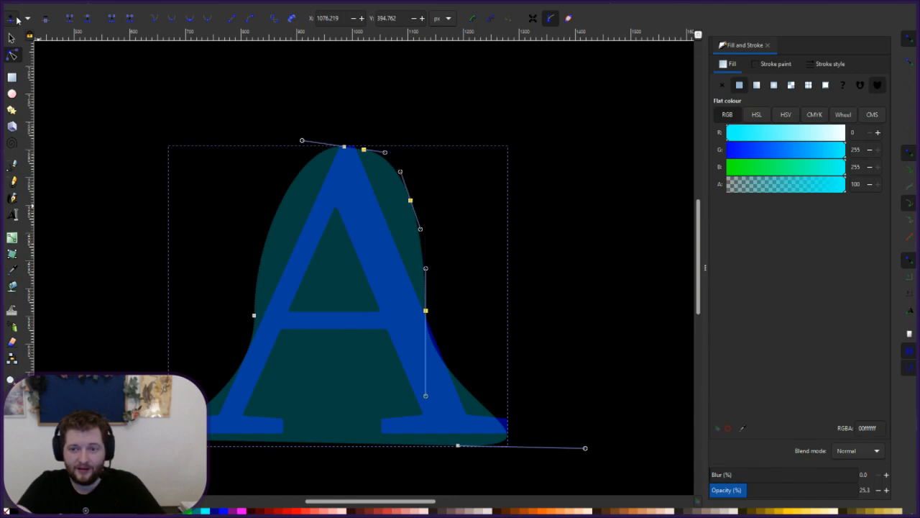
pyautogui.moveTo(418, 213); pyautogui.dragTo(388, 220)
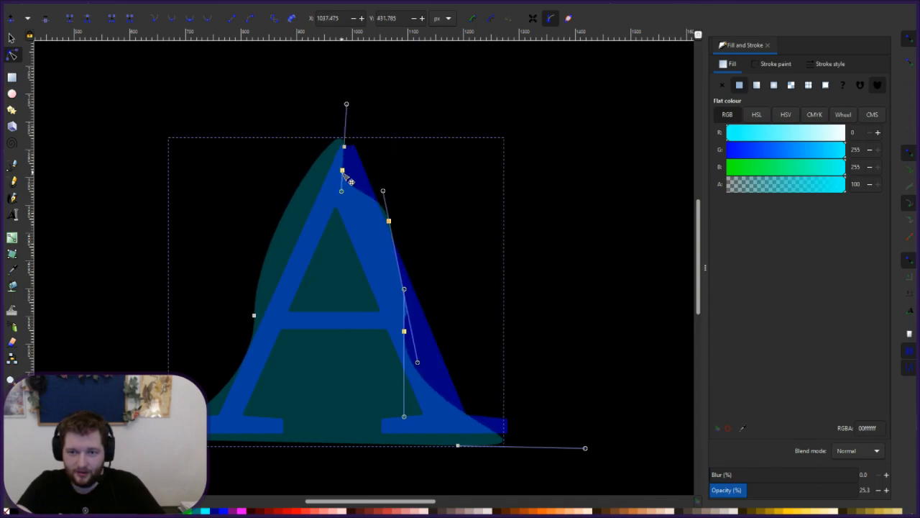
# Bend the curve beside the apex outward and move the displaced top node back onto the letter A's apex.
pyautogui.moveTo(346, 172)
pyautogui.mouseDown()
pyautogui.moveTo(354, 161)
pyautogui.moveTo(365, 168)
pyautogui.moveTo(358, 164)
pyautogui.mouseUp()
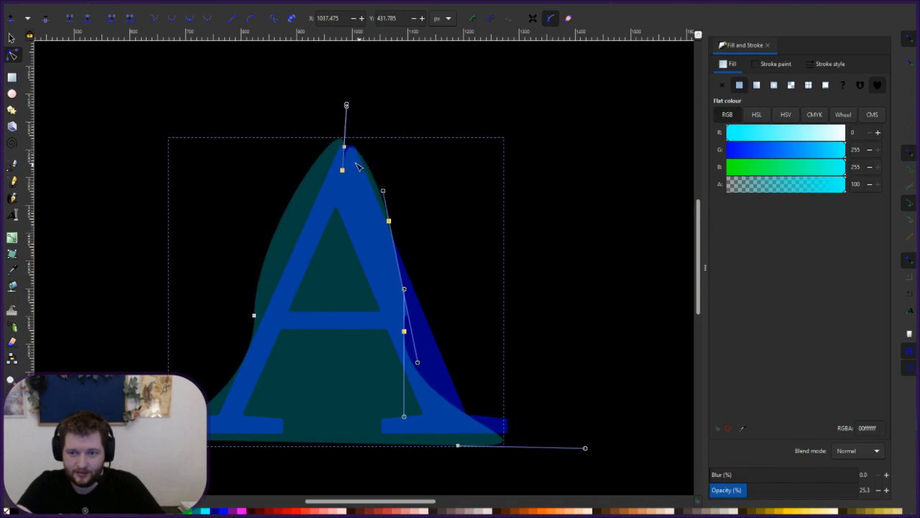
pyautogui.click(353, 157)
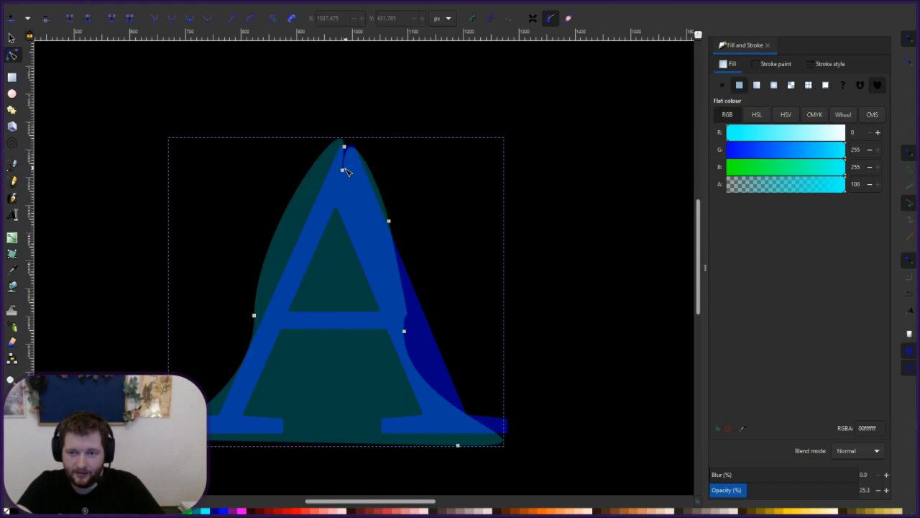
pyautogui.moveTo(342, 170); pyautogui.dragTo(352, 148)
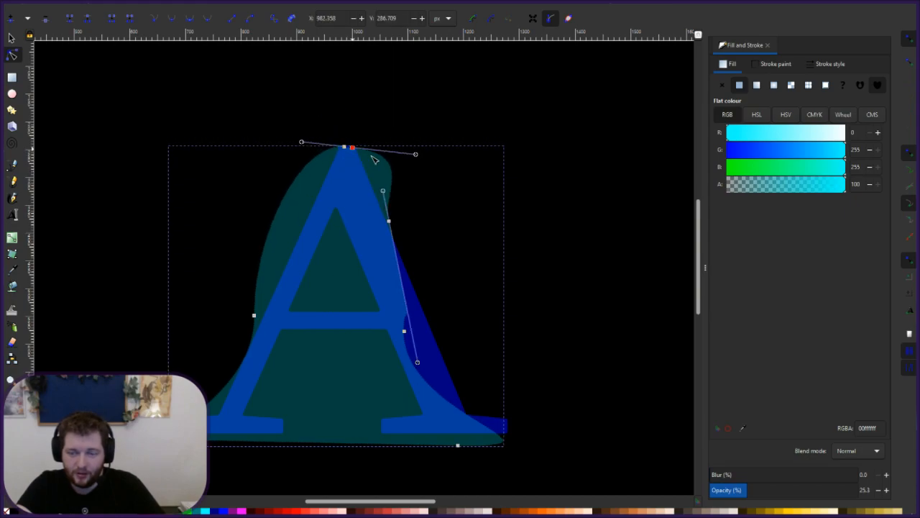
# Reselect the translucent shape and bend its upper right curve inward along the letter A's right edge.
pyautogui.click(417, 158)
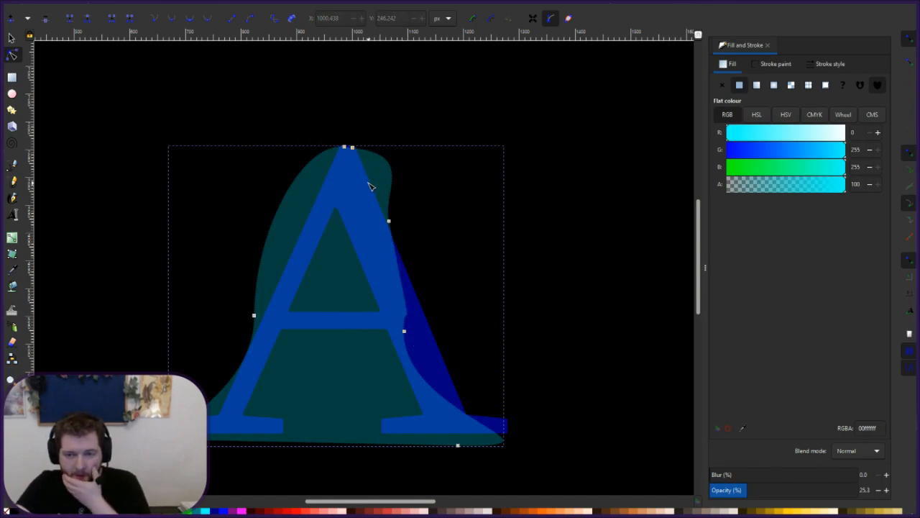
pyautogui.click(364, 158)
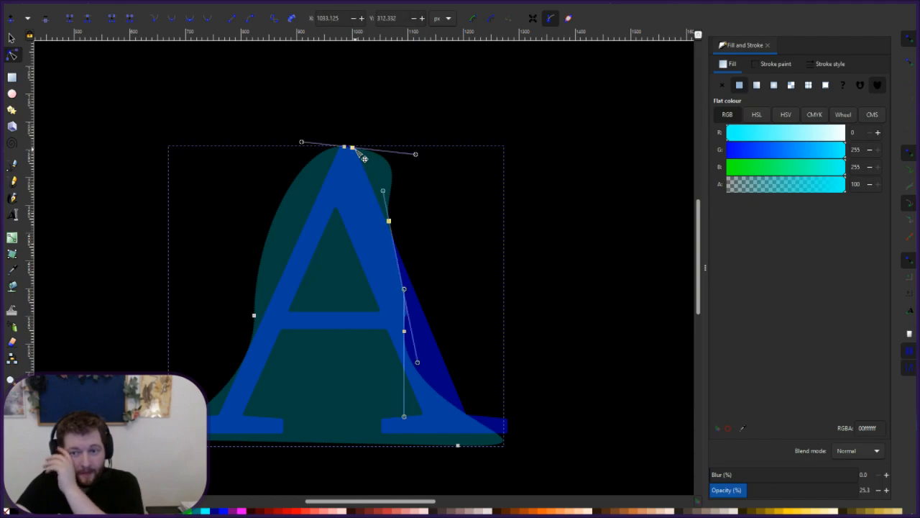
pyautogui.click(416, 155)
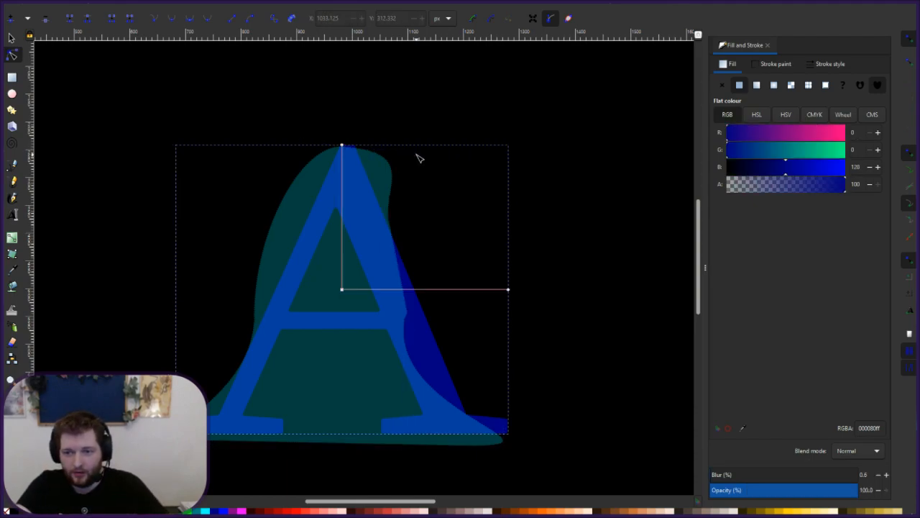
pyautogui.click(367, 169)
pyautogui.moveTo(397, 176); pyautogui.dragTo(375, 185)
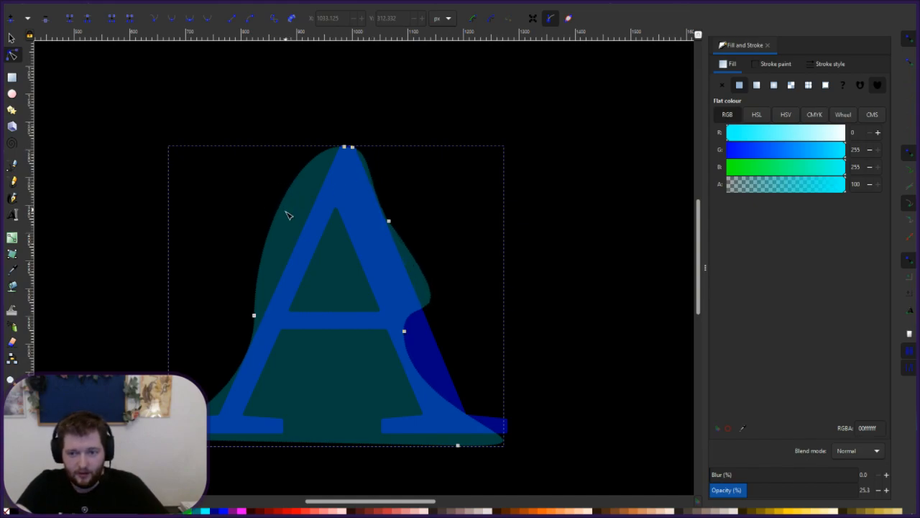
# Bend the shape's upper left curve along the letter A's left stroke and move the left middle node closer to it.
pyautogui.moveTo(281, 206); pyautogui.dragTo(305, 230)
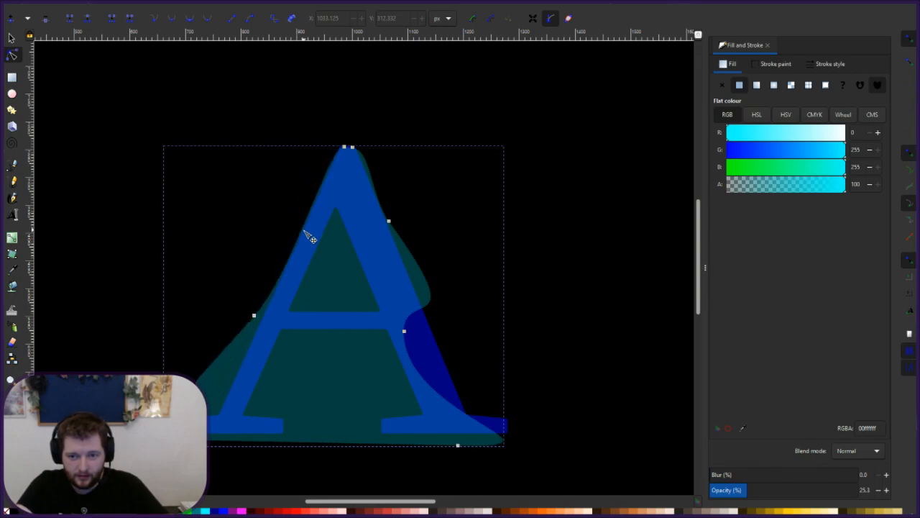
pyautogui.click(255, 316)
pyautogui.moveTo(263, 320); pyautogui.dragTo(269, 323)
pyautogui.moveTo(299, 252); pyautogui.dragTo(294, 252)
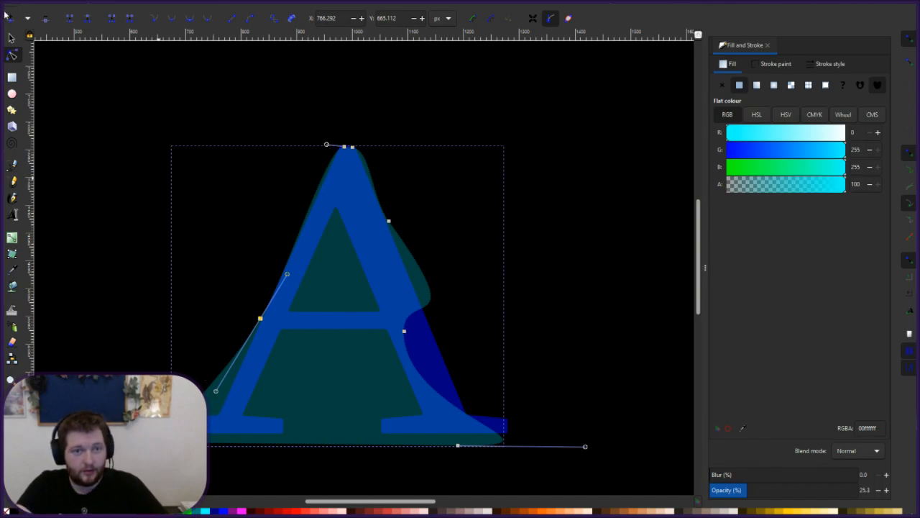
# Insert a node in the shape's lower left curve and move the selected left nodes onto the letter A's left stroke.
pyautogui.click(10, 21)
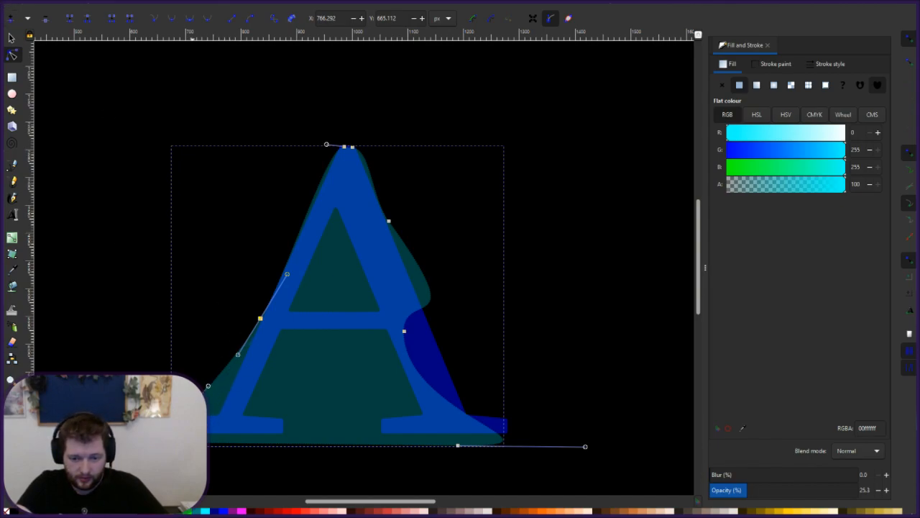
pyautogui.moveTo(190, 409); pyautogui.dragTo(221, 415)
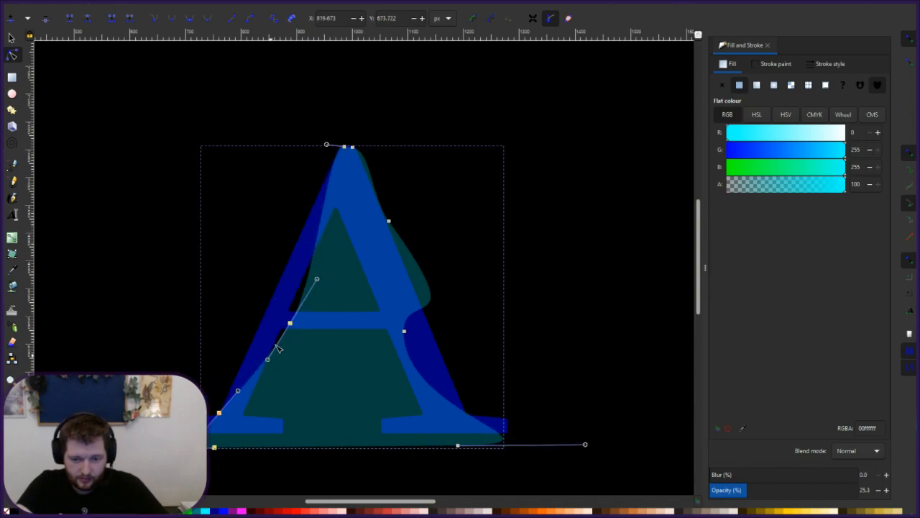
pyautogui.moveTo(293, 327); pyautogui.dragTo(267, 322)
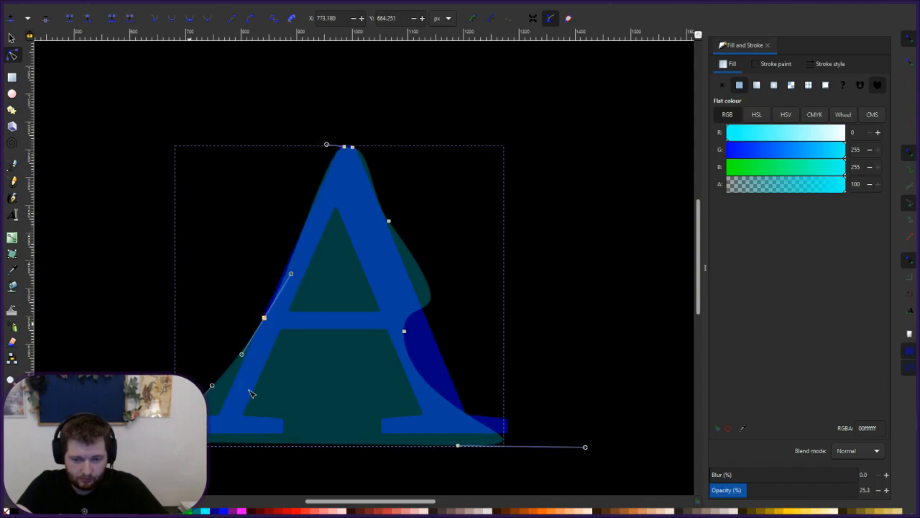
pyautogui.click(248, 394)
pyautogui.click(230, 417)
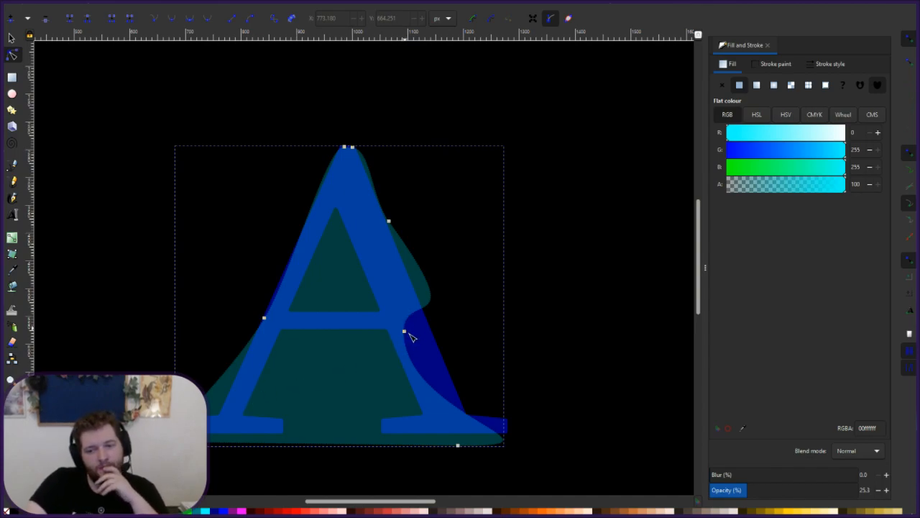
# Move the shape's right middle node down onto the letter A's right leg and bend the curves above it toward the letter's edge.
pyautogui.moveTo(404, 331); pyautogui.dragTo(453, 372)
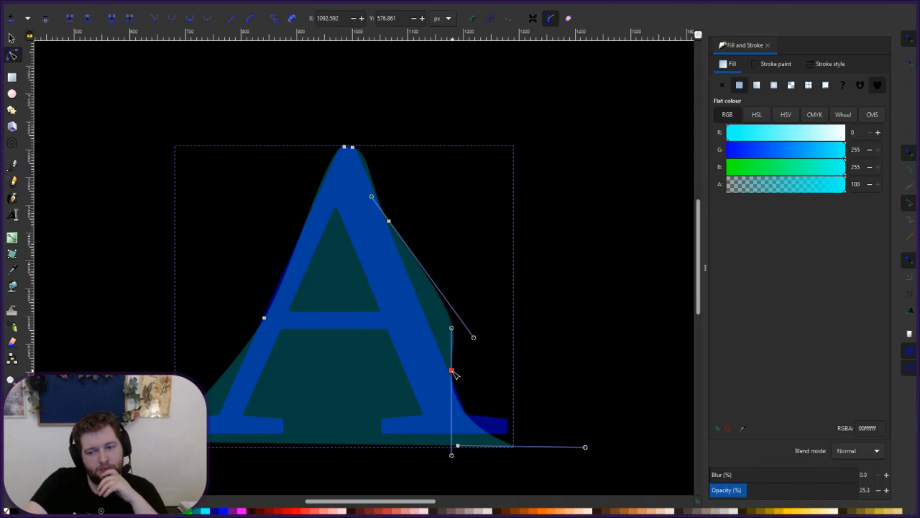
pyautogui.click(421, 304)
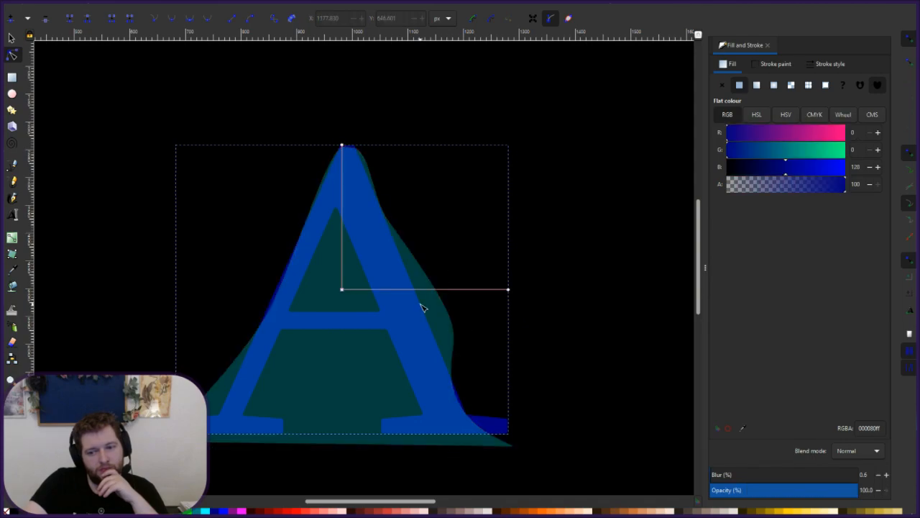
pyautogui.click(432, 302)
pyautogui.moveTo(432, 301); pyautogui.dragTo(428, 312)
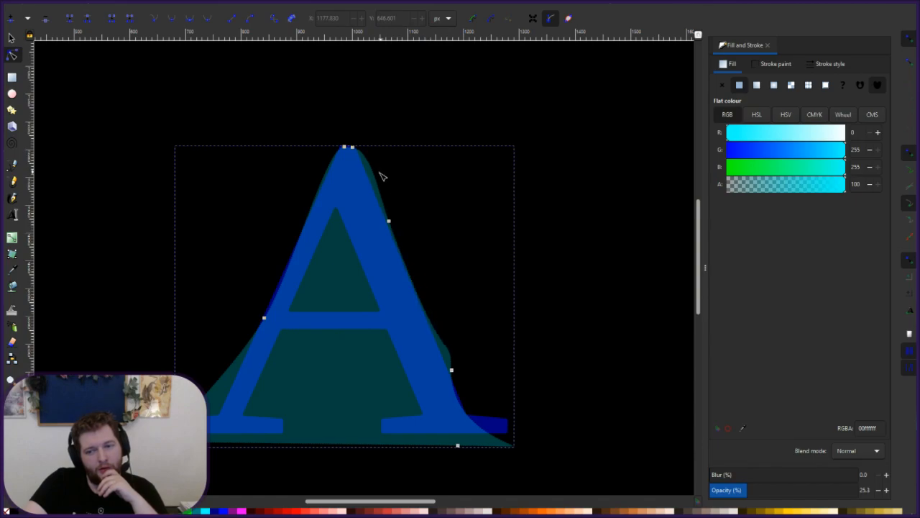
pyautogui.hotkey('ctrl', 'z')
pyautogui.moveTo(373, 176); pyautogui.dragTo(369, 178)
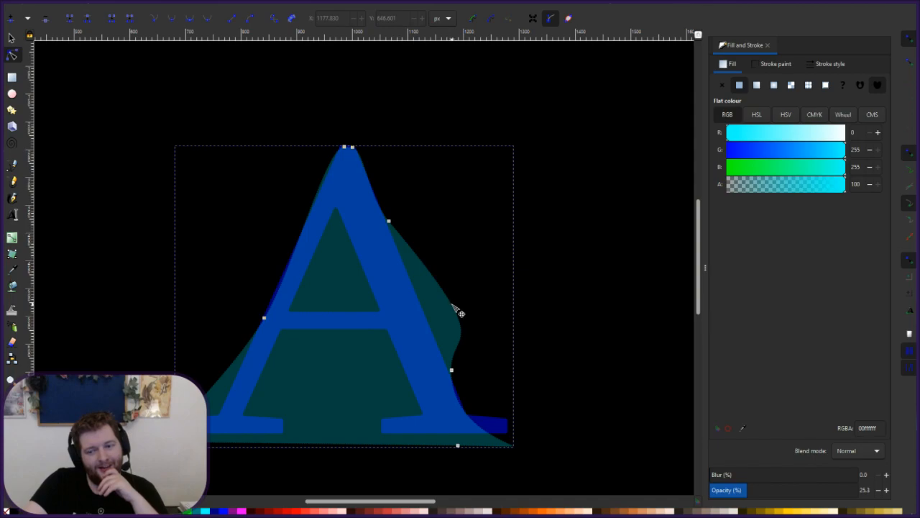
# Bend the curves between the side nodes until they follow the letter A's right and left edges.
pyautogui.moveTo(451, 305); pyautogui.dragTo(424, 304)
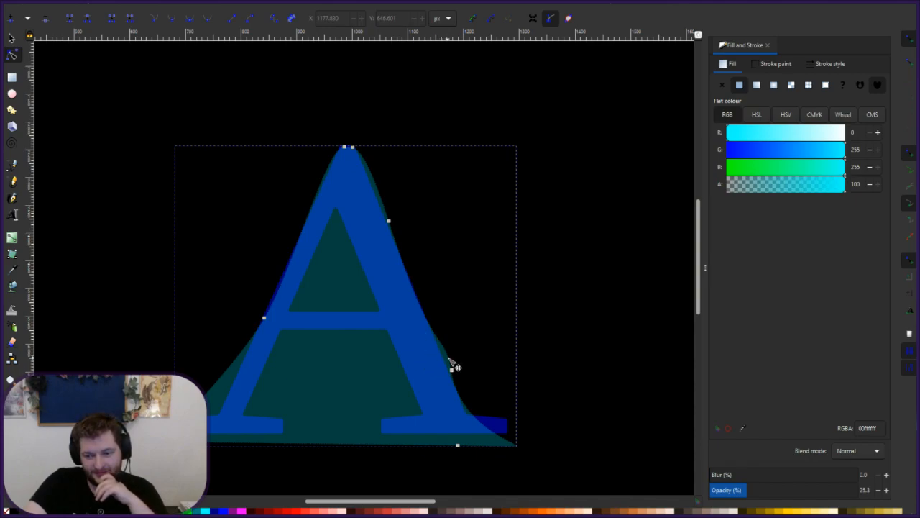
pyautogui.moveTo(449, 358); pyautogui.dragTo(445, 361)
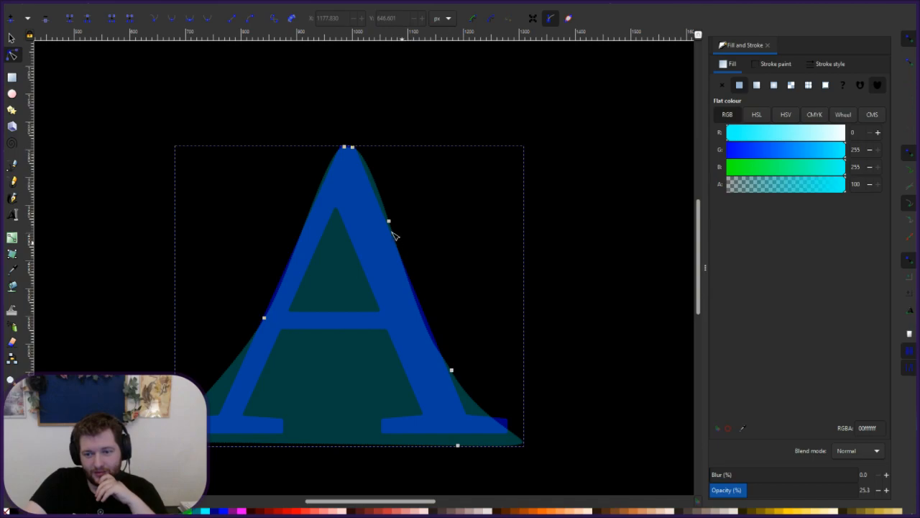
pyautogui.moveTo(412, 285); pyautogui.dragTo(415, 285)
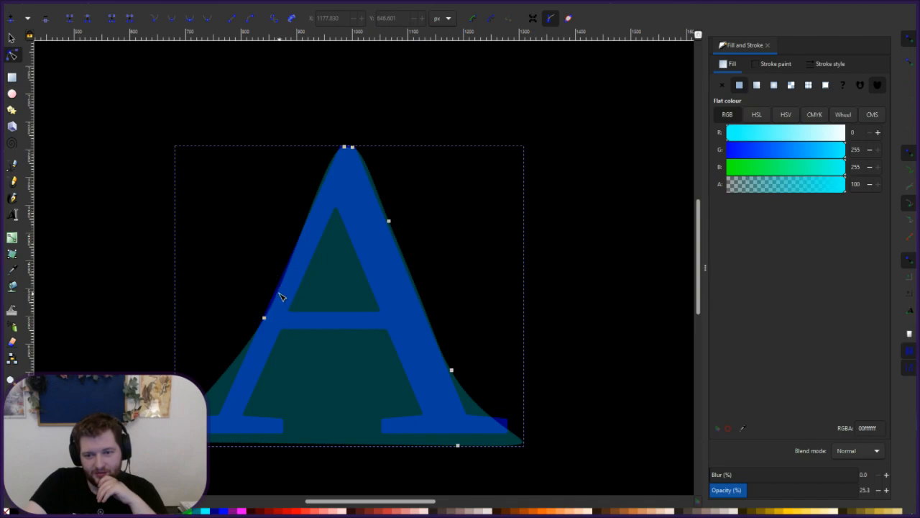
pyautogui.moveTo(284, 302); pyautogui.dragTo(281, 301)
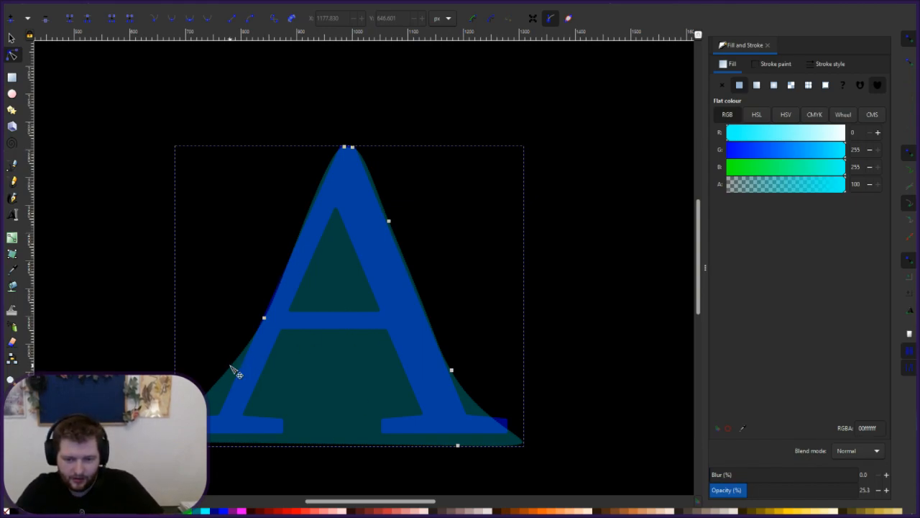
# Insert another node in the lower left curve and move the selected left nodes outward, away from the letter A's left stroke.
pyautogui.click(264, 317)
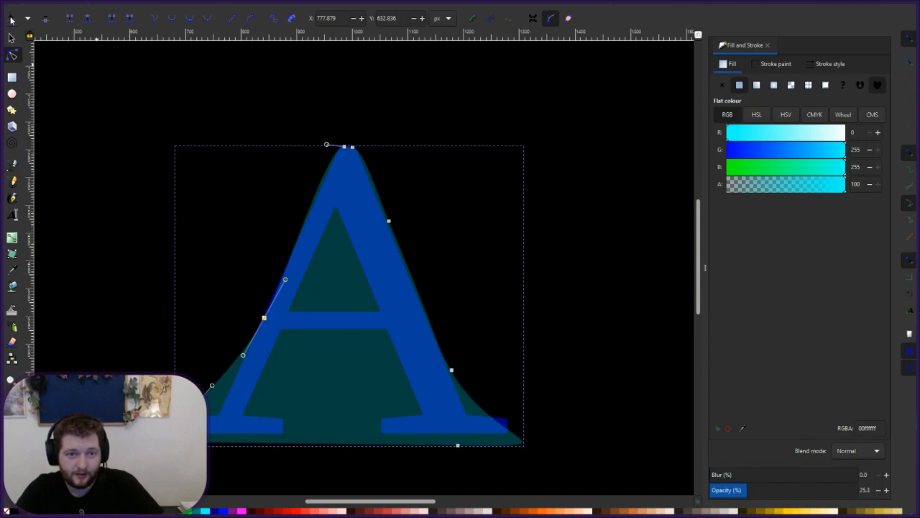
pyautogui.doubleClick(227, 369)
pyautogui.moveTo(231, 375); pyautogui.dragTo(221, 414)
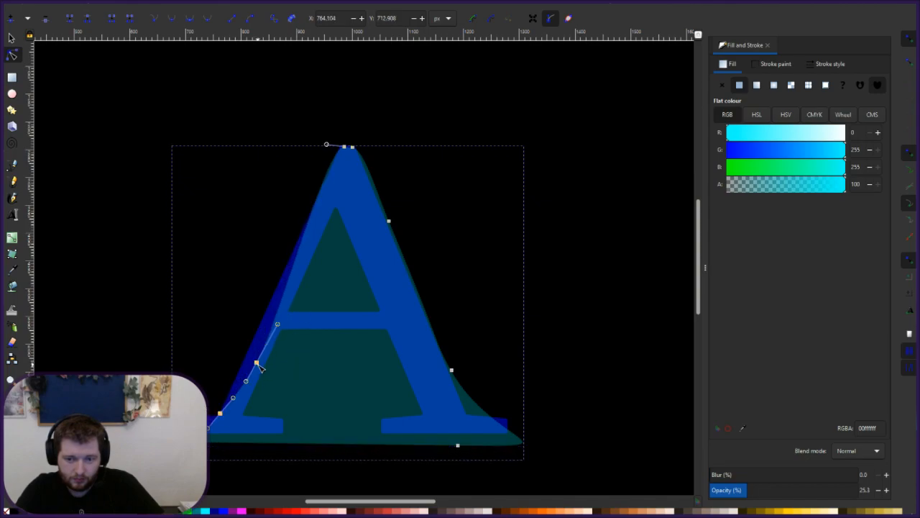
pyautogui.hotkey('ctrl', 'z')
pyautogui.moveTo(265, 371); pyautogui.dragTo(204, 307)
pyautogui.hotkey('ctrl', 'z')
pyautogui.click(216, 280)
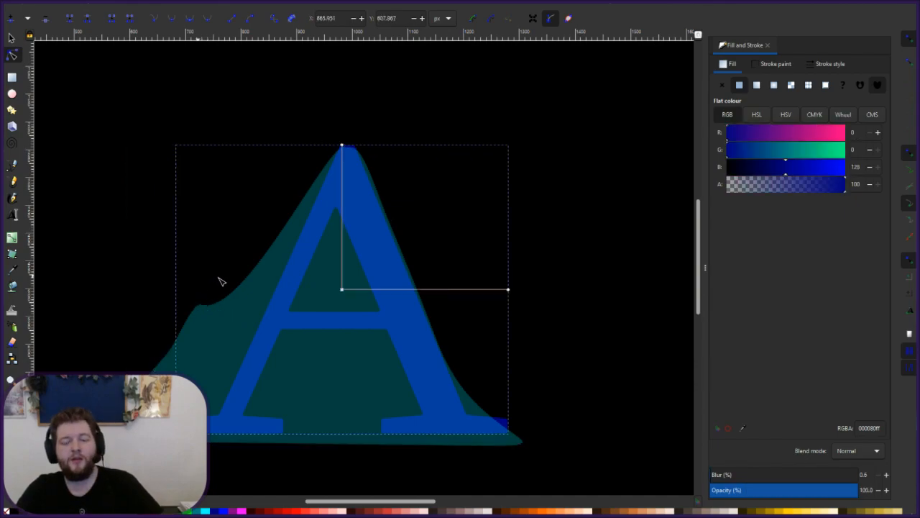
pyautogui.click(327, 249)
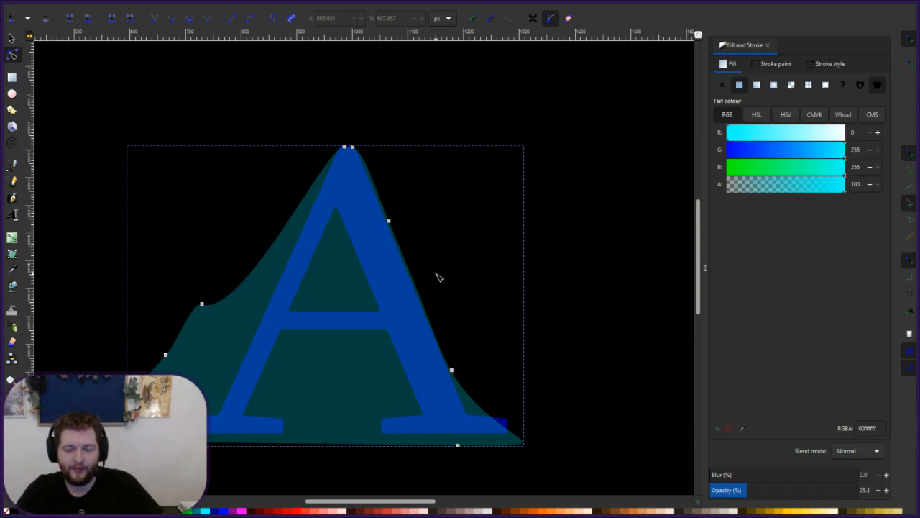
# Pull the right middle node up into a peak and reshape the left side into a narrow spike with a bulge beside the letter.
pyautogui.moveTo(451, 370); pyautogui.dragTo(469, 196)
pyautogui.moveTo(202, 307); pyautogui.dragTo(225, 351)
pyautogui.moveTo(166, 357); pyautogui.dragTo(166, 336)
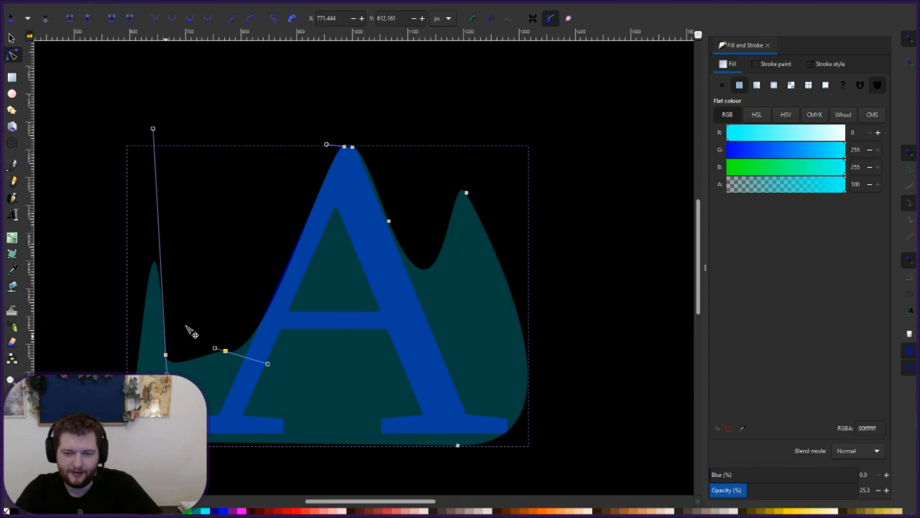
pyautogui.moveTo(306, 244); pyautogui.dragTo(285, 249)
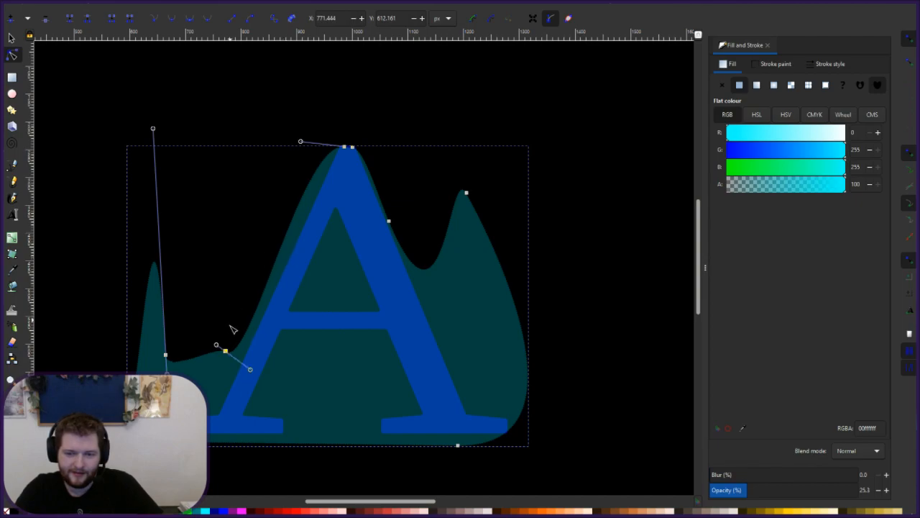
# Reselect the translucent shape as a whole object and move it slightly up and to the right over the letter A.
pyautogui.click(288, 259)
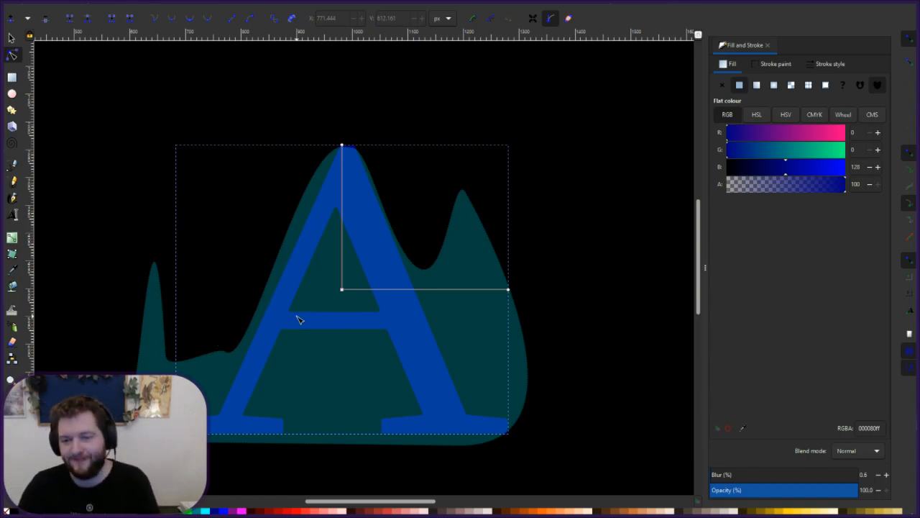
pyautogui.click(451, 338)
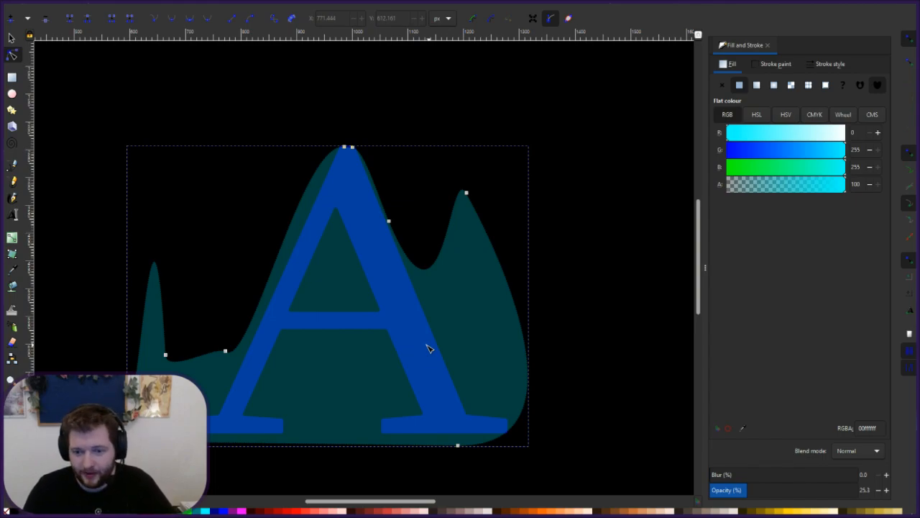
pyautogui.scroll(1, 427, 348)
pyautogui.press('s')
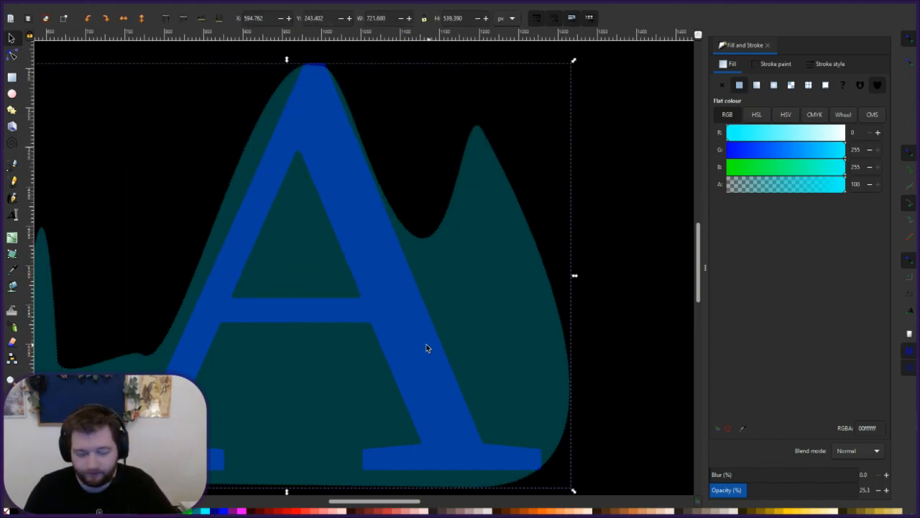
pyautogui.scroll(-2, 427, 349)
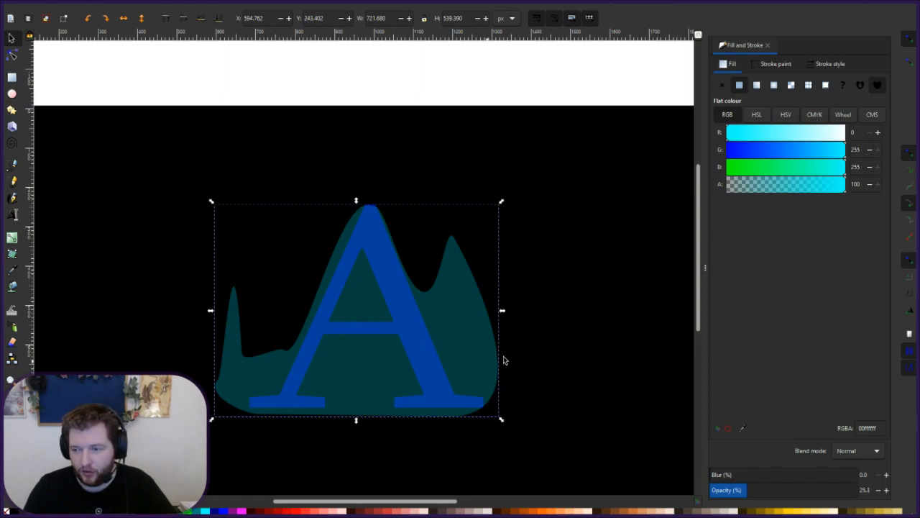
pyautogui.moveTo(700, 268)
pyautogui.mouseDown()
pyautogui.moveTo(700, 305)
pyautogui.moveTo(701, 282)
pyautogui.mouseUp()
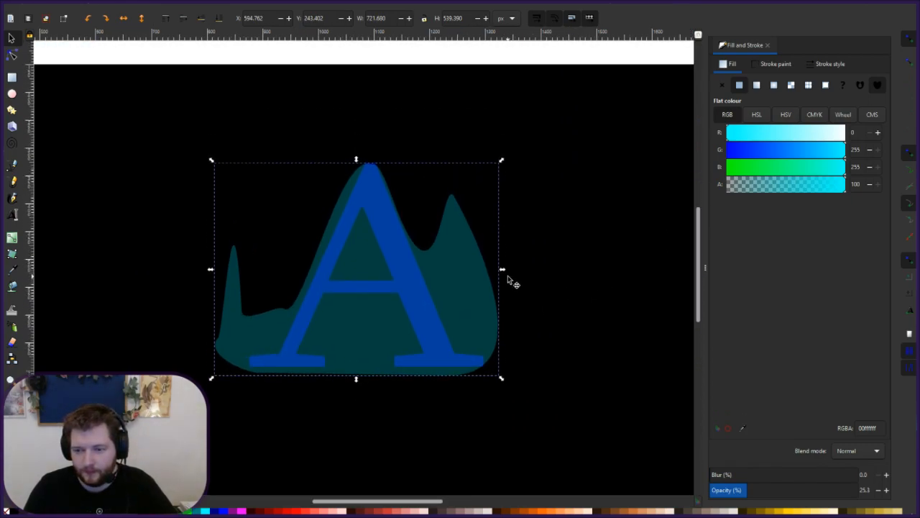
pyautogui.scroll(1, 501, 287)
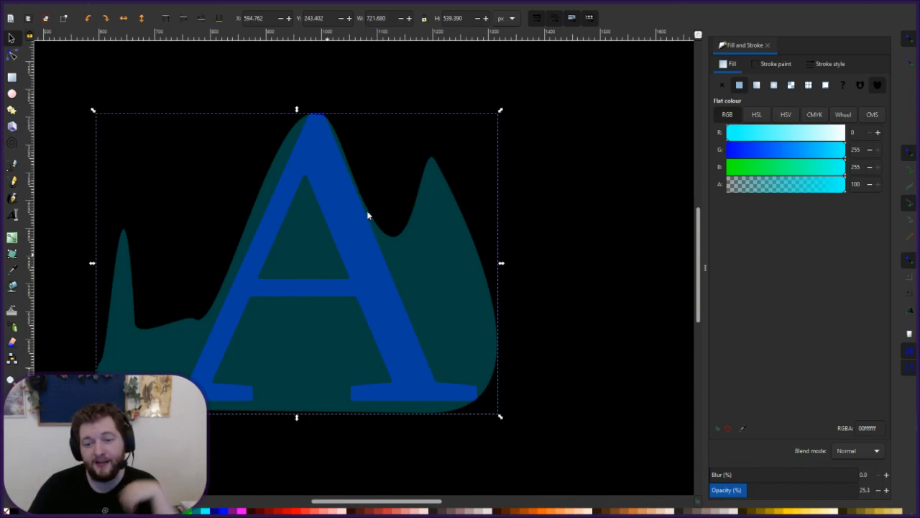
pyautogui.click(187, 321)
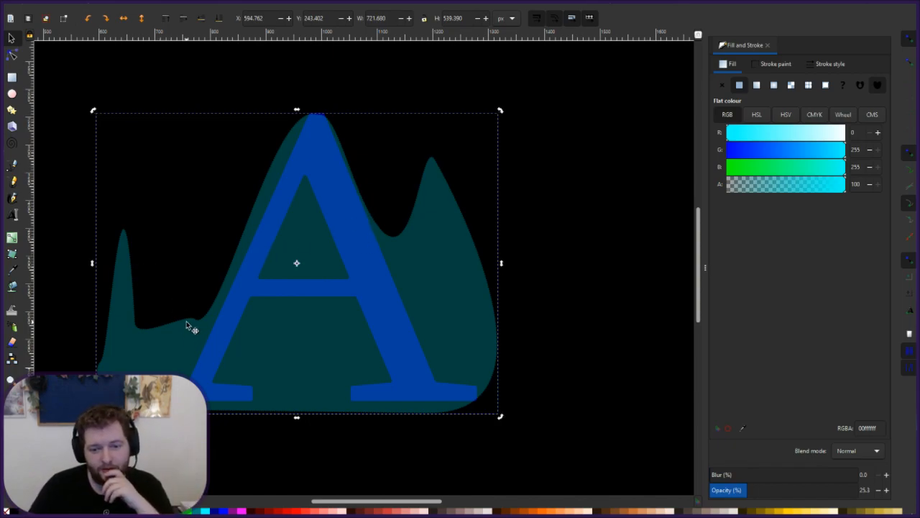
pyautogui.moveTo(195, 322); pyautogui.dragTo(193, 320)
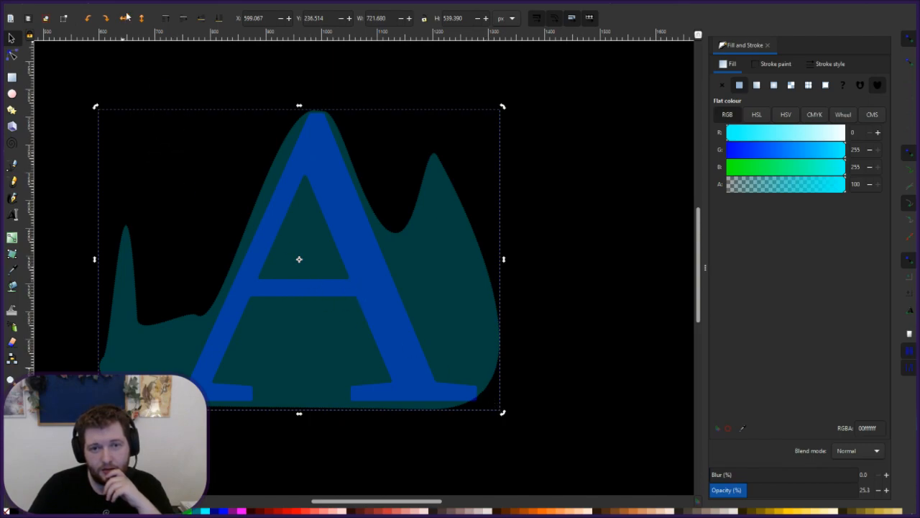
# Bend the shape's lower right curve outward past the letter's serif and the curve between the two left nodes down into a rounded dip.
pyautogui.press('n')
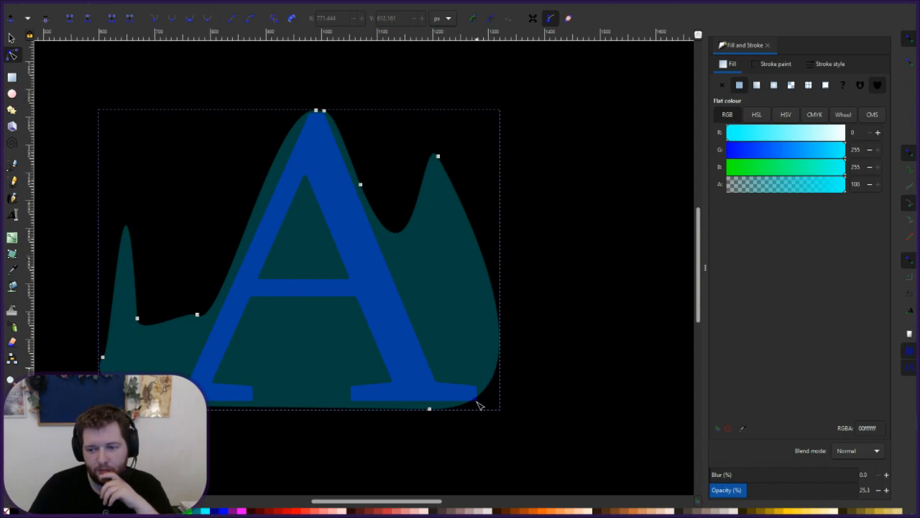
pyautogui.click(486, 397)
pyautogui.moveTo(481, 394); pyautogui.dragTo(503, 406)
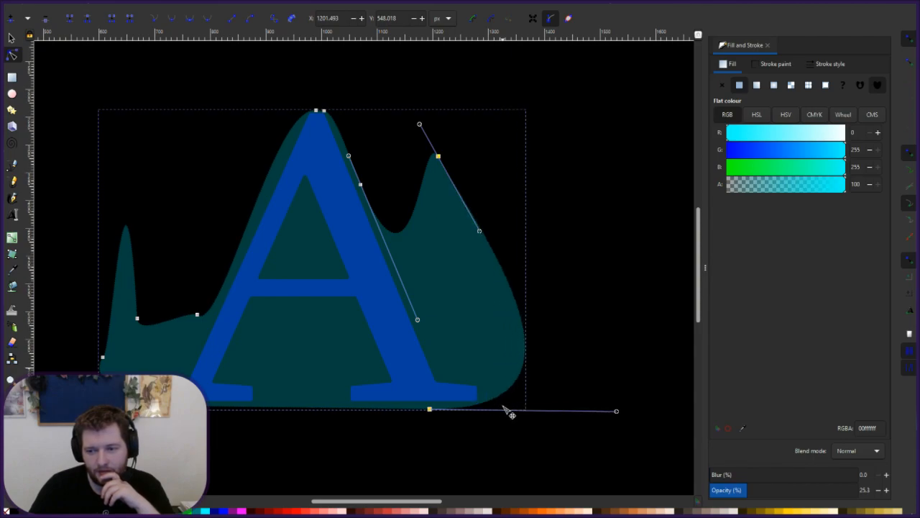
pyautogui.click(182, 320)
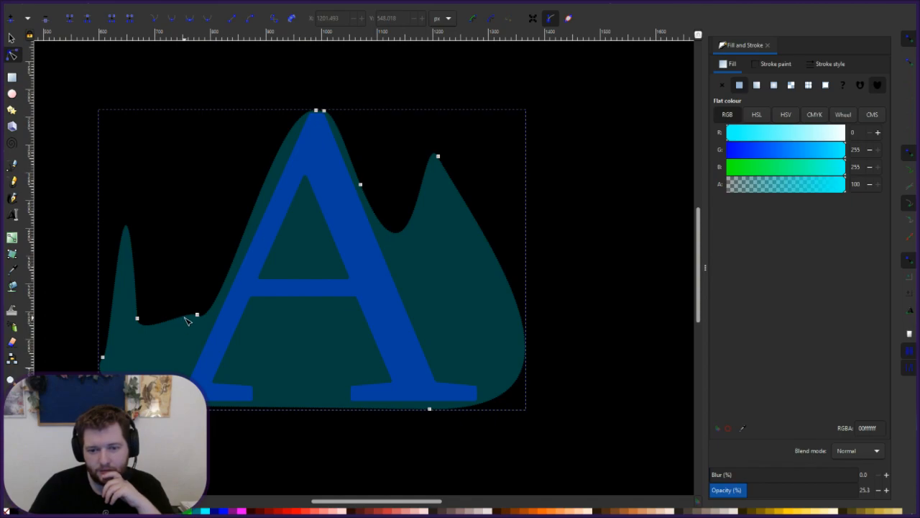
pyautogui.moveTo(184, 317); pyautogui.dragTo(179, 338)
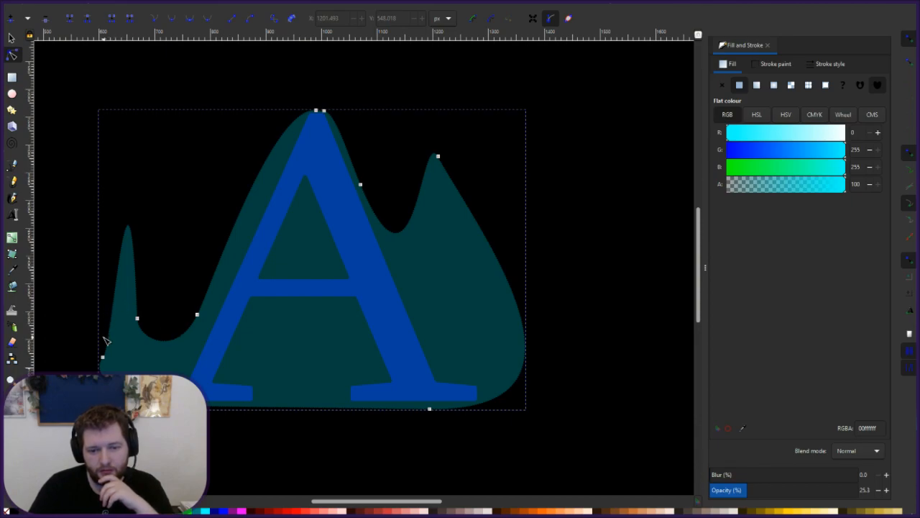
# Bend the outer curve of the left spike until it forms a tall, narrow spike reaching nearly the height of the letter's apex.
pyautogui.moveTo(107, 328); pyautogui.dragTo(119, 268)
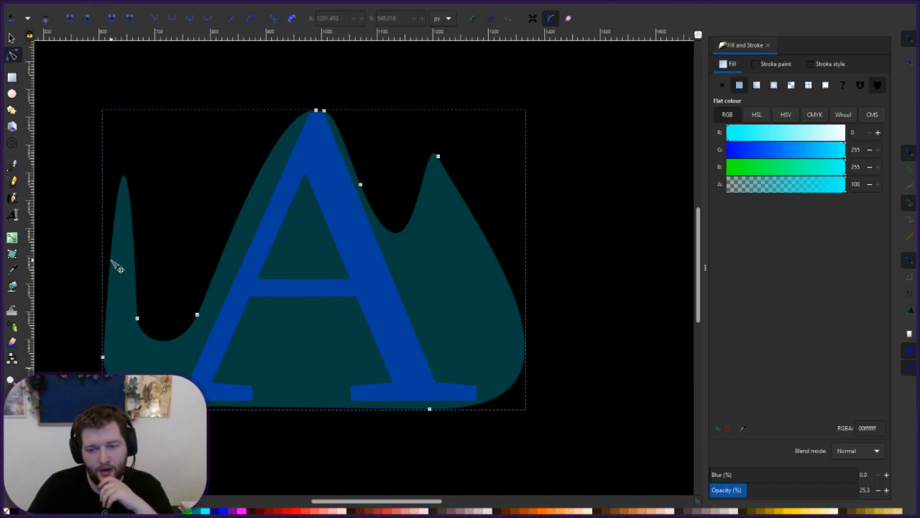
pyautogui.moveTo(119, 268); pyautogui.dragTo(131, 291)
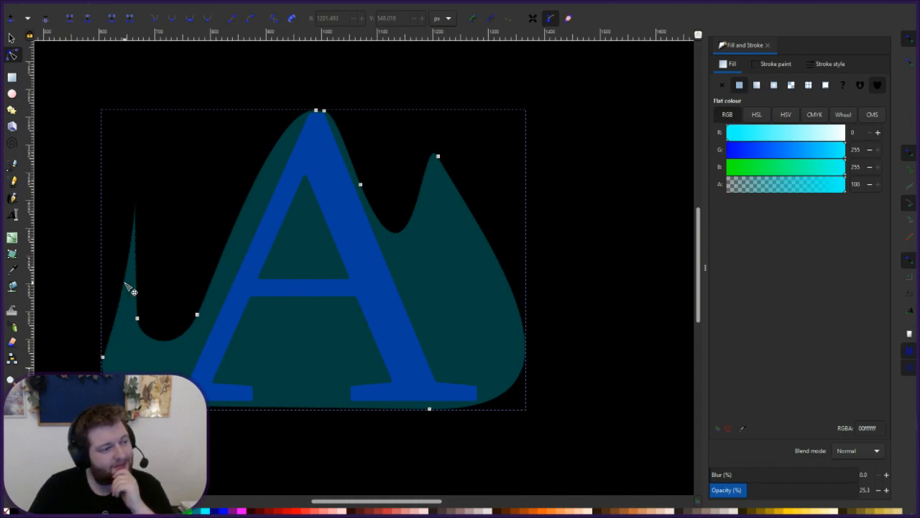
pyautogui.moveTo(131, 292); pyautogui.dragTo(112, 354)
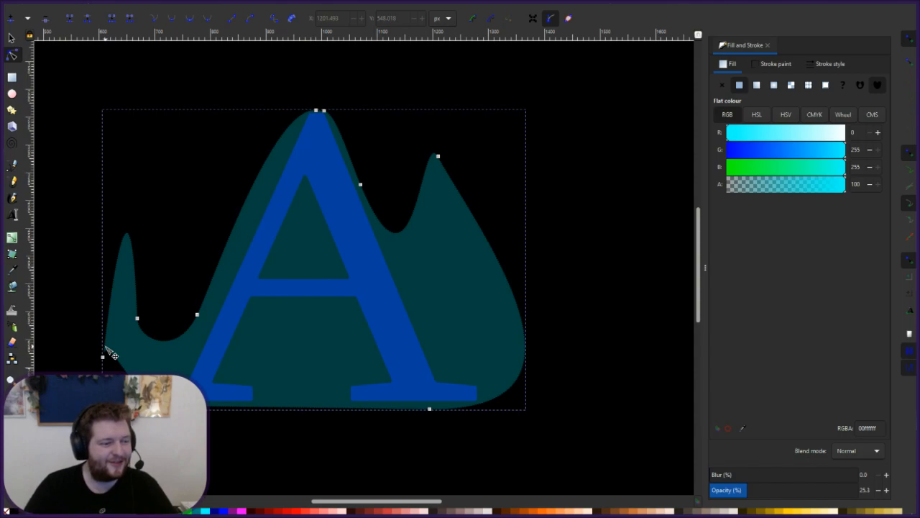
pyautogui.moveTo(112, 354); pyautogui.dragTo(118, 350)
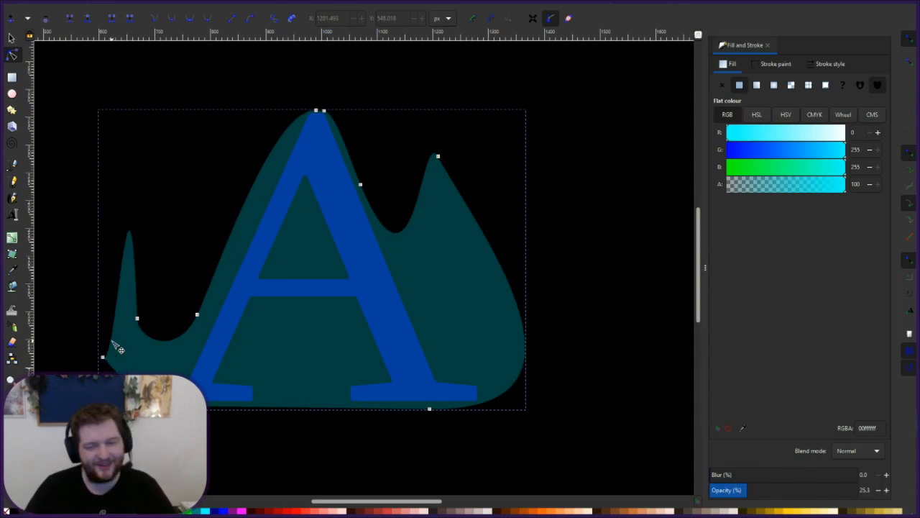
pyautogui.moveTo(119, 349); pyautogui.dragTo(120, 210)
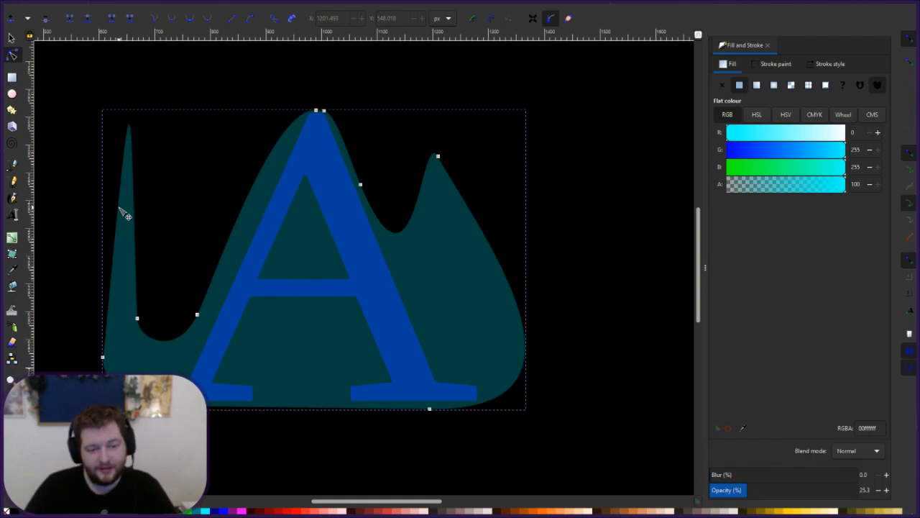
# Bend the outer curve of the left spike until its tip is level with the letter A's apex.
pyautogui.moveTo(120, 199); pyautogui.dragTo(121, 194)
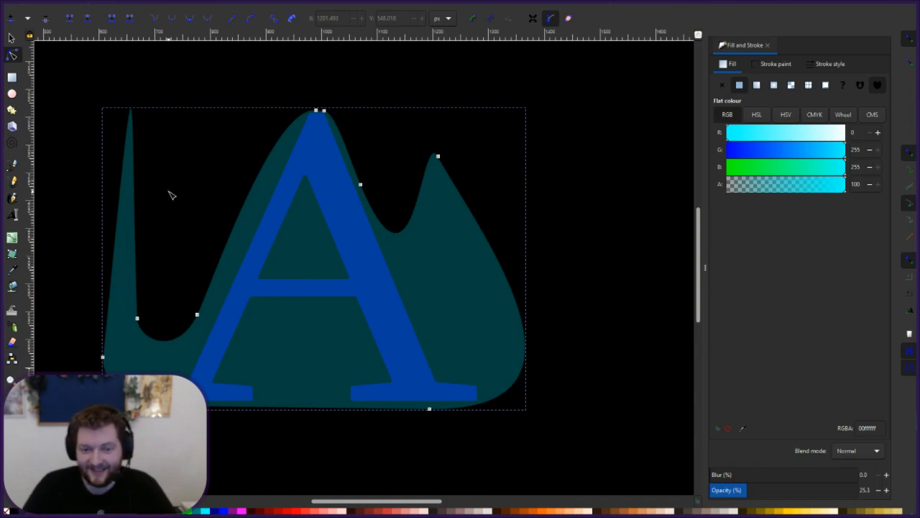
pyautogui.click(217, 237)
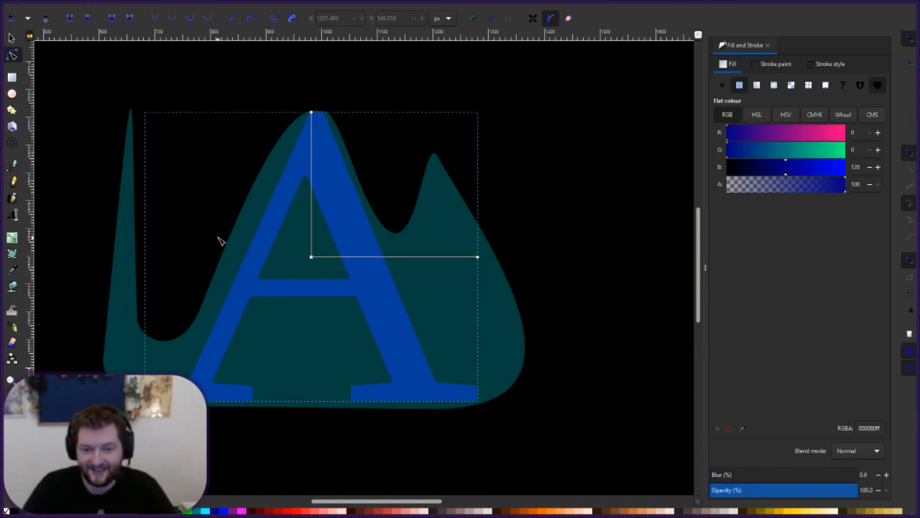
pyautogui.click(114, 336)
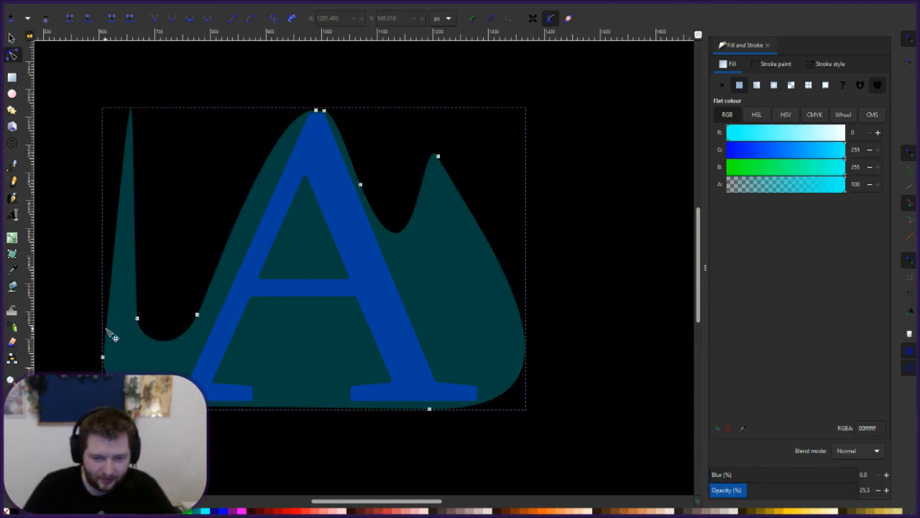
pyautogui.moveTo(114, 336); pyautogui.dragTo(114, 338)
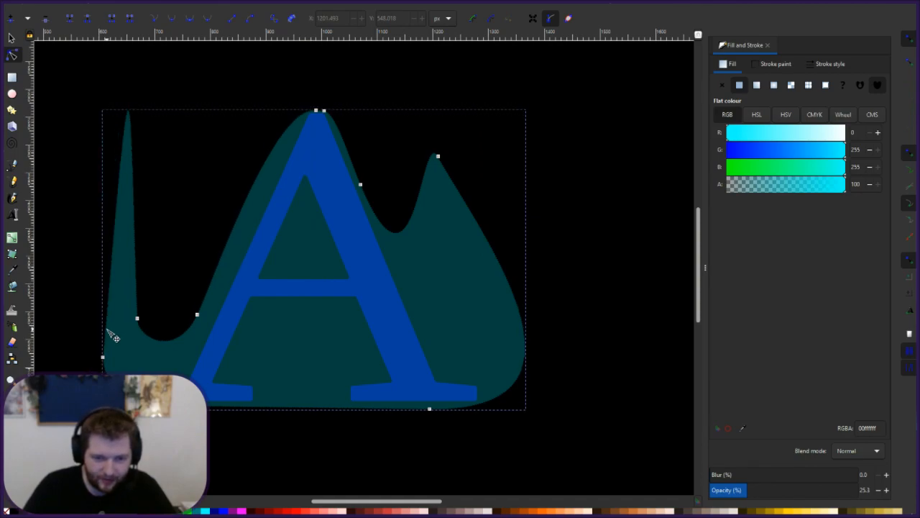
pyautogui.click(234, 252)
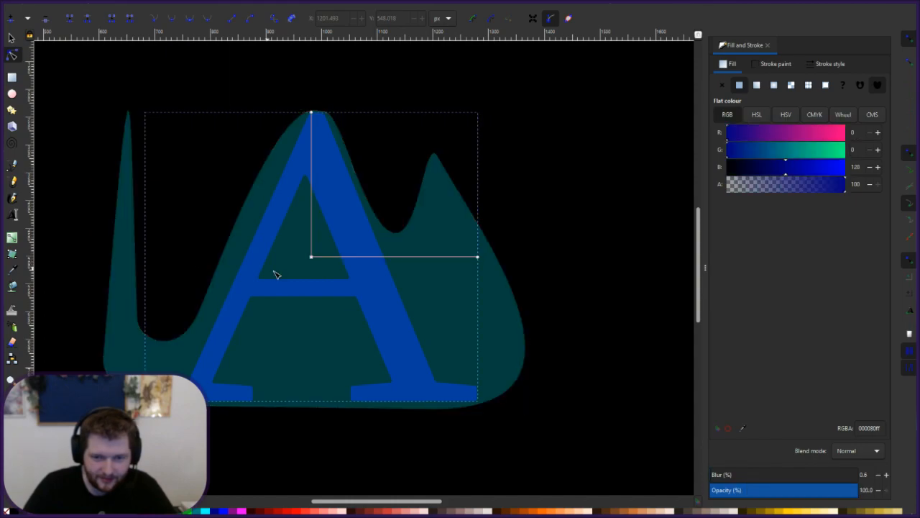
pyautogui.click(561, 248)
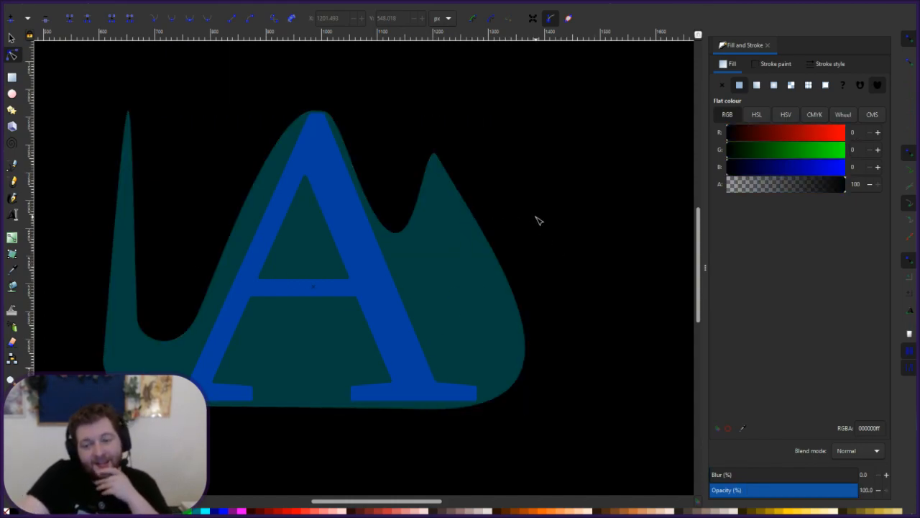
# Try red, pink and light grey fill colours on the translucent shape around the letter A.
pyautogui.click(458, 275)
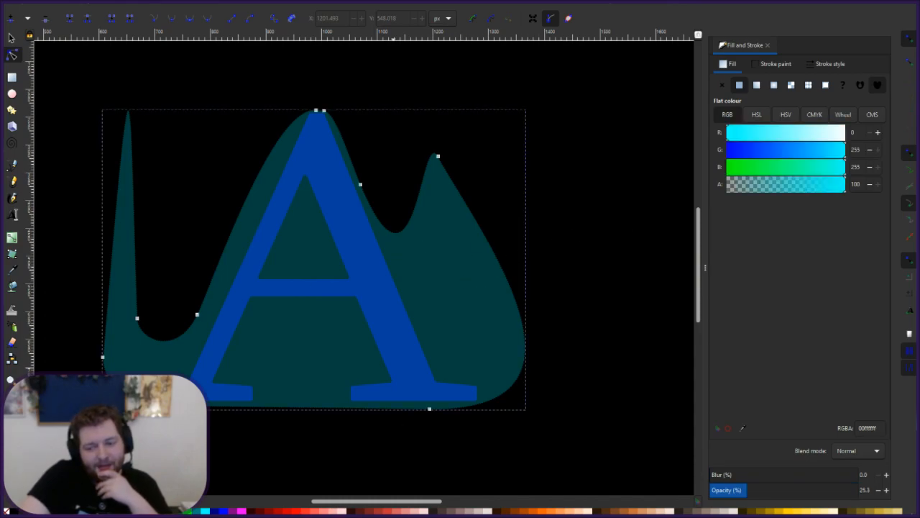
pyautogui.click(314, 511)
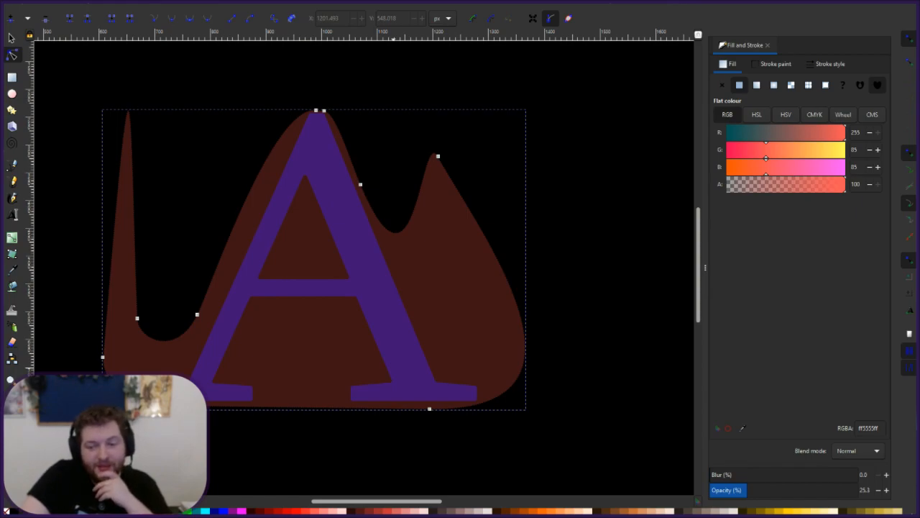
pyautogui.click(304, 511)
pyautogui.click(314, 511)
pyautogui.click(322, 511)
pyautogui.click(341, 511)
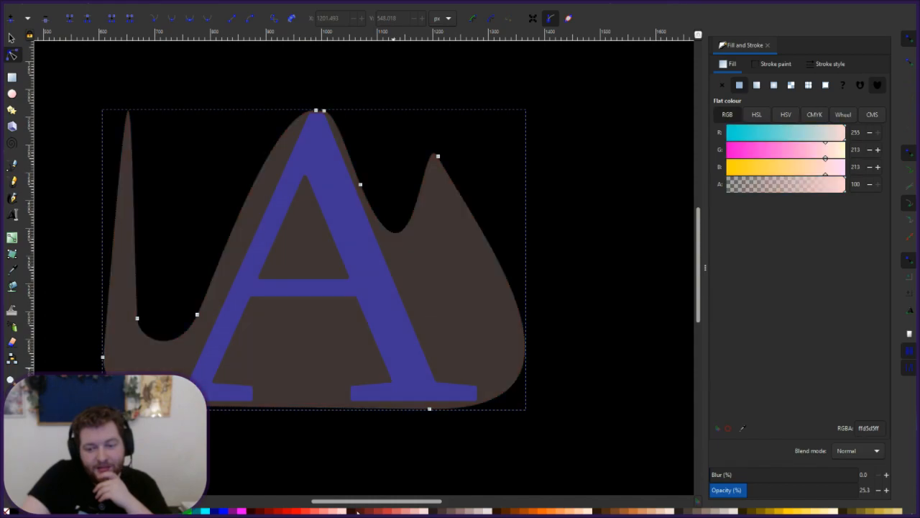
pyautogui.click(424, 511)
pyautogui.click(132, 512)
pyautogui.click(123, 511)
pyautogui.click(105, 511)
pyautogui.click(124, 511)
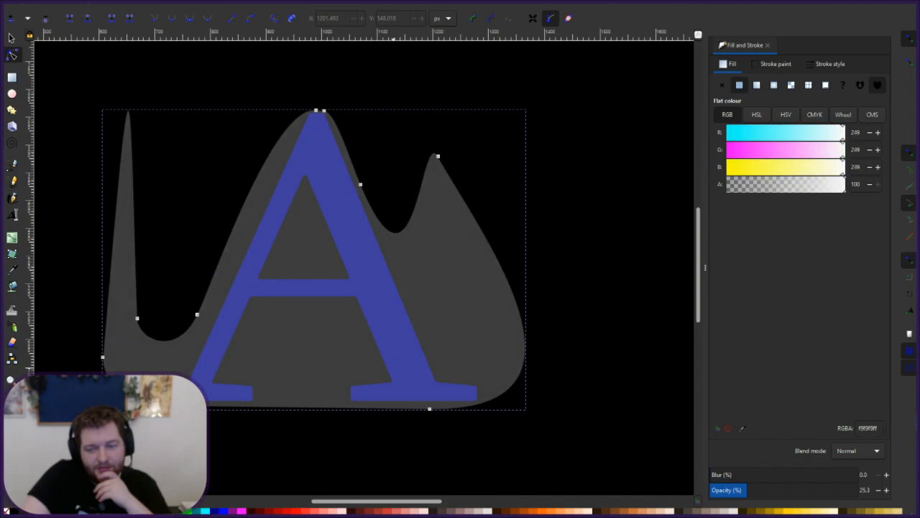
# Compare bright green, teal and dark green fills on the translucent shape and settle on dark green 008000.
pyautogui.click(187, 511)
pyautogui.click(179, 511)
pyautogui.click(187, 511)
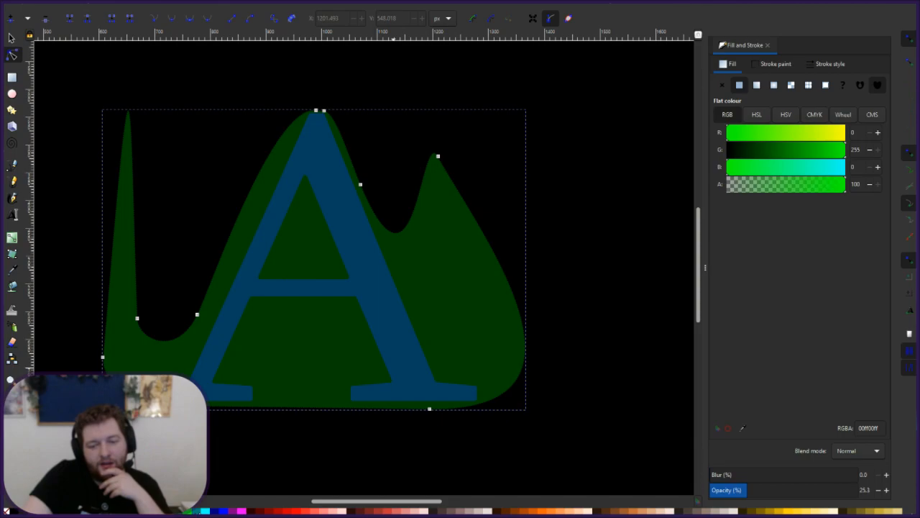
pyautogui.click(196, 511)
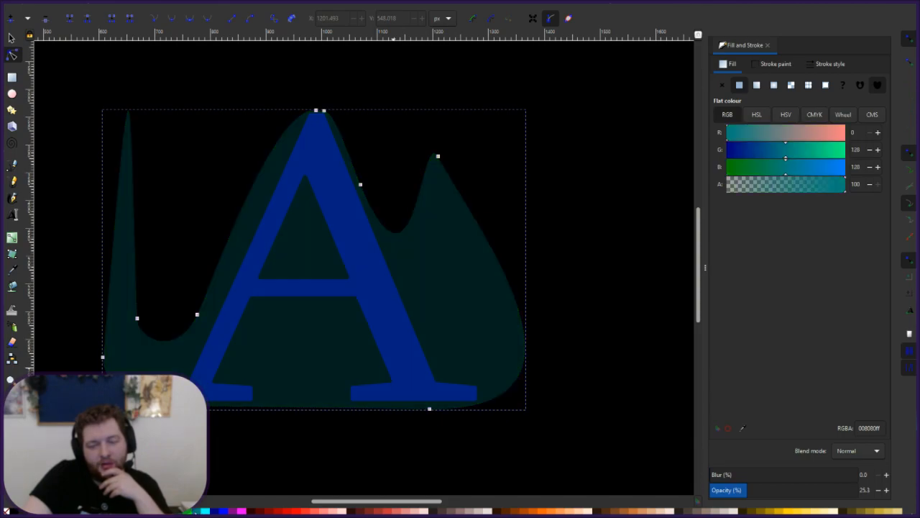
pyautogui.click(178, 511)
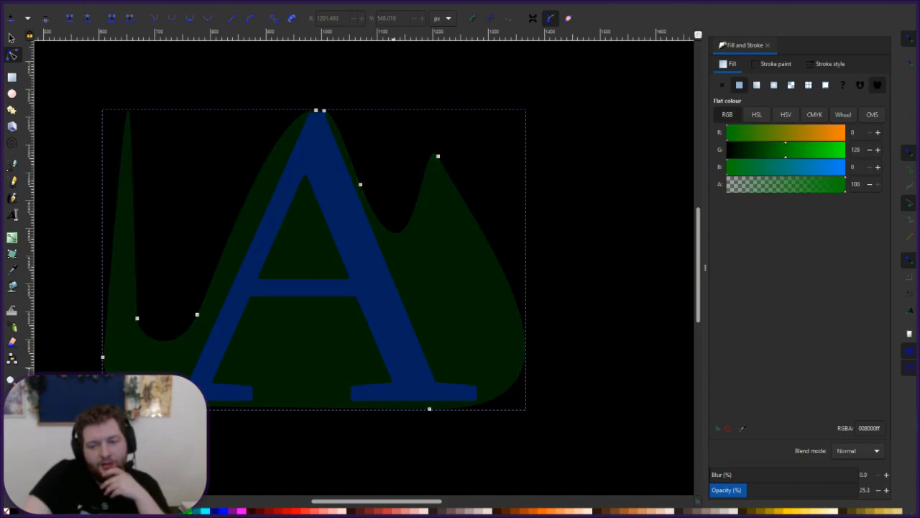
pyautogui.click(169, 511)
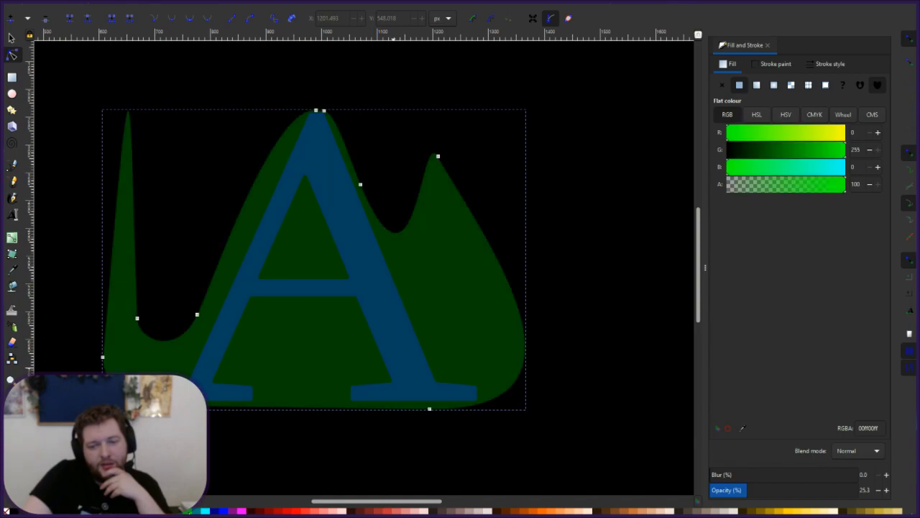
pyautogui.click(196, 511)
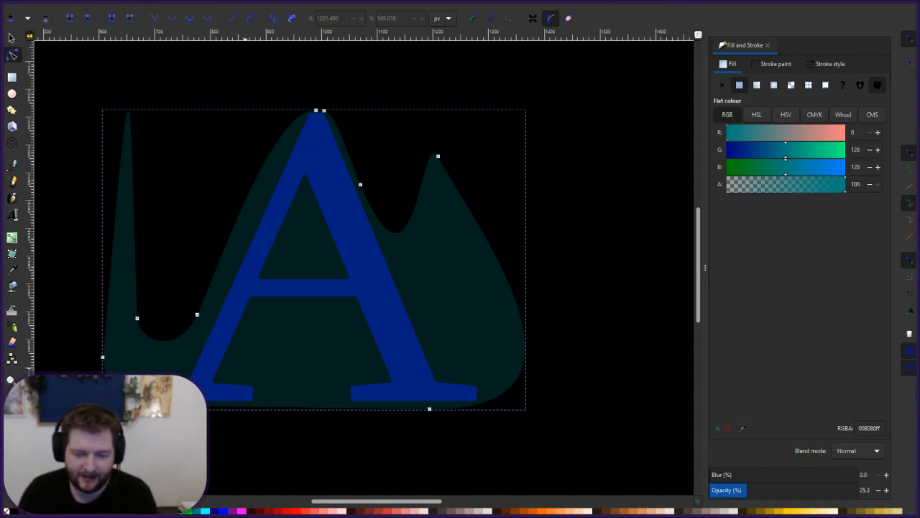
pyautogui.click(181, 511)
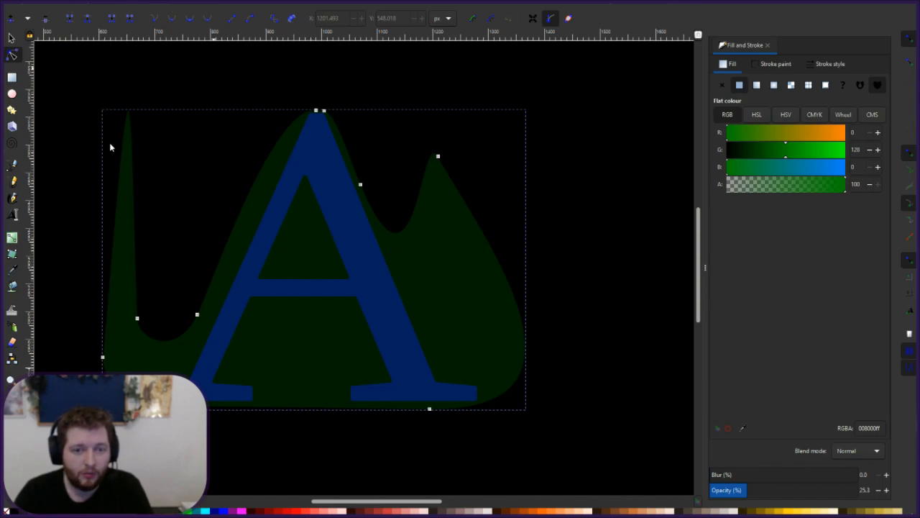
# Try moving the green shape and the letter A down and to the right as whole objects, and undo the moves.
pyautogui.click(12, 38)
pyautogui.moveTo(410, 298); pyautogui.dragTo(463, 306)
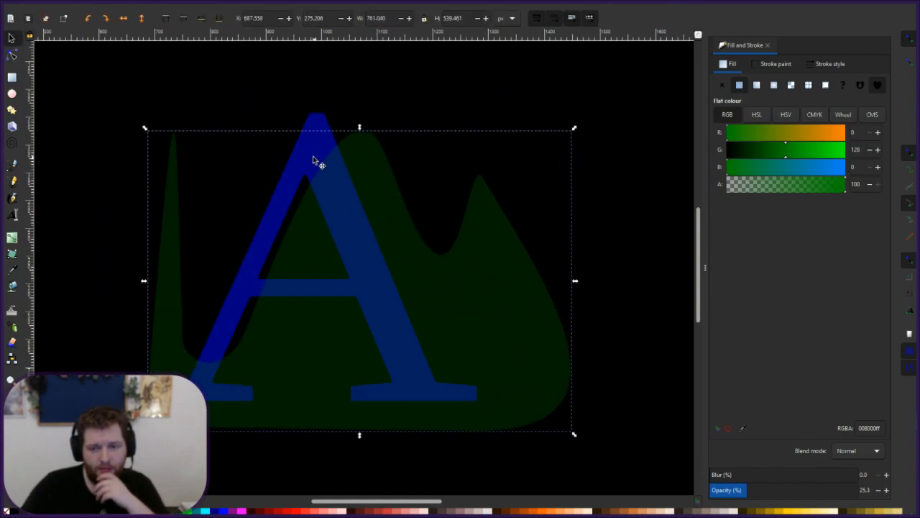
pyautogui.click(376, 246)
pyautogui.moveTo(369, 227); pyautogui.dragTo(381, 196)
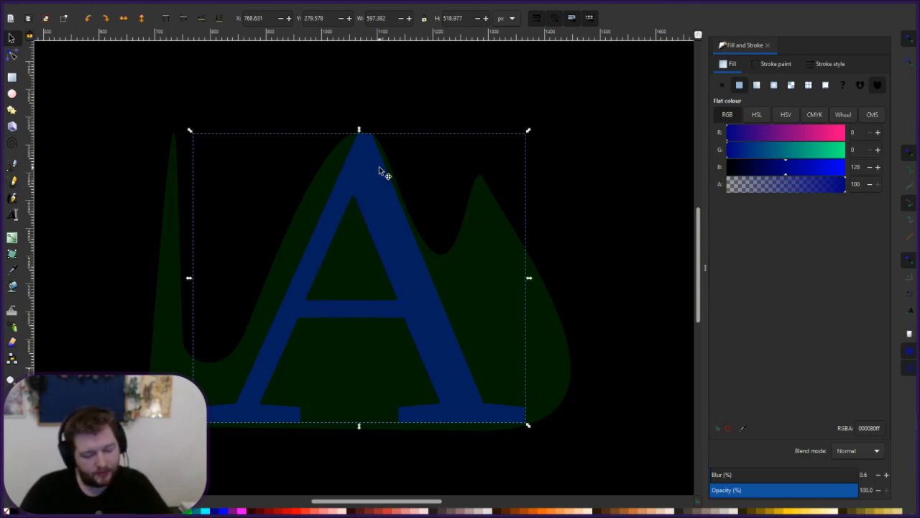
pyautogui.hotkey('ctrl', 'z')
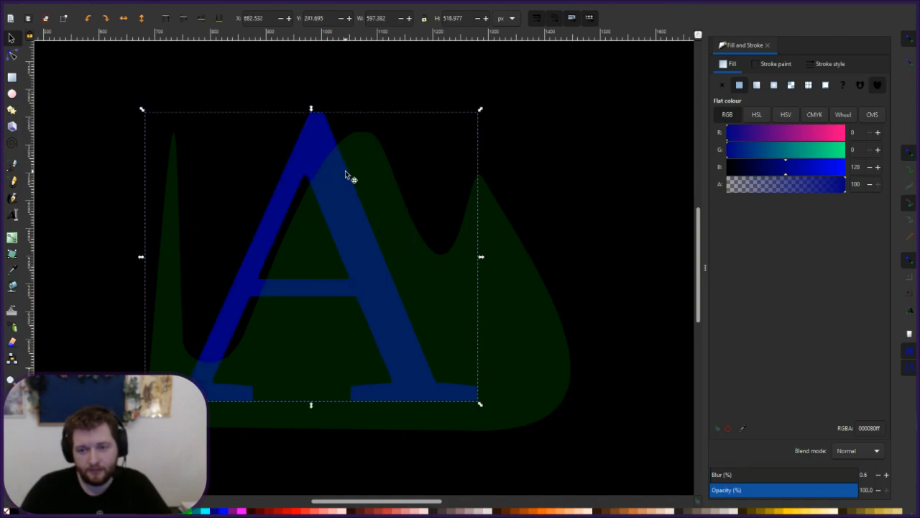
pyautogui.click(368, 173)
pyautogui.hotkey('ctrl', 'z')
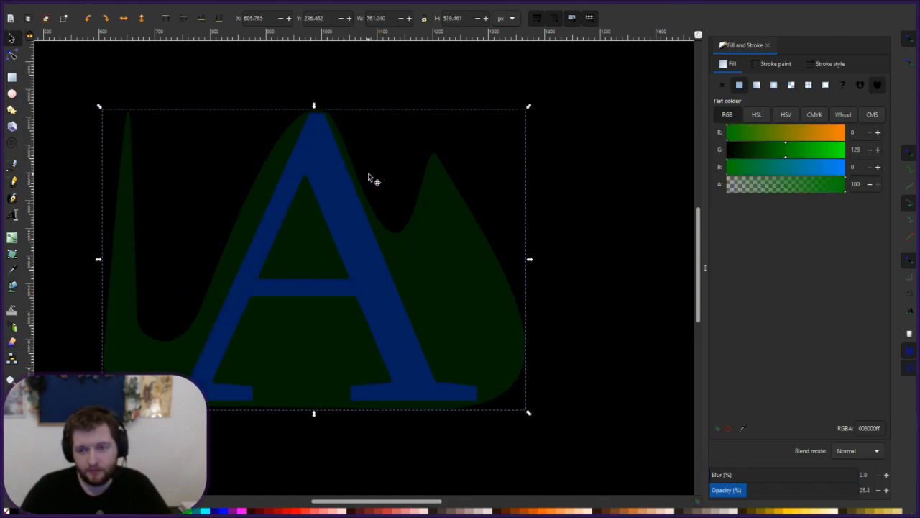
pyautogui.moveTo(380, 180); pyautogui.dragTo(344, 177)
pyautogui.hotkey('ctrl', 'z')
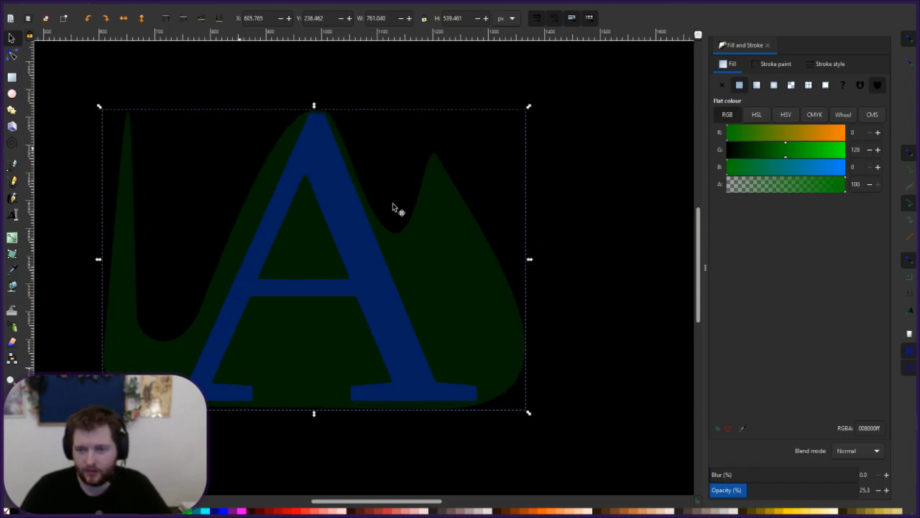
# Move the green shape slightly to the right and place it behind the letter A.
pyautogui.click(393, 207)
pyautogui.keyDown('alt'); pyautogui.click(361, 246); pyautogui.keyUp('alt')
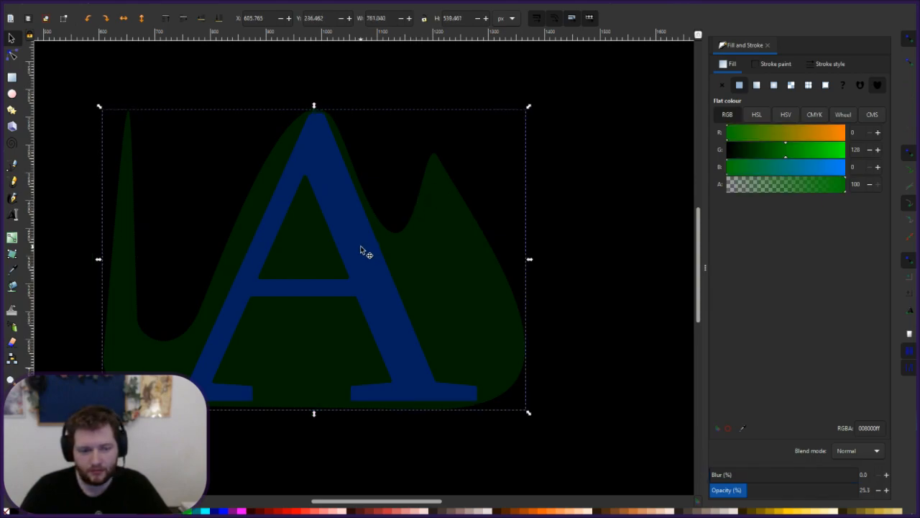
pyautogui.moveTo(354, 266)
pyautogui.mouseDown()
pyautogui.moveTo(314, 203)
pyautogui.moveTo(367, 278)
pyautogui.mouseUp()
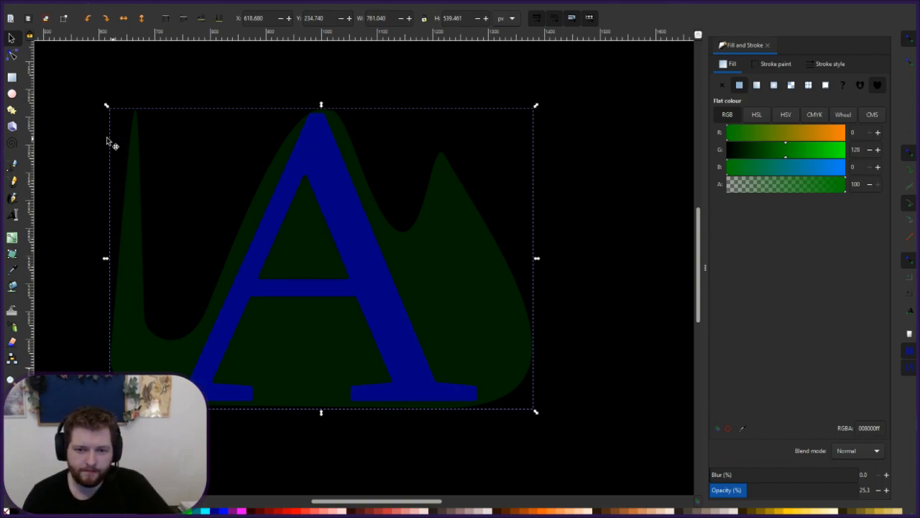
pyautogui.click(80, 136)
# Try red and coral fills on the letter A and settle on dark red 550000.
pyautogui.click(321, 216)
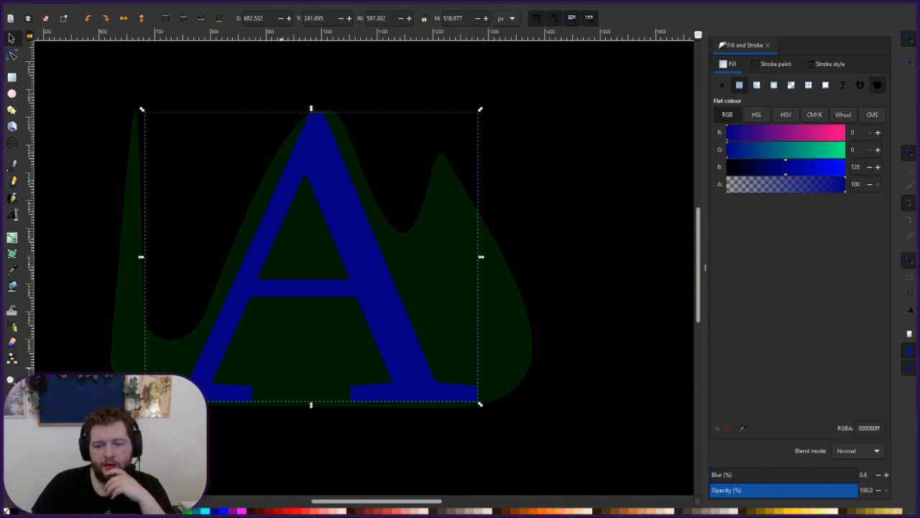
pyautogui.click(151, 511)
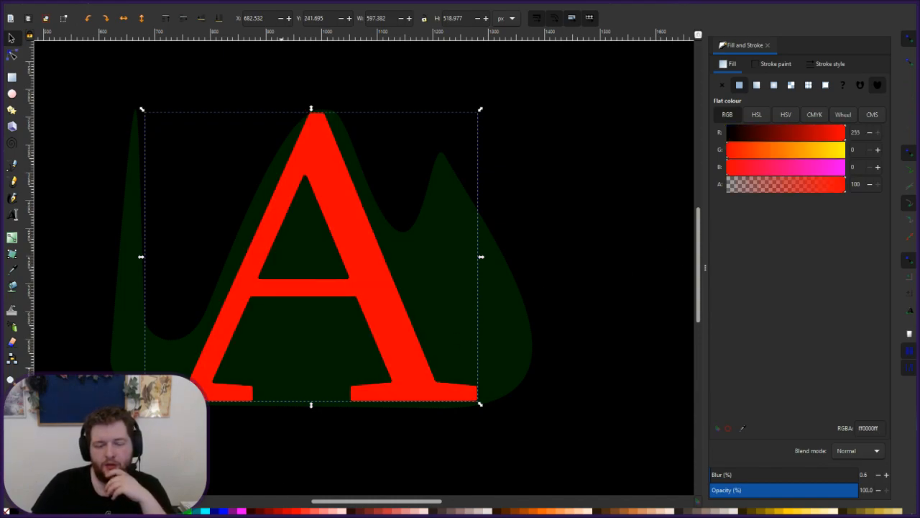
pyautogui.click(306, 511)
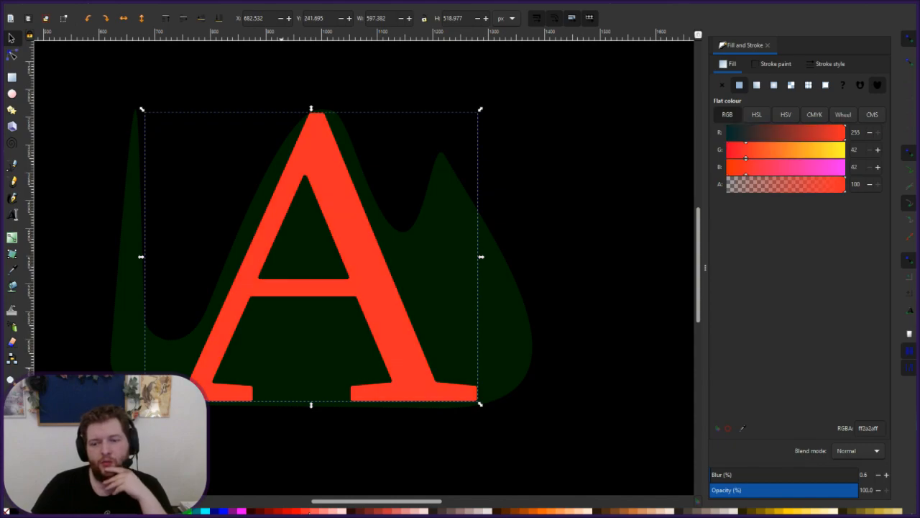
pyautogui.click(313, 511)
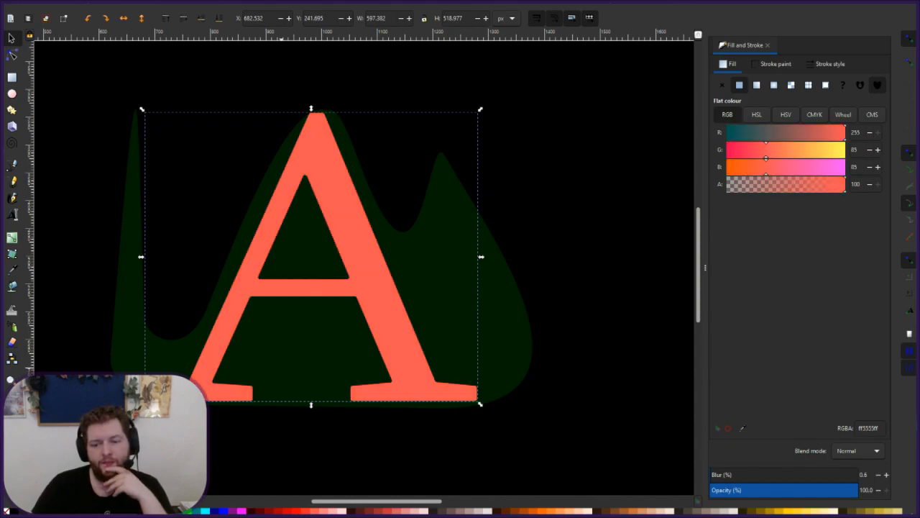
pyautogui.click(259, 511)
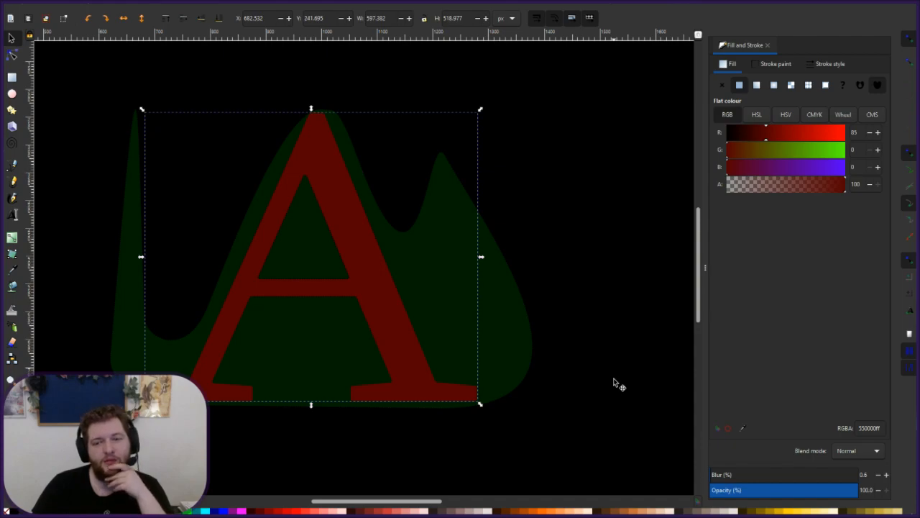
# Squash the letter A from its top to a height of about 505 px, keeping its base in place.
pyautogui.moveTo(311, 109); pyautogui.dragTo(314, 117)
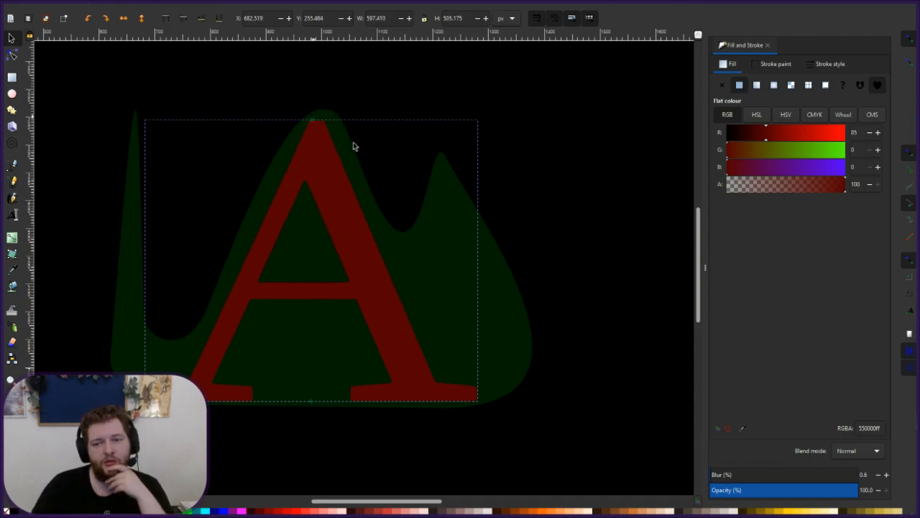
pyautogui.click(521, 175)
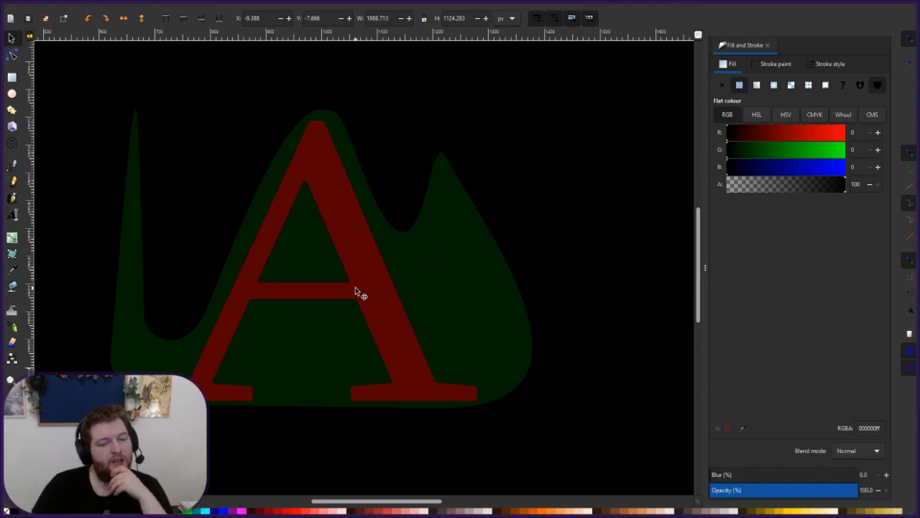
pyautogui.click(394, 286)
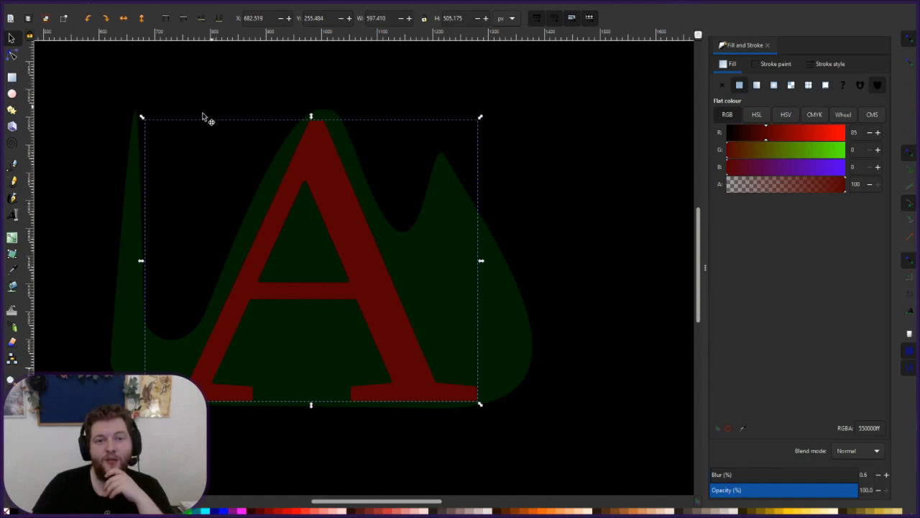
# Open the letter A for text editing and close the Fill and Stroke dialog.
pyautogui.click(361, 261)
pyautogui.doubleClick(362, 255)
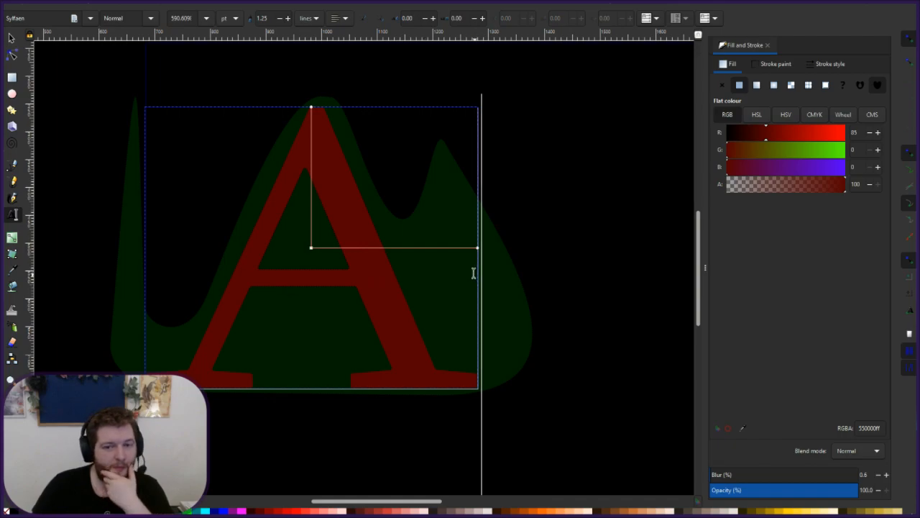
pyautogui.click(585, 175)
pyautogui.click(523, 130)
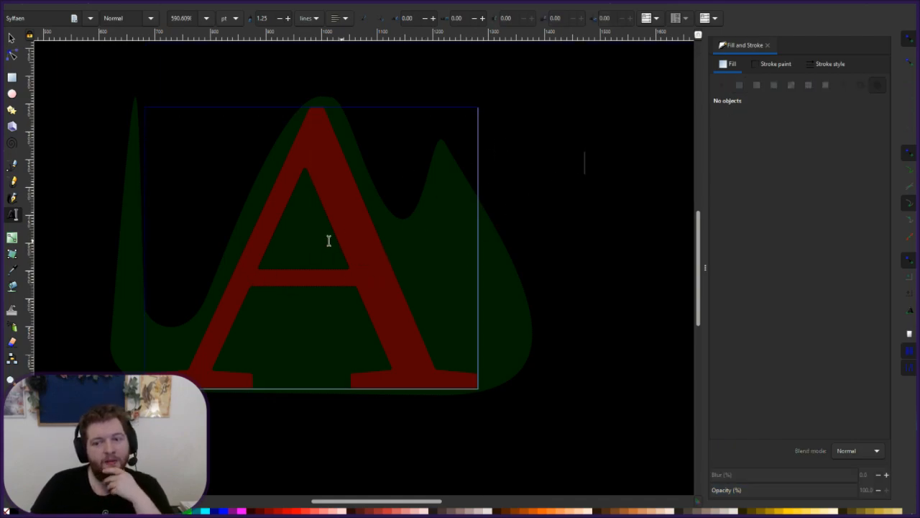
pyautogui.click(343, 225)
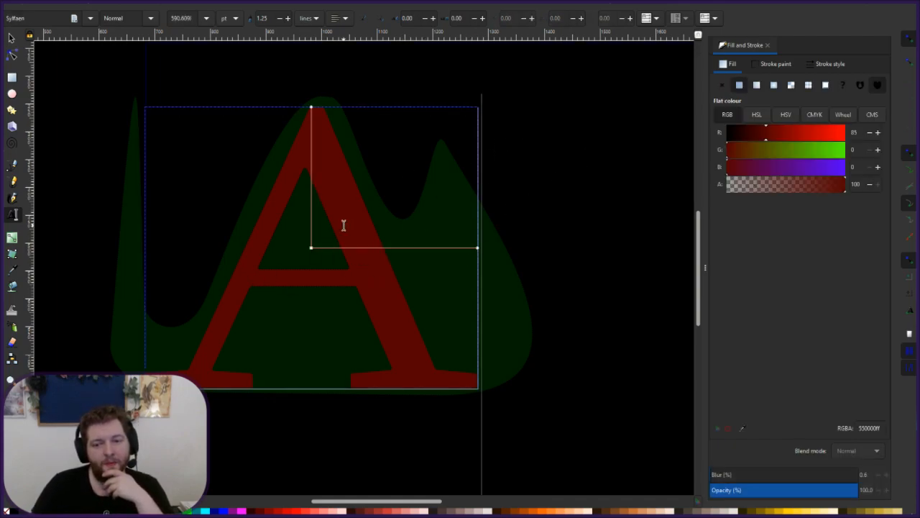
pyautogui.click(768, 46)
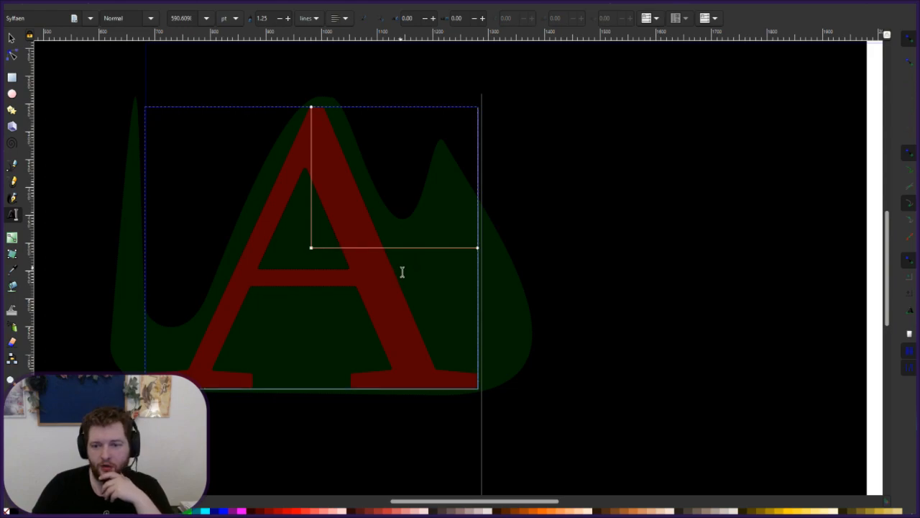
# Try the Snap ITC font on the letter A and settle on Viner Hand ITC.
pyautogui.hotkey('ctrl', 'a')
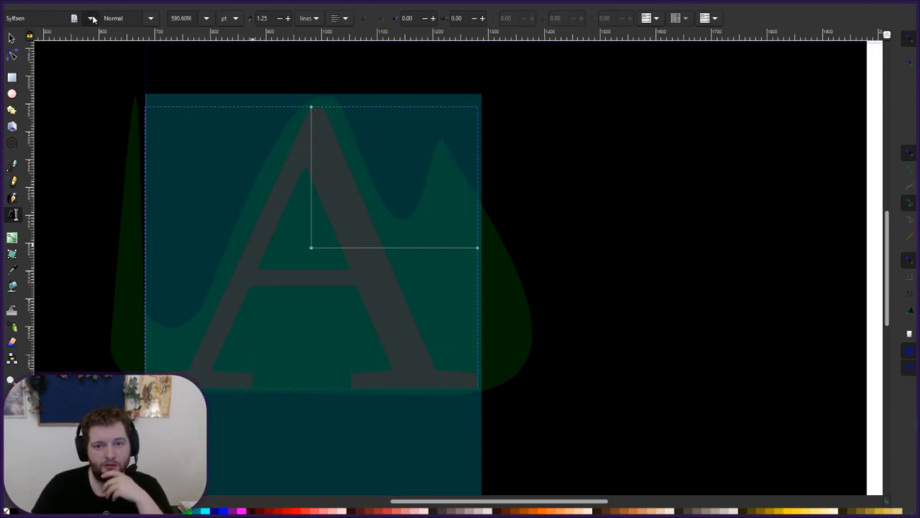
pyautogui.click(446, 264)
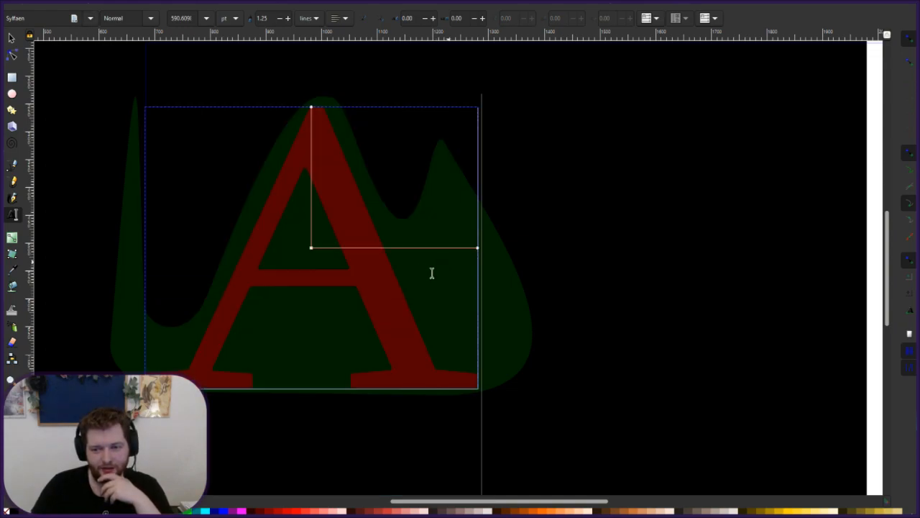
pyautogui.hotkey('ctrl', 'a')
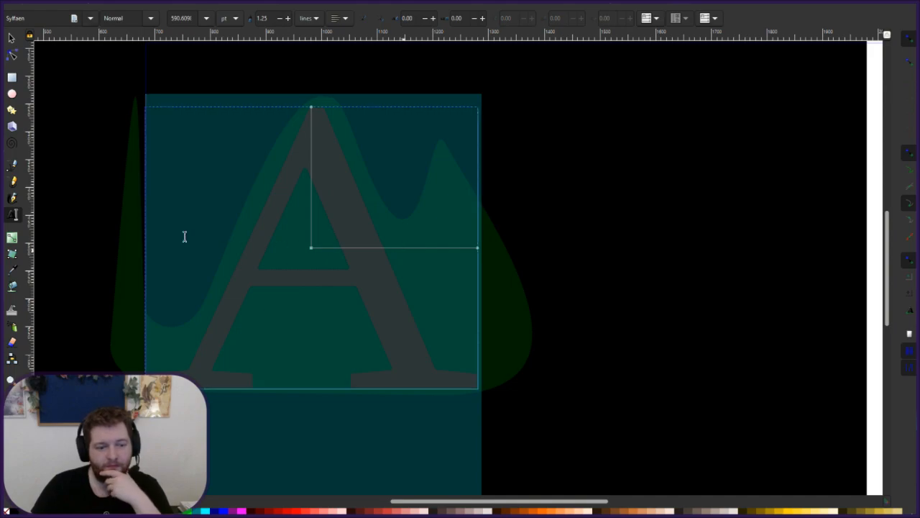
pyautogui.press('Right')
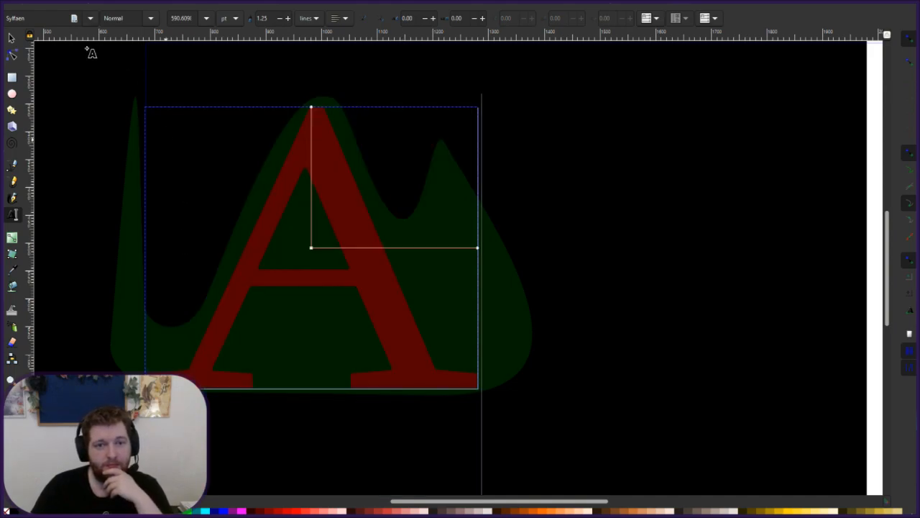
pyautogui.click(70, 175)
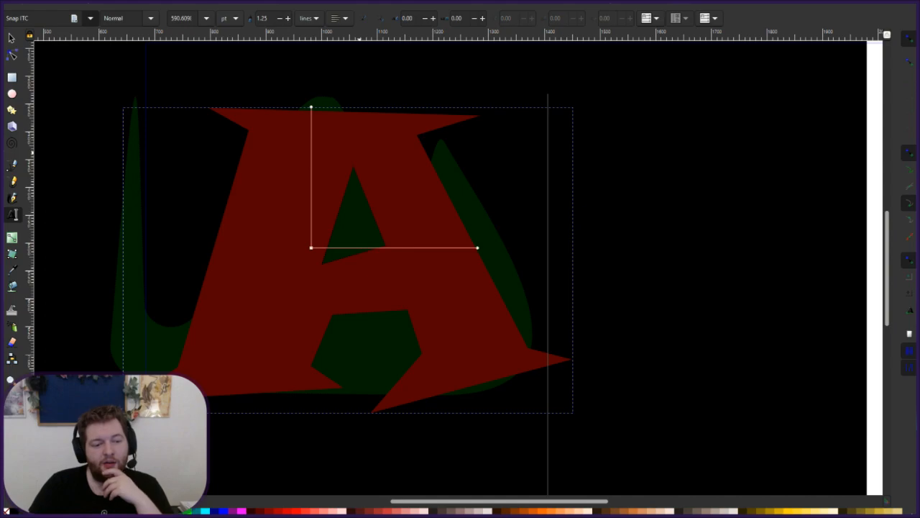
pyautogui.click(191, 342)
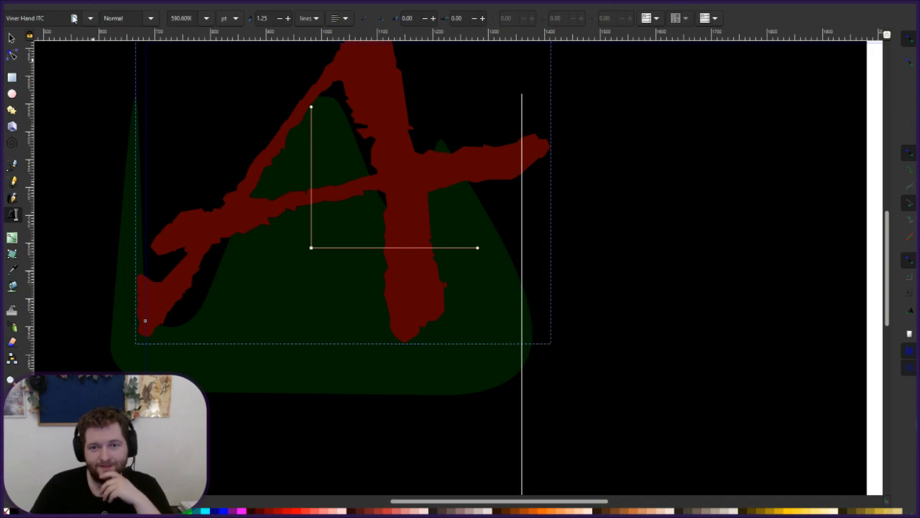
# Set the letter A's font size to 300 pt.
pyautogui.moveTo(493, 256); pyautogui.dragTo(191, 190)
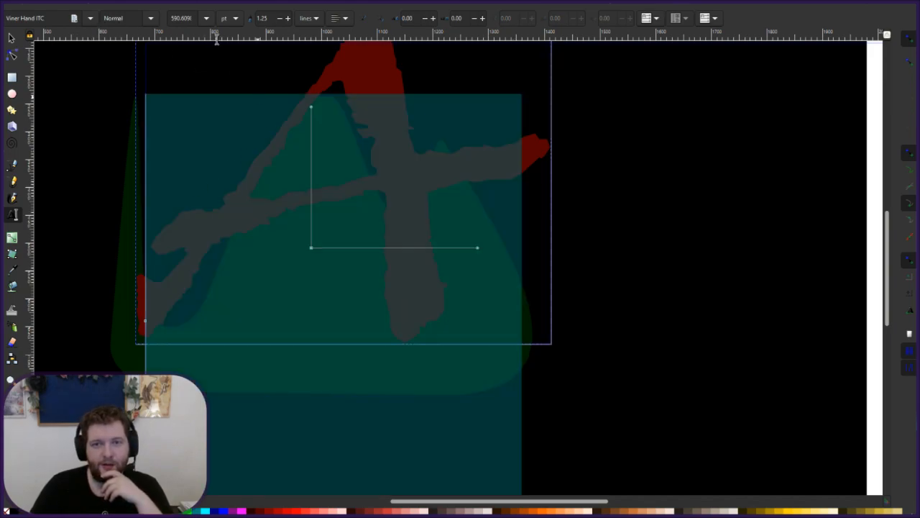
pyautogui.doubleClick(184, 18)
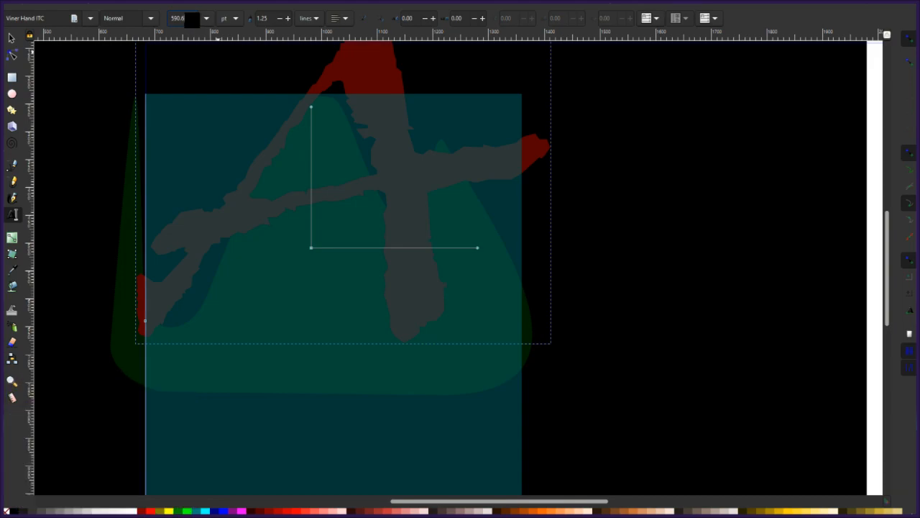
pyautogui.write('300')
pyautogui.press('Return')
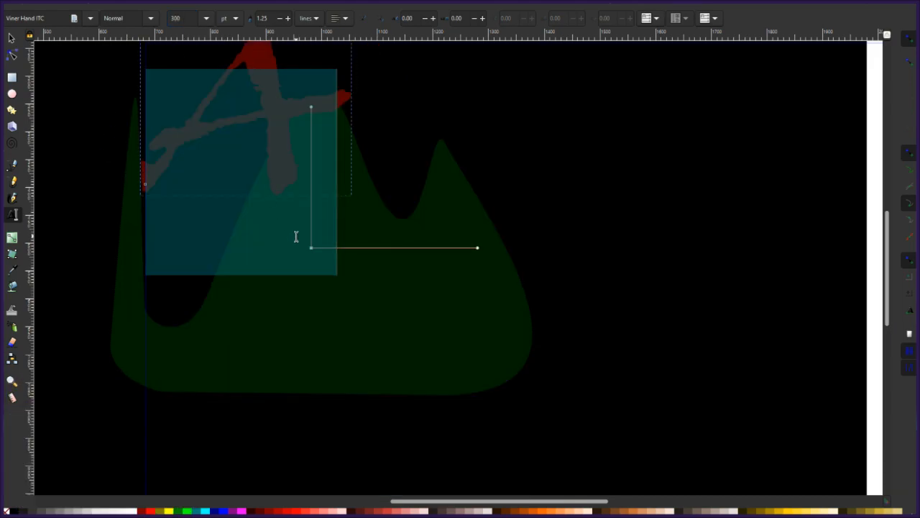
pyautogui.click(461, 121)
# Move the letter A down and to the right onto the middle of the green shape.
pyautogui.click(10, 38)
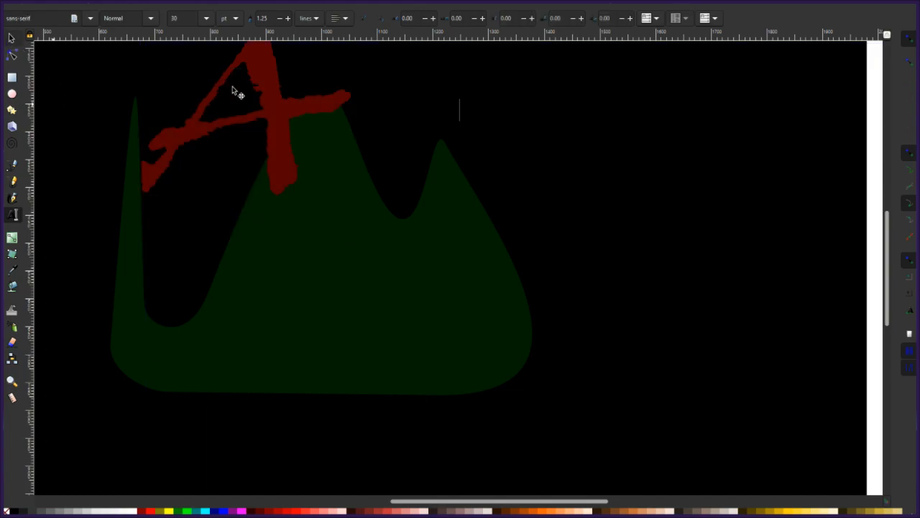
pyautogui.moveTo(268, 101); pyautogui.dragTo(353, 247)
pyautogui.press('Escape')
pyautogui.click(451, 312)
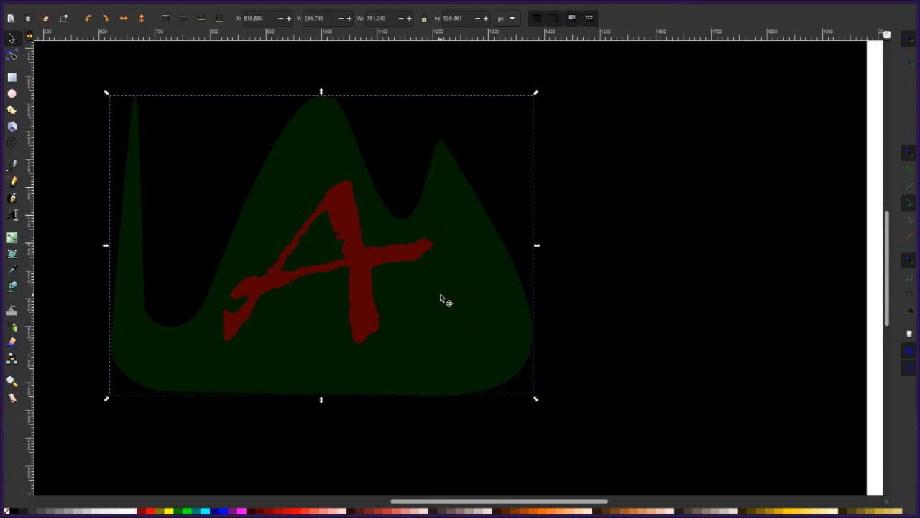
# Enlarge the letter A by setting its font size to 400 pt.
pyautogui.click(347, 275)
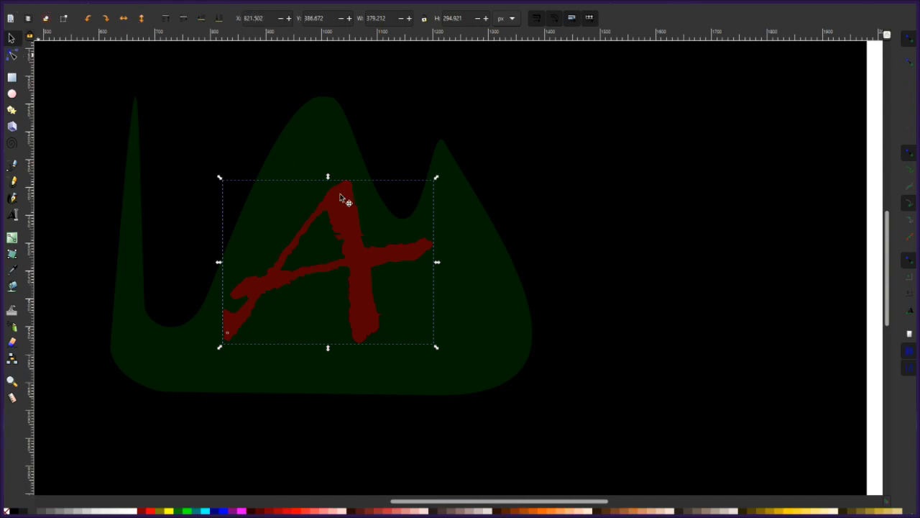
pyautogui.press('t')
pyautogui.click(393, 256)
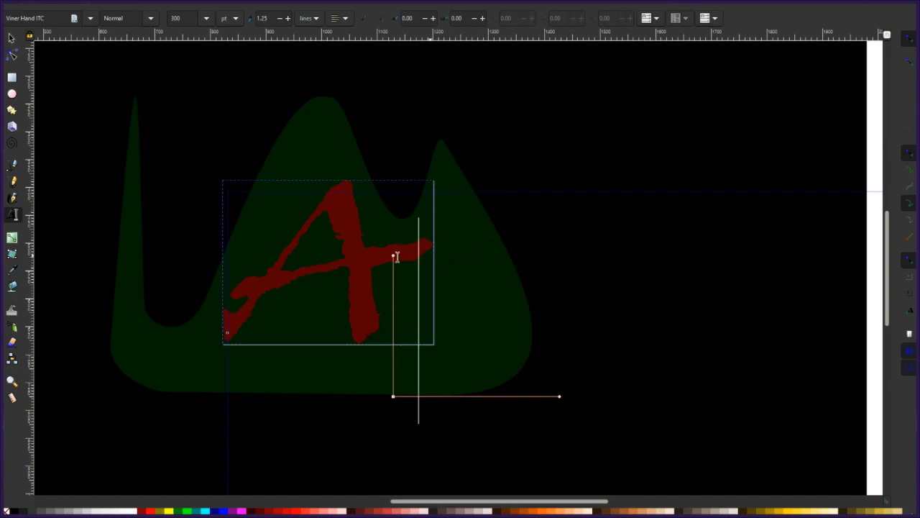
pyautogui.doubleClick(180, 18)
pyautogui.write('400')
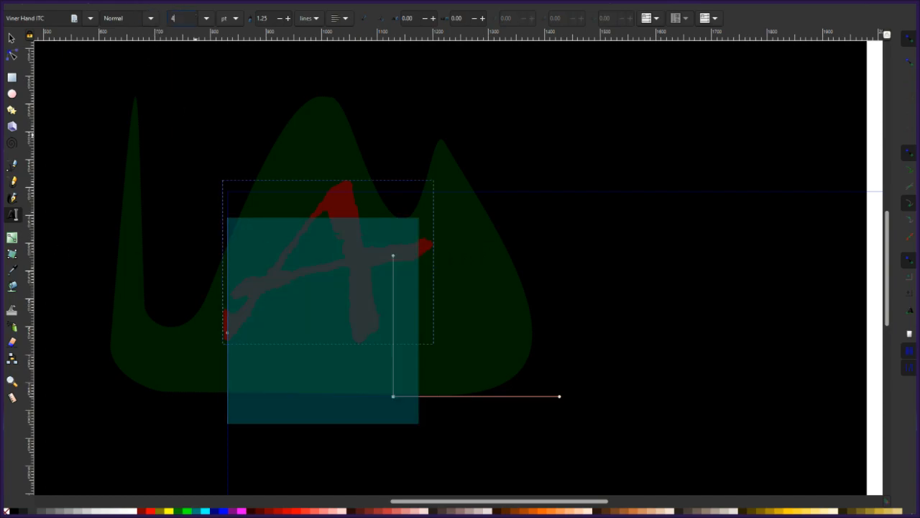
pyautogui.press('Return')
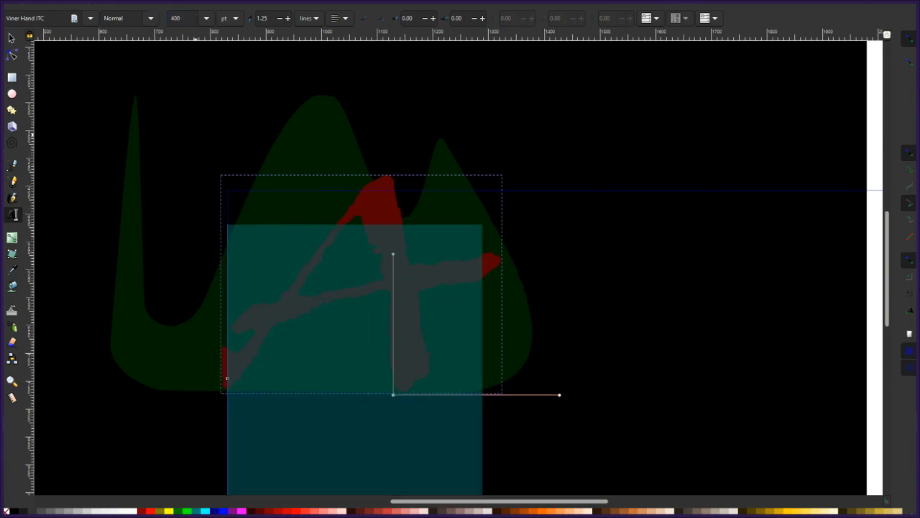
# Shift the letter A slightly up and left over the green shape and fill it with cyan.
pyautogui.click(544, 144)
pyautogui.click(11, 38)
pyautogui.click(345, 263)
pyautogui.moveTo(346, 263); pyautogui.dragTo(369, 257)
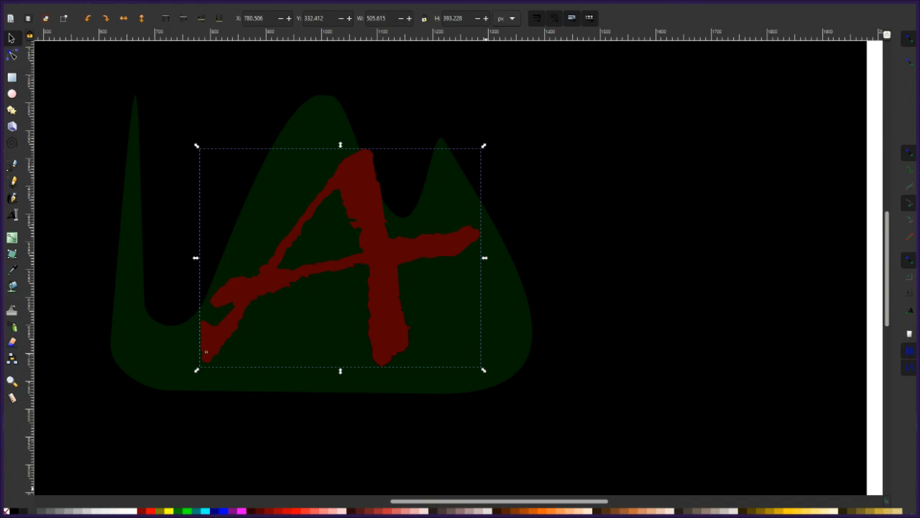
pyautogui.click(206, 511)
pyautogui.click(551, 226)
# Try dark red and brown fills on the green shape behind the letter, ending on a near-black olive.
pyautogui.click(474, 306)
pyautogui.keyDown('shift'); pyautogui.click(509, 316); pyautogui.keyUp('shift')
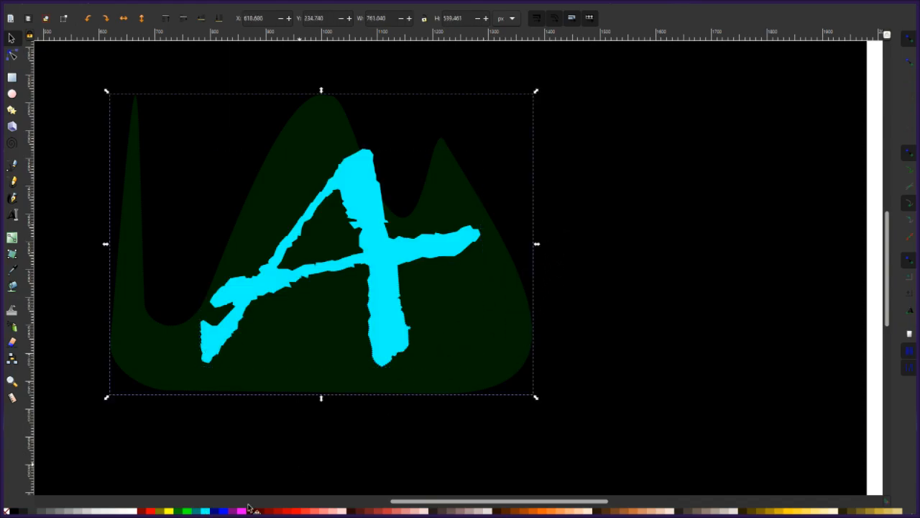
pyautogui.click(271, 511)
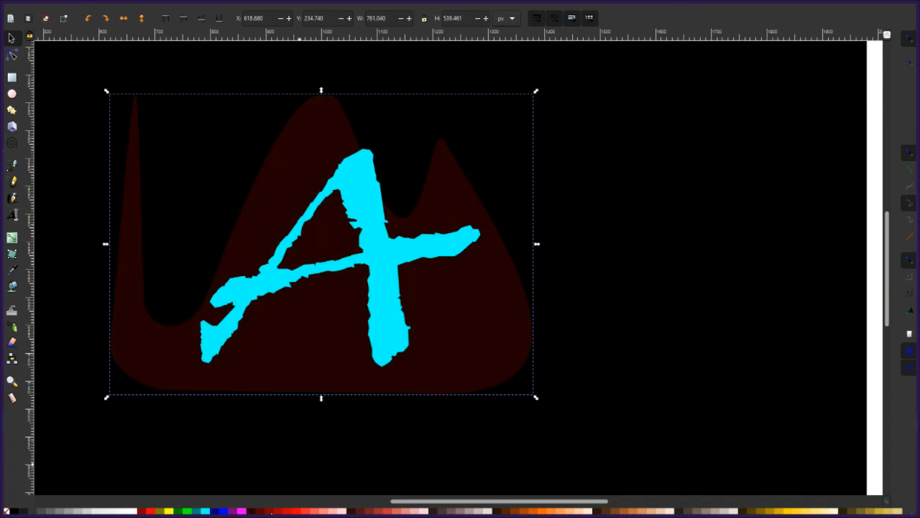
pyautogui.click(298, 511)
pyautogui.scroll(-3, 460, 510)
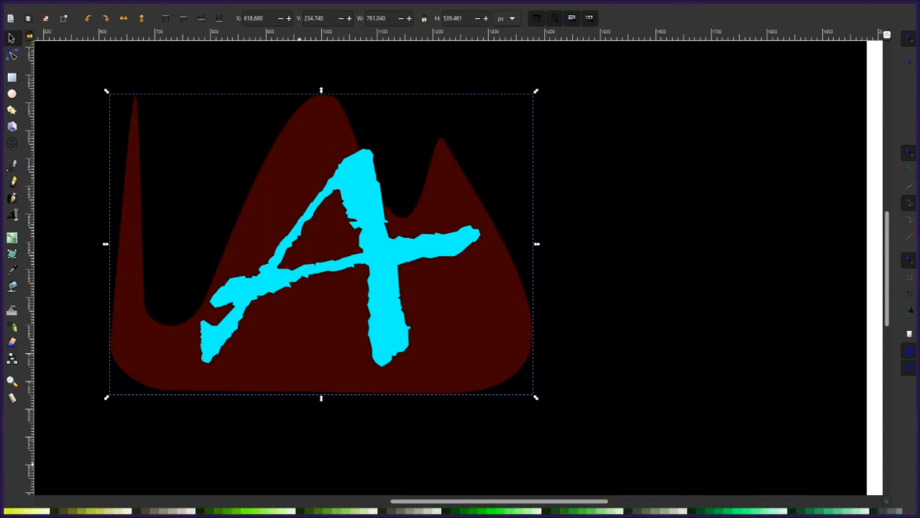
pyautogui.scroll(5, 460, 510)
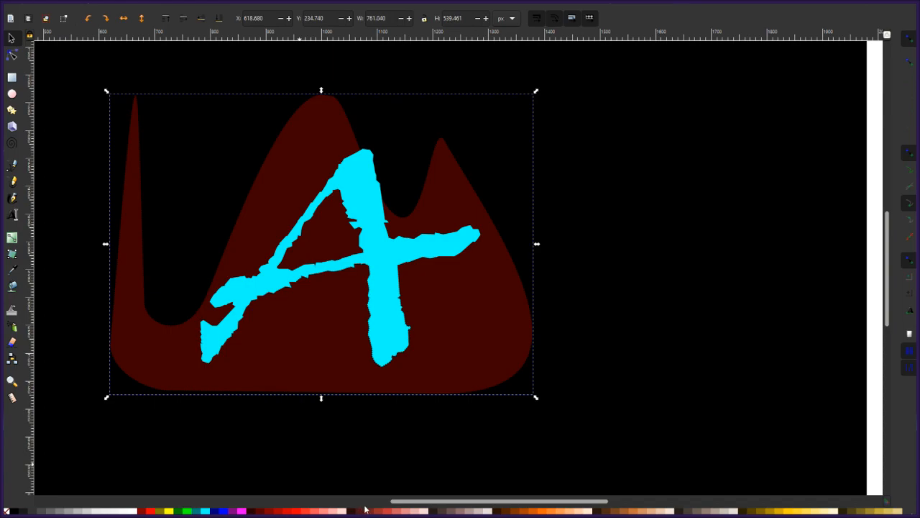
pyautogui.click(441, 511)
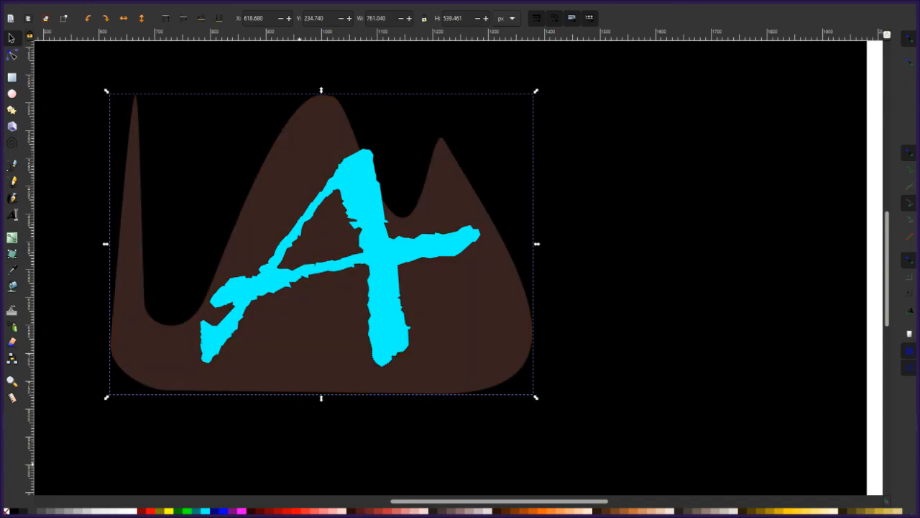
pyautogui.click(742, 512)
# Change the letter A's fill from cyan to bright blue.
pyautogui.click(396, 323)
pyautogui.click(215, 511)
pyautogui.click(224, 511)
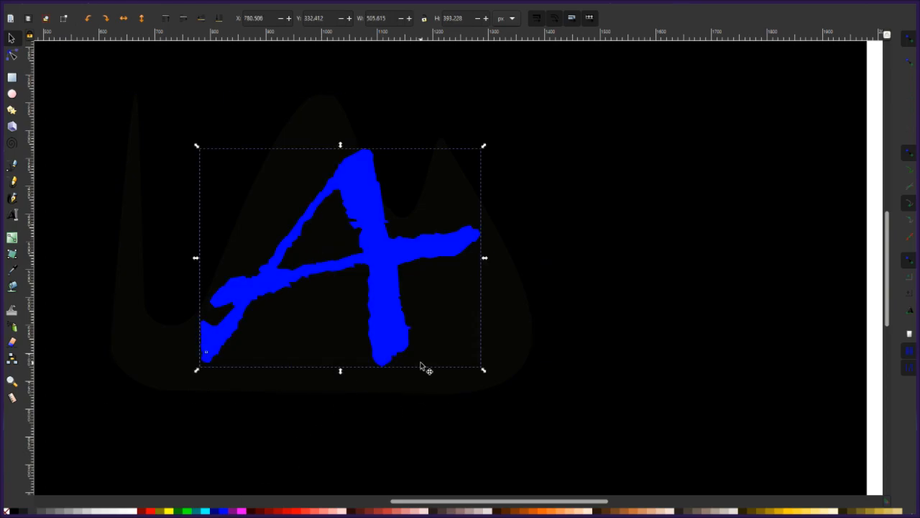
pyautogui.click(489, 316)
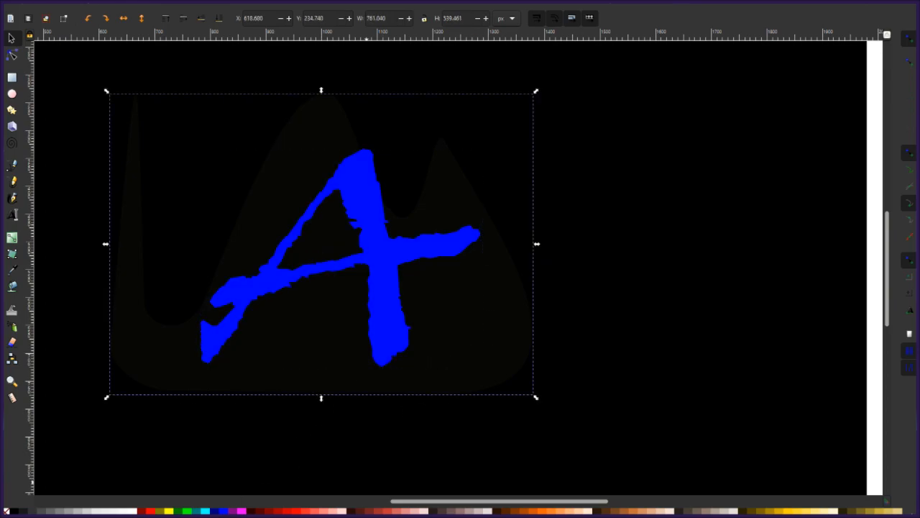
pyautogui.click(300, 504)
pyautogui.click(721, 244)
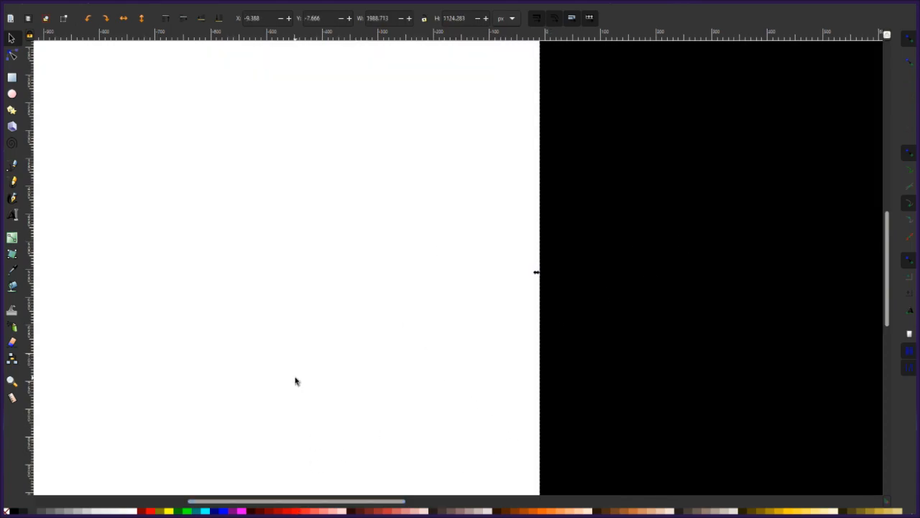
pyautogui.click(575, 323)
pyautogui.moveTo(291, 503); pyautogui.dragTo(482, 496)
pyautogui.click(247, 352)
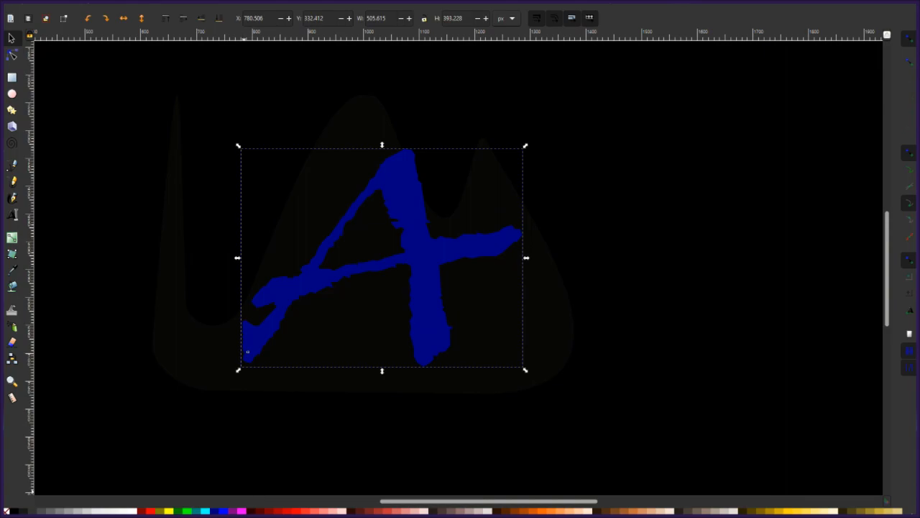
# Try reddish fills on the shape behind the letter A and settle on a very dark red.
pyautogui.click(543, 305)
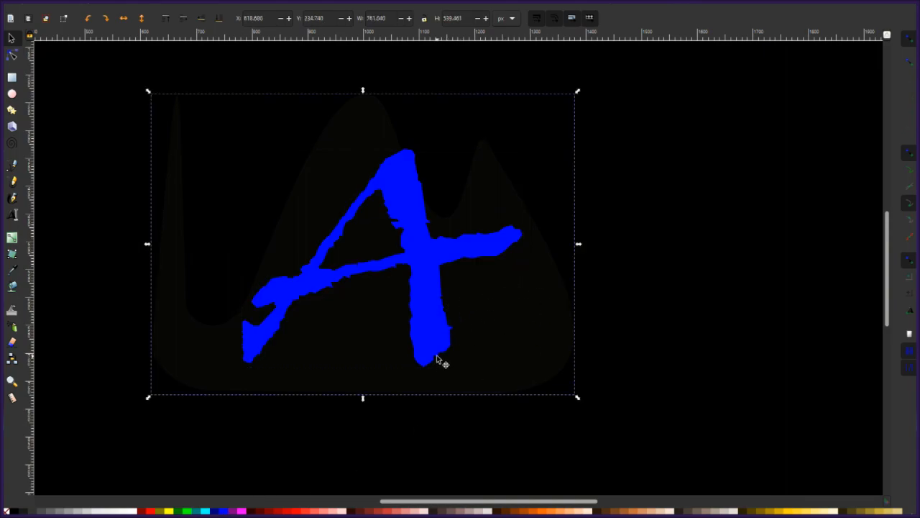
pyautogui.click(312, 511)
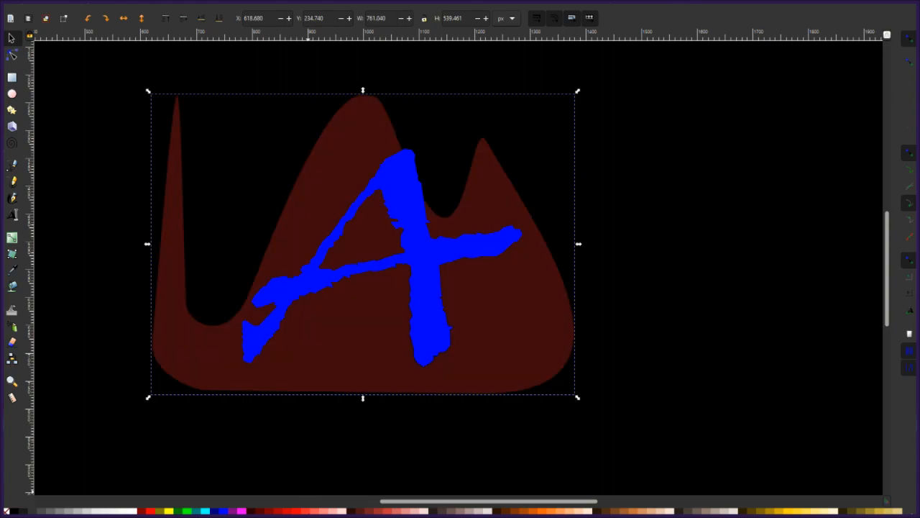
pyautogui.click(324, 511)
pyautogui.click(270, 511)
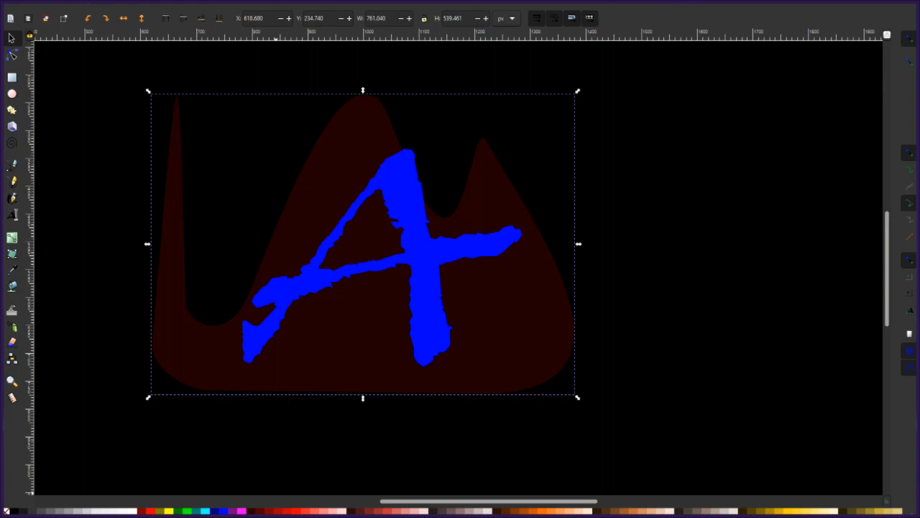
pyautogui.click(272, 511)
# Move the blue letter A slightly down and to the right on the dark red shape.
pyautogui.moveTo(526, 304); pyautogui.dragTo(535, 293)
pyautogui.moveTo(437, 285); pyautogui.dragTo(438, 309)
pyautogui.click(680, 215)
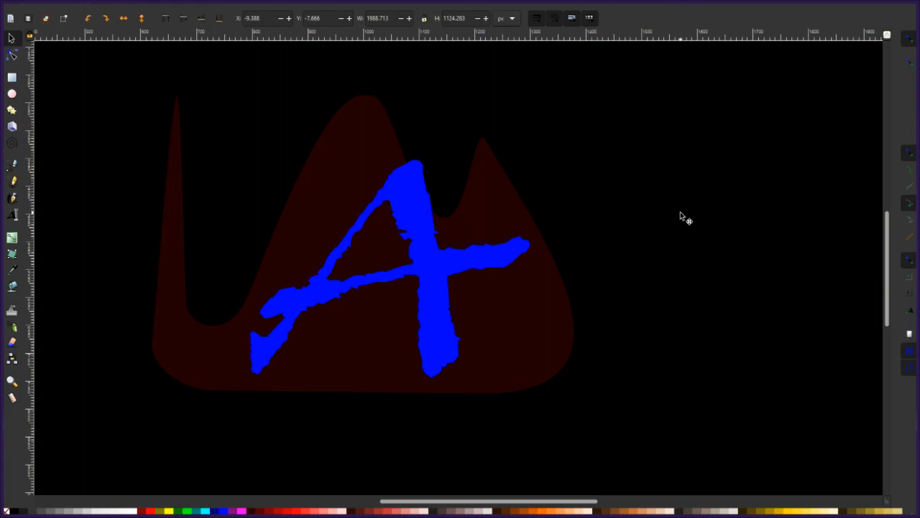
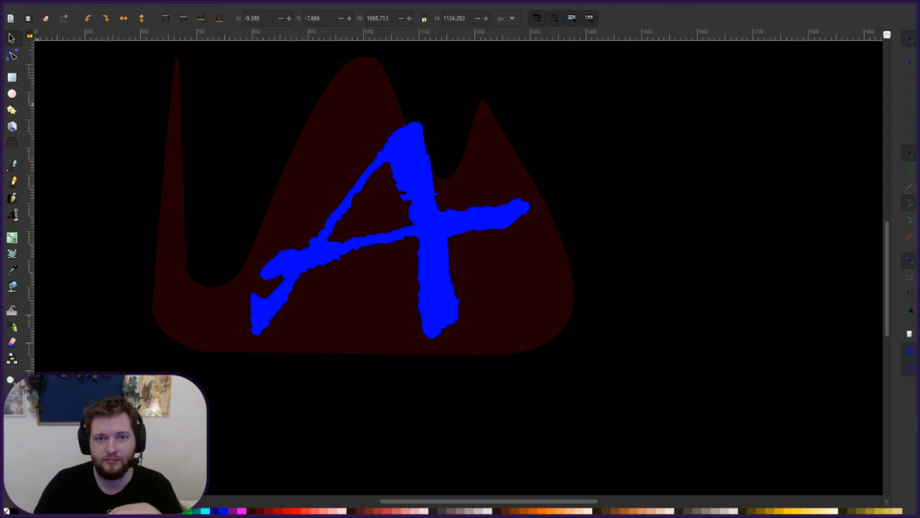
# Draw a small translucent red ellipse in the gap between the shape's left spike and its tall middle peak.
pyautogui.press('r')
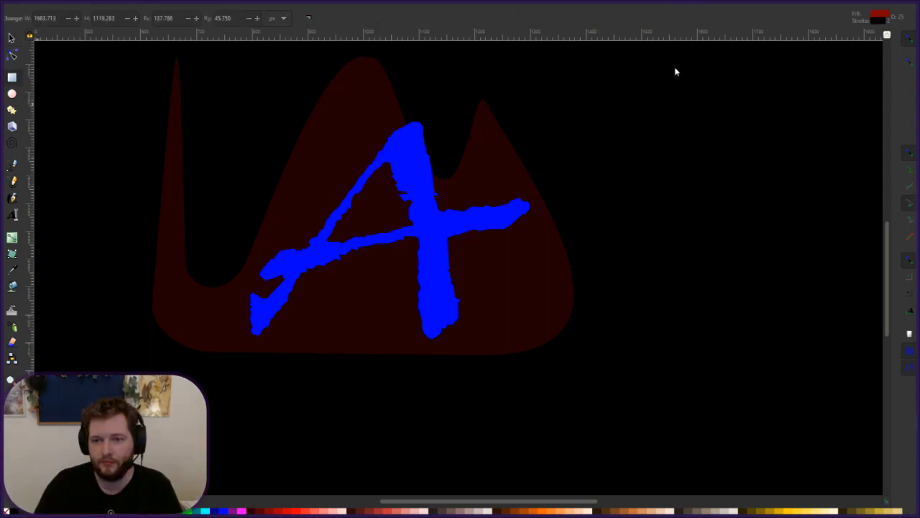
pyautogui.click(12, 95)
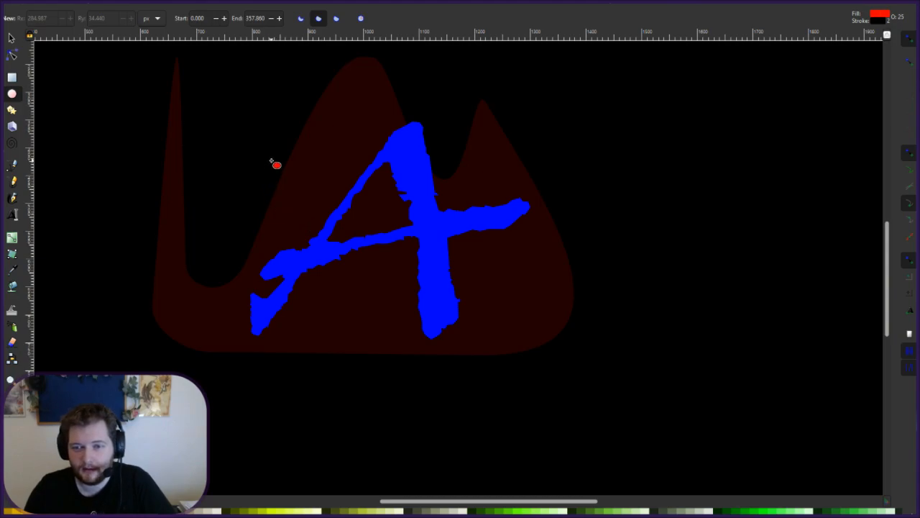
pyautogui.press('Tab')
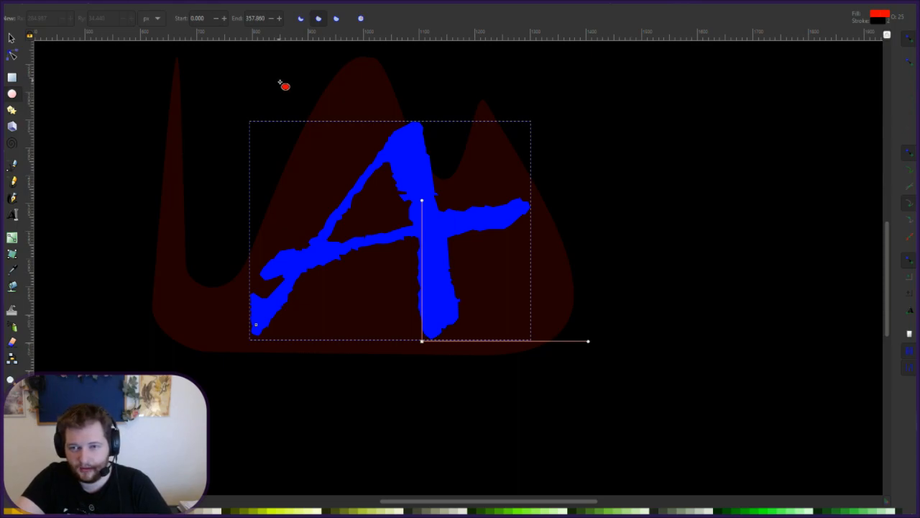
pyautogui.moveTo(306, 96); pyautogui.dragTo(282, 82)
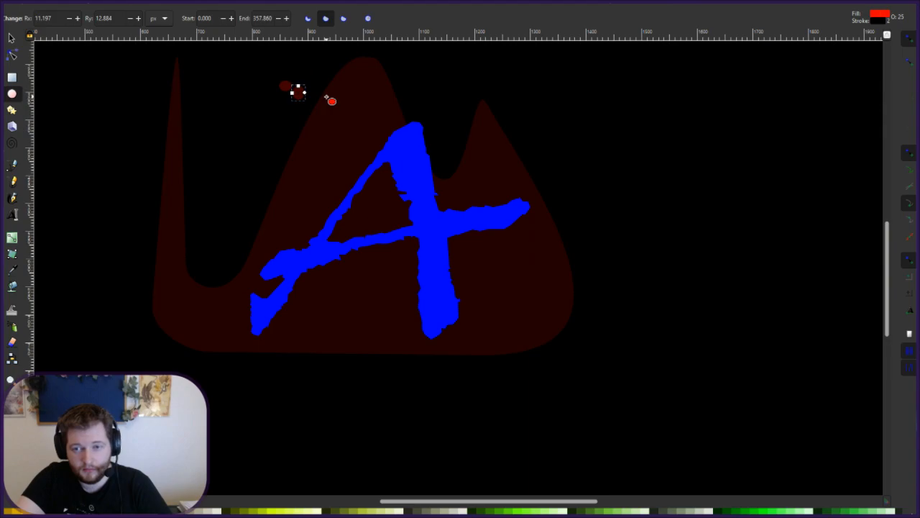
pyautogui.press('Escape')
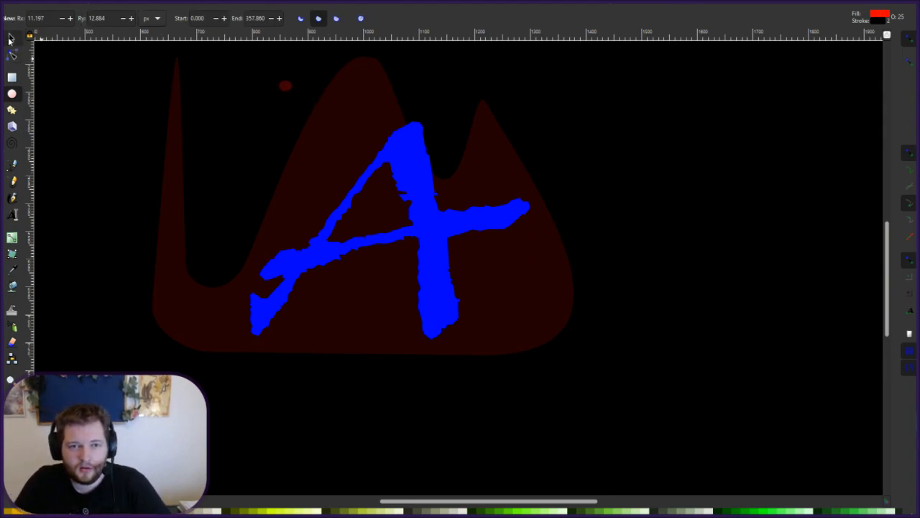
# Stretch the small red ellipse downward into a near-circle about 35 px wide and 37 px high.
pyautogui.press('s')
pyautogui.click(285, 87)
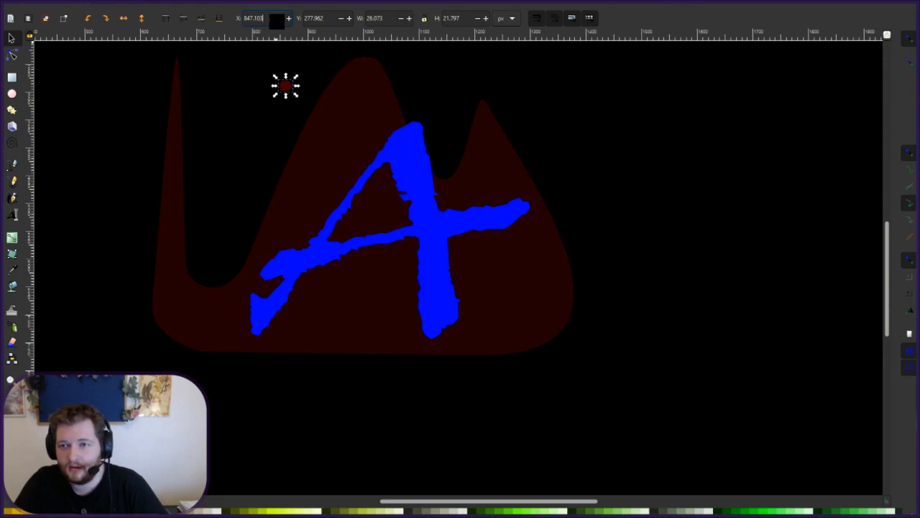
pyautogui.moveTo(384, 18); pyautogui.dragTo(348, 23)
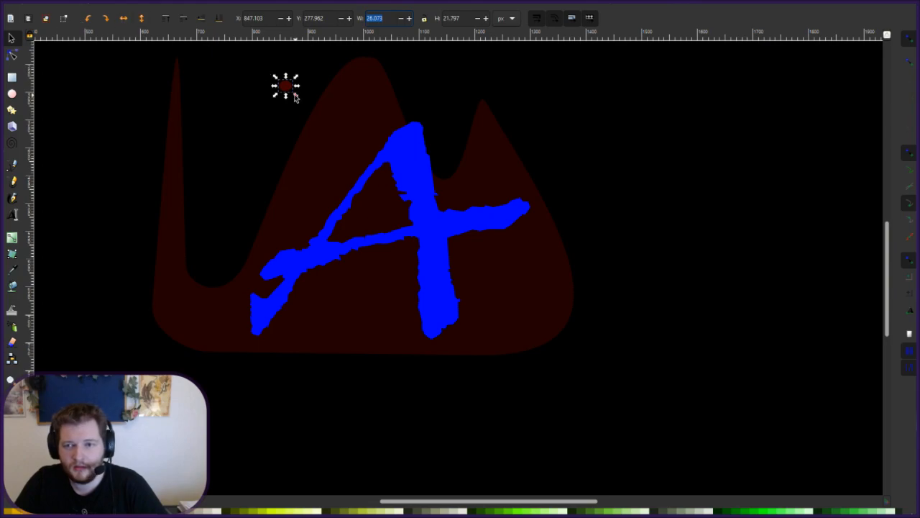
pyautogui.moveTo(286, 97)
pyautogui.mouseDown()
pyautogui.moveTo(287, 104)
pyautogui.moveTo(302, 93)
pyautogui.moveTo(289, 108)
pyautogui.mouseUp()
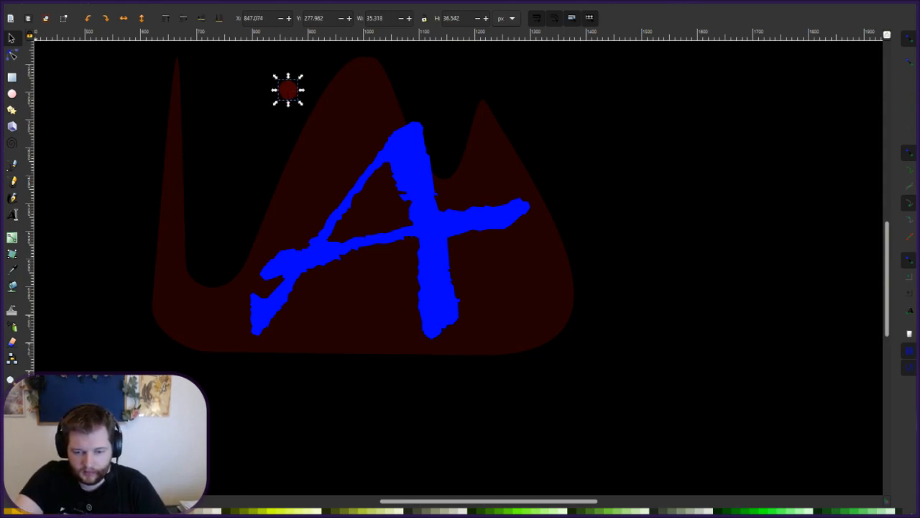
pyautogui.scroll(5, 460, 511)
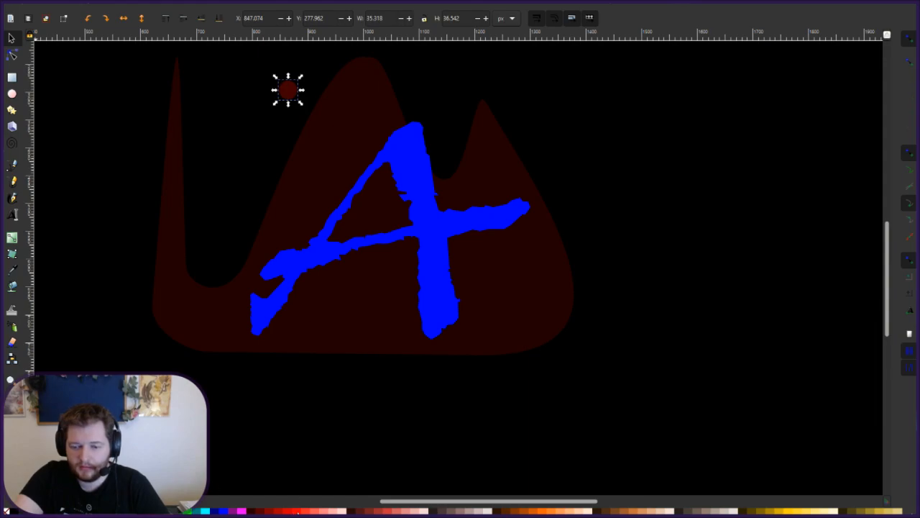
pyautogui.hotkey('ctrl', 'shift', 'f')
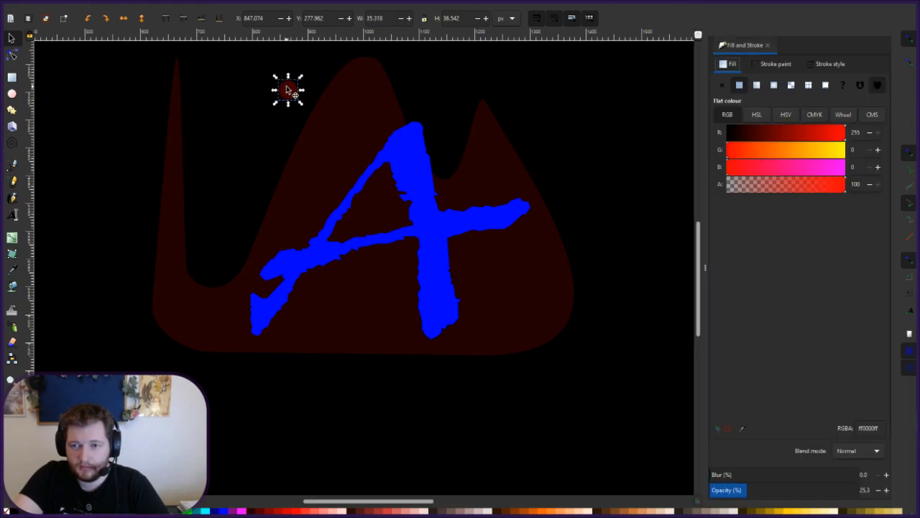
pyautogui.click(298, 98)
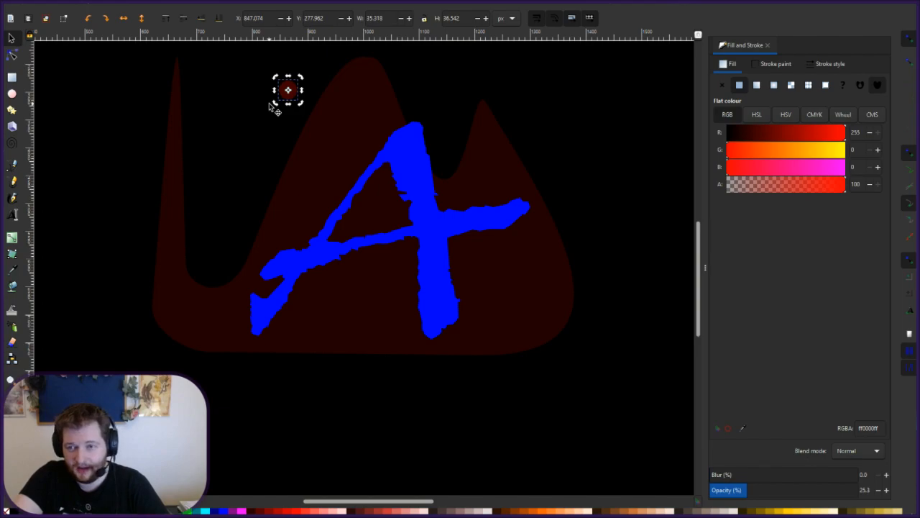
pyautogui.click(767, 45)
pyautogui.click(425, 78)
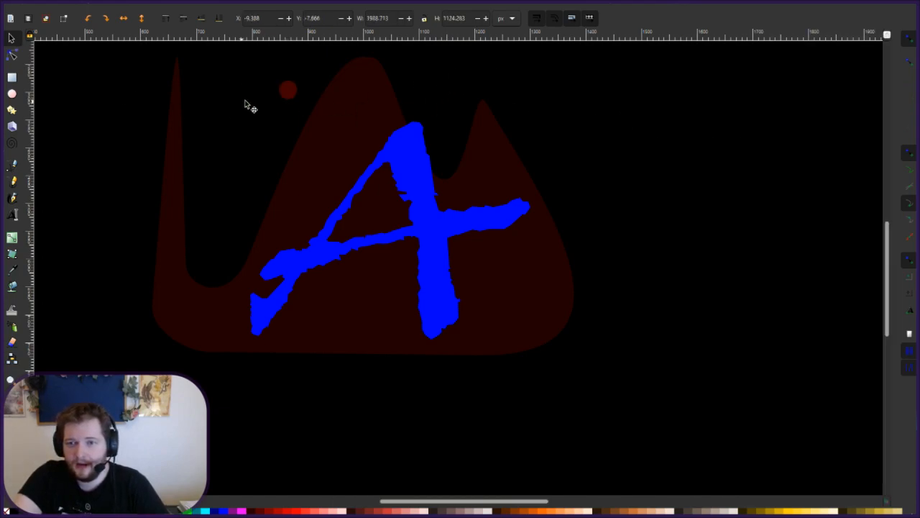
pyautogui.click(286, 89)
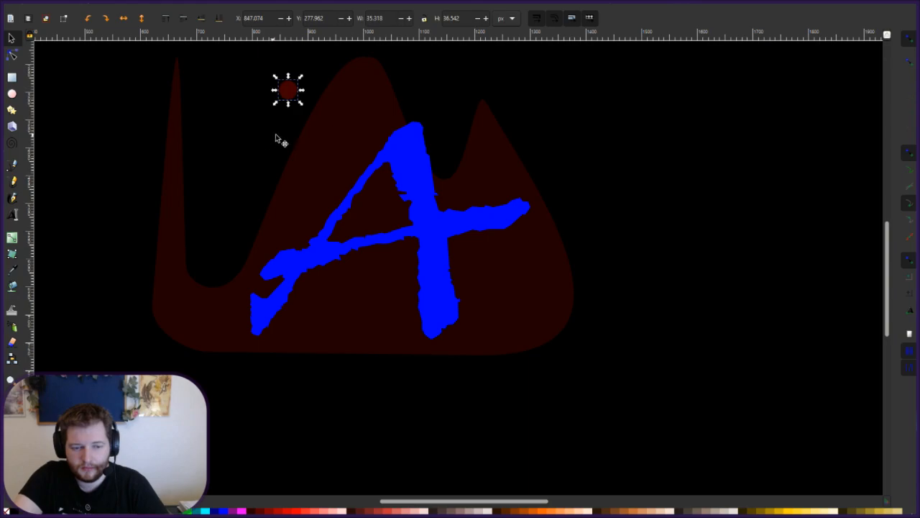
pyautogui.click(285, 92)
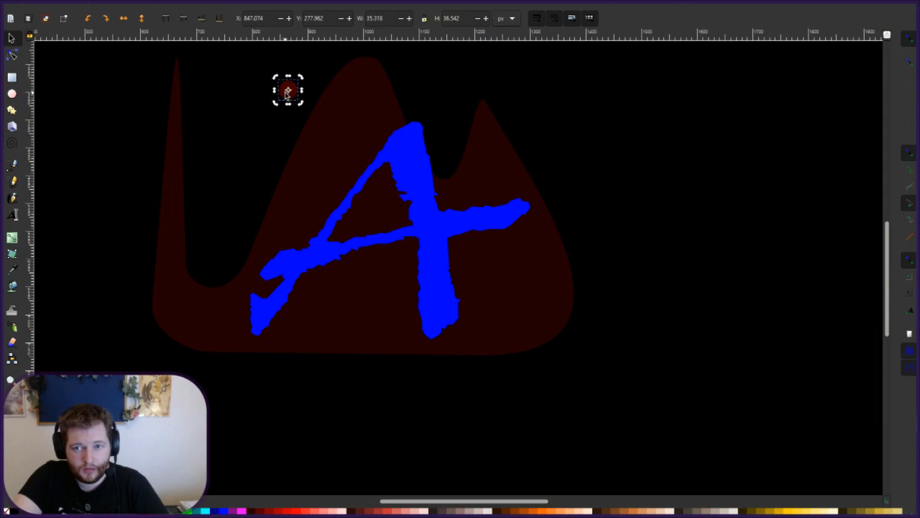
pyautogui.click(288, 100)
pyautogui.press('Escape')
pyautogui.click(286, 95)
pyautogui.press('Escape')
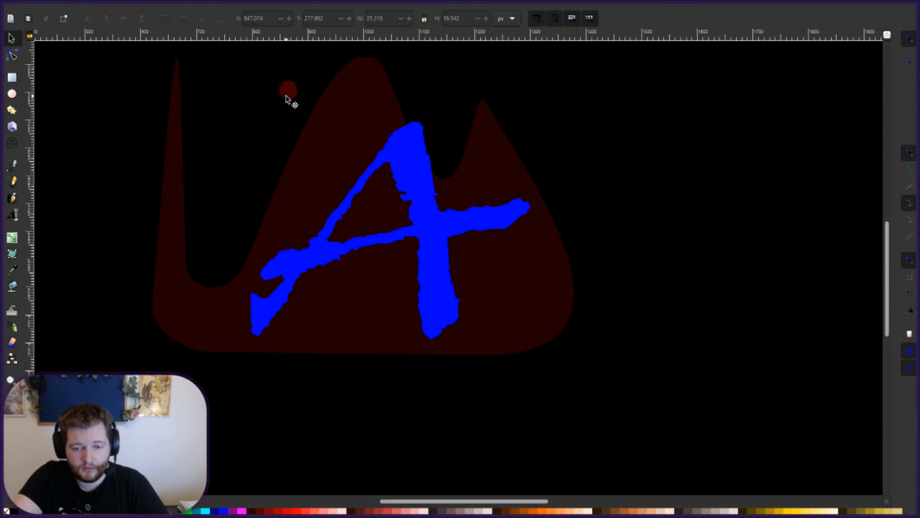
pyautogui.click(286, 95)
pyautogui.click(286, 96)
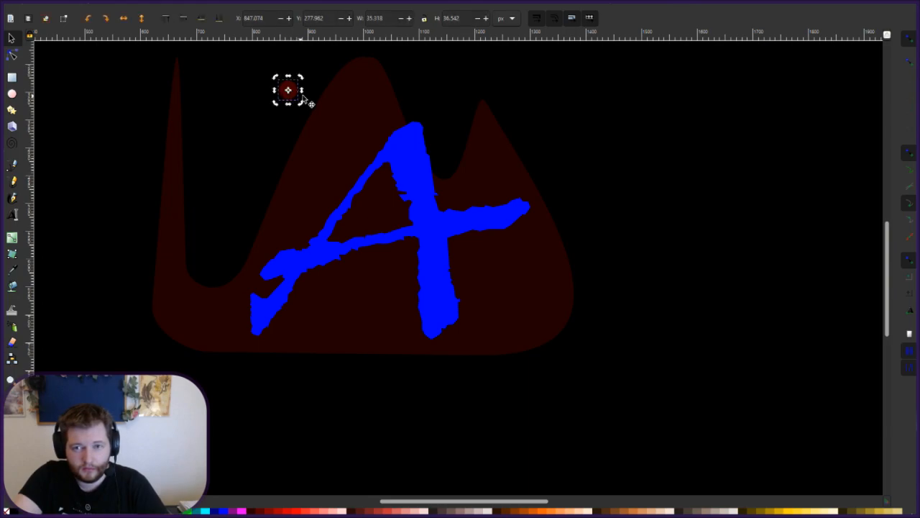
pyautogui.click(322, 72)
# Give the small circle a bright red fill, a white stroke and 100% opacity.
pyautogui.click(293, 89)
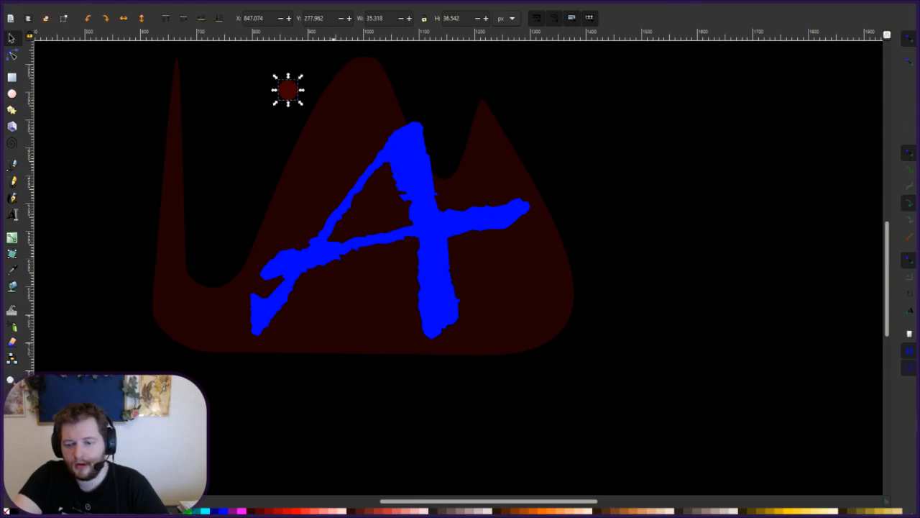
pyautogui.click(688, 511)
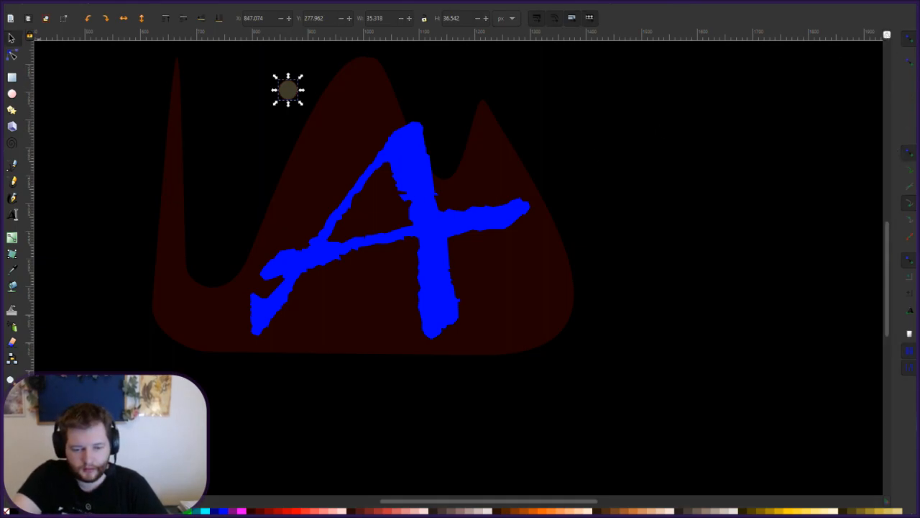
pyautogui.hotkey('ctrl', 'shift', 'f')
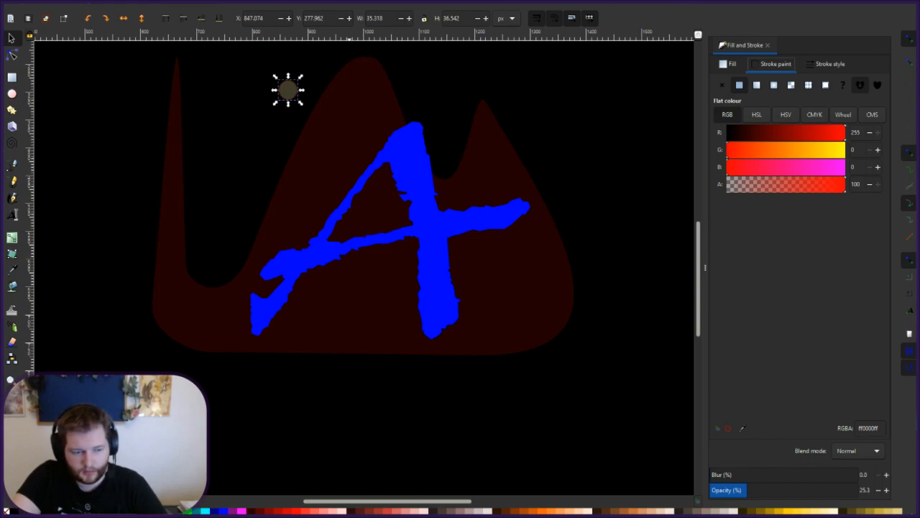
pyautogui.keyDown('shift'); pyautogui.click(132, 512); pyautogui.keyUp('shift')
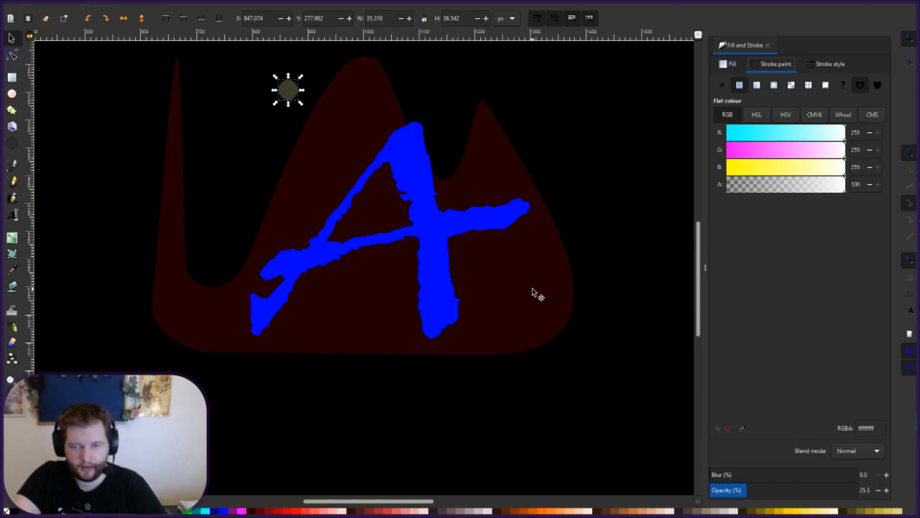
pyautogui.click(738, 64)
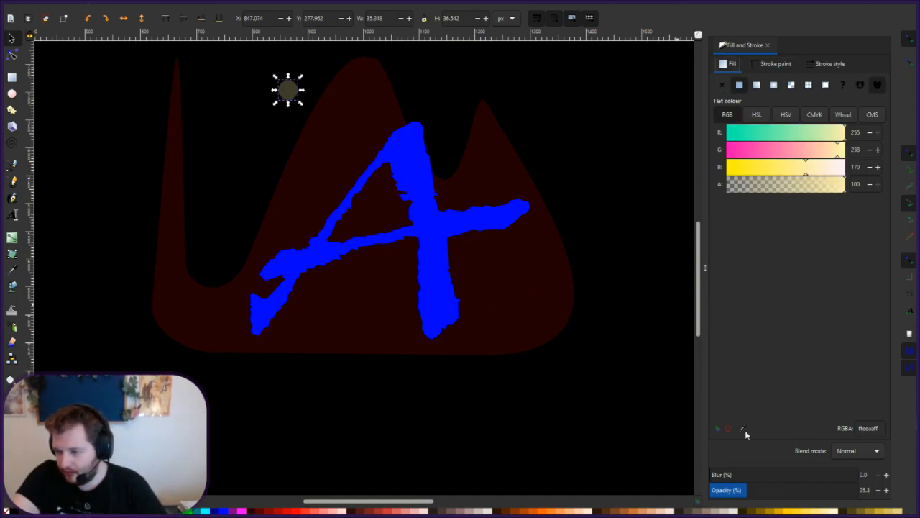
pyautogui.moveTo(750, 491); pyautogui.dragTo(856, 490)
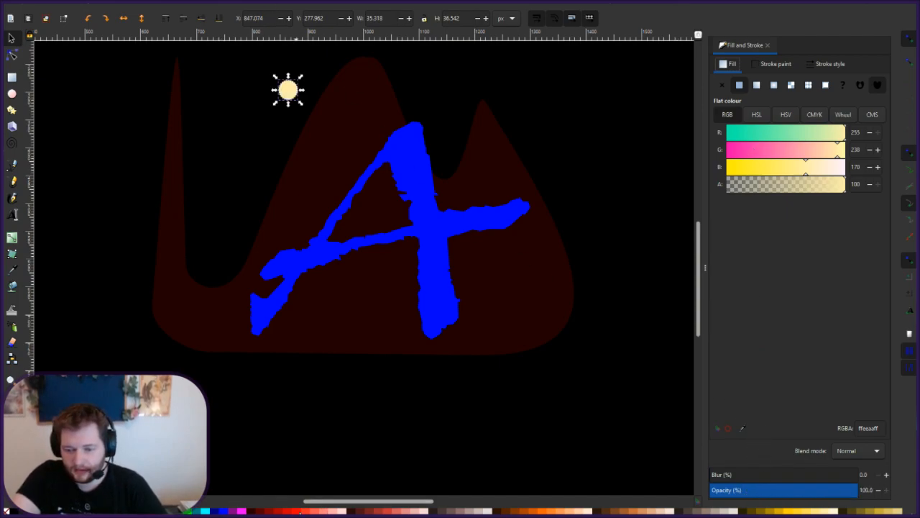
pyautogui.click(305, 511)
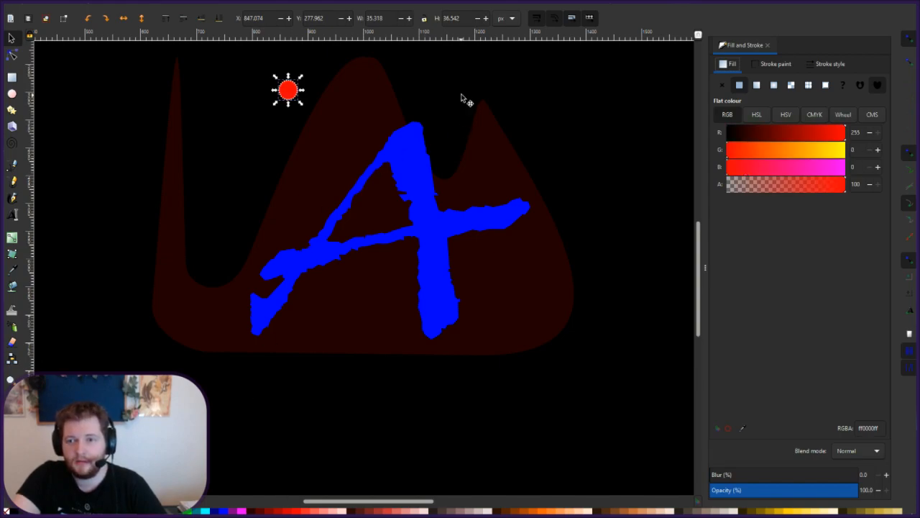
pyautogui.click(305, 77)
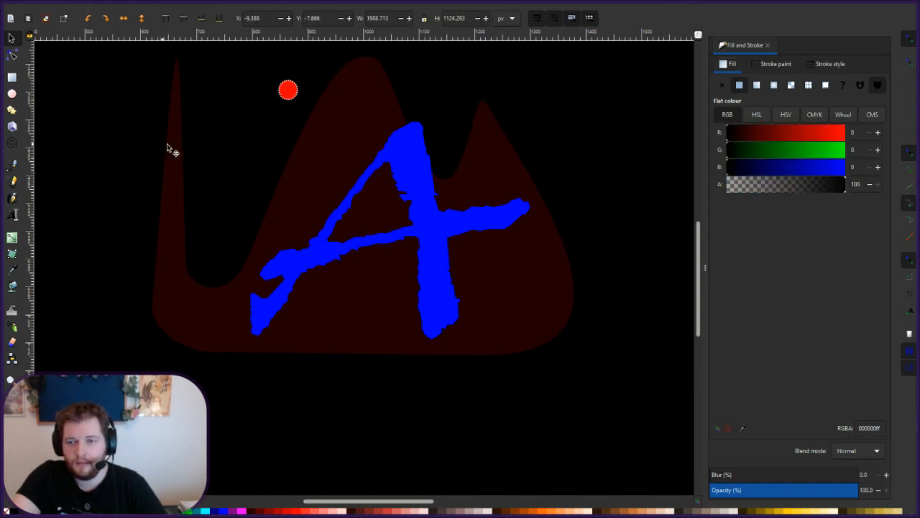
# Change the red circle's stroke from the dotted pattern to a finer dash pattern.
pyautogui.click(289, 96)
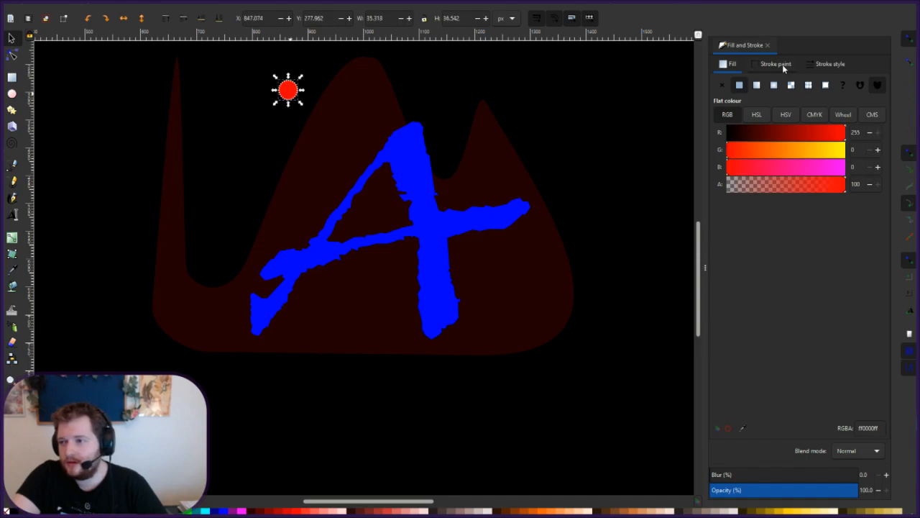
pyautogui.click(776, 64)
pyautogui.click(830, 64)
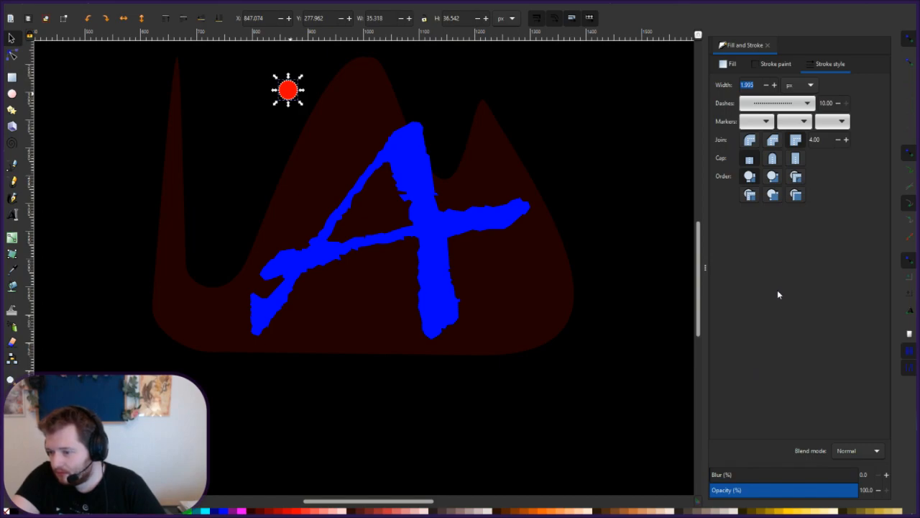
pyautogui.click(785, 473)
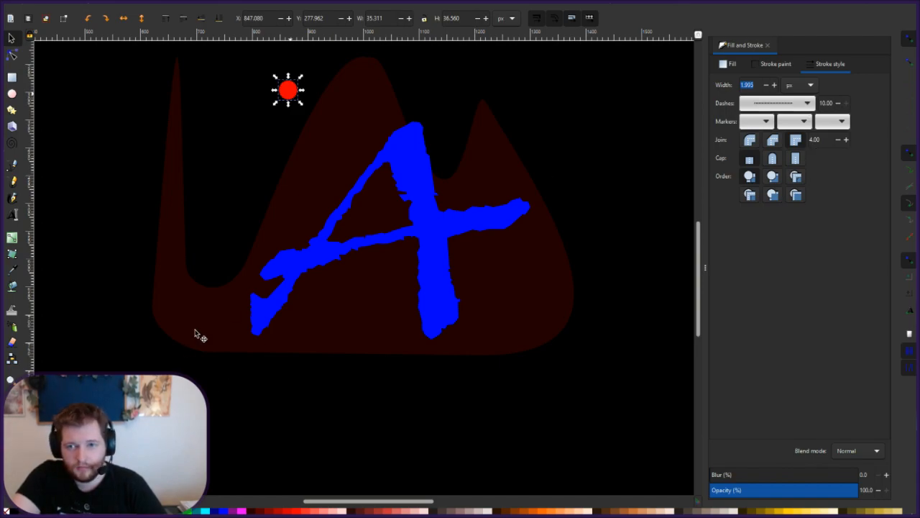
pyautogui.click(419, 95)
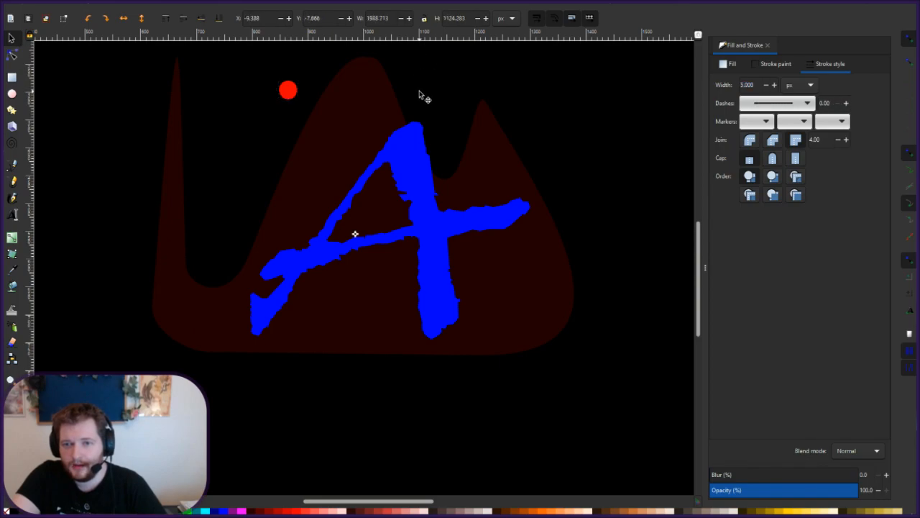
# Copy the red circle and paste seven duplicates around the letter A and the dark red shape.
pyautogui.click(290, 91)
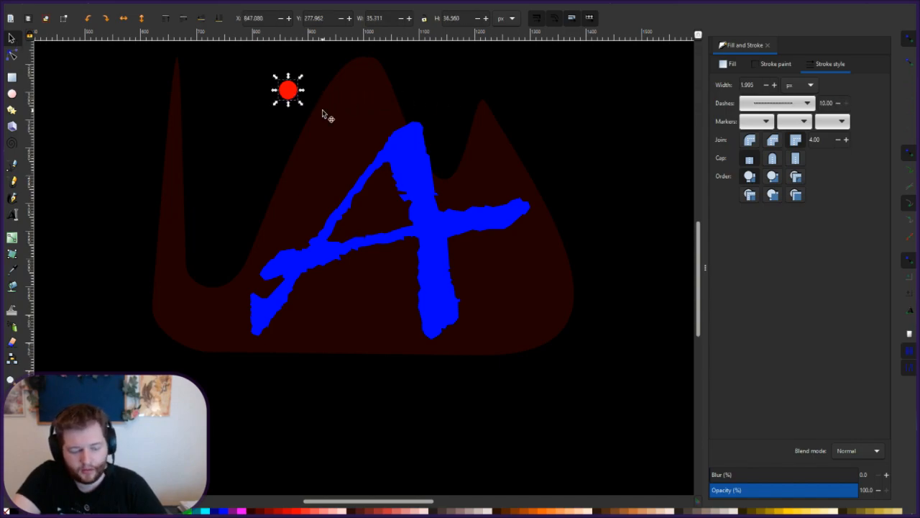
pyautogui.click(251, 111)
pyautogui.click(249, 101)
pyautogui.click(249, 100)
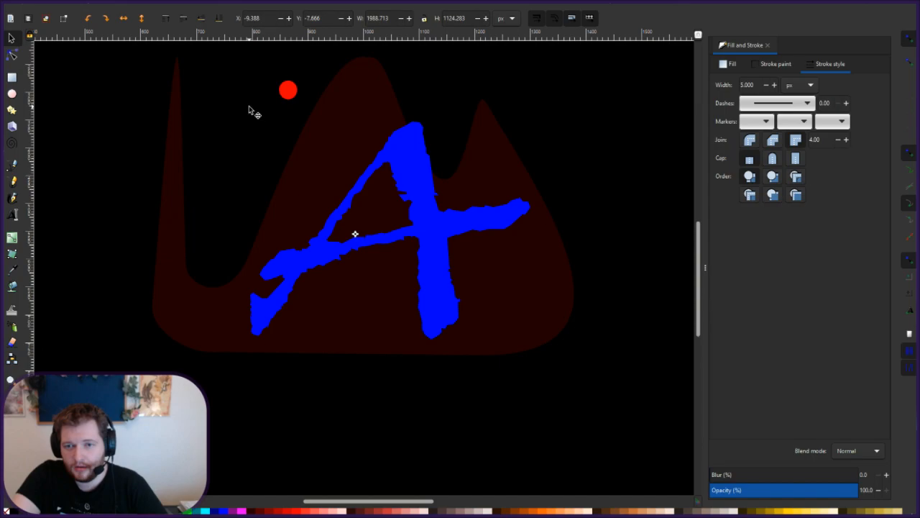
pyautogui.hotkey('ctrl', 'v')
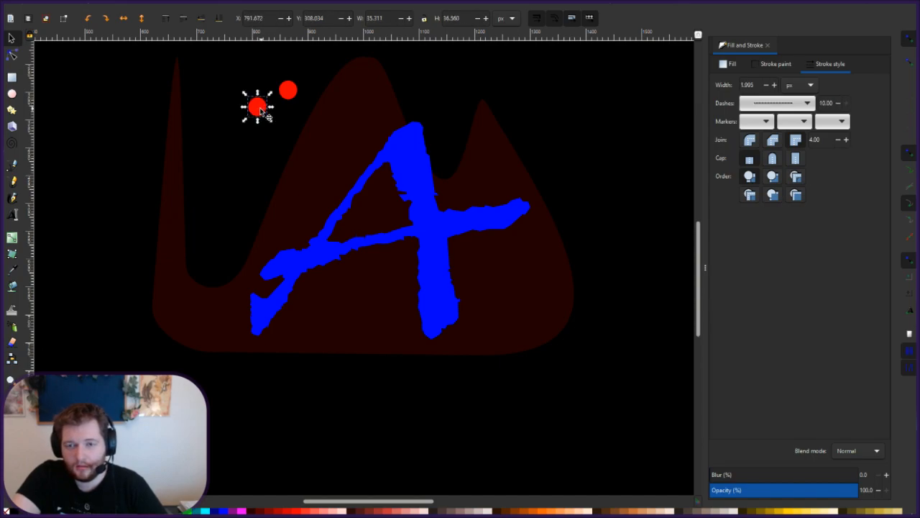
pyautogui.hotkey('ctrl', 'v')
pyautogui.hotkey('ctrl', 'v')
pyautogui.hotkey('ctrl', 'v')
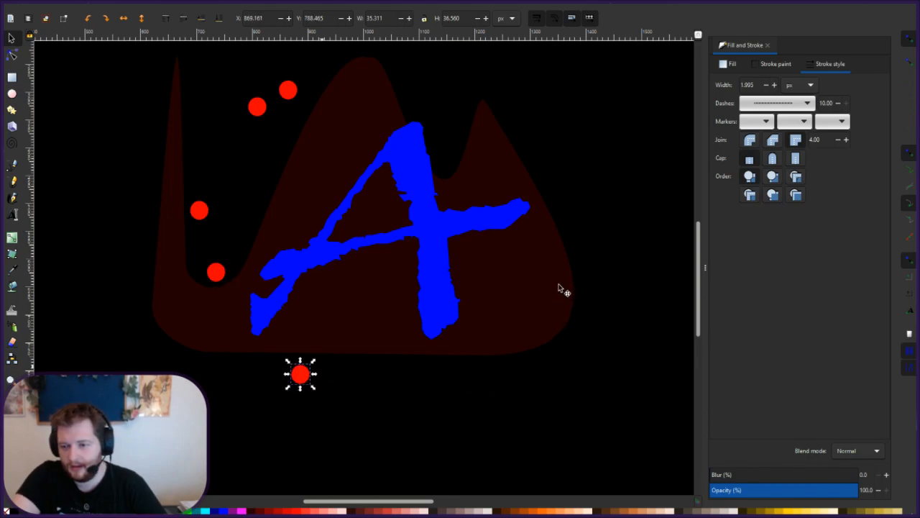
pyautogui.hotkey('ctrl', 'v')
pyautogui.hotkey('ctrl', 'v')
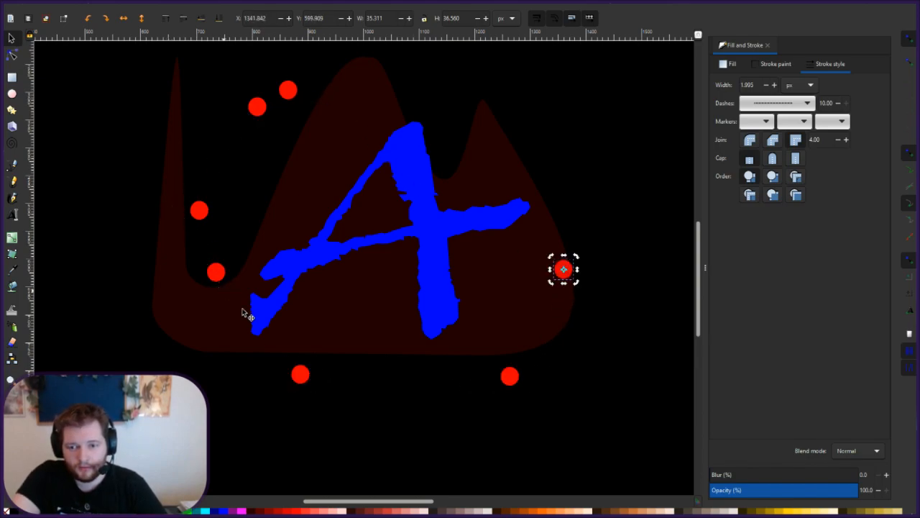
pyautogui.click(539, 129)
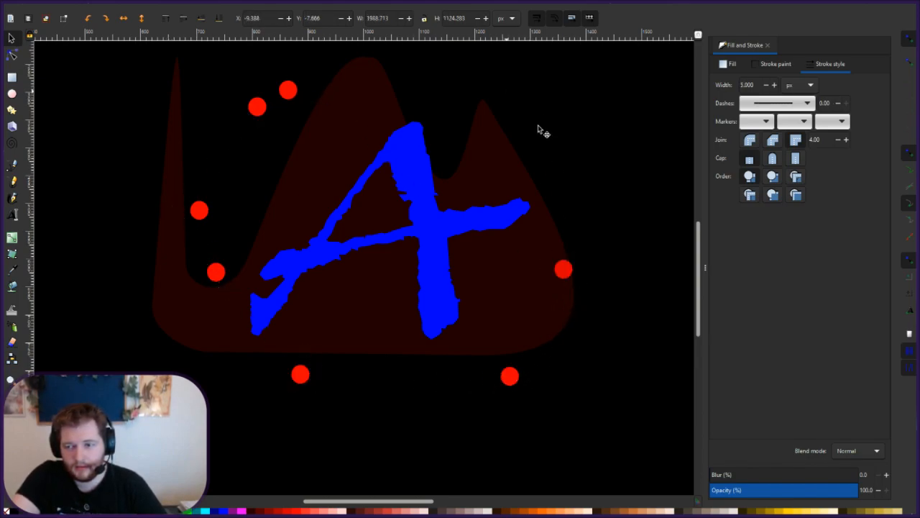
pyautogui.hotkey('ctrl', 'v')
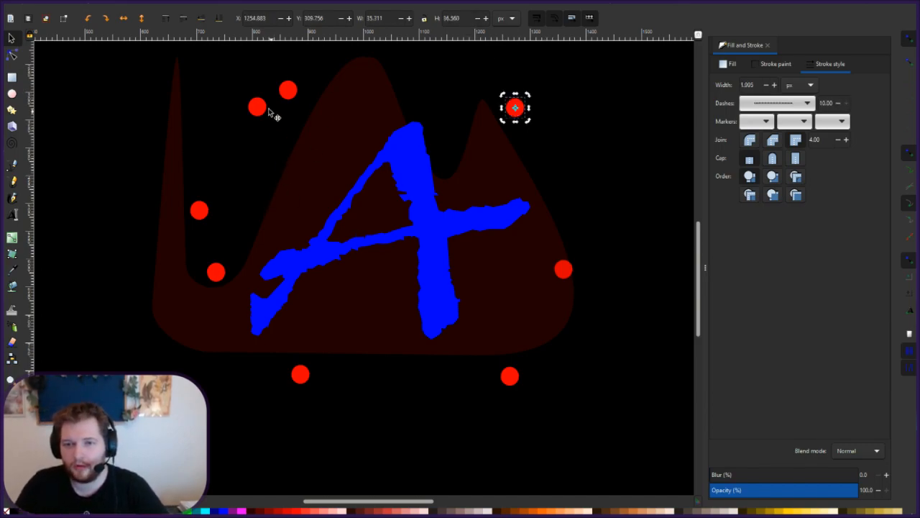
# Spread five of the red circle copies into a ring around the letter A, above, beside and below it.
pyautogui.moveTo(260, 109); pyautogui.dragTo(441, 87)
pyautogui.moveTo(204, 213); pyautogui.dragTo(226, 144)
pyautogui.moveTo(216, 271); pyautogui.dragTo(211, 215)
pyautogui.moveTo(305, 378); pyautogui.dragTo(215, 326)
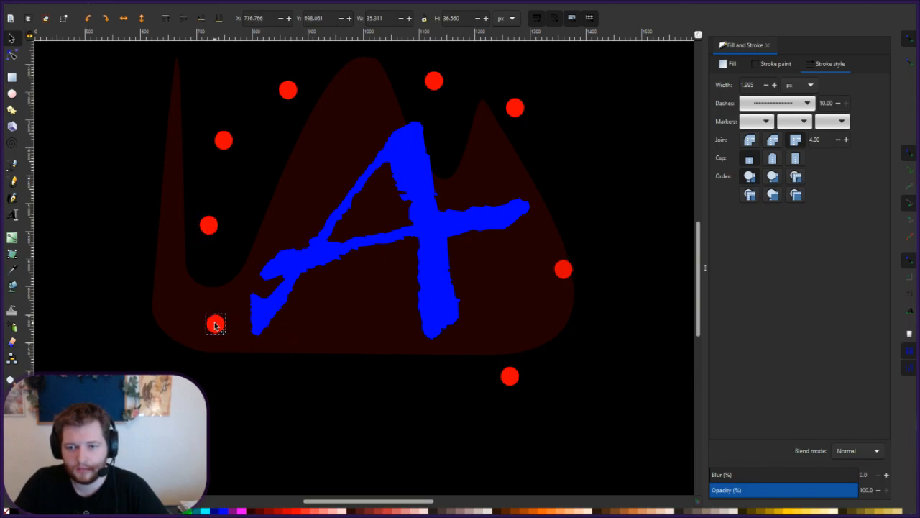
pyautogui.moveTo(512, 375); pyautogui.dragTo(366, 336)
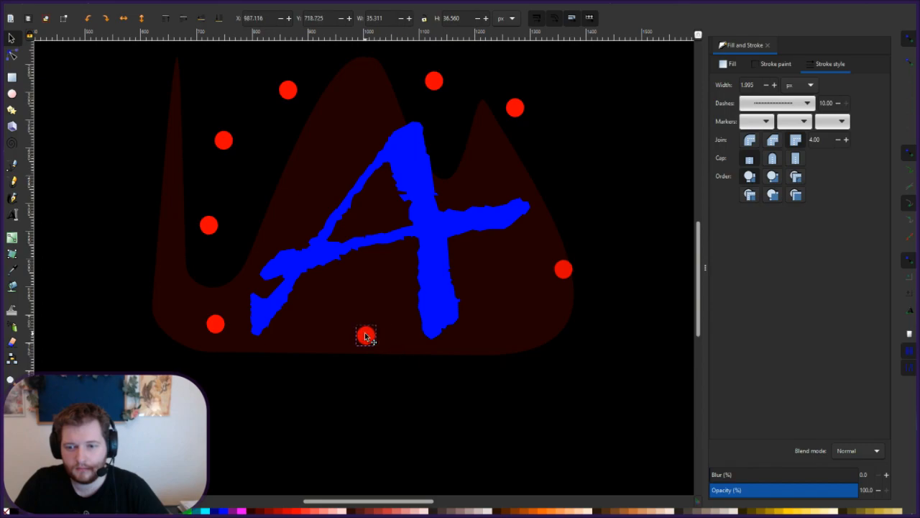
pyautogui.moveTo(562, 279)
pyautogui.mouseDown()
pyautogui.moveTo(534, 313)
pyautogui.moveTo(560, 301)
pyautogui.moveTo(557, 282)
pyautogui.moveTo(561, 293)
pyautogui.moveTo(530, 287)
pyautogui.mouseUp()
pyautogui.click(577, 270)
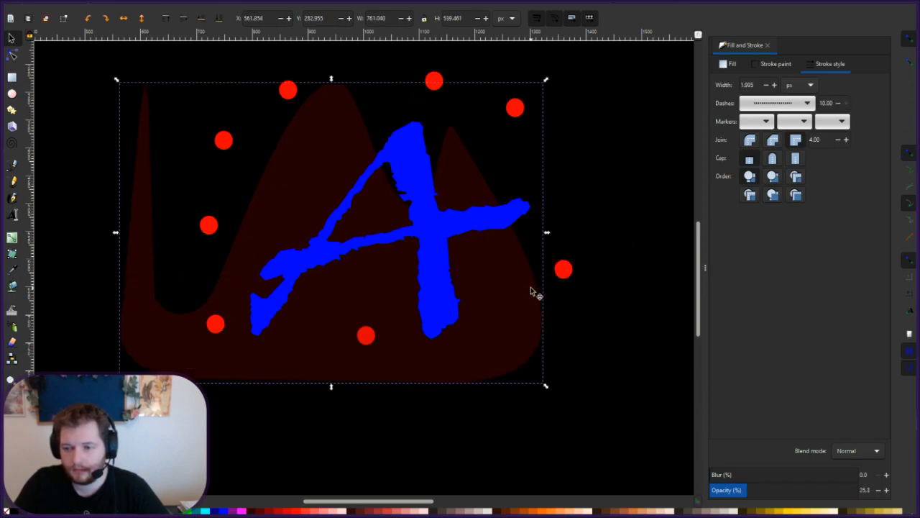
pyautogui.hotkey('ctrl', 'z')
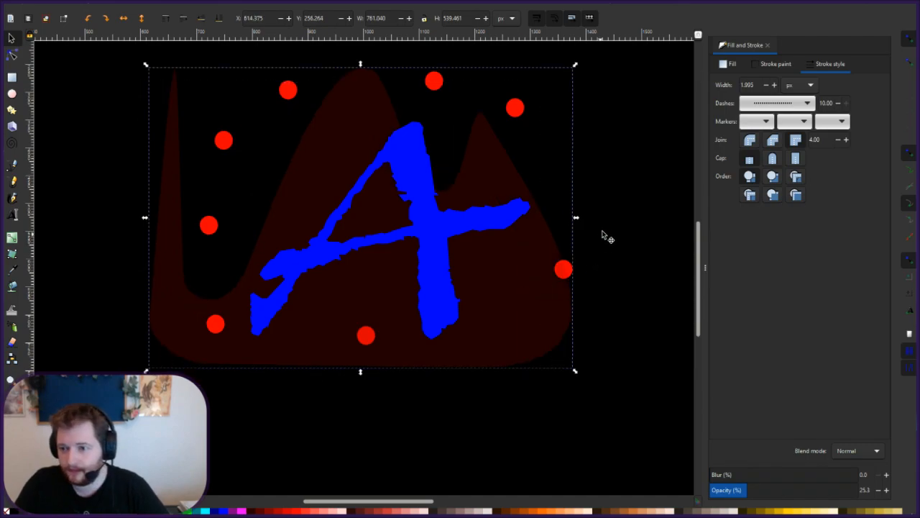
pyautogui.click(564, 272)
pyautogui.click(570, 269)
pyautogui.click(581, 272)
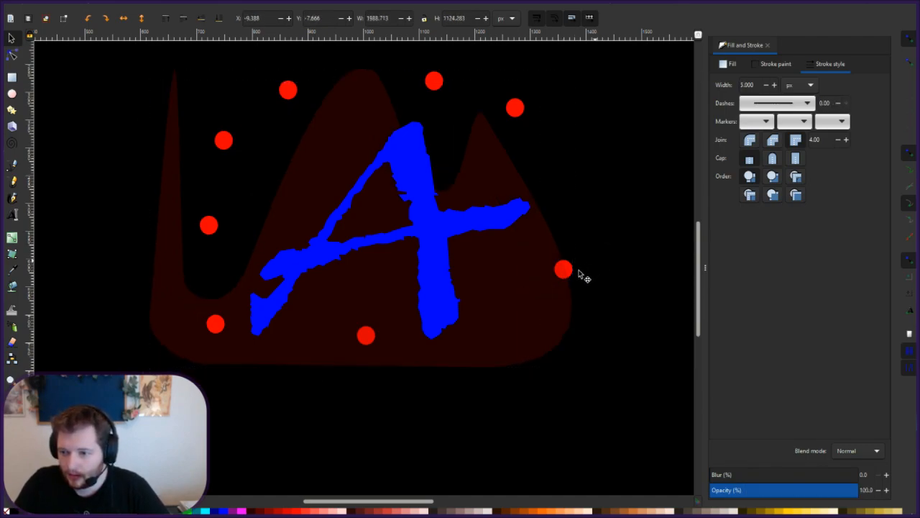
pyautogui.click(570, 273)
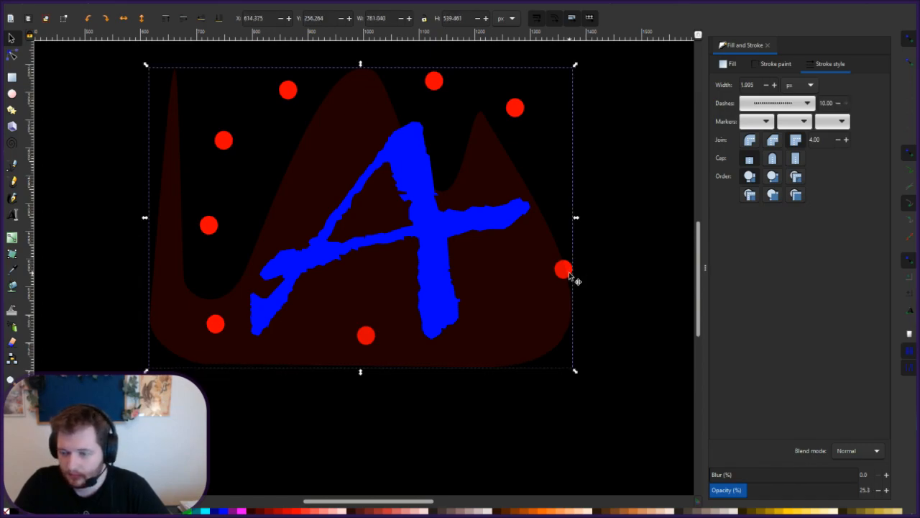
pyautogui.press('Escape')
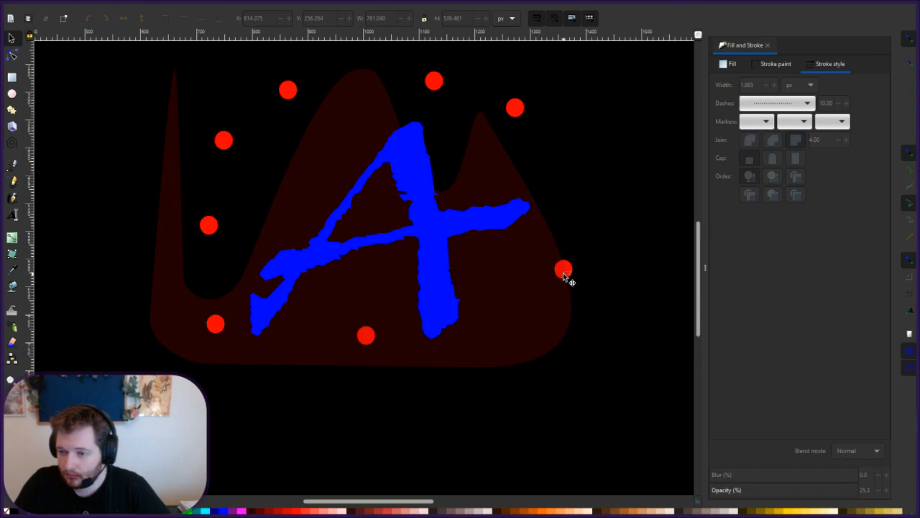
pyautogui.click(571, 273)
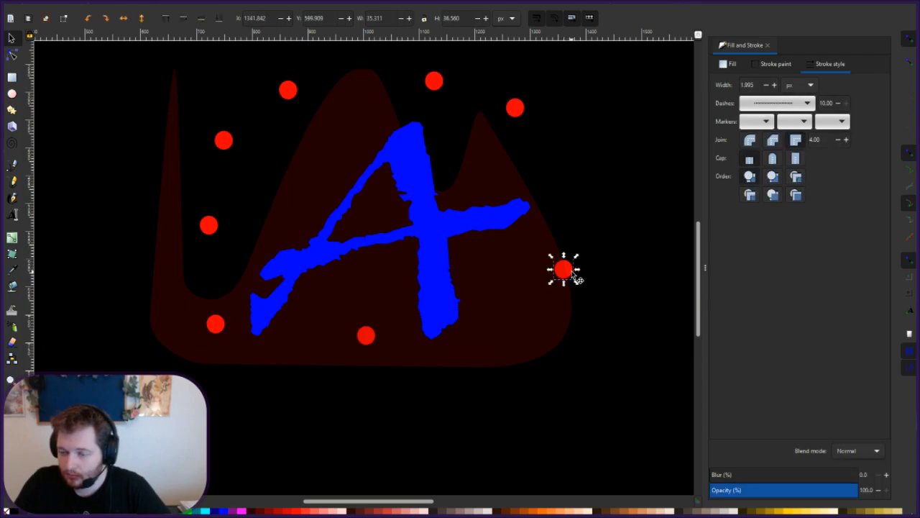
pyautogui.click(555, 280)
pyautogui.click(559, 283)
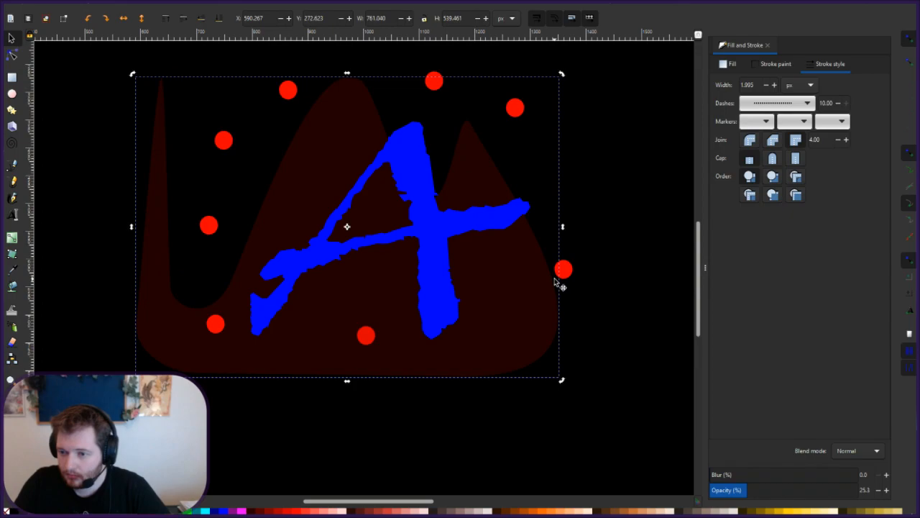
pyautogui.click(617, 267)
pyautogui.click(549, 307)
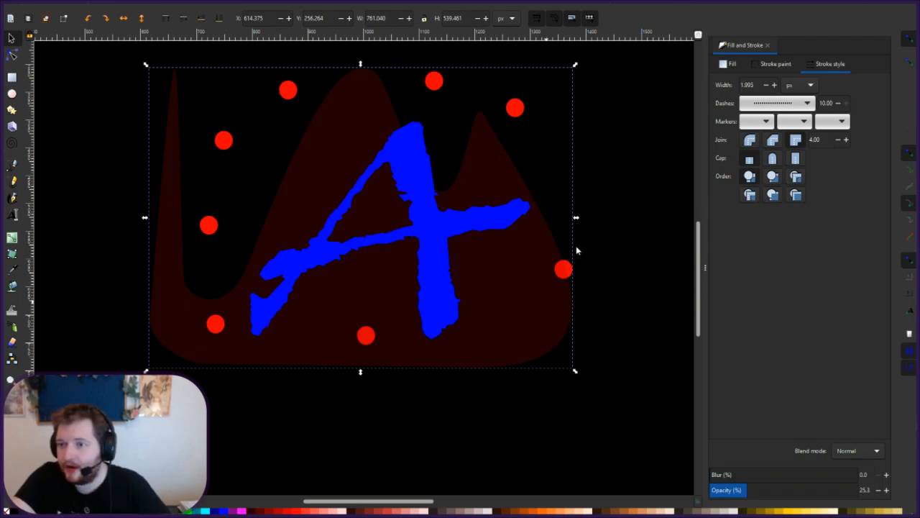
pyautogui.click(434, 245)
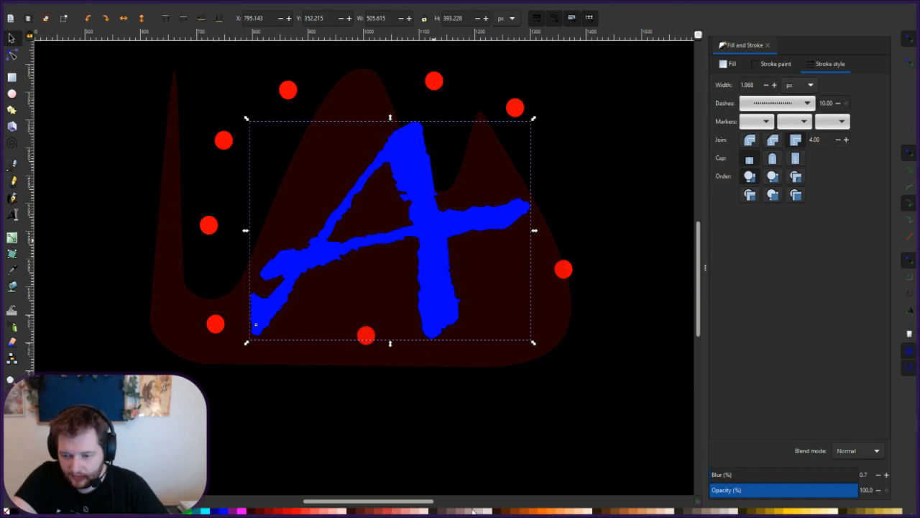
# Move the circle right of the A inward to about X 1244, Y 630 px and the upper-right circle to about X 1312, Y 376 px.
pyautogui.click(565, 271)
pyautogui.moveTo(565, 271); pyautogui.dragTo(512, 289)
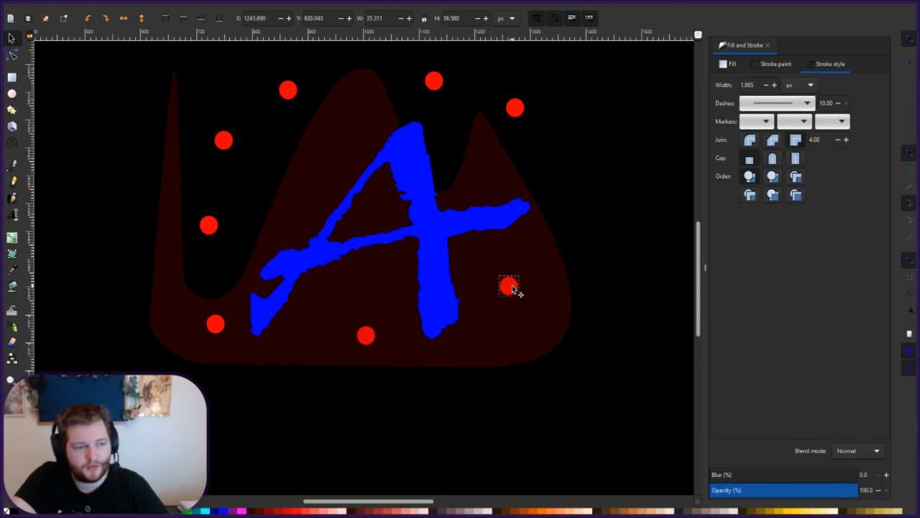
pyautogui.moveTo(512, 289); pyautogui.dragTo(511, 288)
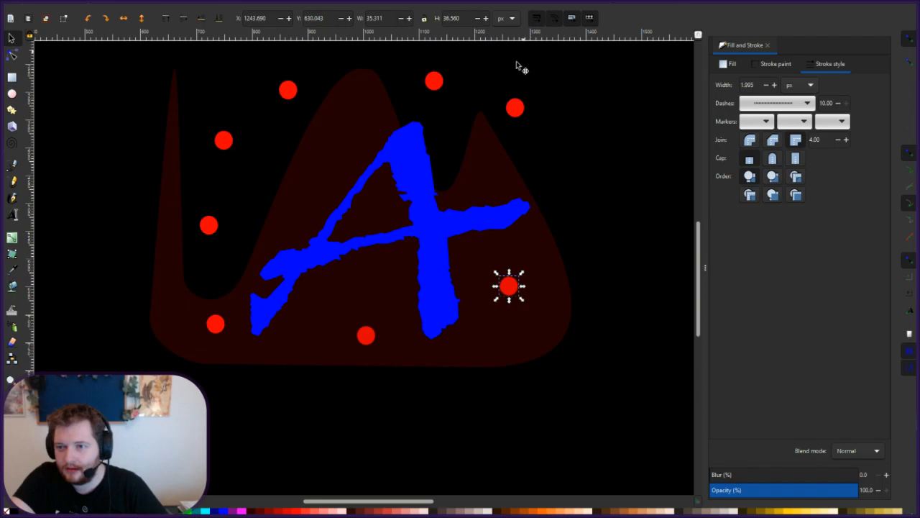
pyautogui.moveTo(515, 112); pyautogui.dragTo(552, 149)
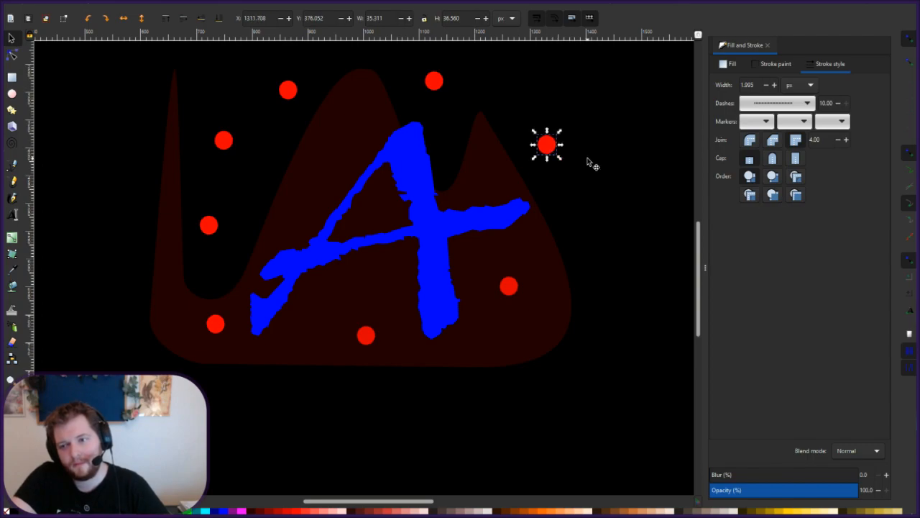
pyautogui.click(586, 164)
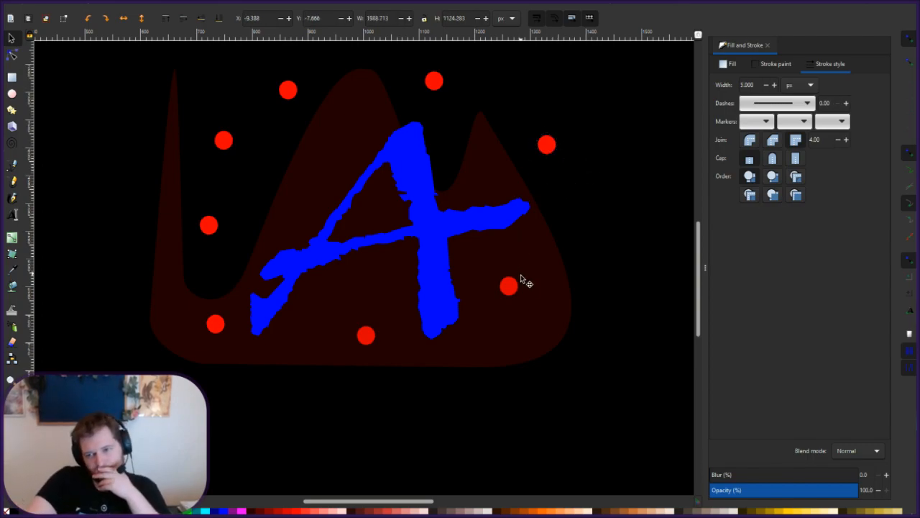
# Shift the three red circles along the dark red shape's base slightly downward, moving the right one outward too.
pyautogui.moveTo(517, 293); pyautogui.dragTo(544, 310)
pyautogui.moveTo(366, 335); pyautogui.dragTo(365, 349)
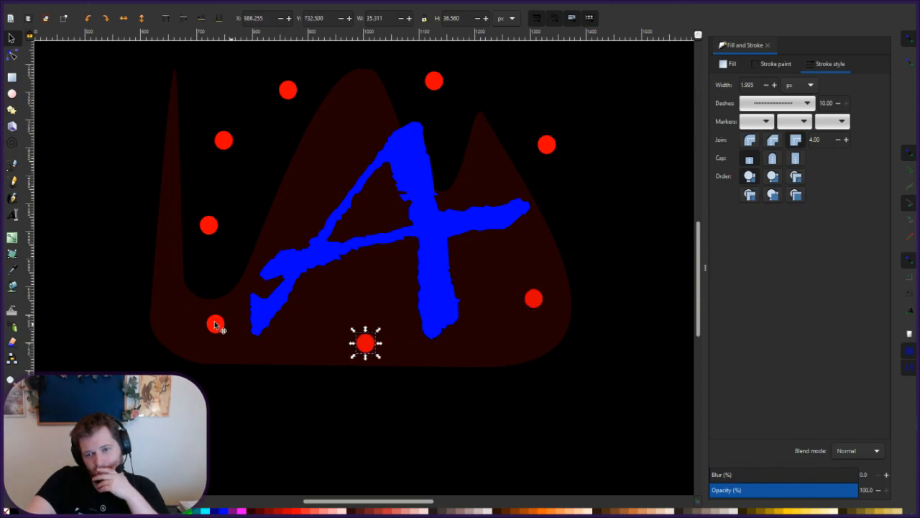
pyautogui.moveTo(220, 334); pyautogui.dragTo(217, 341)
pyautogui.click(393, 413)
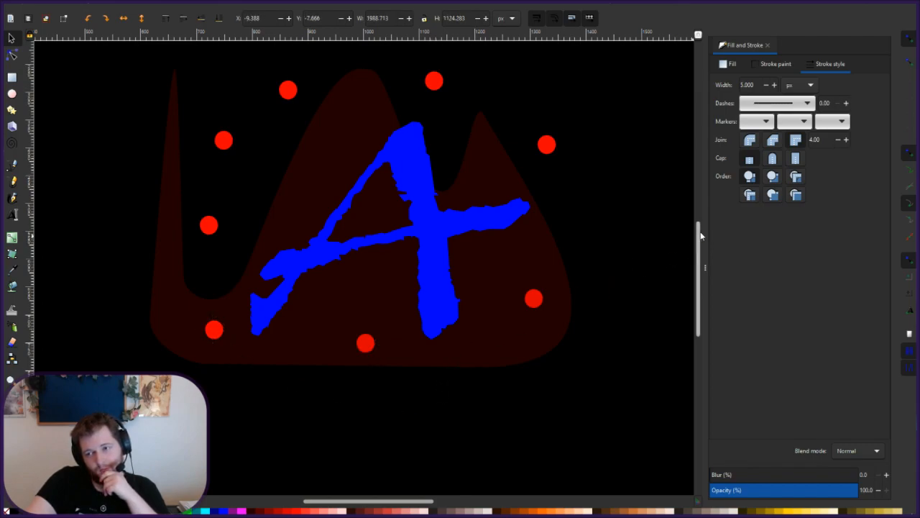
# Move two red dots to the space right of the A, and the left dot to about X 724, Y 433 px.
pyautogui.moveTo(702, 235); pyautogui.dragTo(701, 220)
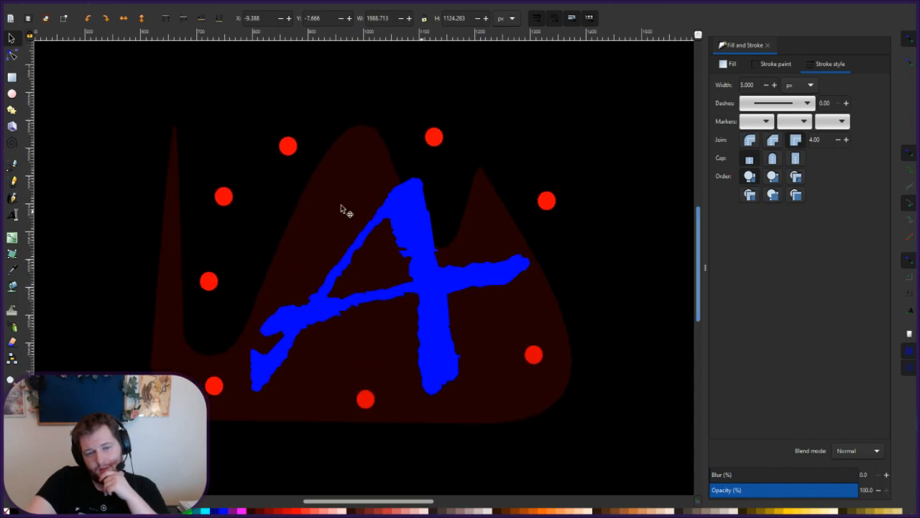
pyautogui.moveTo(550, 201)
pyautogui.mouseDown()
pyautogui.moveTo(603, 290)
pyautogui.moveTo(618, 283)
pyautogui.moveTo(612, 275)
pyautogui.mouseUp()
pyautogui.moveTo(223, 205); pyautogui.dragTo(555, 174)
pyautogui.moveTo(214, 285); pyautogui.dragTo(225, 235)
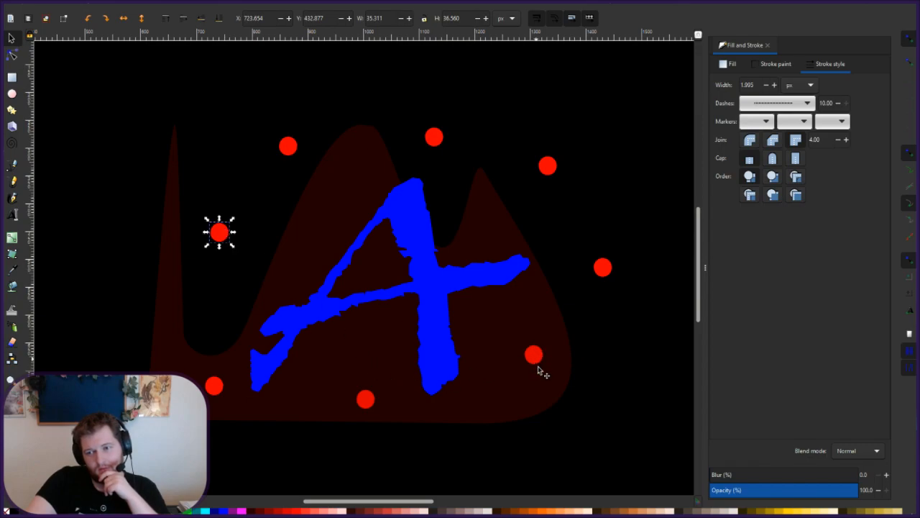
# Nudge the lower-right dot to about X 1294, Y 671 px and the far-right dot to about X 1386, Y 475 px.
pyautogui.moveTo(537, 362); pyautogui.dragTo(541, 375)
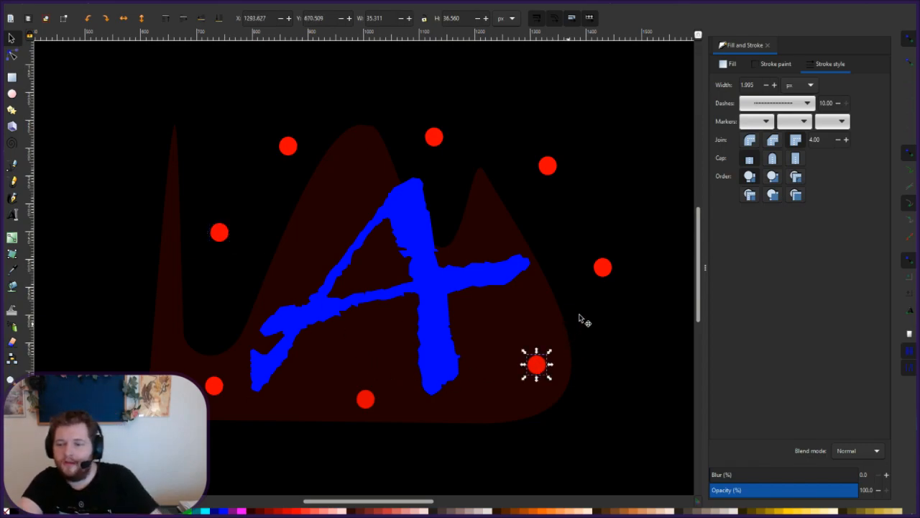
pyautogui.click(604, 268)
pyautogui.moveTo(601, 266); pyautogui.dragTo(589, 257)
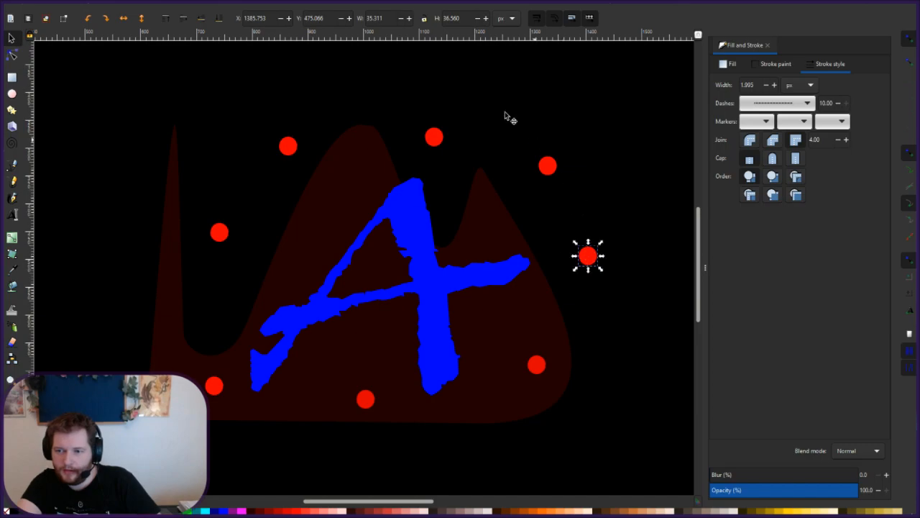
# Reposition the dot above the A to about X 1091, Y 249 px and the upper-right dot to about X 1286, Y 281 px.
pyautogui.click(434, 135)
pyautogui.moveTo(432, 125); pyautogui.dragTo(421, 119)
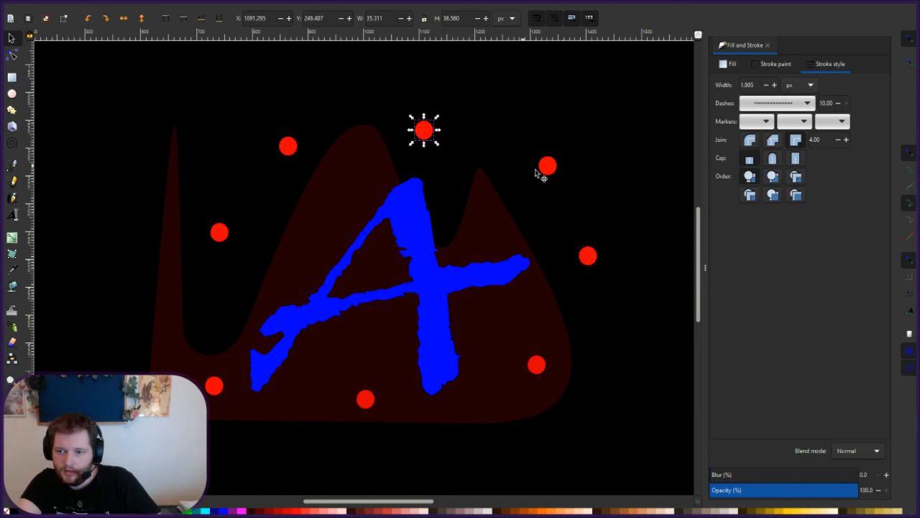
pyautogui.moveTo(547, 166); pyautogui.dragTo(531, 146)
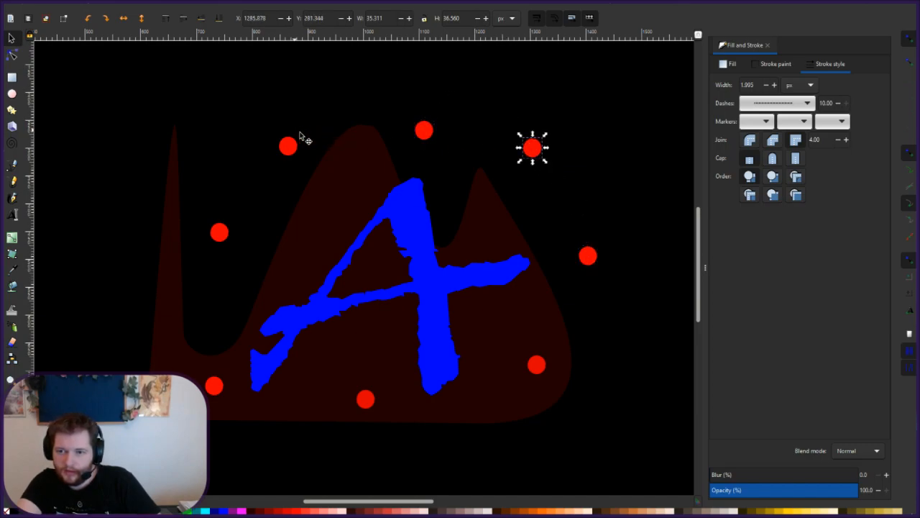
# Lower the dot beneath the A to about X 984, Y 772 px and the lower-right dot to about X 1284, Y 694 px.
pyautogui.moveTo(365, 407); pyautogui.dragTo(363, 428)
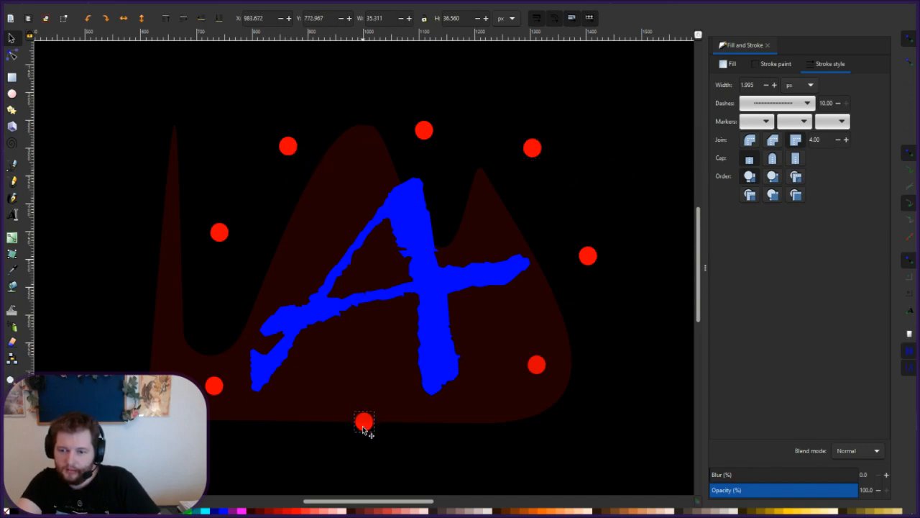
pyautogui.click(387, 435)
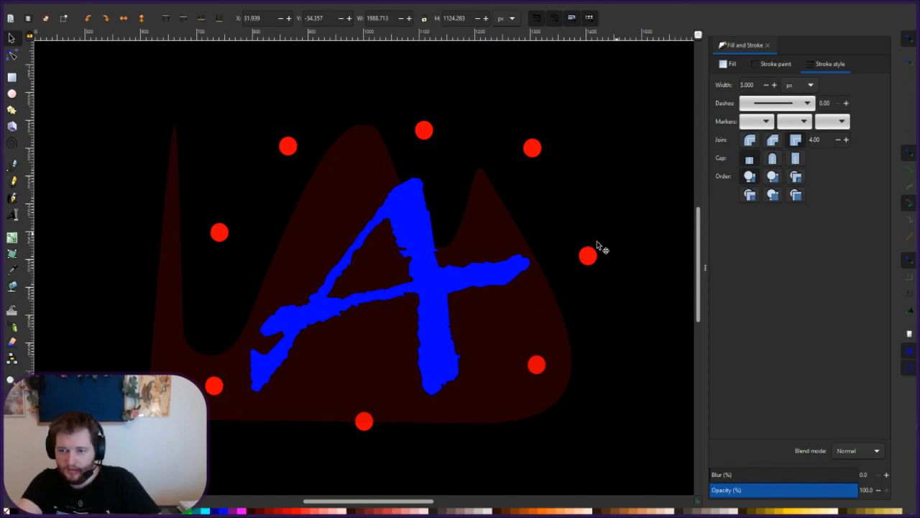
pyautogui.moveTo(539, 372); pyautogui.dragTo(534, 384)
pyautogui.click(631, 332)
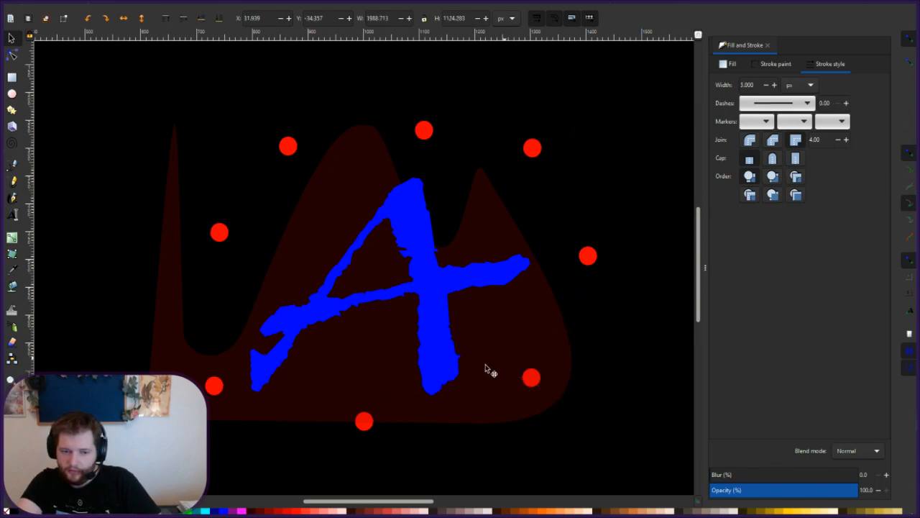
# Fill the red dot at the upper left of the A with blue.
pyautogui.click(289, 150)
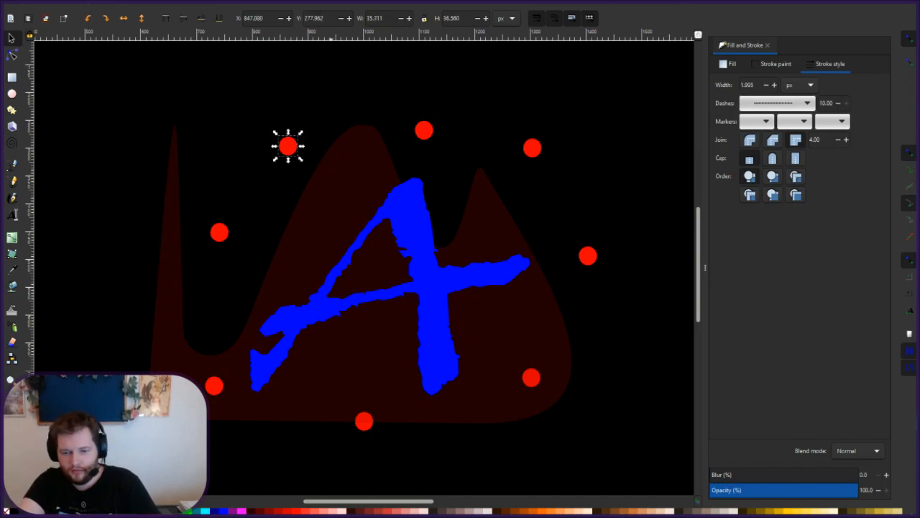
pyautogui.click(223, 511)
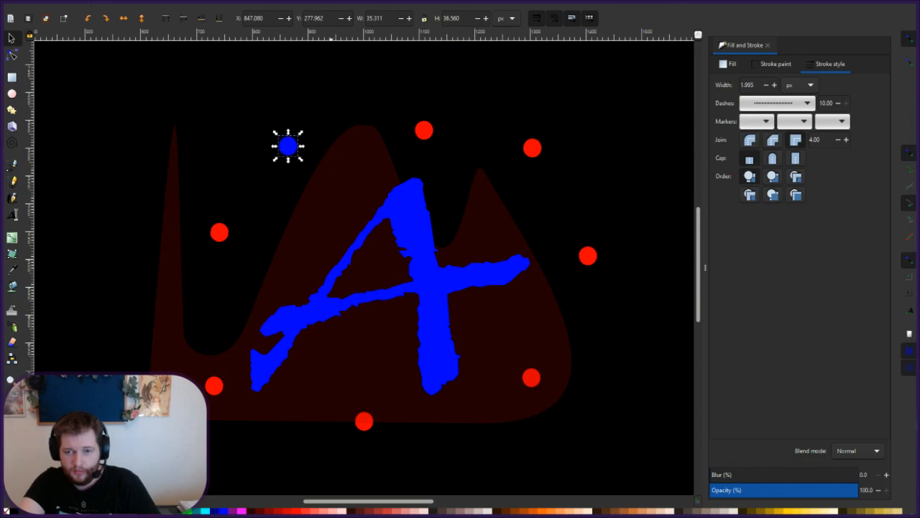
pyautogui.click(343, 82)
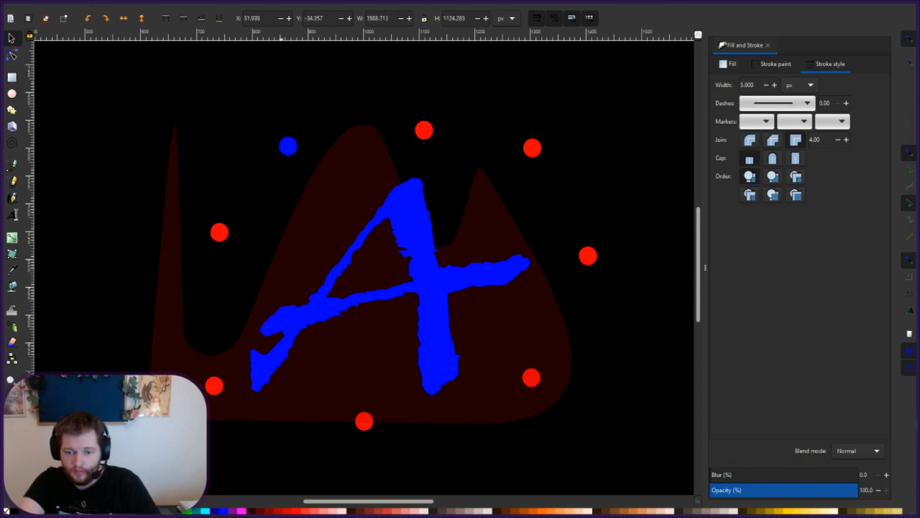
# Raise the dot above the A to about X 1083, Y 225 px and recolor the blue dot yellow.
pyautogui.click(219, 231)
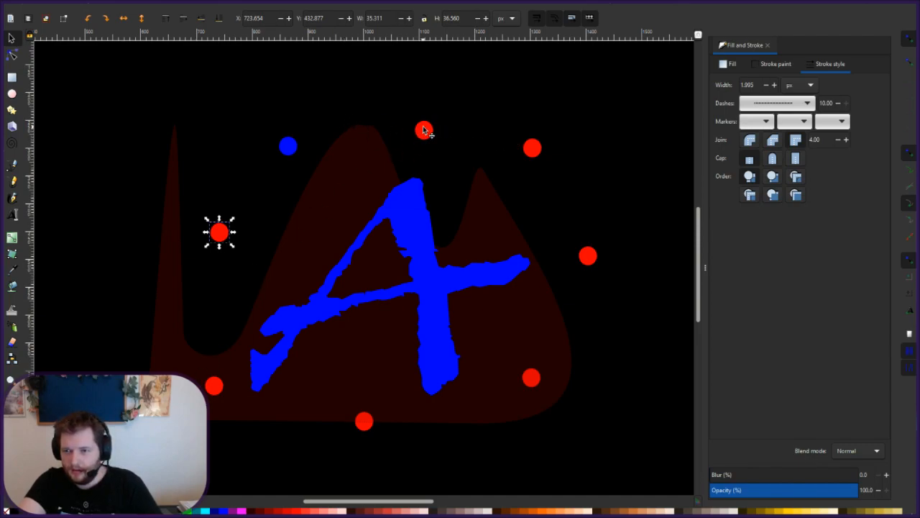
pyautogui.moveTo(426, 135); pyautogui.dragTo(420, 121)
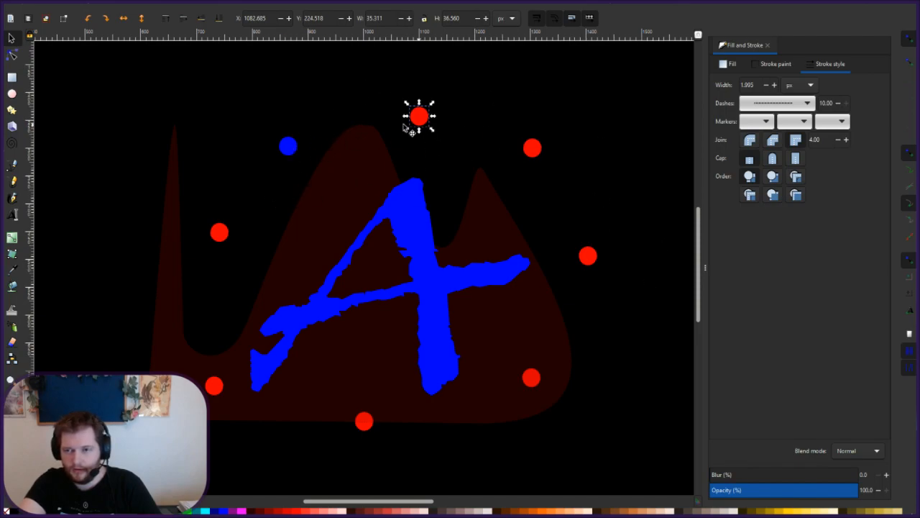
pyautogui.click(290, 148)
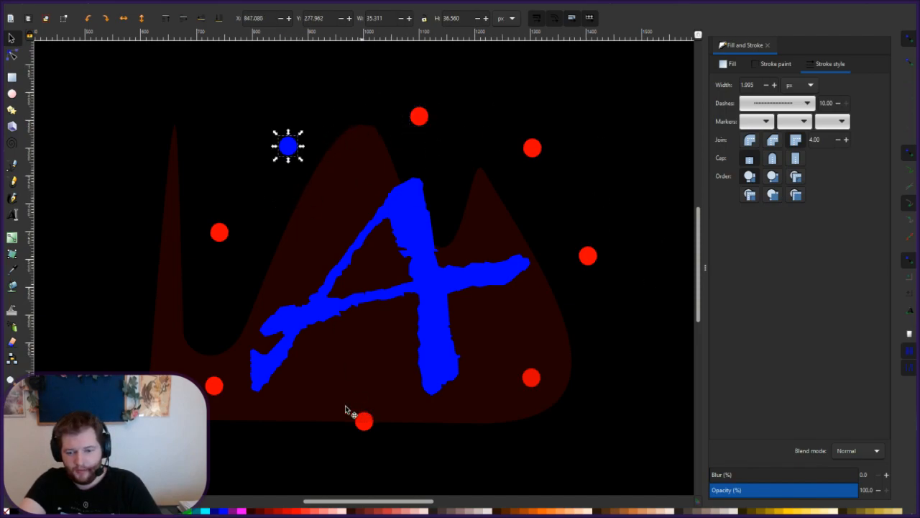
pyautogui.click(169, 511)
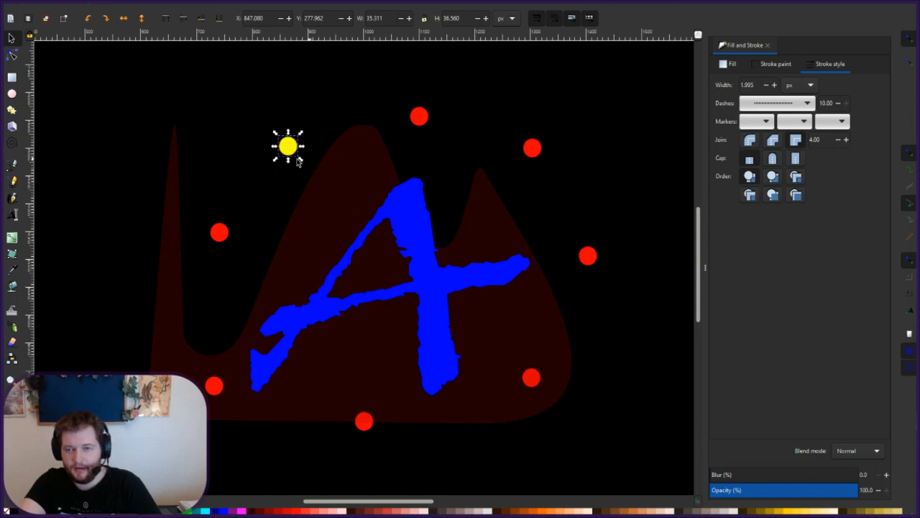
pyautogui.click(240, 140)
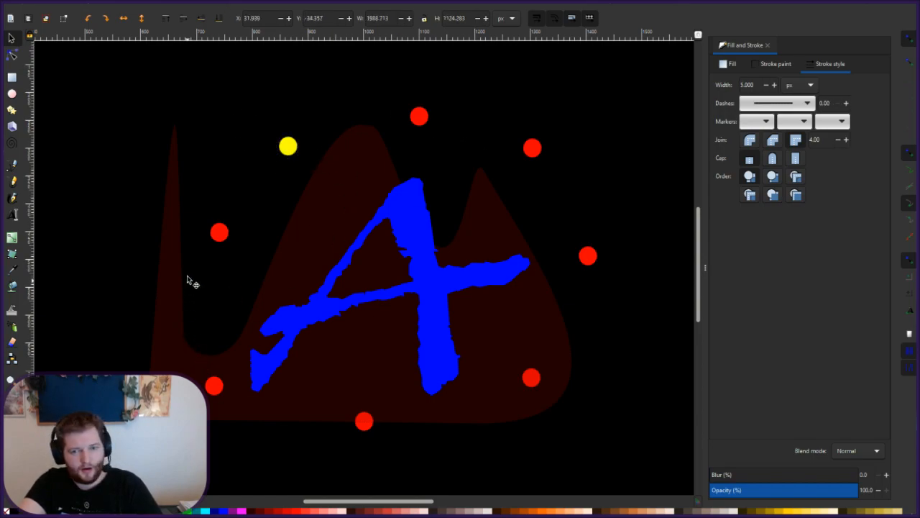
# Fill the dot left of the A with orange and the lower-left dot with green.
pyautogui.click(220, 232)
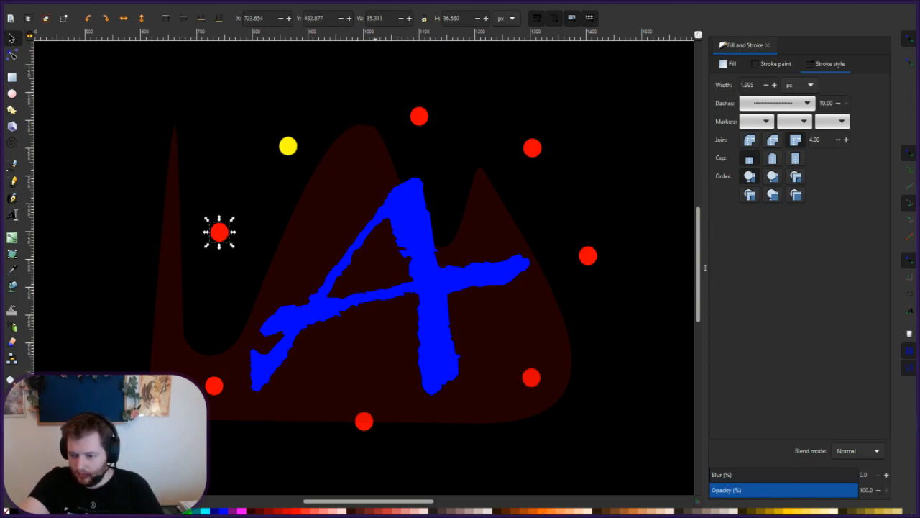
pyautogui.click(542, 511)
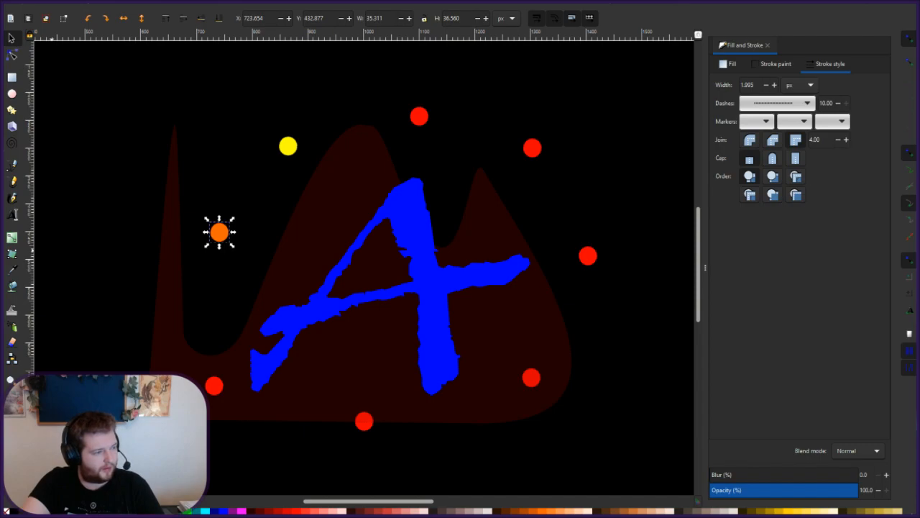
pyautogui.click(216, 386)
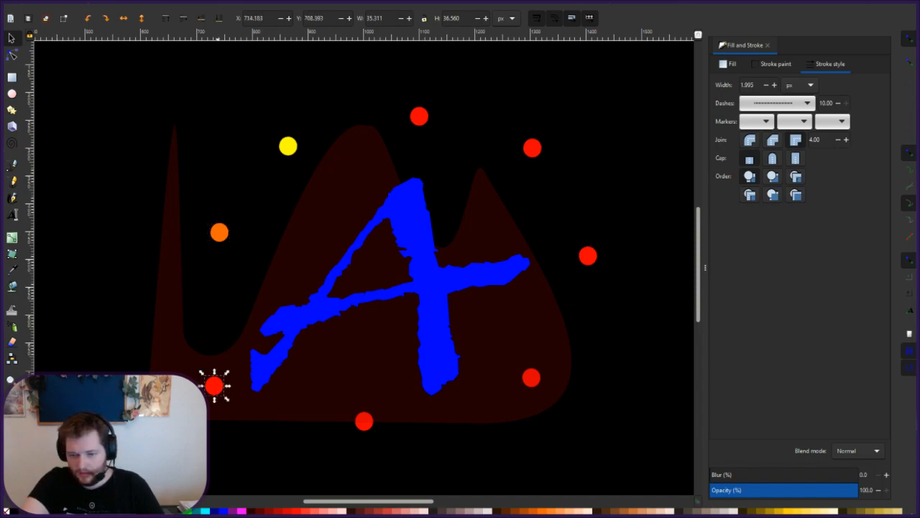
pyautogui.click(188, 511)
pyautogui.click(311, 399)
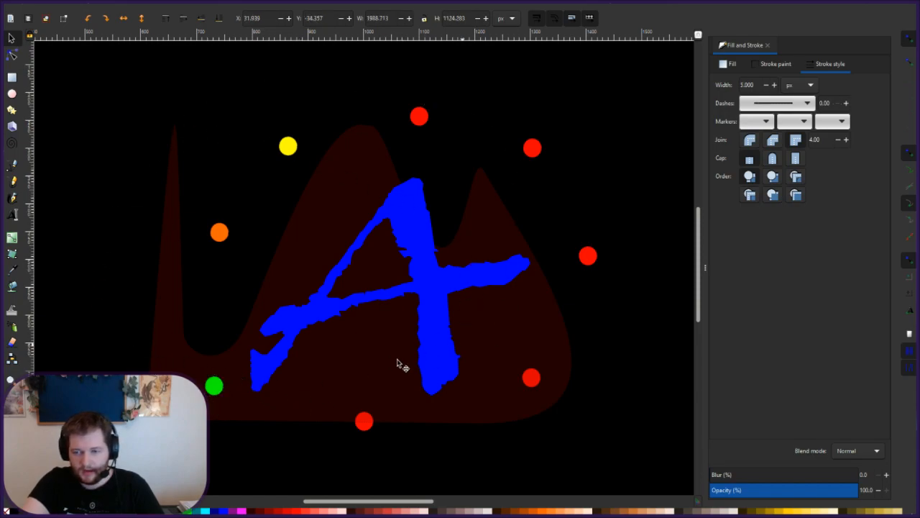
# Fill the dot beneath the A, on the dark shape's lower edge, with cyan.
pyautogui.click(363, 424)
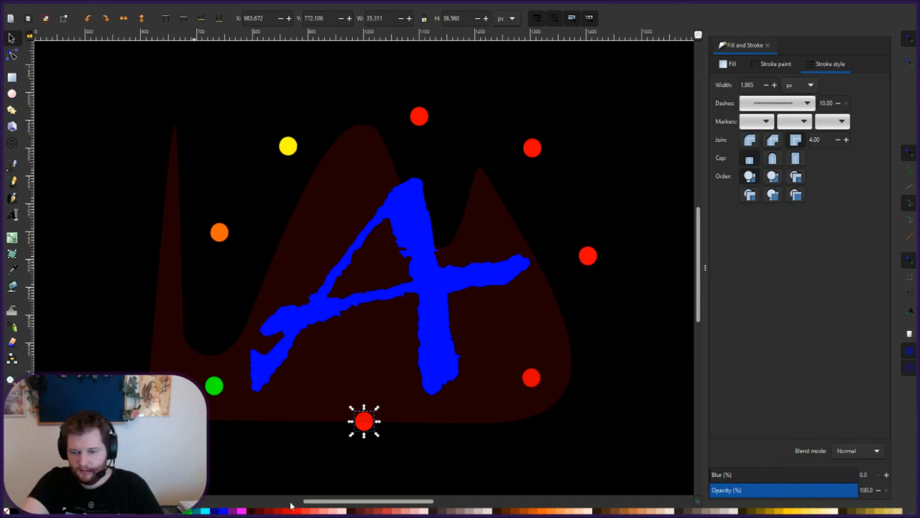
pyautogui.click(205, 511)
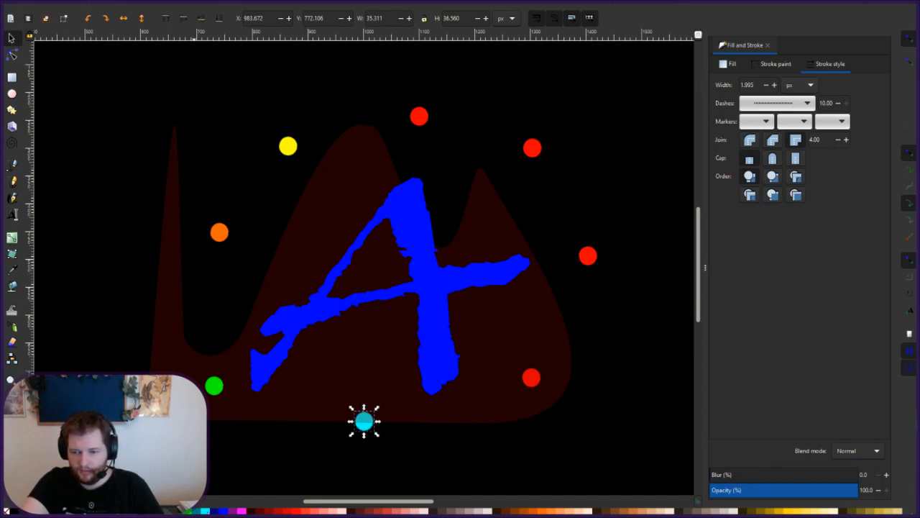
pyautogui.click(552, 446)
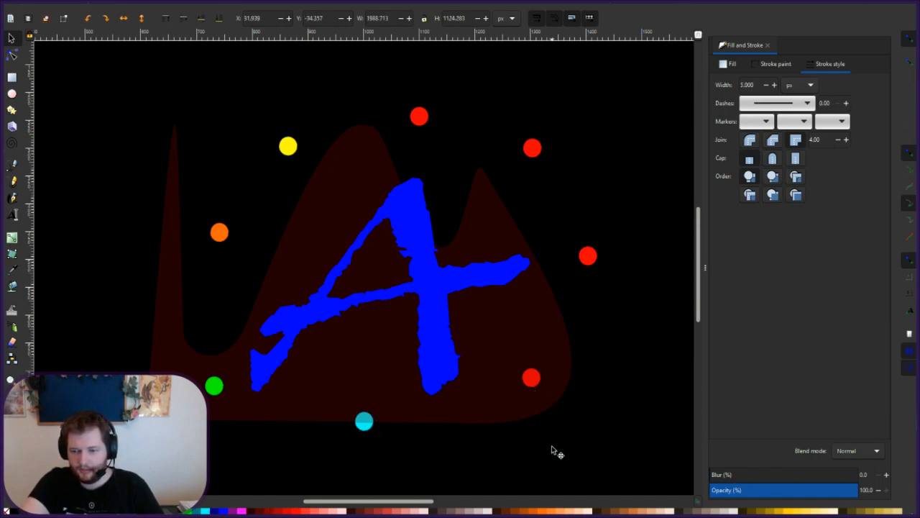
pyautogui.click(363, 428)
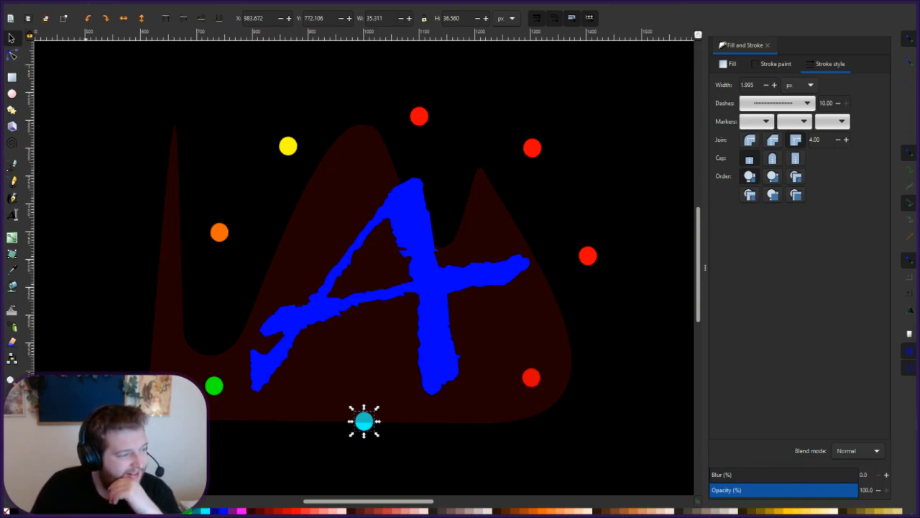
# Fill the lower-right dot inside the dark red shape with brown.
pyautogui.click(531, 379)
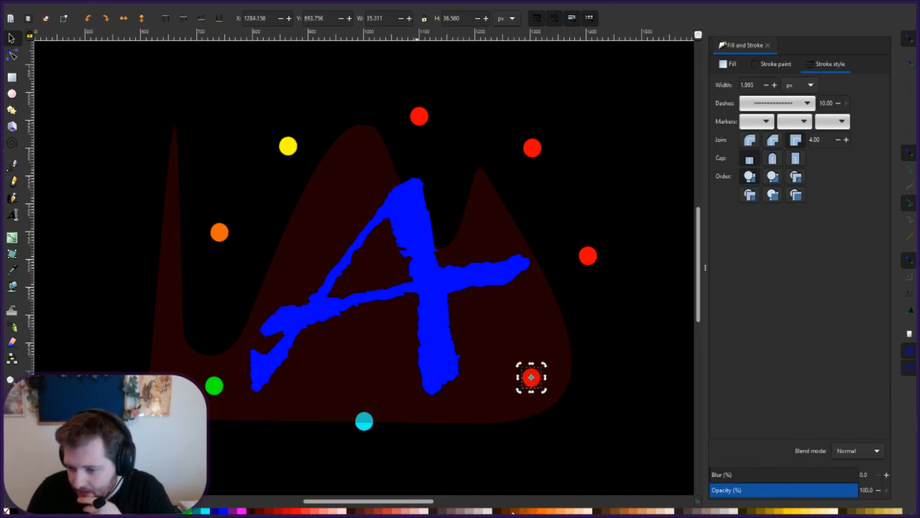
pyautogui.click(514, 511)
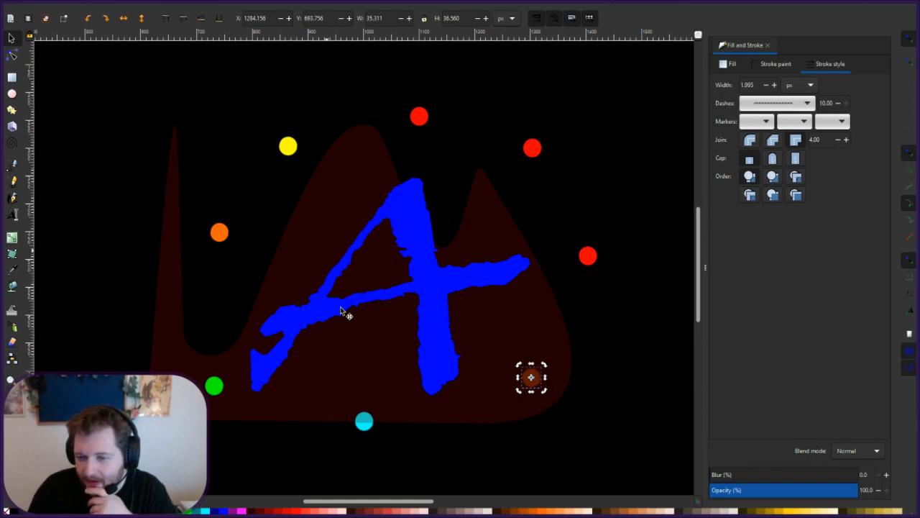
pyautogui.click(631, 400)
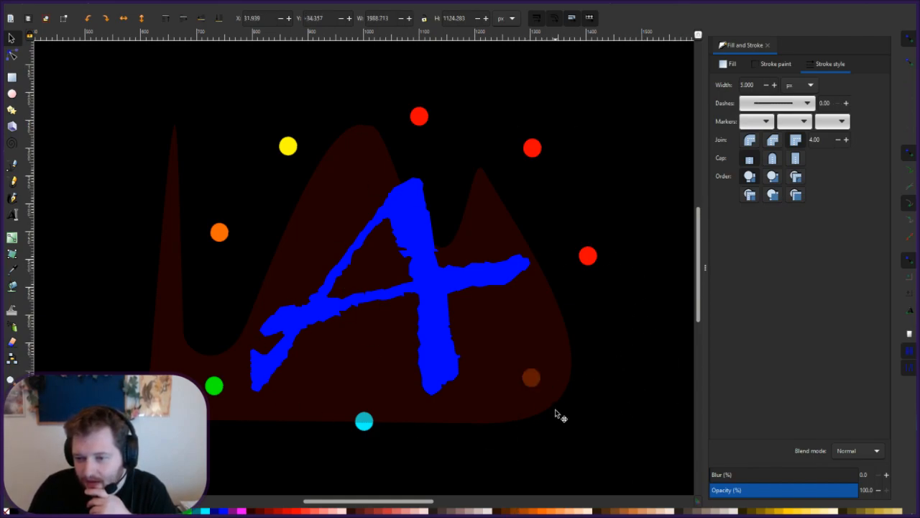
pyautogui.click(532, 379)
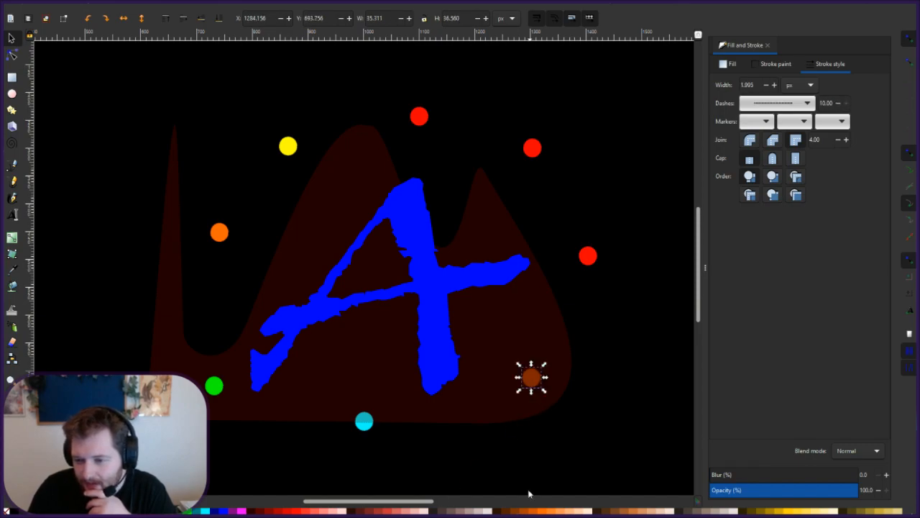
pyautogui.click(572, 450)
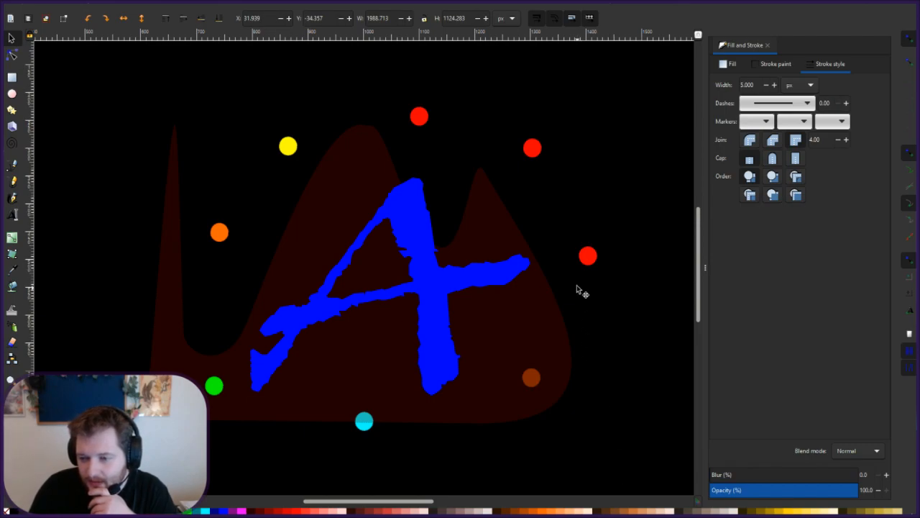
# Fill the far-right dot outside the dark shape with a grayish pink.
pyautogui.click(589, 258)
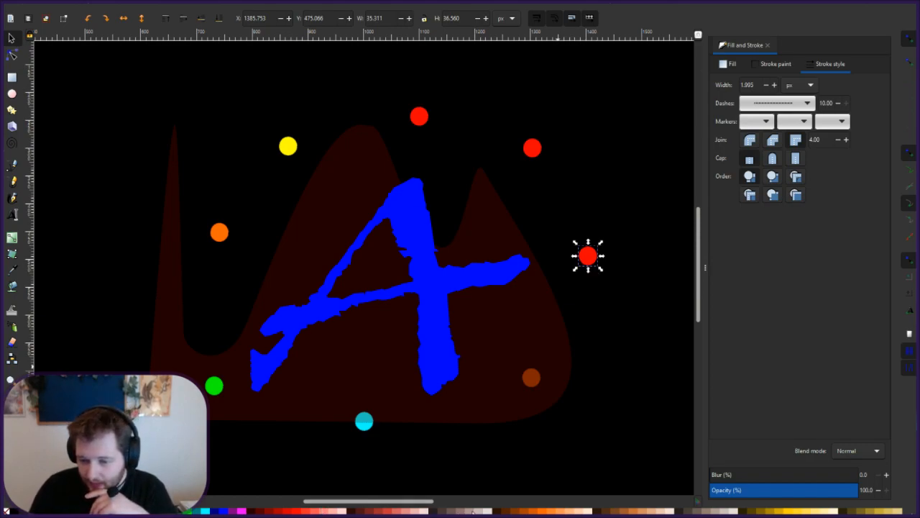
pyautogui.click(472, 511)
pyautogui.click(617, 391)
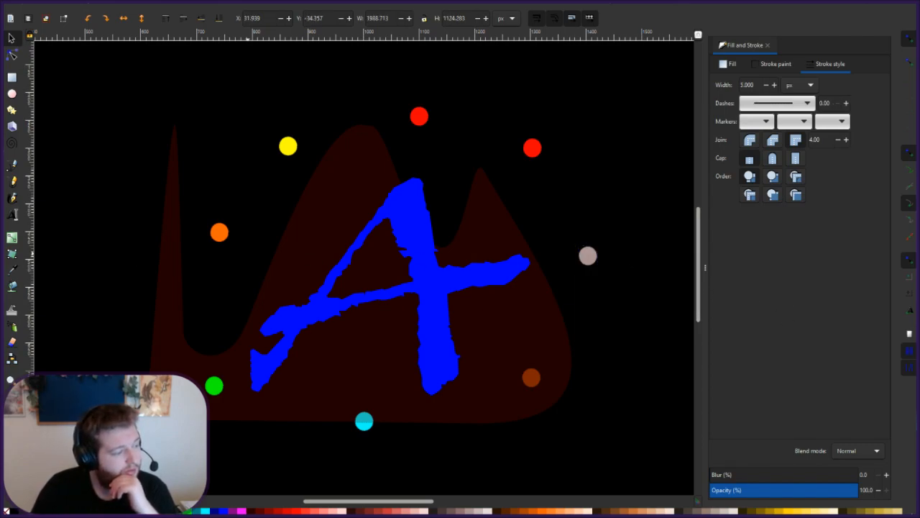
# Fill the upper-right dot with pink, settling on the lighter shade.
pyautogui.click(533, 150)
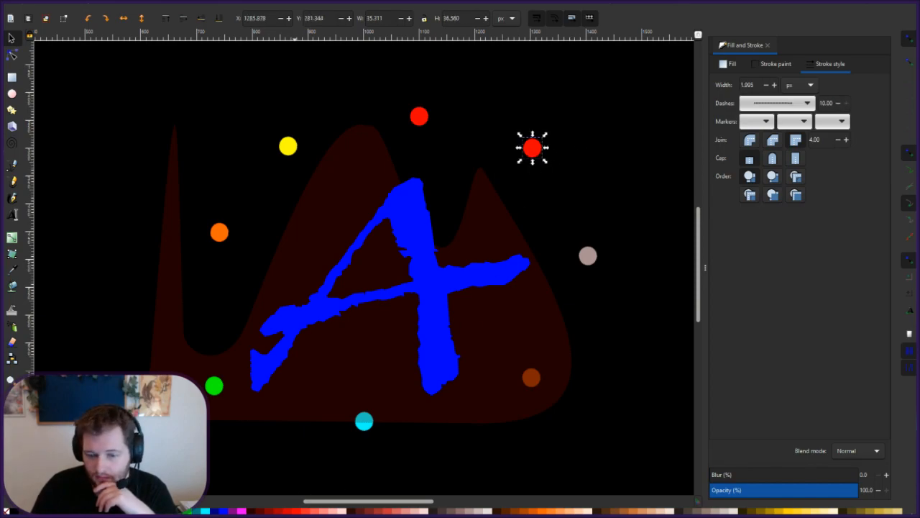
pyautogui.click(324, 511)
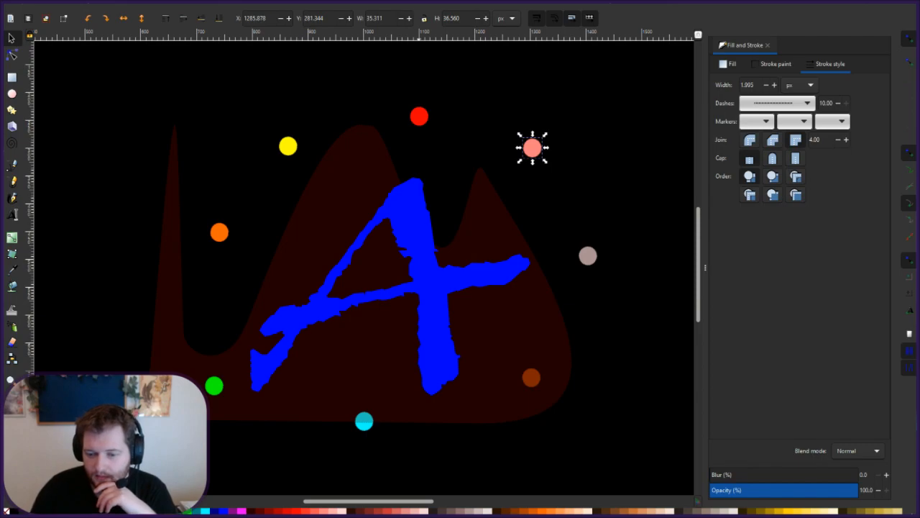
pyautogui.click(335, 510)
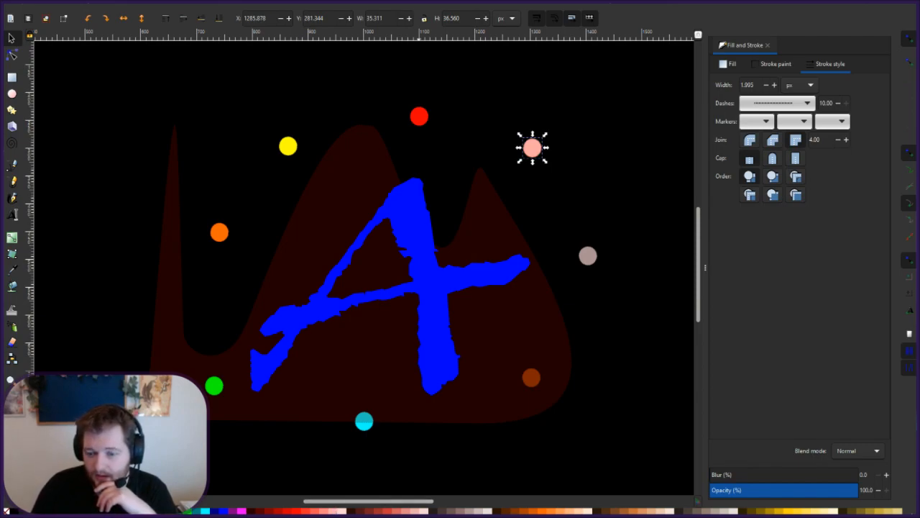
# Fill the upper-right dot with a more saturated salmon pink and deselect it.
pyautogui.click(325, 511)
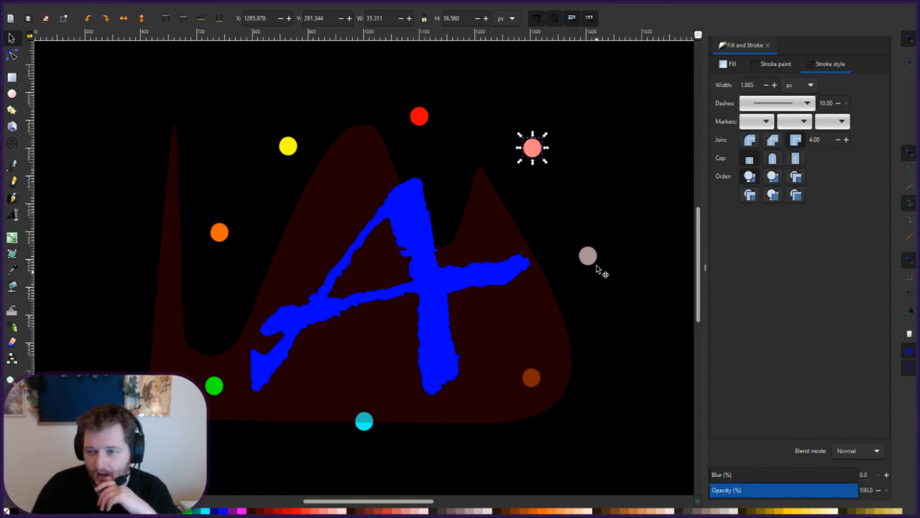
pyautogui.click(624, 187)
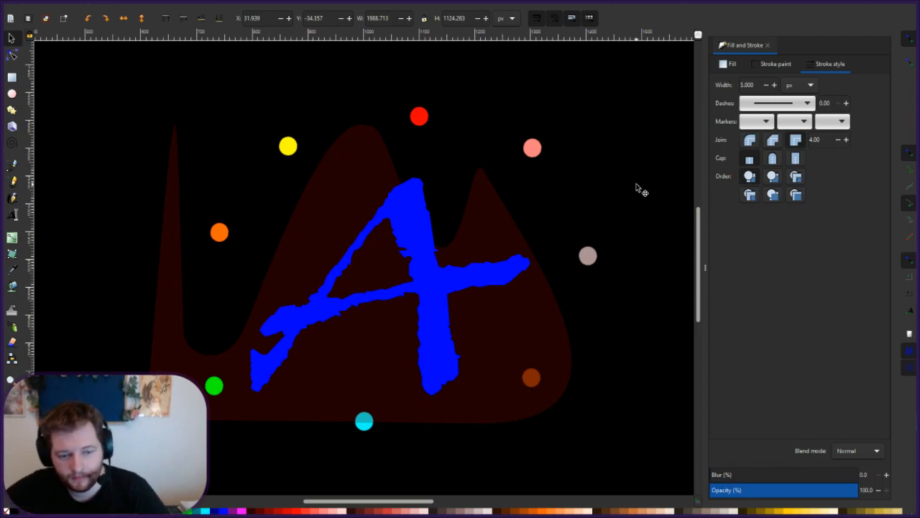
# Try dark blue on the dot beneath the A, then return it to cyan.
pyautogui.click(364, 423)
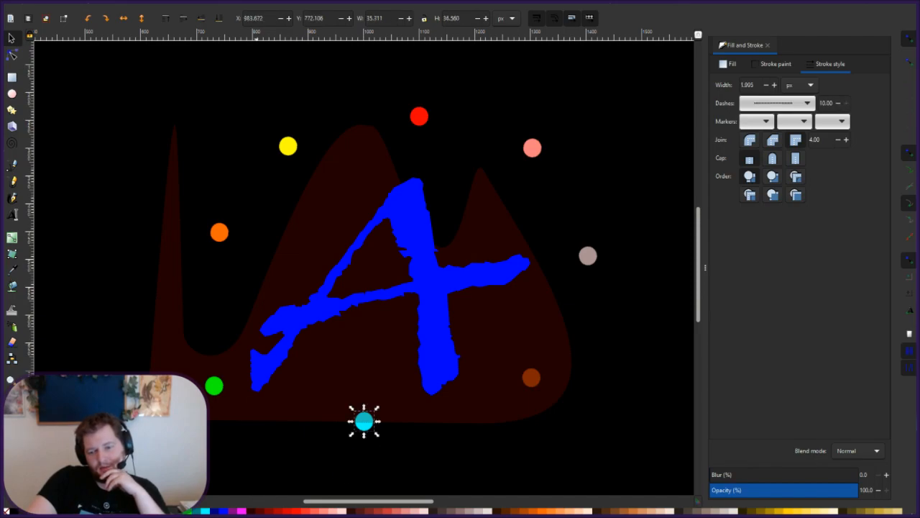
pyautogui.click(214, 511)
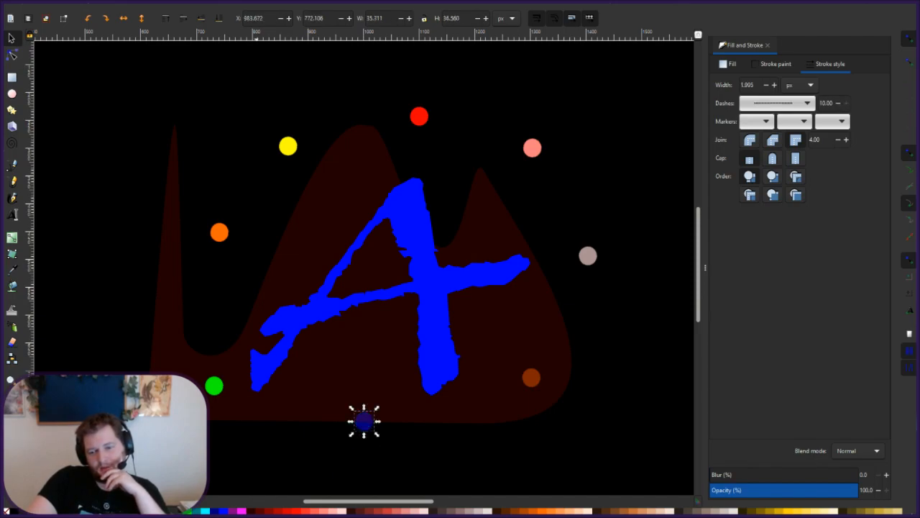
pyautogui.click(205, 511)
pyautogui.click(610, 378)
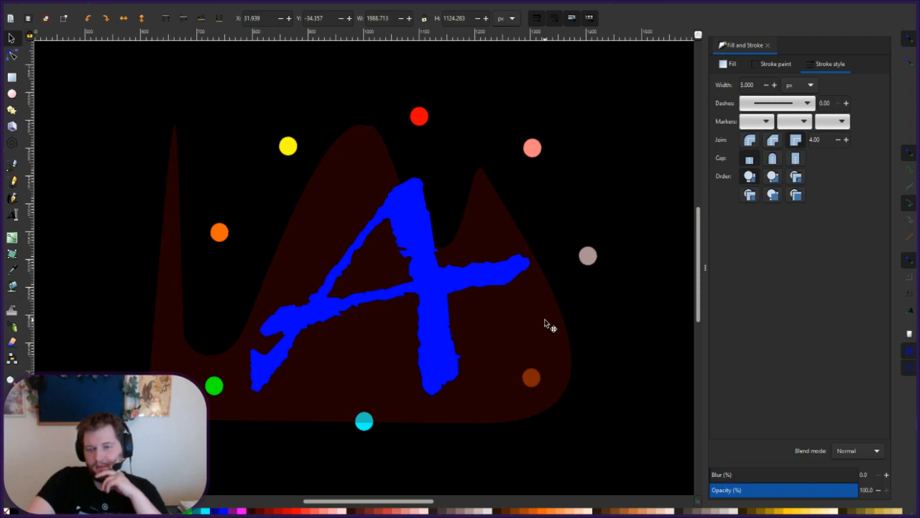
pyautogui.click(221, 235)
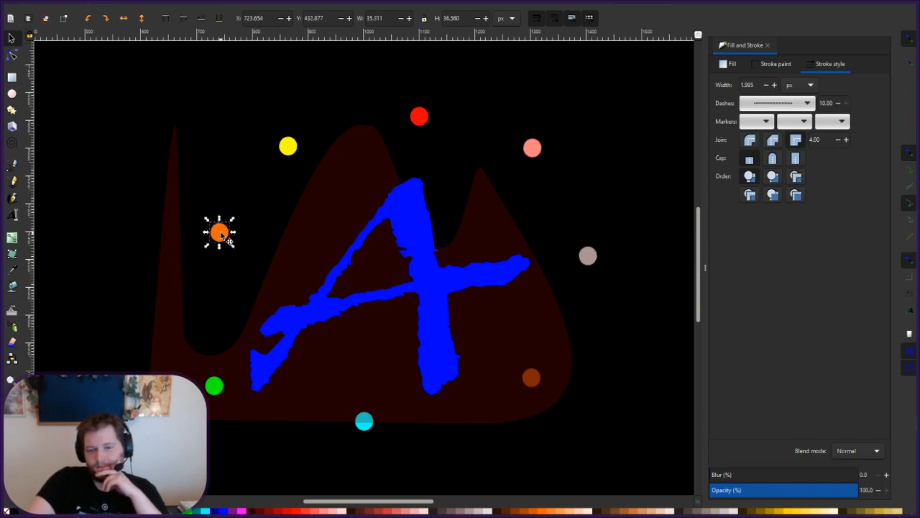
pyautogui.click(200, 161)
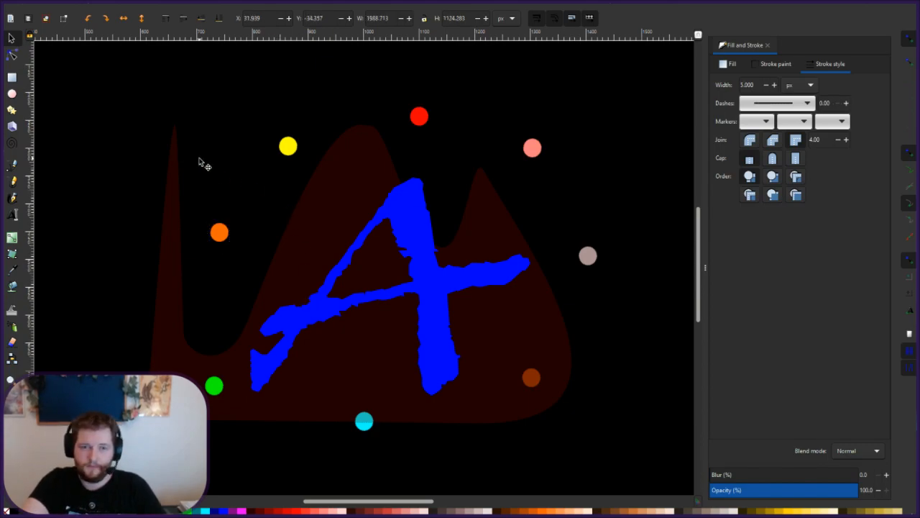
# Draw a small cyan star above the dark shape's narrow left peak and give it 3 corners.
pyautogui.click(11, 110)
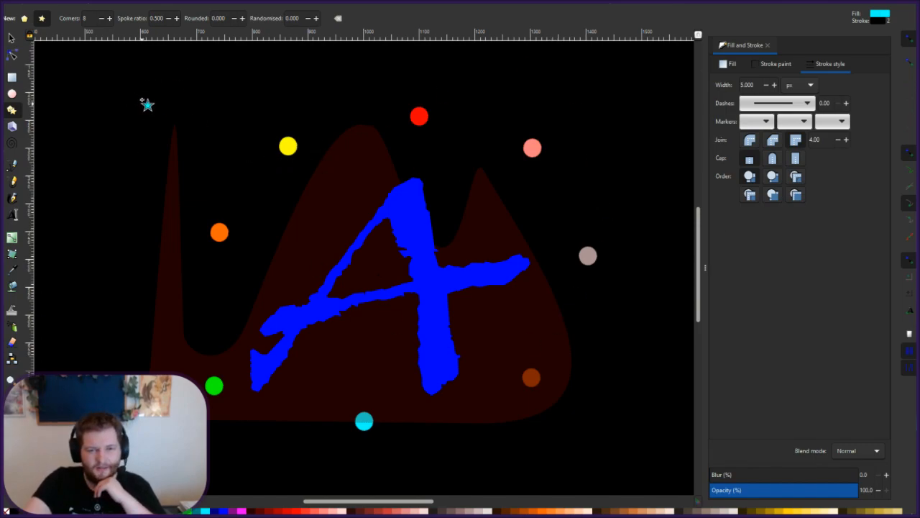
pyautogui.moveTo(142, 81); pyautogui.dragTo(164, 99)
pyautogui.moveTo(102, 20); pyautogui.dragTo(65, 14)
pyautogui.write('3')
pyautogui.press('Return')
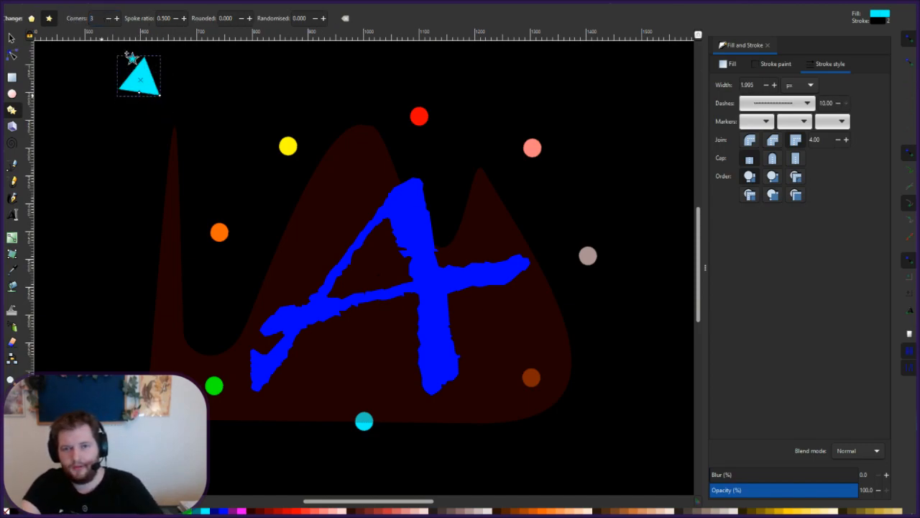
# Set the star's corner count to 4, then delete the star.
pyautogui.moveTo(100, 19); pyautogui.dragTo(87, 20)
pyautogui.write('4')
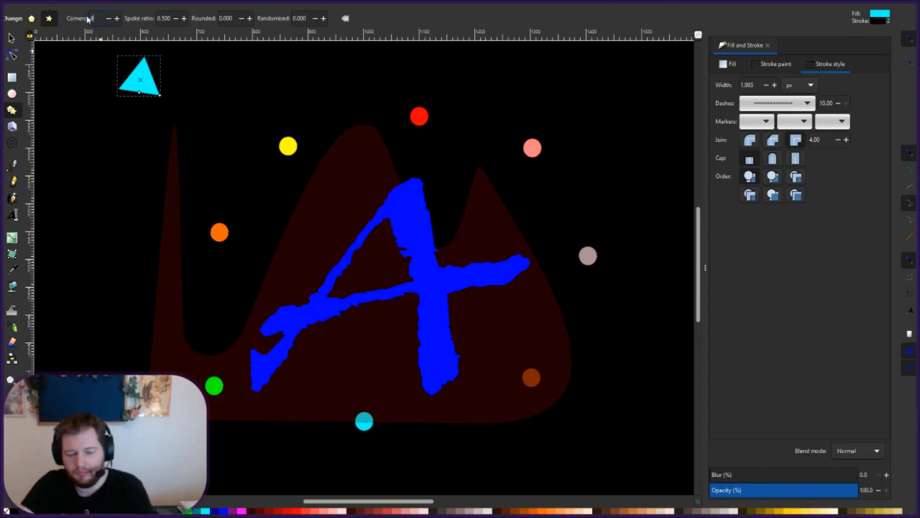
pyautogui.press('Return')
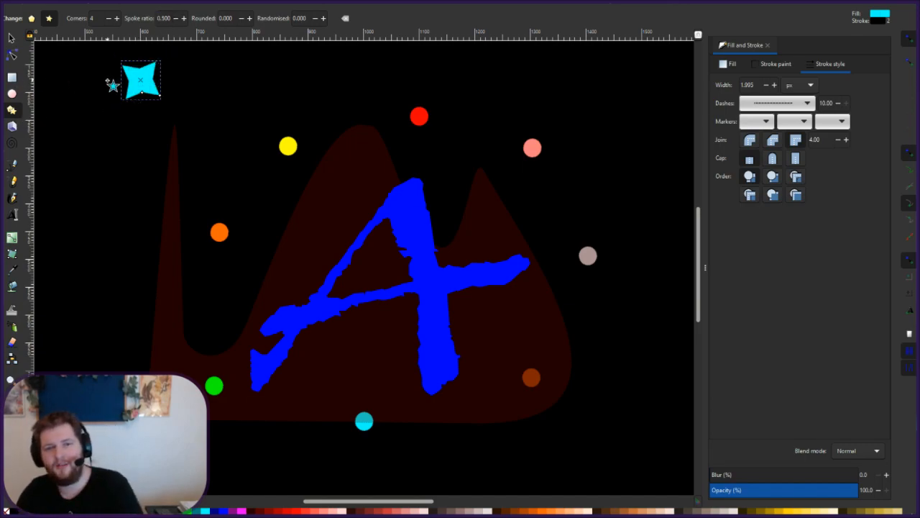
pyautogui.press('Delete')
# Draw a cyan rounded rectangle about 44 by 38 px just above the dark shape's narrow left peak.
pyautogui.click(12, 77)
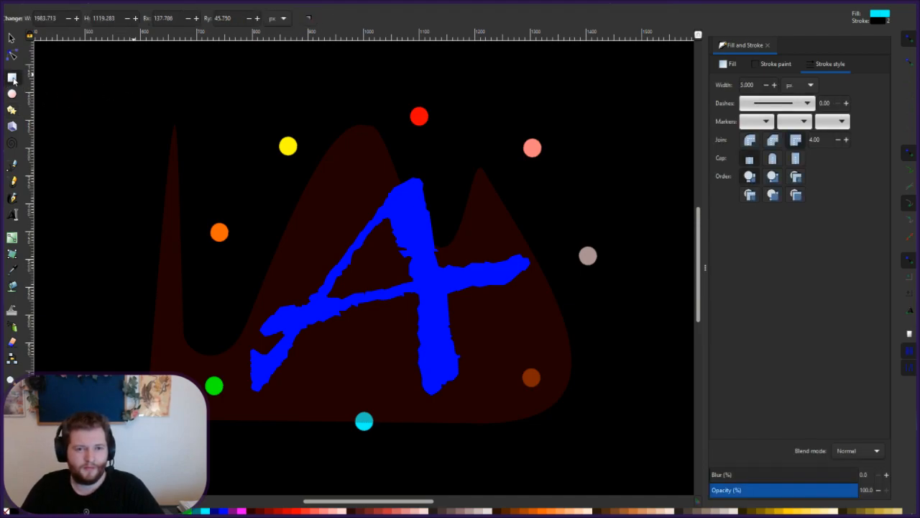
pyautogui.moveTo(164, 86); pyautogui.dragTo(186, 106)
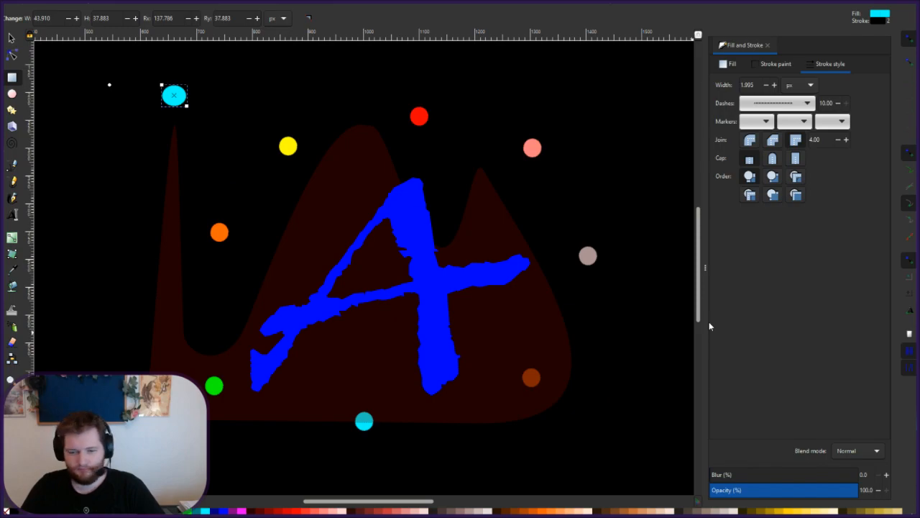
pyautogui.press('Escape')
pyautogui.click(176, 96)
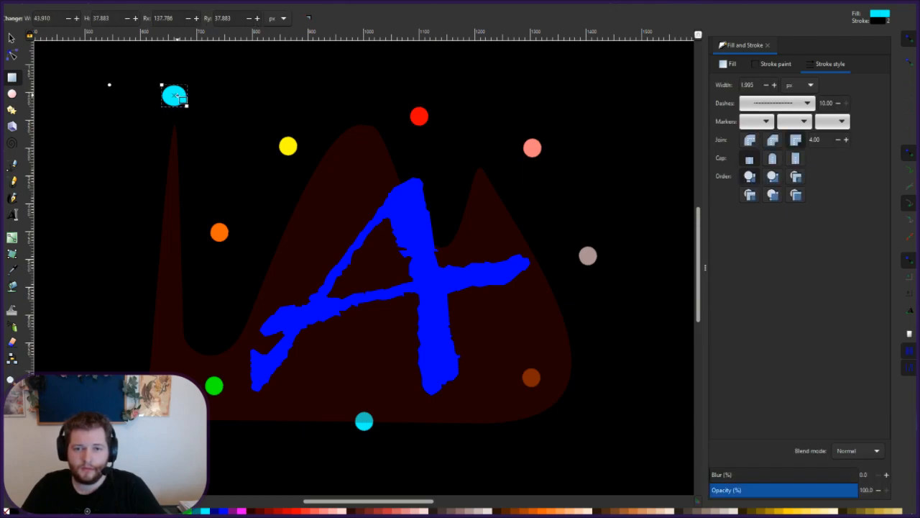
pyautogui.press('Escape')
# Select the cyan rounded shape above the left peak and switch between its scaling and rotation handles.
pyautogui.click(12, 40)
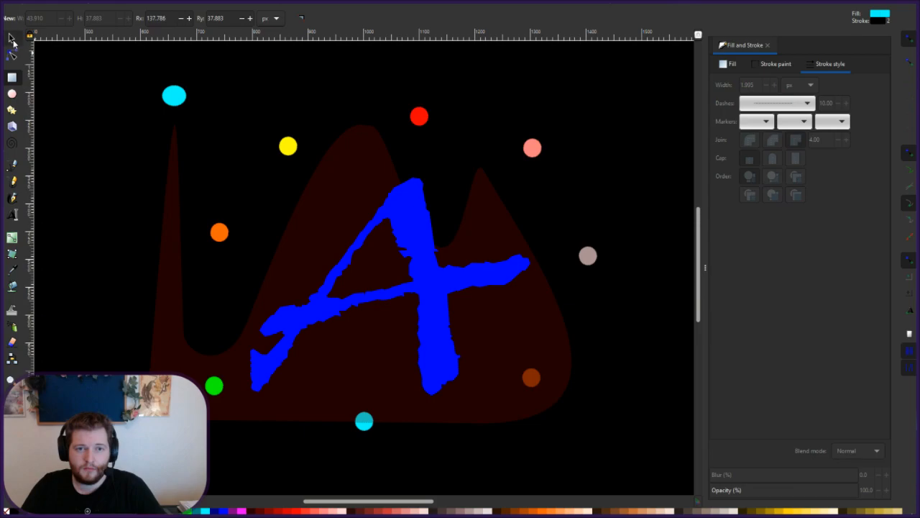
pyautogui.click(175, 98)
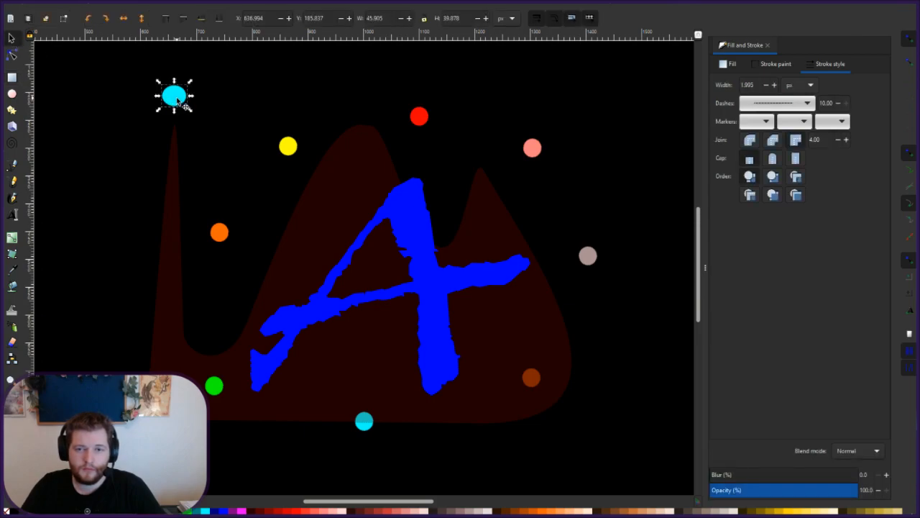
pyautogui.press('Escape')
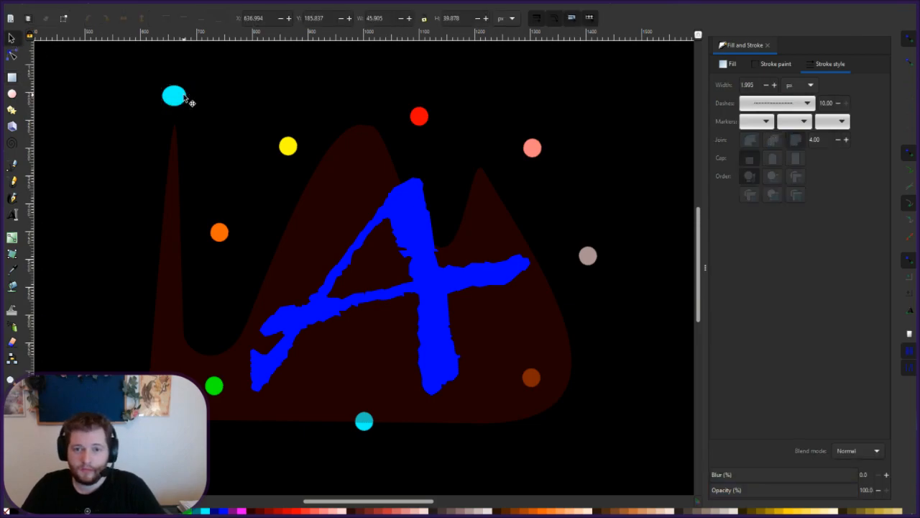
pyautogui.click(176, 96)
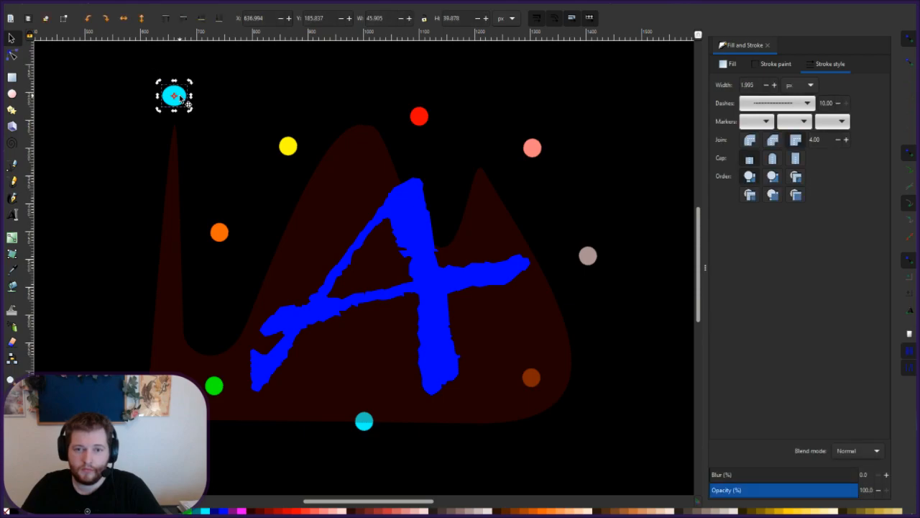
pyautogui.click(182, 95)
pyautogui.click(182, 96)
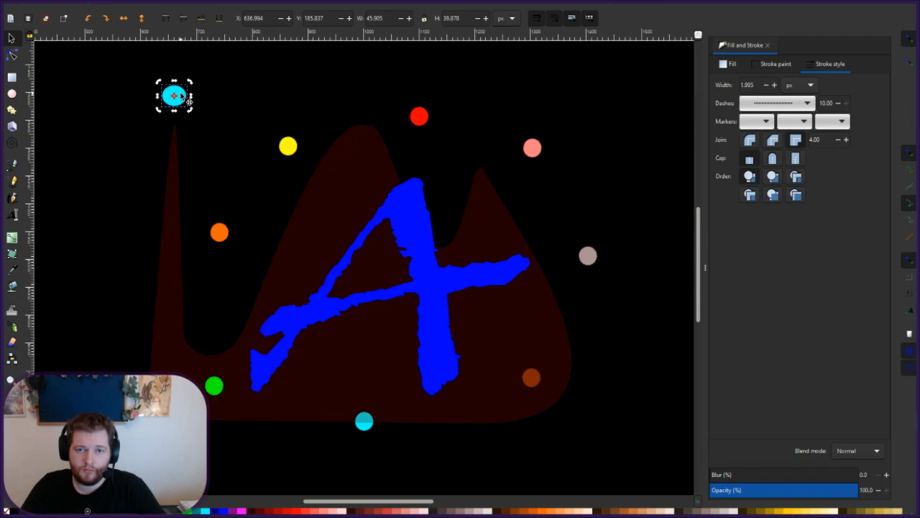
pyautogui.click(183, 98)
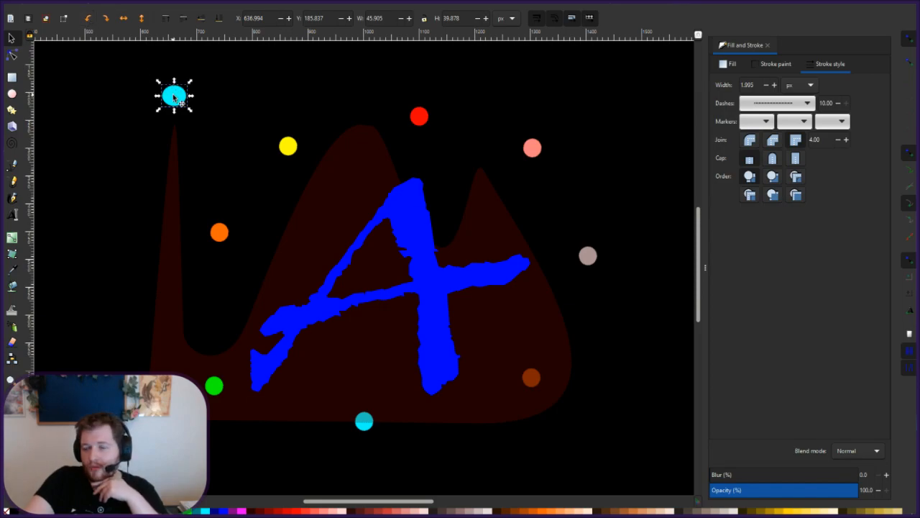
pyautogui.scroll(2, 173, 98)
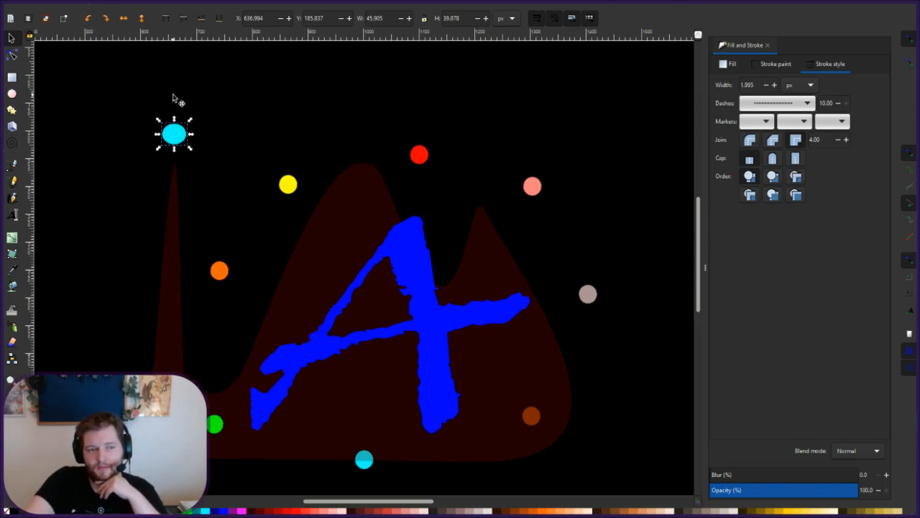
pyautogui.scroll(-2, 173, 98)
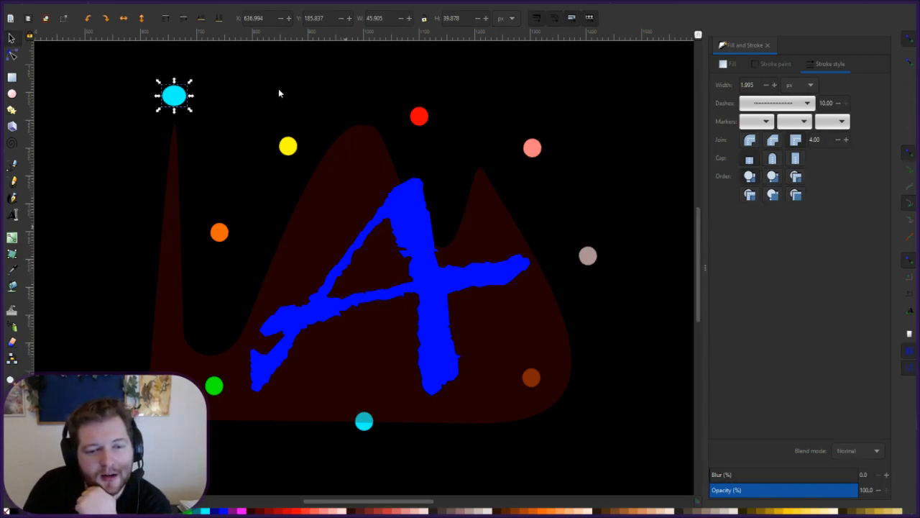
# Try a different stroke dash pattern on the cyan rounded shape and undo the change.
pyautogui.click(809, 105)
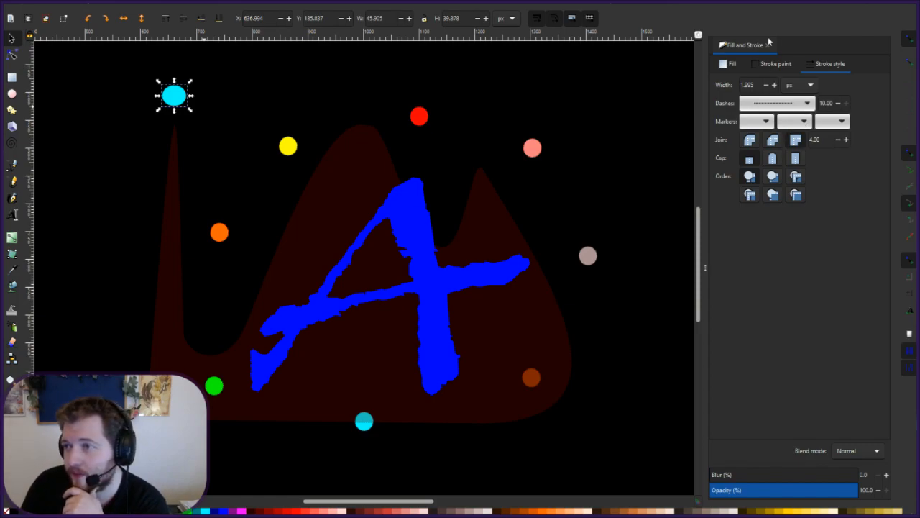
pyautogui.click(806, 141)
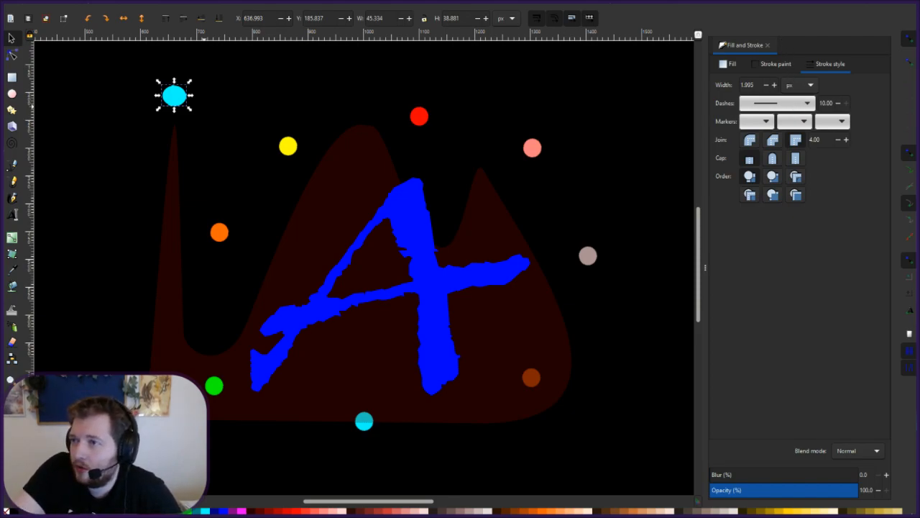
pyautogui.hotkey('ctrl', 'z')
pyautogui.hotkey('ctrl', 'z')
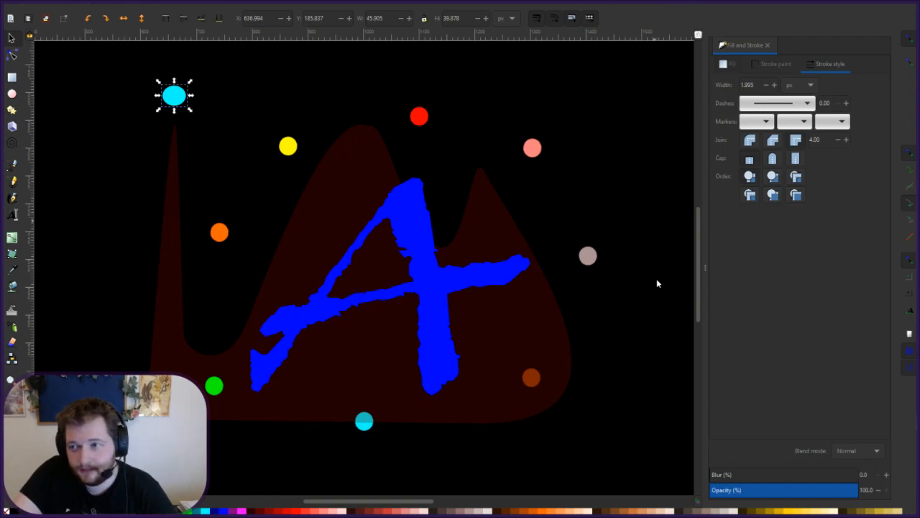
# Show the cyan shape's fill settings, select the background object beneath it, and reselect the shape.
pyautogui.click(730, 64)
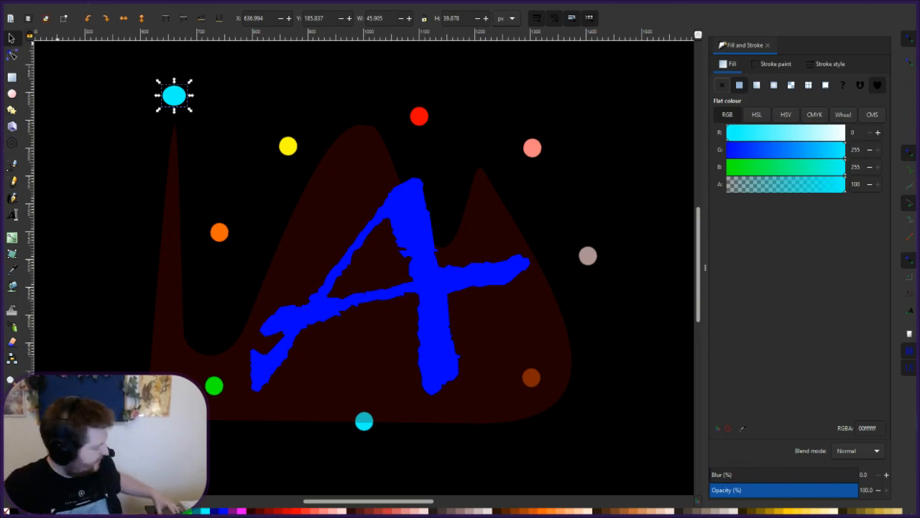
pyautogui.keyDown('alt'); pyautogui.click(174, 97); pyautogui.keyUp('alt')
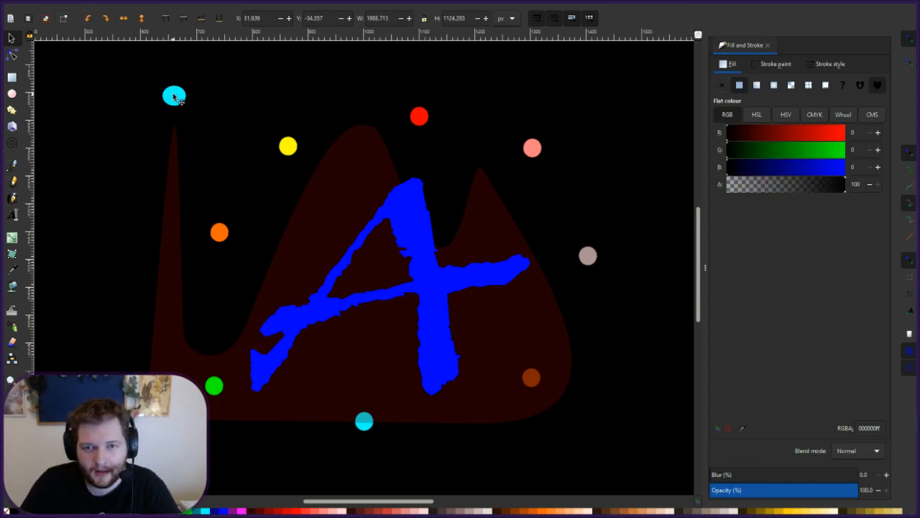
pyautogui.click(174, 98)
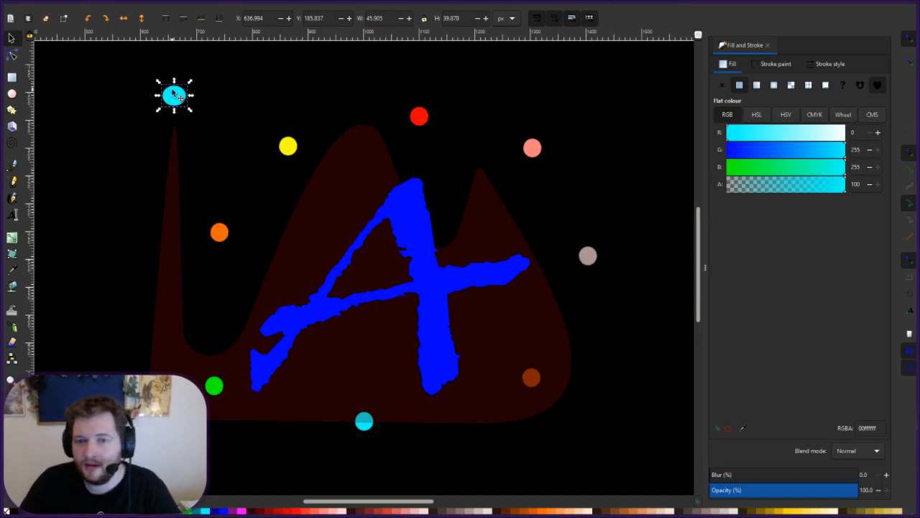
# Rotate the cyan rounded shape counterclockwise about its center, then try stretching it horizontally and undo the stretch.
pyautogui.click(174, 95)
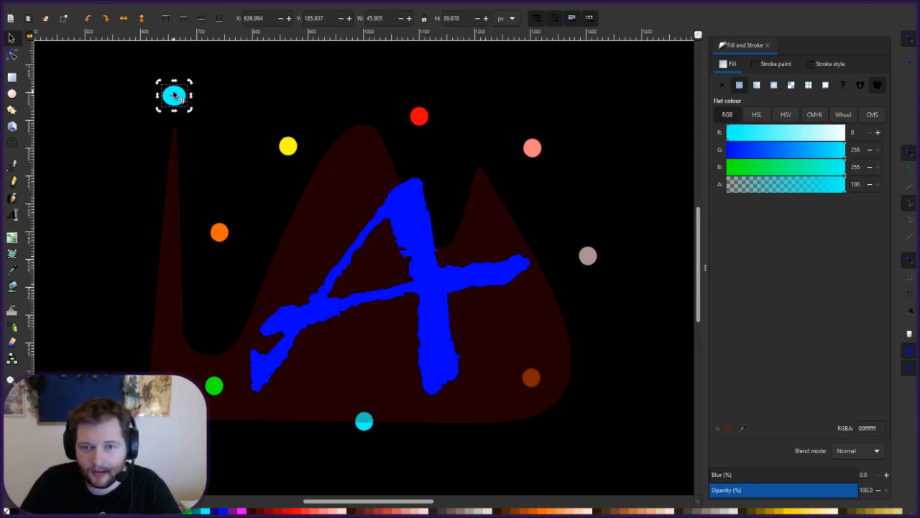
pyautogui.moveTo(189, 84); pyautogui.dragTo(182, 62)
pyautogui.moveTo(213, 95); pyautogui.dragTo(221, 95)
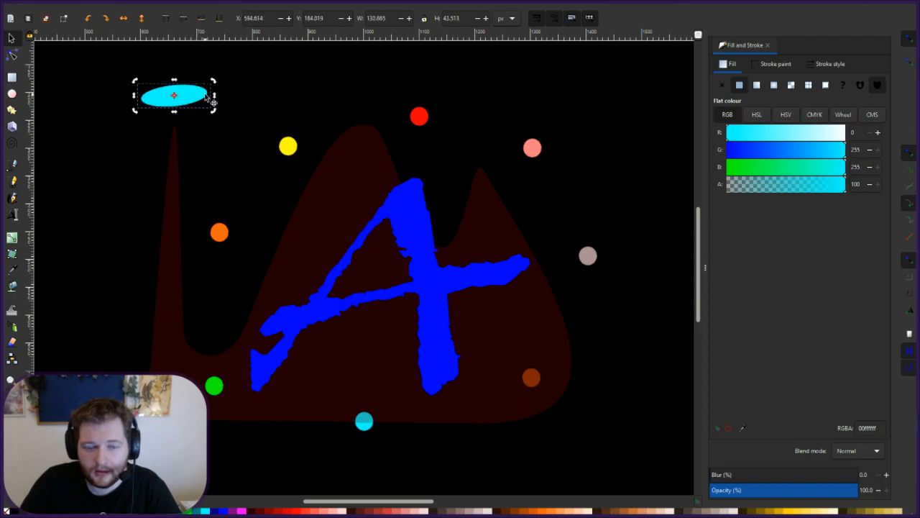
pyautogui.hotkey('ctrl', 'z')
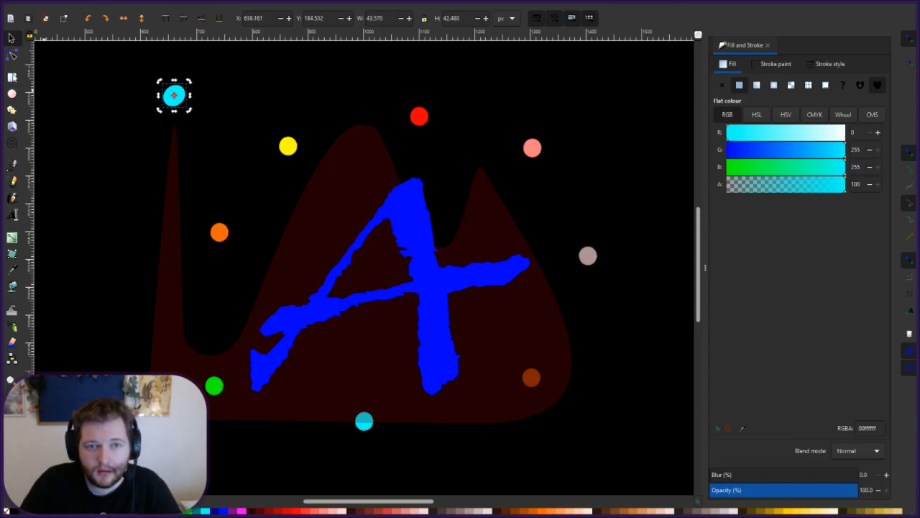
# Inspect the rotated shape's rectangle handles, then cycle the selection to the object underneath and back.
pyautogui.click(11, 77)
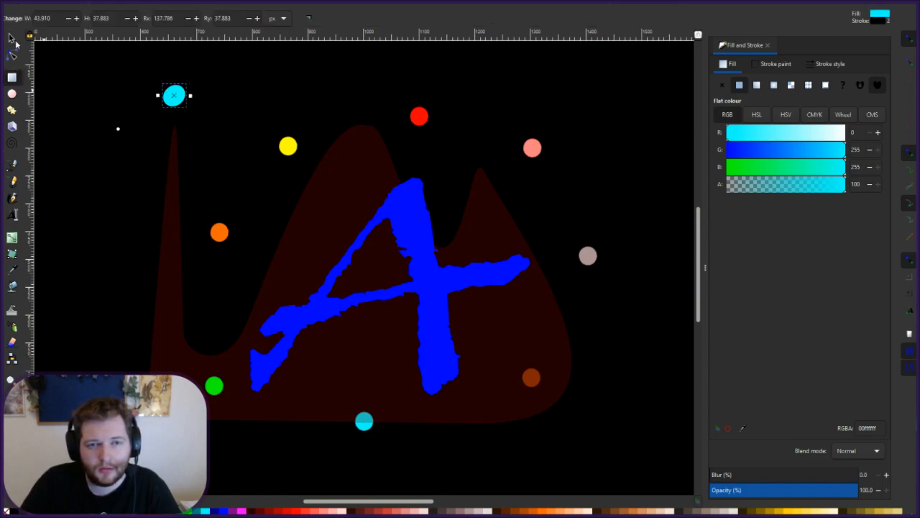
pyautogui.click(16, 40)
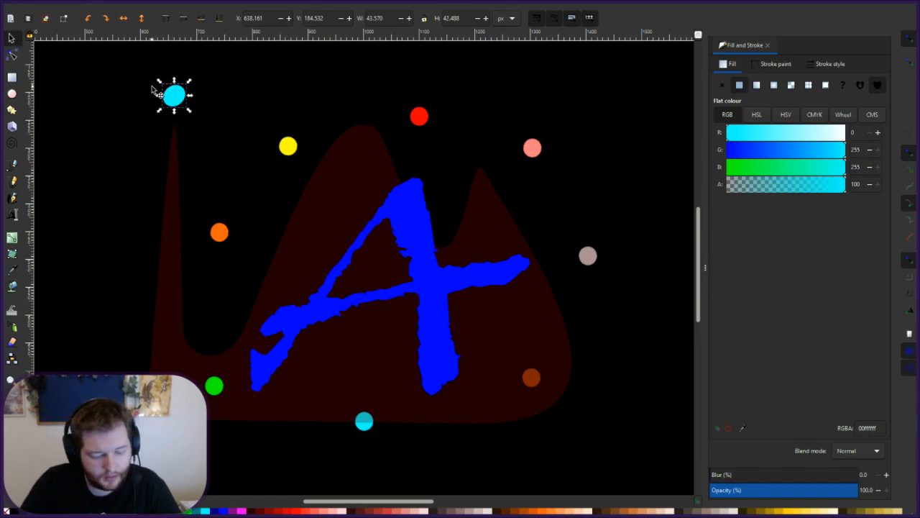
pyautogui.keyDown('alt'); pyautogui.click(177, 97); pyautogui.keyUp('alt')
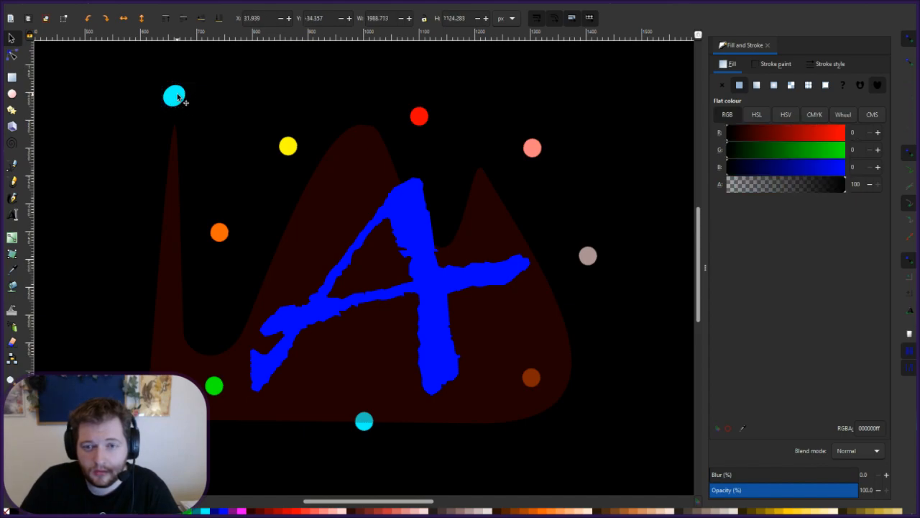
pyautogui.keyDown('alt'); pyautogui.click(178, 97); pyautogui.keyUp('alt')
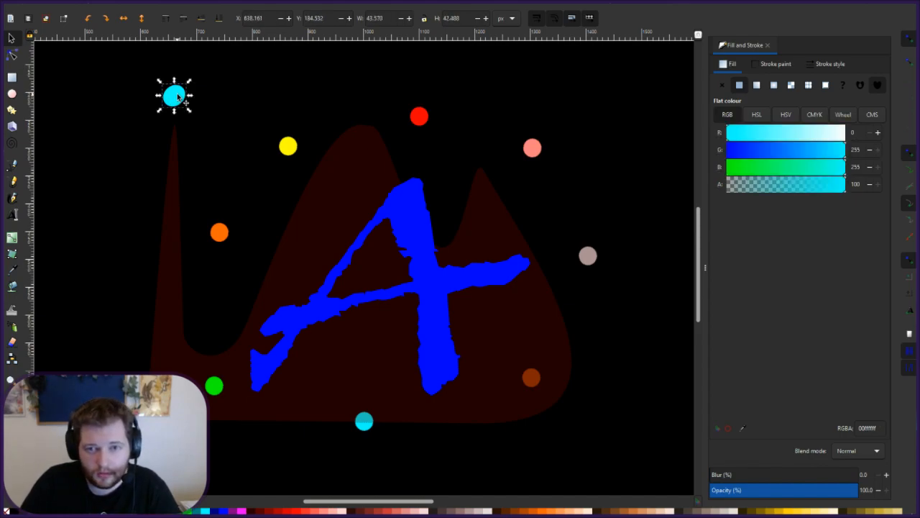
# Reselect the cyan rounded shape and enlarge it down and to the left to about 180 by 179 px.
pyautogui.press('Escape')
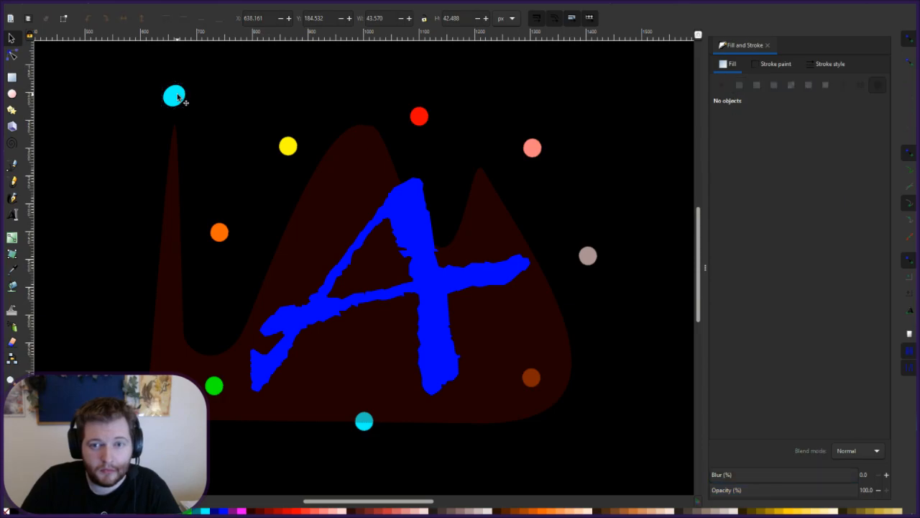
pyautogui.click(173, 103)
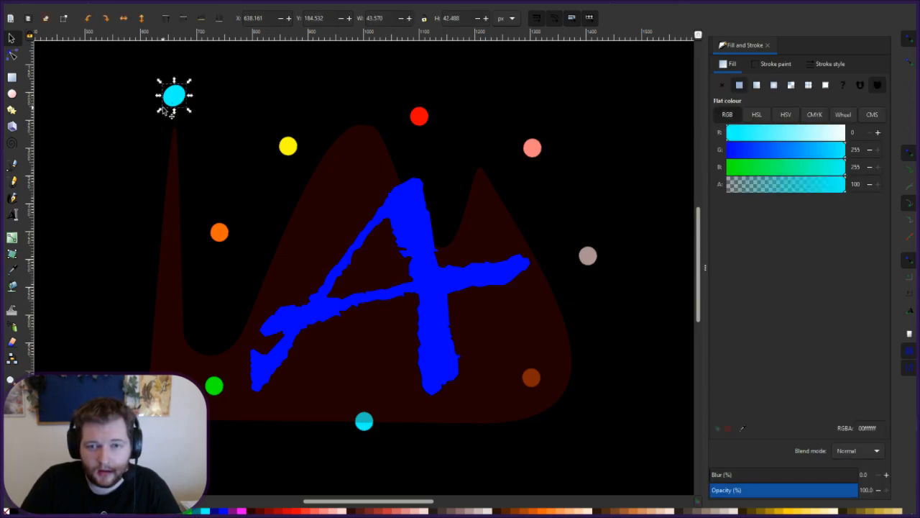
pyautogui.moveTo(160, 112); pyautogui.dragTo(86, 184)
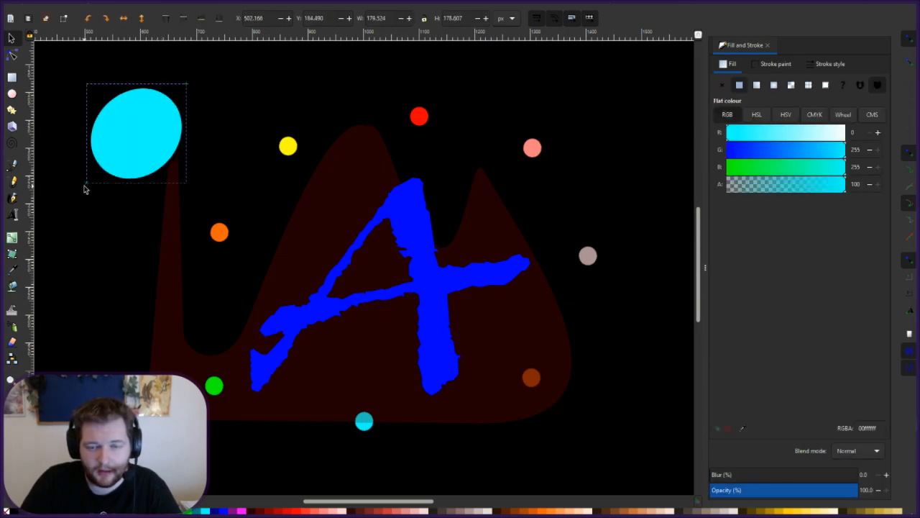
pyautogui.click(117, 169)
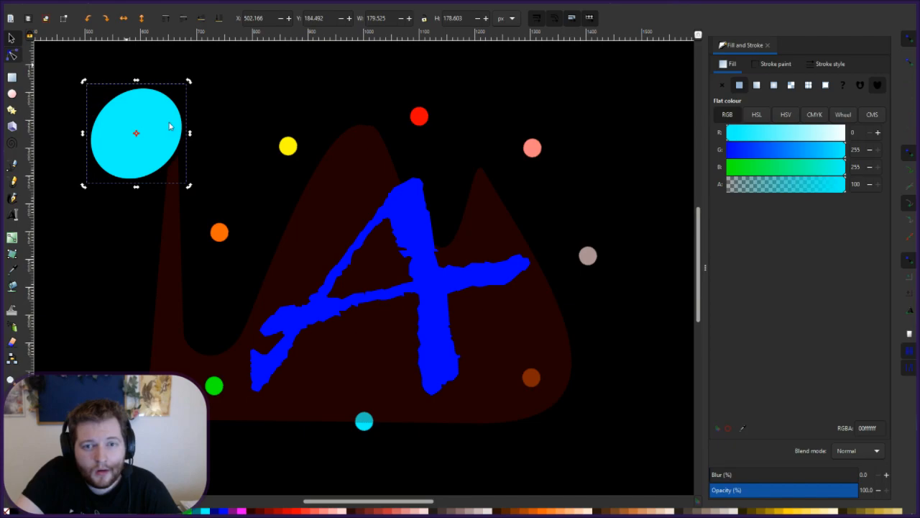
# Reshape the cyan shape with its rectangle size and corner handles into a sharp-cornered tilted square about 308 by 310 px.
pyautogui.press('n')
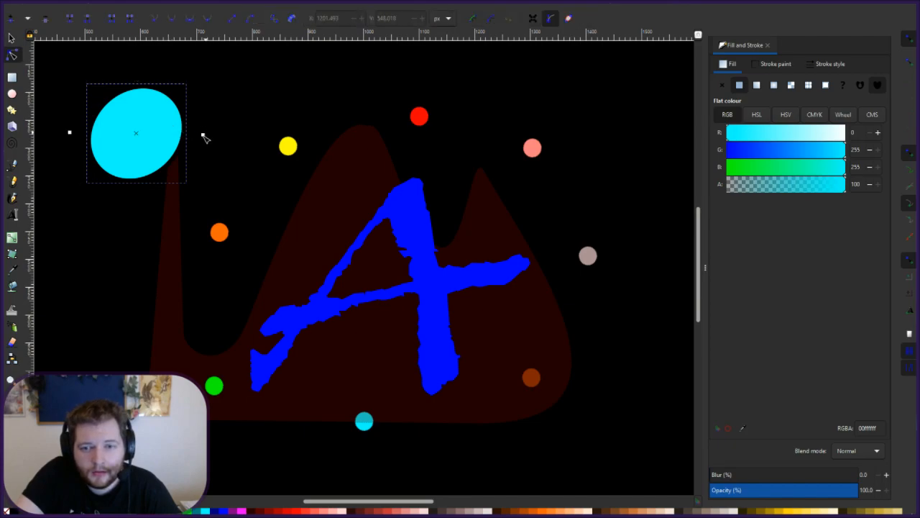
pyautogui.moveTo(203, 136); pyautogui.dragTo(242, 140)
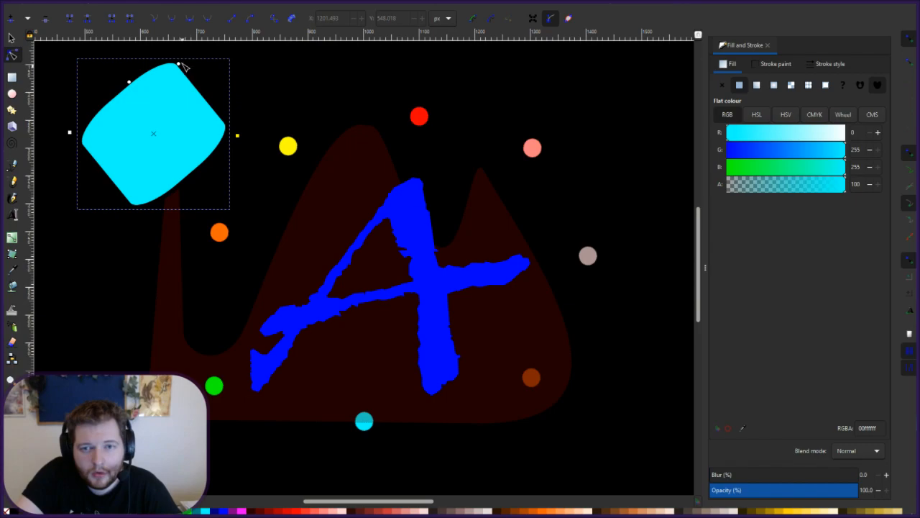
pyautogui.moveTo(197, 82); pyautogui.dragTo(144, 56)
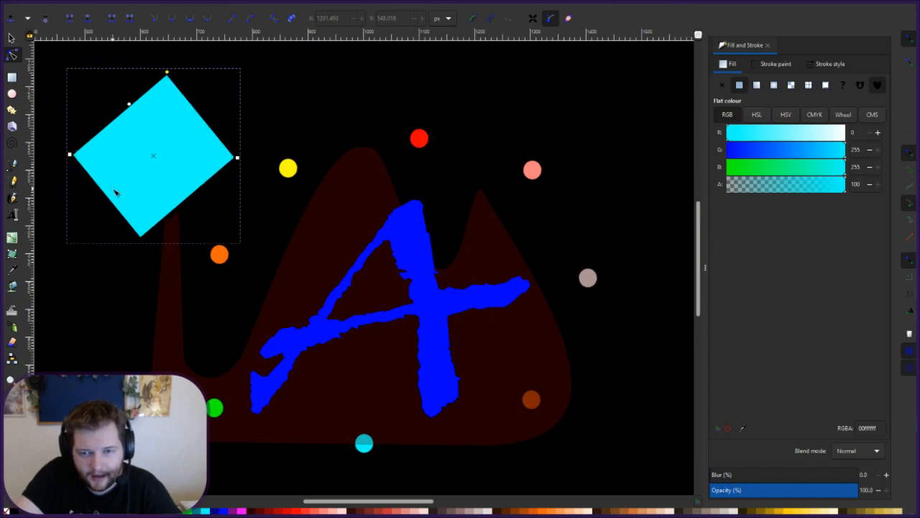
pyautogui.moveTo(237, 157)
pyautogui.mouseDown()
pyautogui.moveTo(202, 152)
pyautogui.moveTo(209, 139)
pyautogui.moveTo(214, 165)
pyautogui.moveTo(228, 176)
pyautogui.moveTo(233, 164)
pyautogui.mouseUp()
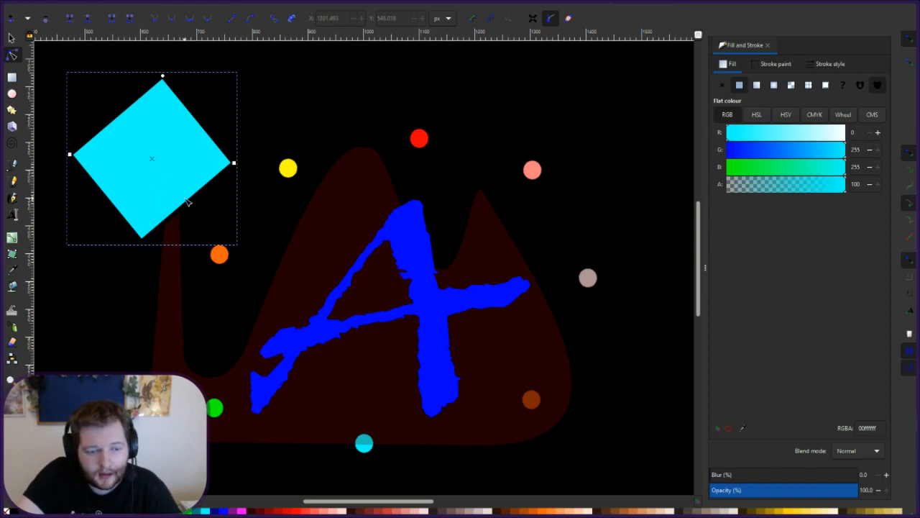
pyautogui.moveTo(236, 164); pyautogui.dragTo(236, 157)
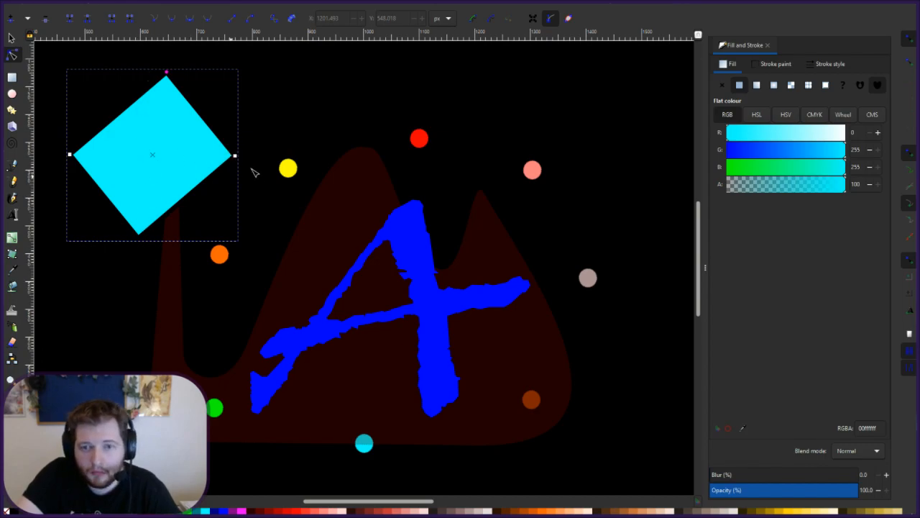
# Scale the tilted square to about 223 by 264 px and rotate it slightly counterclockwise into an upright diamond.
pyautogui.press('s')
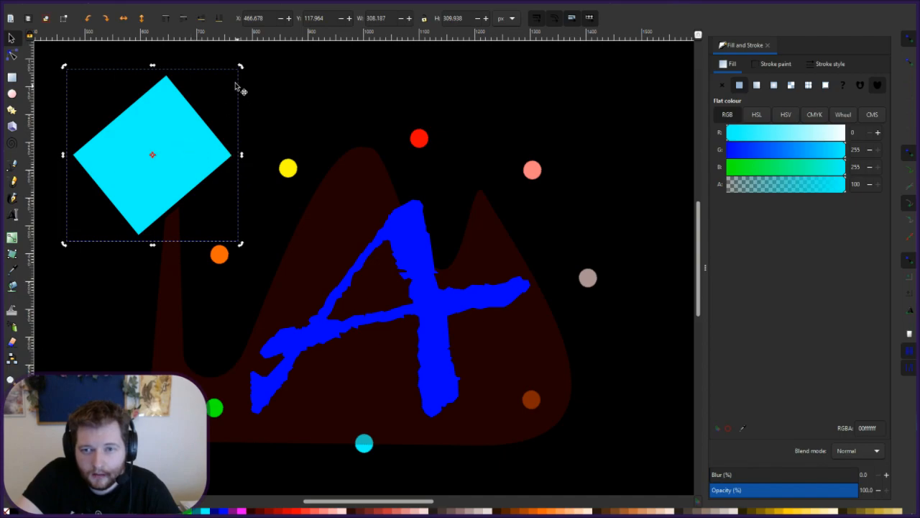
pyautogui.click(208, 117)
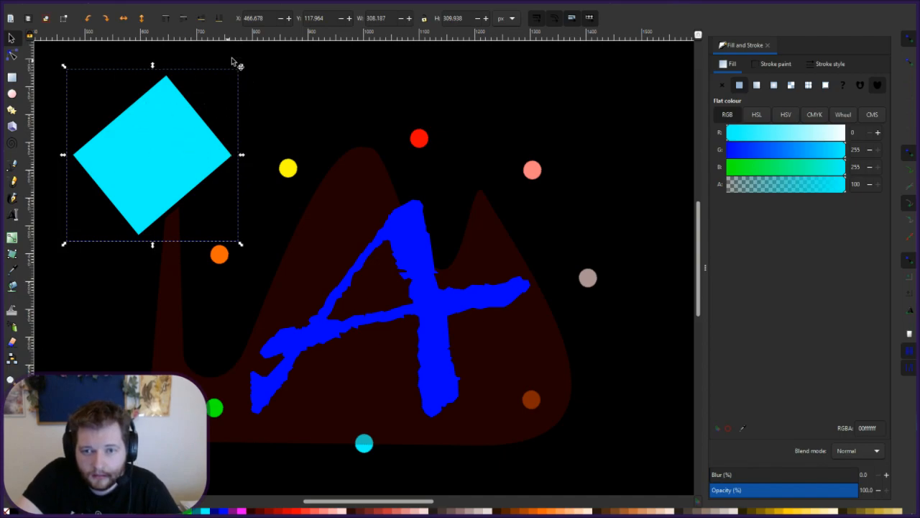
pyautogui.moveTo(243, 68); pyautogui.dragTo(195, 93)
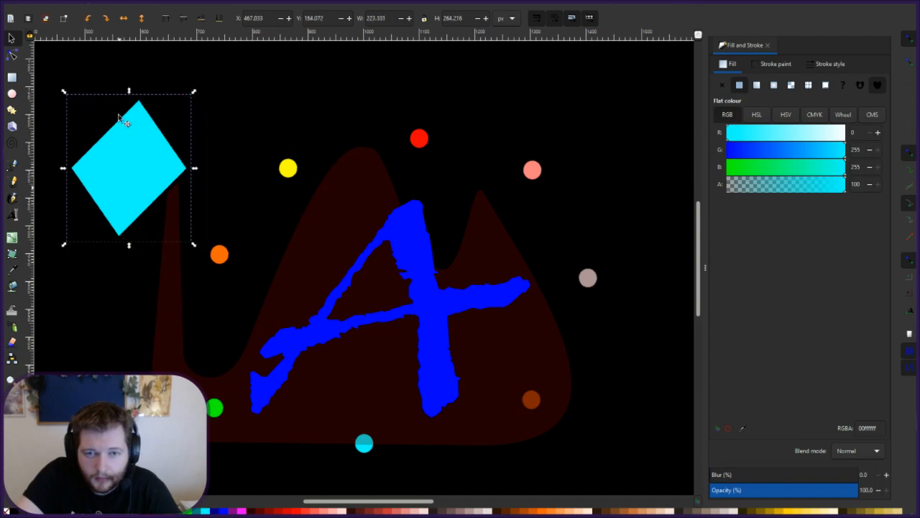
pyautogui.click(162, 190)
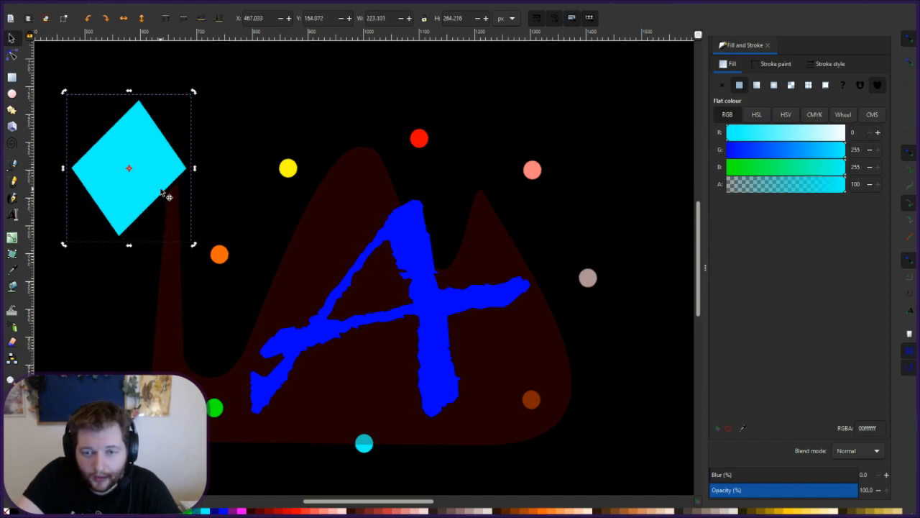
pyautogui.moveTo(202, 242)
pyautogui.mouseDown()
pyautogui.moveTo(210, 229)
pyautogui.moveTo(207, 239)
pyautogui.mouseUp()
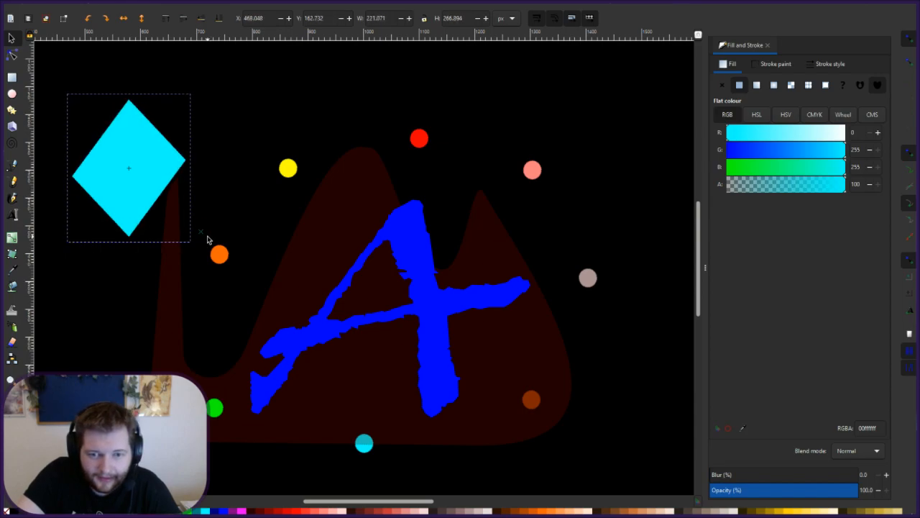
pyautogui.click(82, 179)
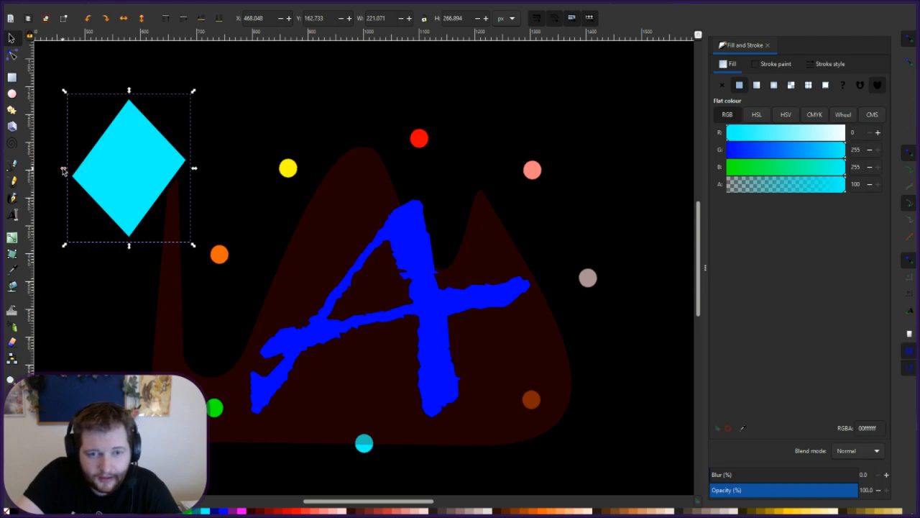
# Shrink the cyan diamond toward its right corner using its rectangle handle, and deselect it.
pyautogui.click(12, 55)
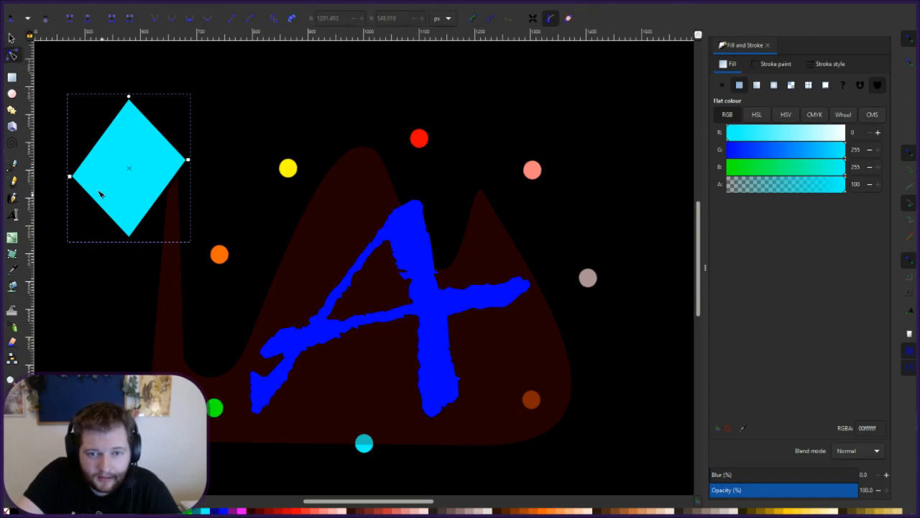
pyautogui.moveTo(69, 157); pyautogui.dragTo(138, 166)
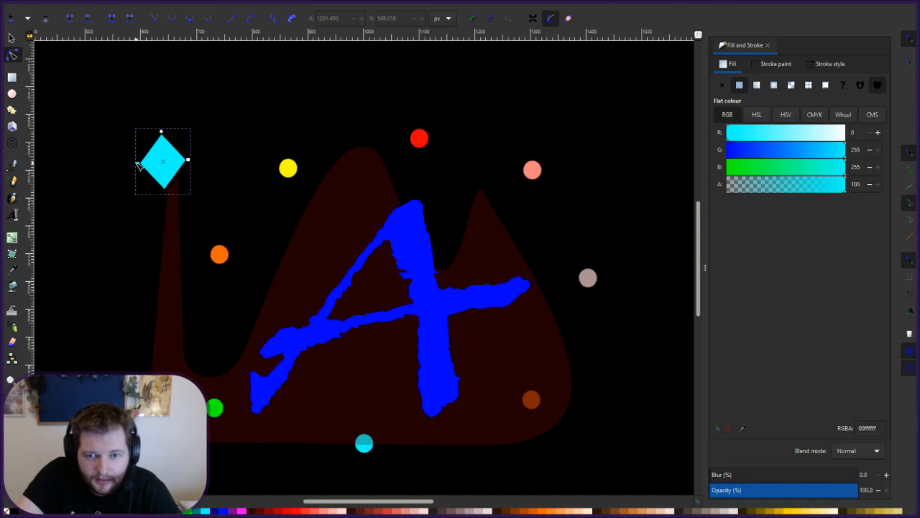
pyautogui.click(222, 148)
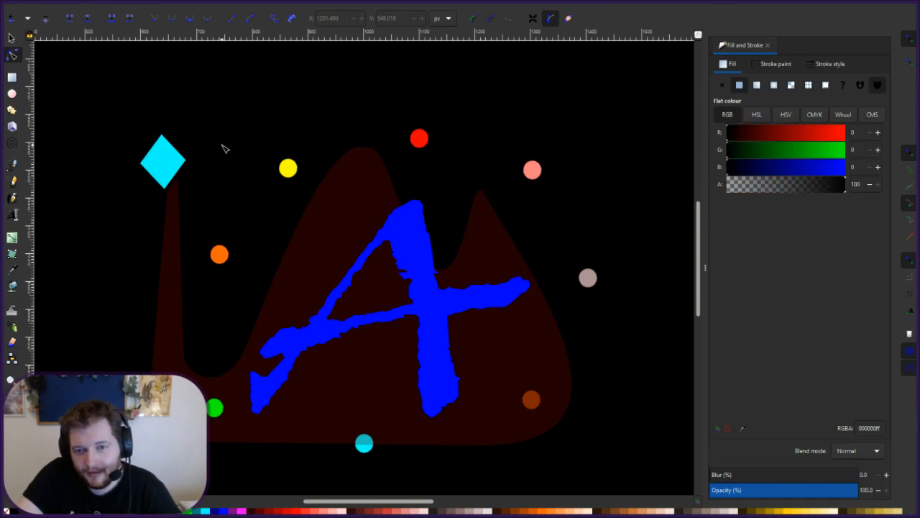
# Reselect the small cyan diamond and try to reshape it by the handles at its top corner.
pyautogui.click(164, 175)
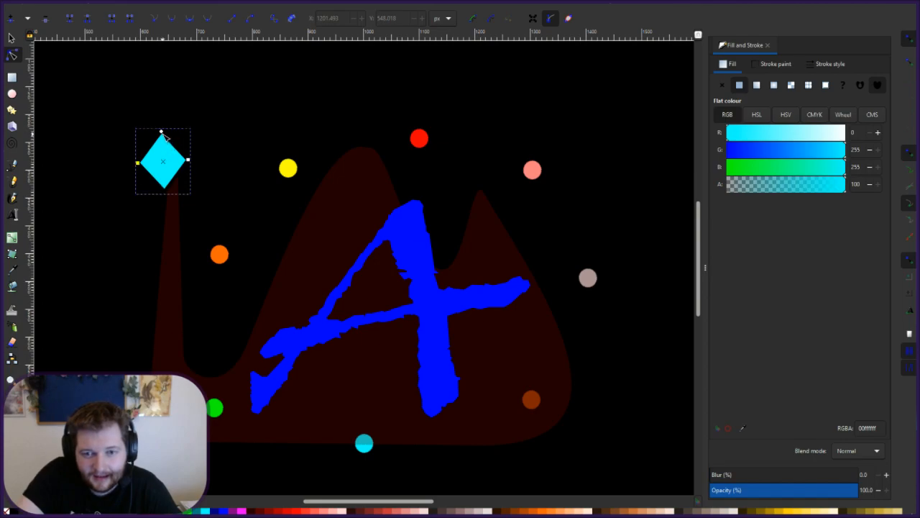
pyautogui.press('Escape')
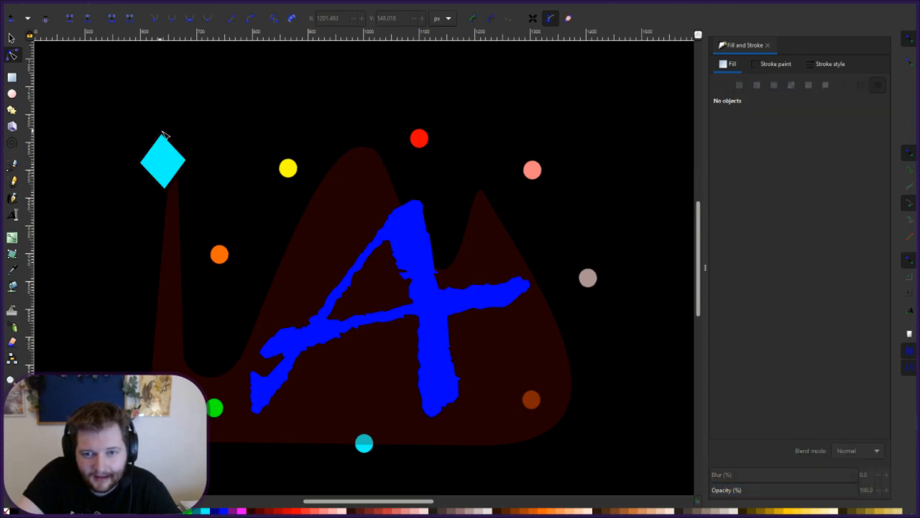
pyautogui.click(164, 139)
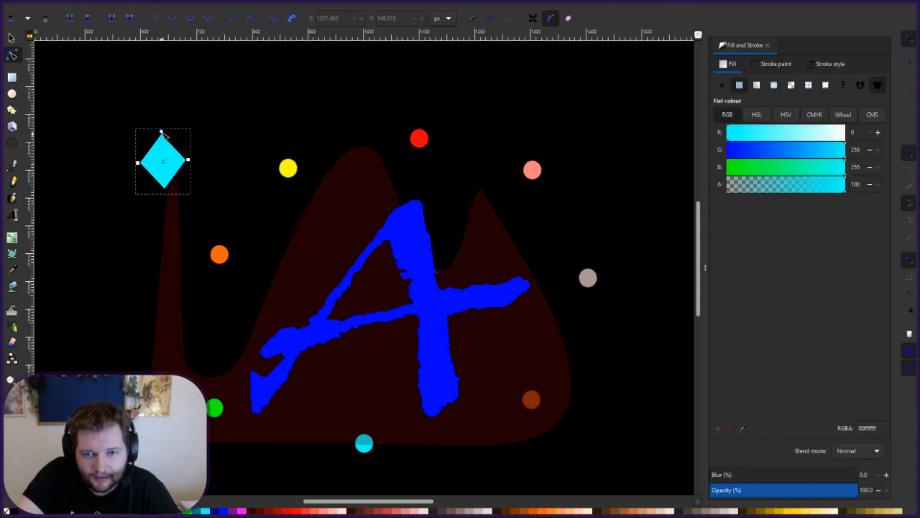
pyautogui.moveTo(165, 133)
pyautogui.mouseDown()
pyautogui.moveTo(179, 138)
pyautogui.moveTo(162, 122)
pyautogui.moveTo(204, 146)
pyautogui.moveTo(176, 126)
pyautogui.mouseUp()
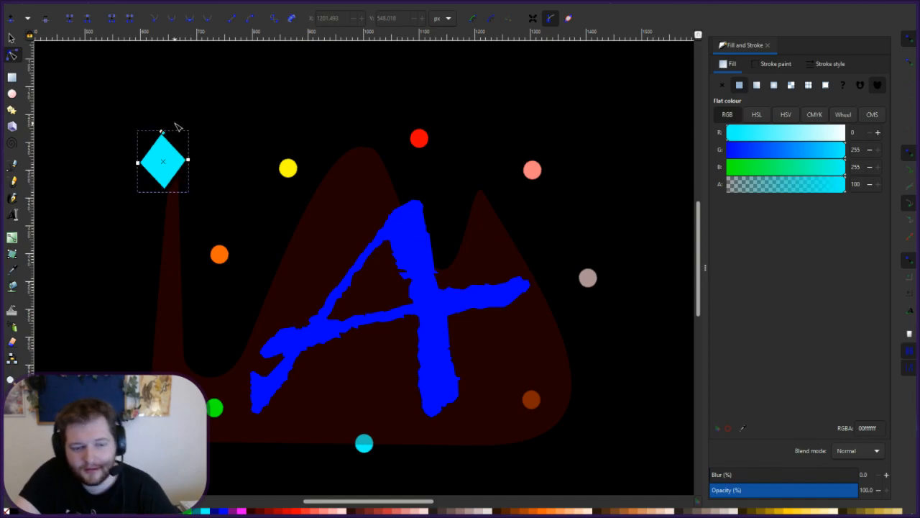
pyautogui.moveTo(177, 127); pyautogui.dragTo(165, 113)
pyautogui.click(210, 112)
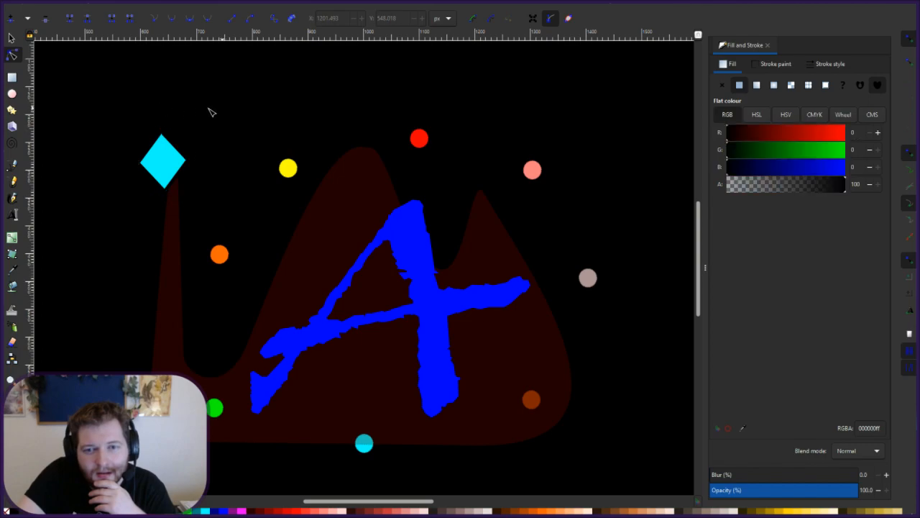
# Select the small cyan diamond and convert it to a path with an editable node at each corner.
pyautogui.click(162, 170)
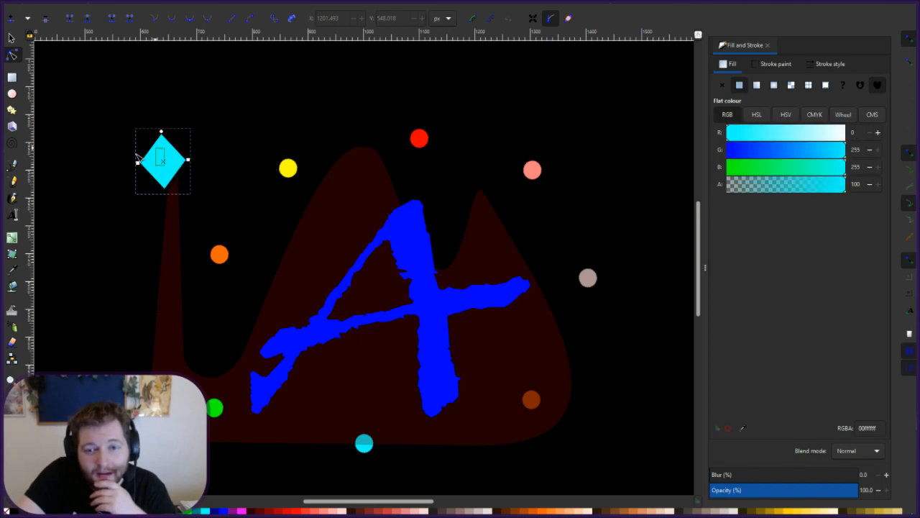
pyautogui.click(144, 154)
pyautogui.click(179, 159)
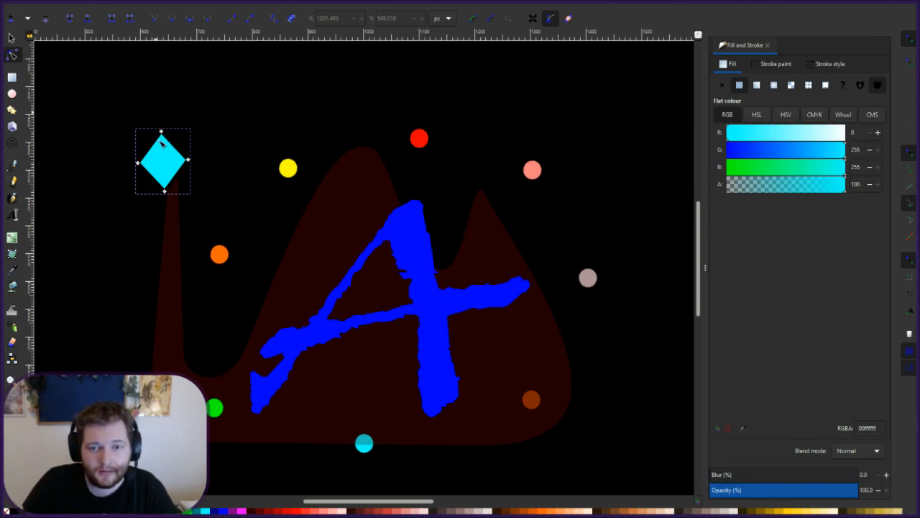
# Even out the diamond by moving its corner nodes to about (646, 235), (644, 329), (685, 281) and (602, 283) px.
pyautogui.moveTo(169, 133); pyautogui.dragTo(167, 134)
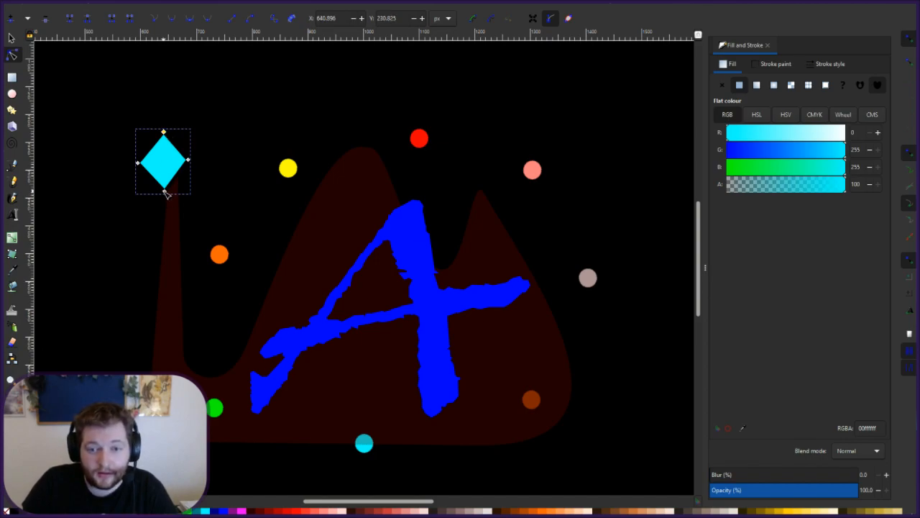
pyautogui.moveTo(165, 194); pyautogui.dragTo(168, 187)
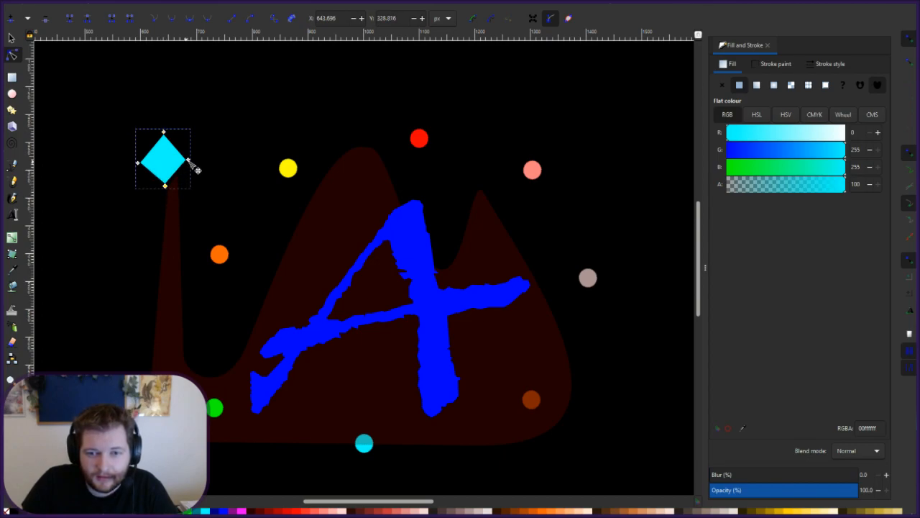
pyautogui.click(189, 161)
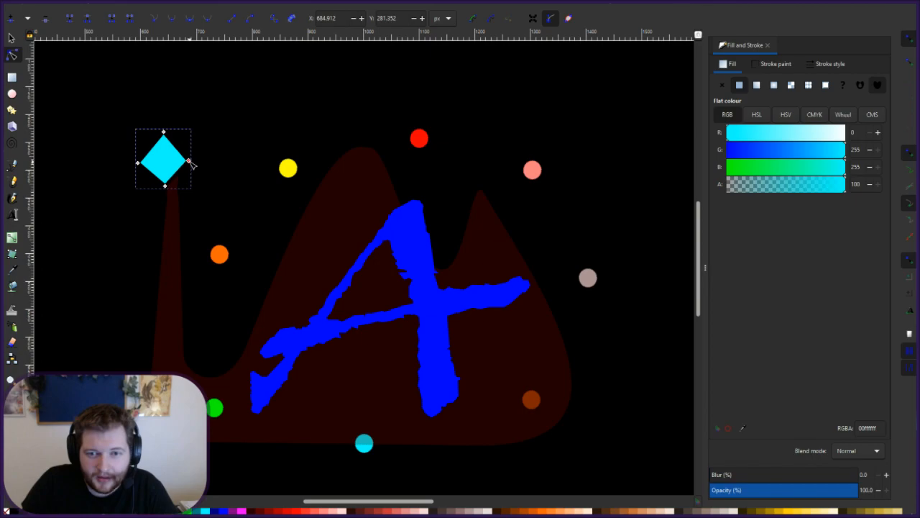
pyautogui.moveTo(143, 164); pyautogui.dragTo(143, 164)
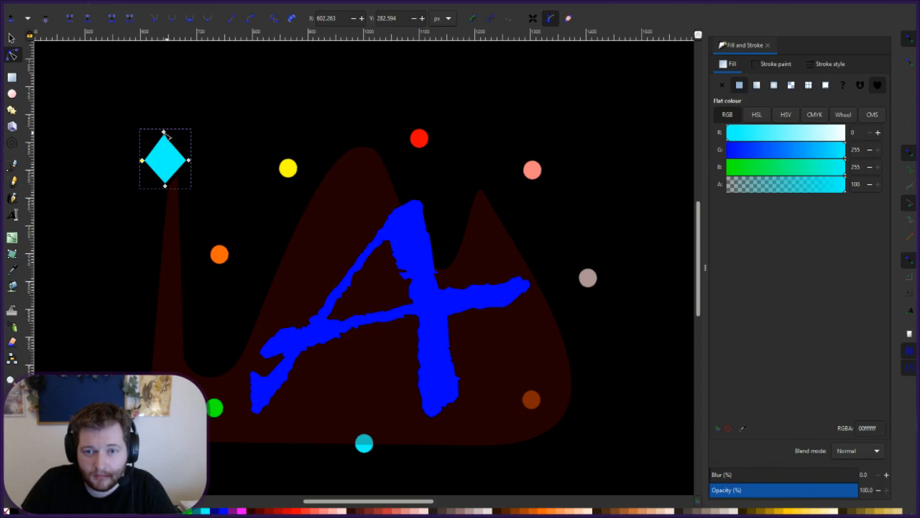
pyautogui.moveTo(165, 133); pyautogui.dragTo(167, 134)
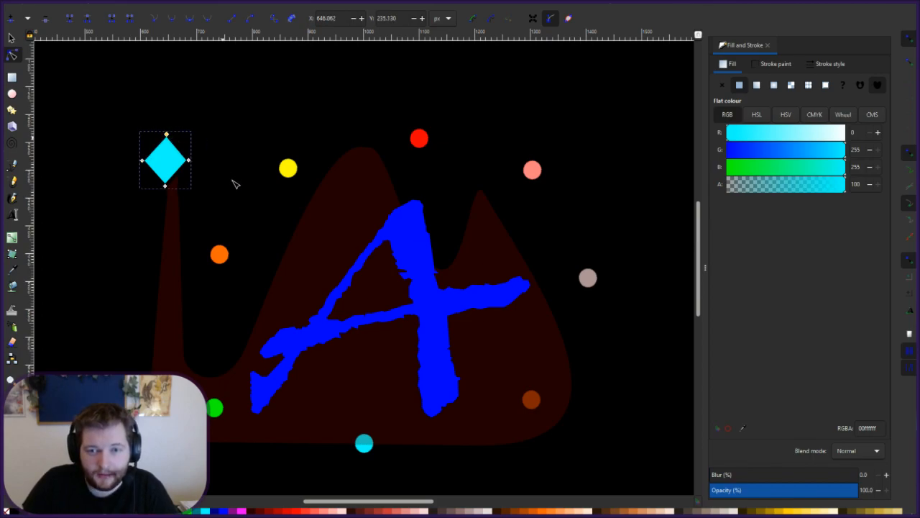
pyautogui.click(203, 198)
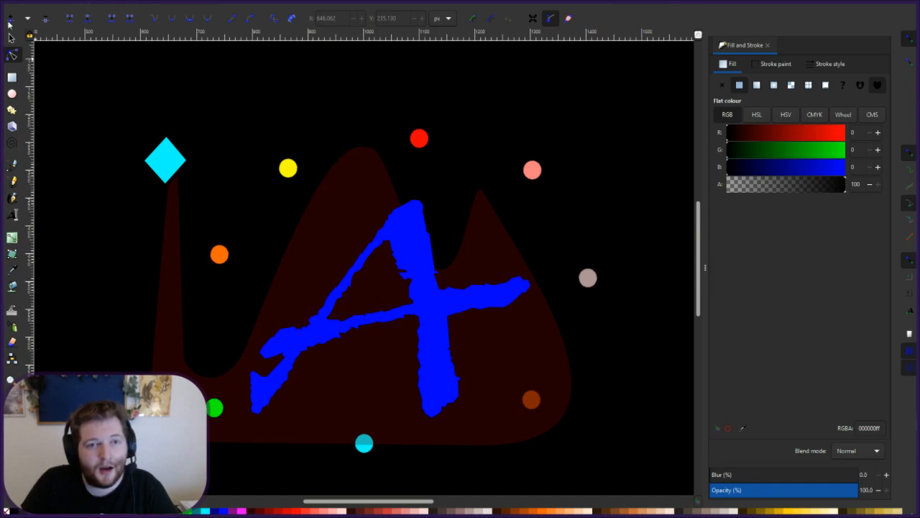
# Narrow the cyan diamond to about 59 by 91 px and place copies of it near the dots around the blue A.
pyautogui.click(165, 157)
pyautogui.moveTo(176, 156); pyautogui.dragTo(272, 144)
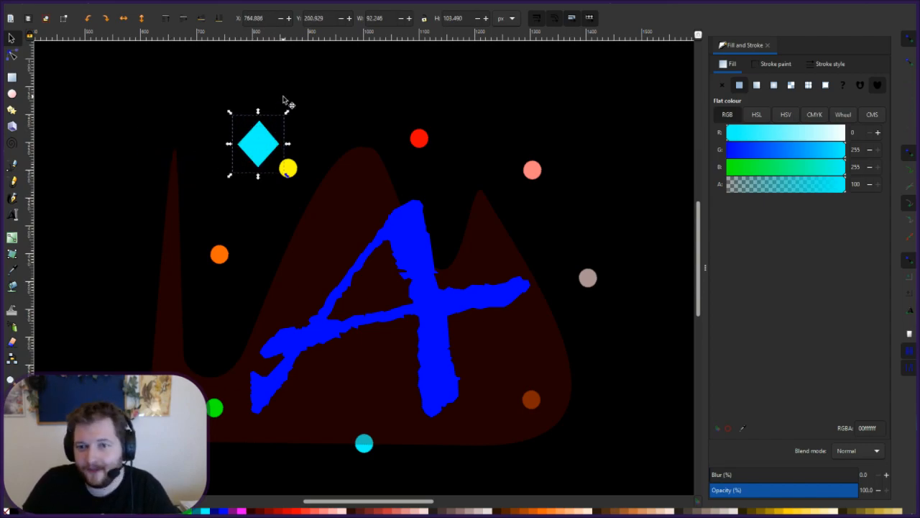
pyautogui.moveTo(288, 114); pyautogui.dragTo(416, 125)
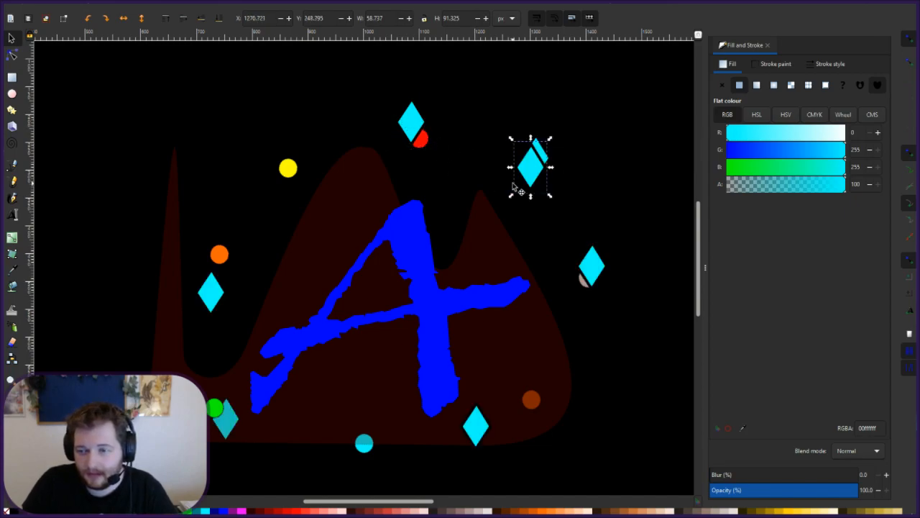
pyautogui.click(268, 172)
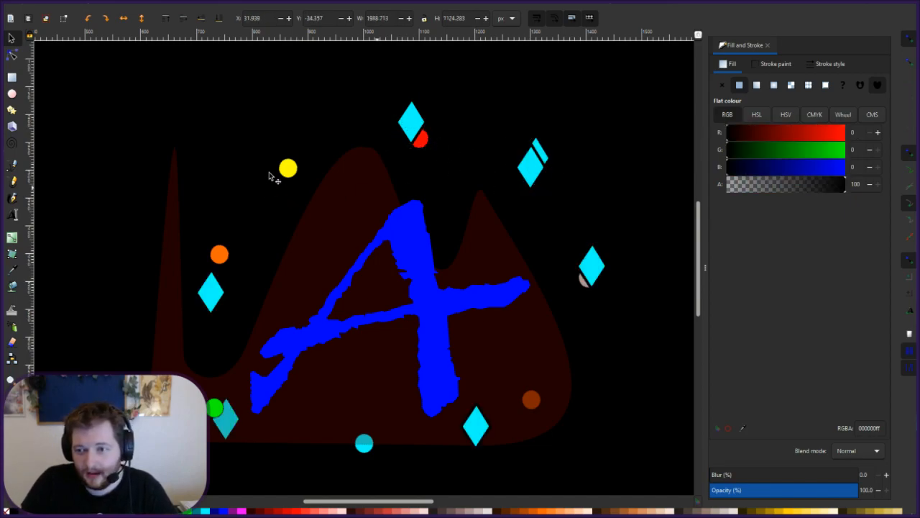
pyautogui.click(533, 168)
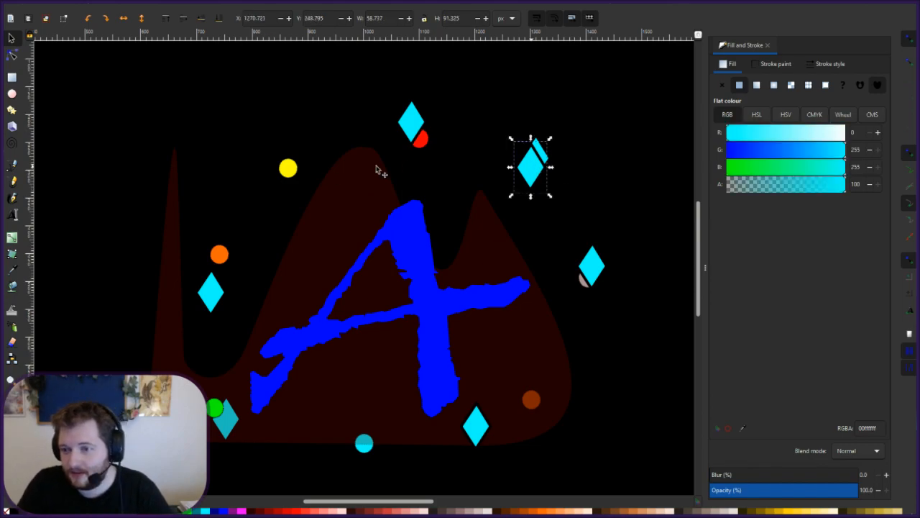
# Place a cyan diamond at the yellow dot and fill the diamond beside the red dot with red.
pyautogui.moveTo(411, 171); pyautogui.dragTo(286, 168)
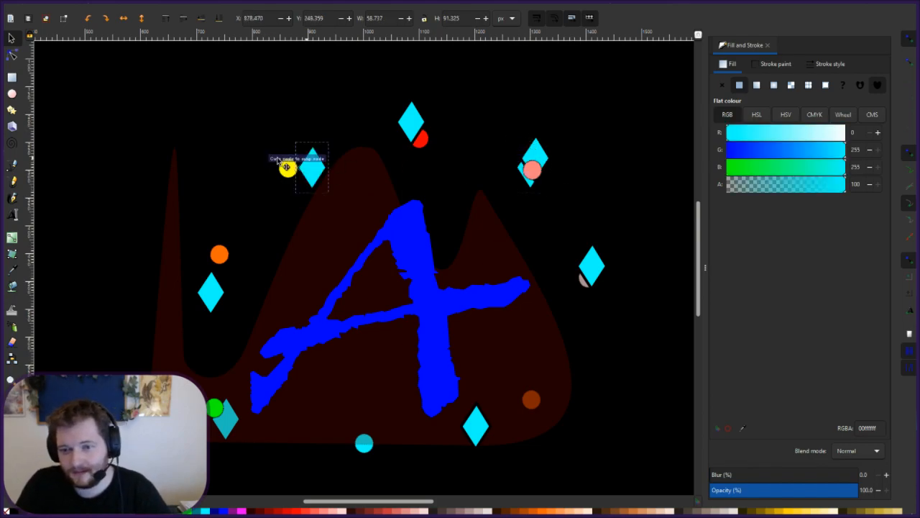
pyautogui.click(417, 123)
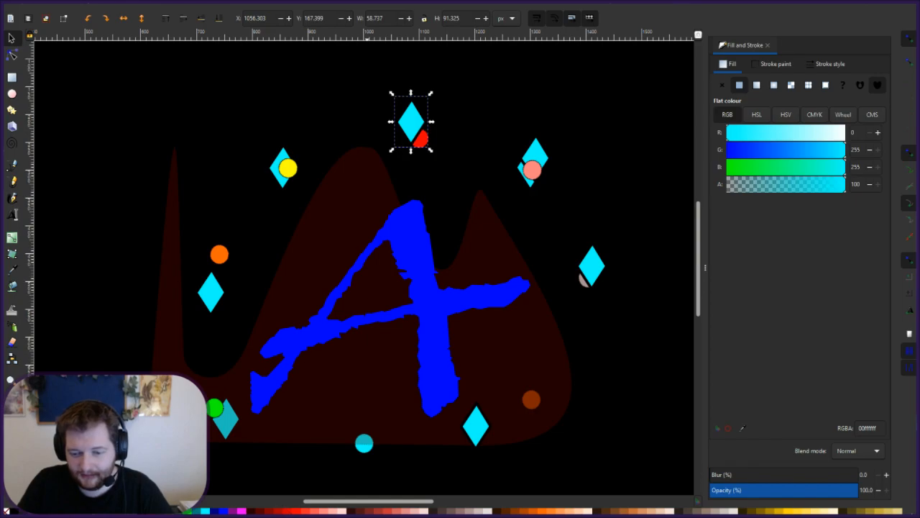
pyautogui.click(317, 510)
# Move the spare diamond from the pink dot to the cyan dot, and shift the lower-right diamond beside the brown dot.
pyautogui.click(534, 158)
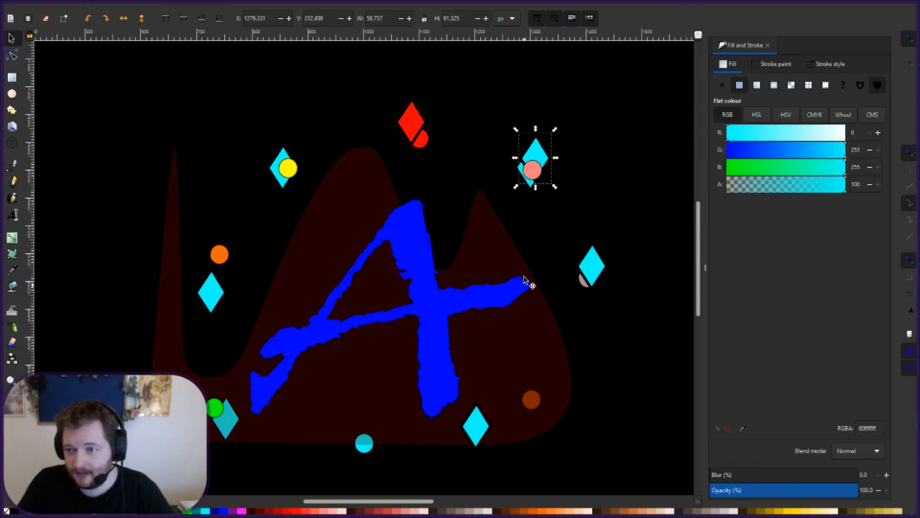
pyautogui.moveTo(554, 156); pyautogui.dragTo(380, 447)
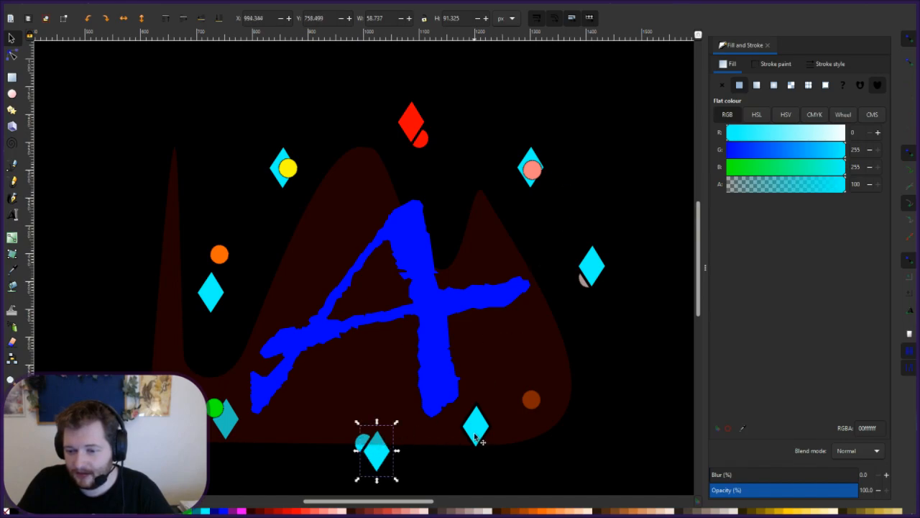
pyautogui.moveTo(477, 436); pyautogui.dragTo(517, 423)
# Fill the diamond at the pink dot with light pink and the one at the greyish dot with grey-brown 6c5353.
pyautogui.click(529, 159)
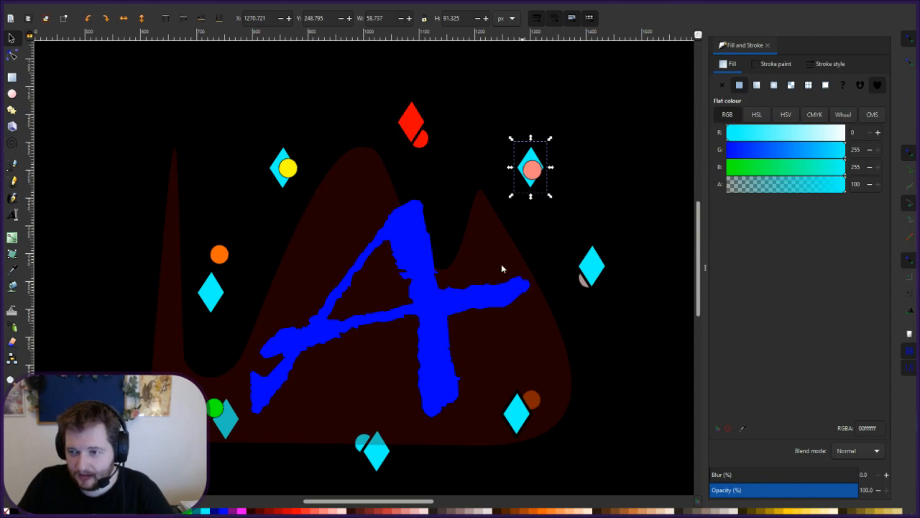
pyautogui.click(592, 265)
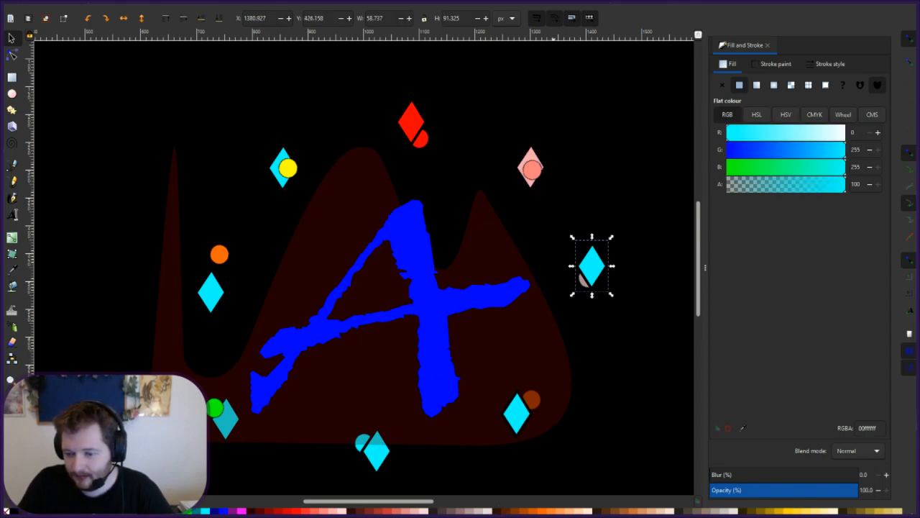
pyautogui.click(454, 511)
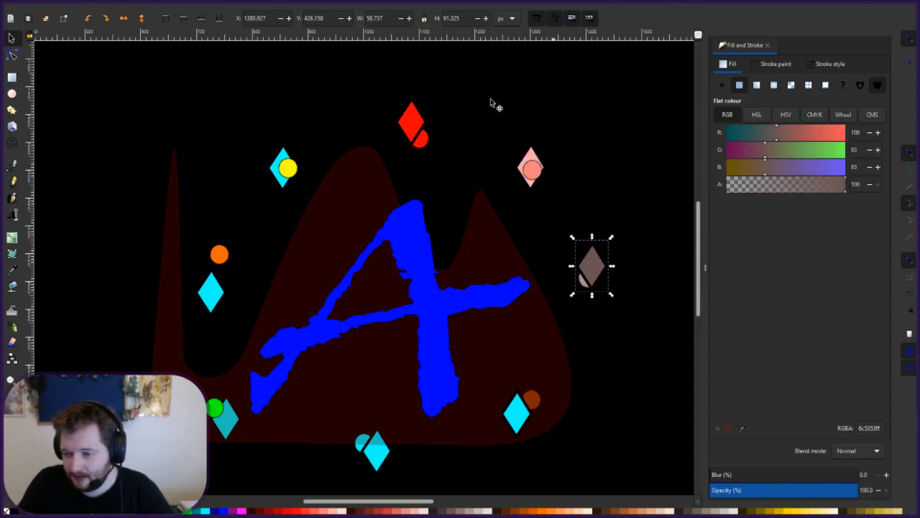
# Fill the diamond behind the yellow dot with yellow ffff00 and the one below the orange dot with orange ff6600.
pyautogui.click(287, 166)
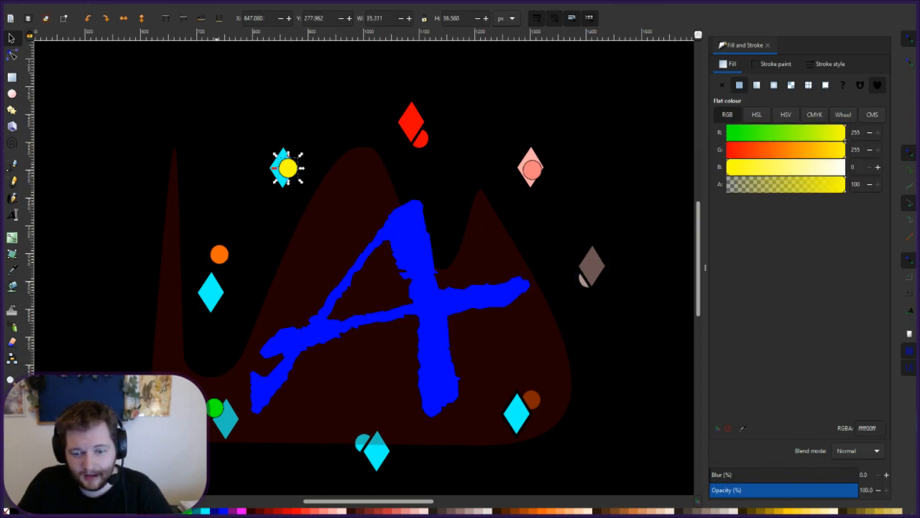
pyautogui.click(272, 177)
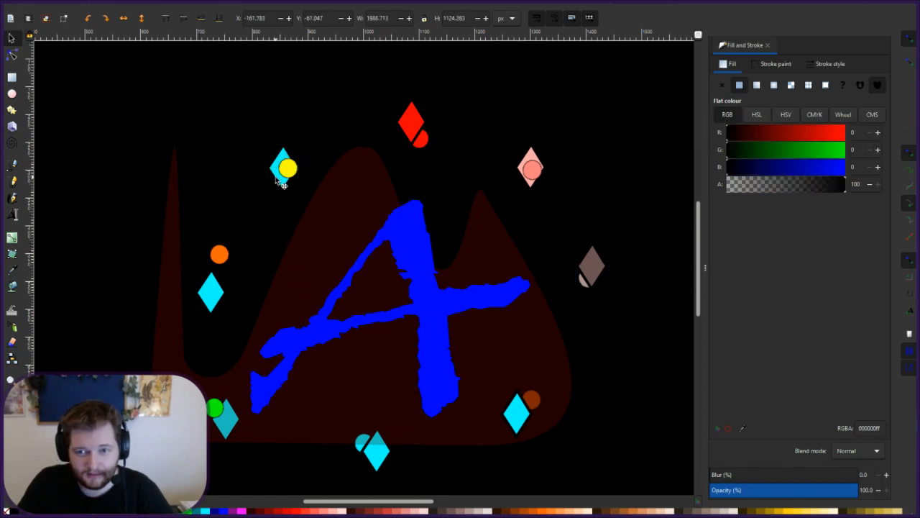
pyautogui.click(276, 180)
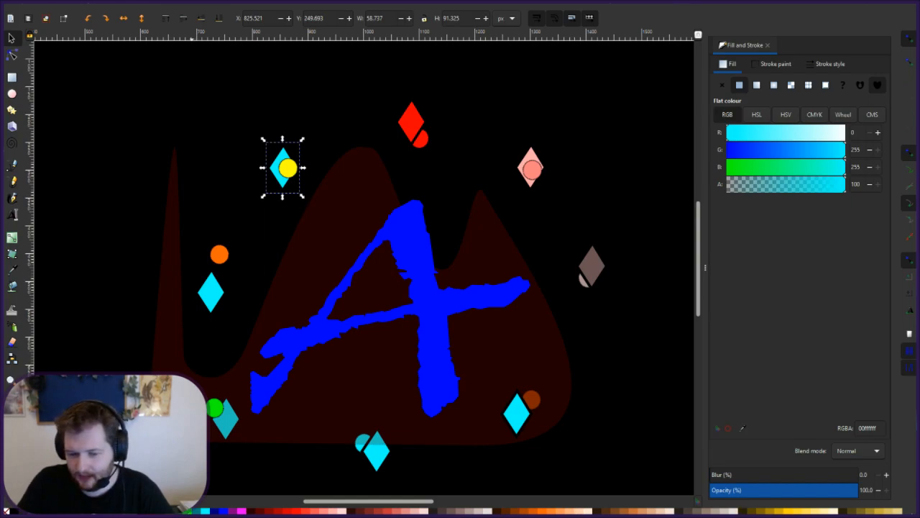
pyautogui.click(169, 510)
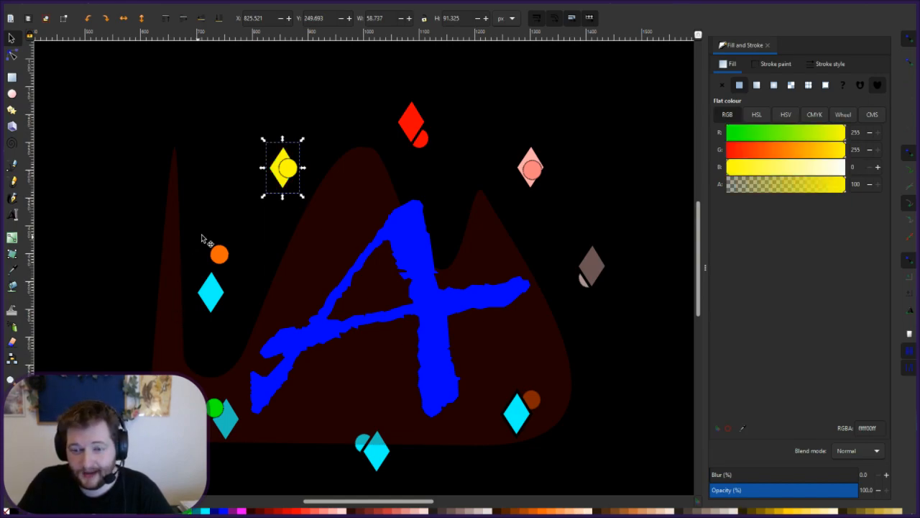
pyautogui.click(213, 291)
pyautogui.click(544, 511)
# Fill the diamond at the green dot with green 00ff00 and the one at the brown dot with brown 803300.
pyautogui.click(225, 424)
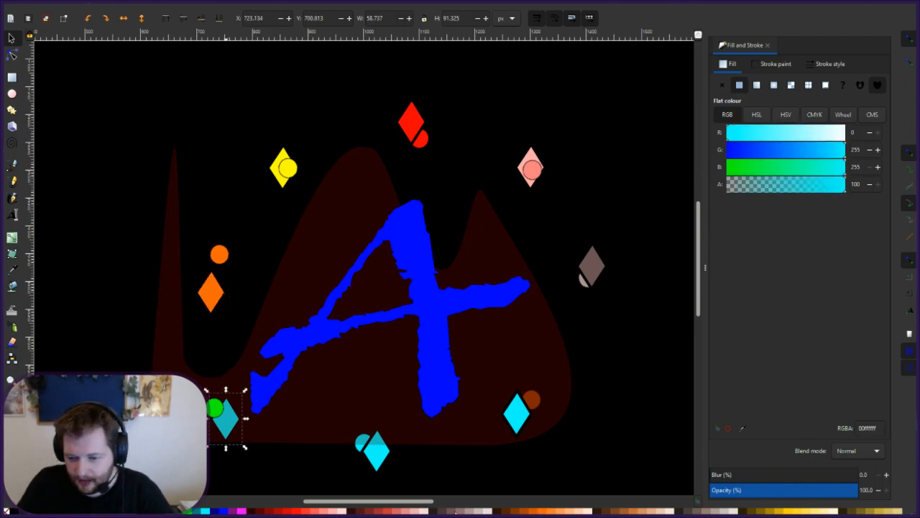
pyautogui.click(188, 511)
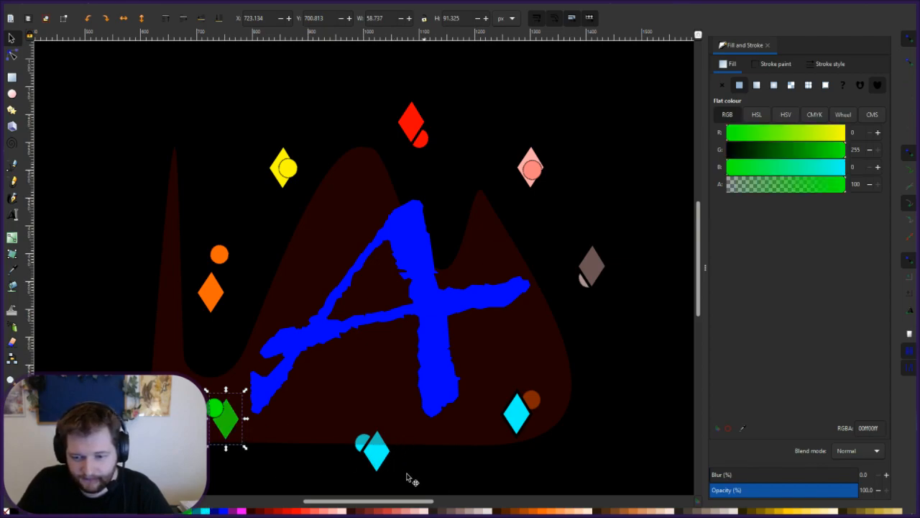
pyautogui.click(385, 460)
pyautogui.click(522, 419)
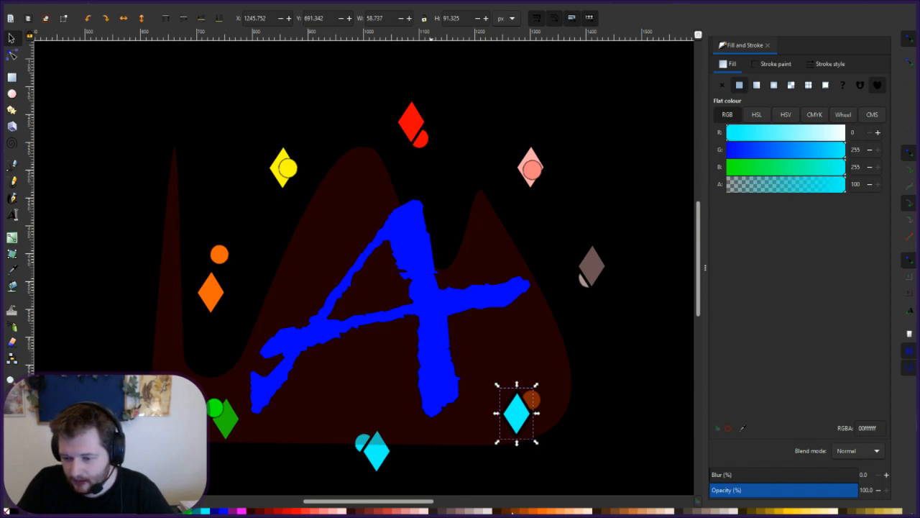
pyautogui.click(512, 511)
pyautogui.click(591, 336)
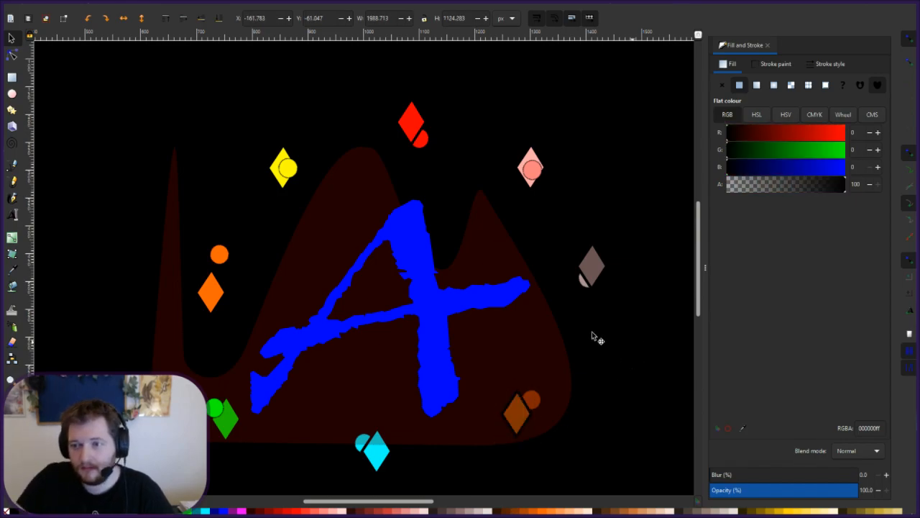
# Delete the pink dot and the greyish dot, keeping the diamonds beside them.
pyautogui.click(533, 171)
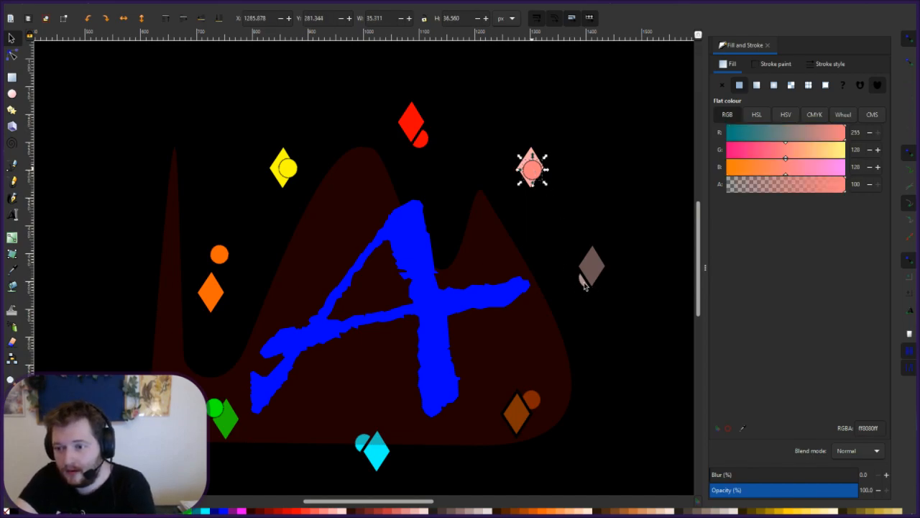
pyautogui.press('Escape')
pyautogui.click(584, 286)
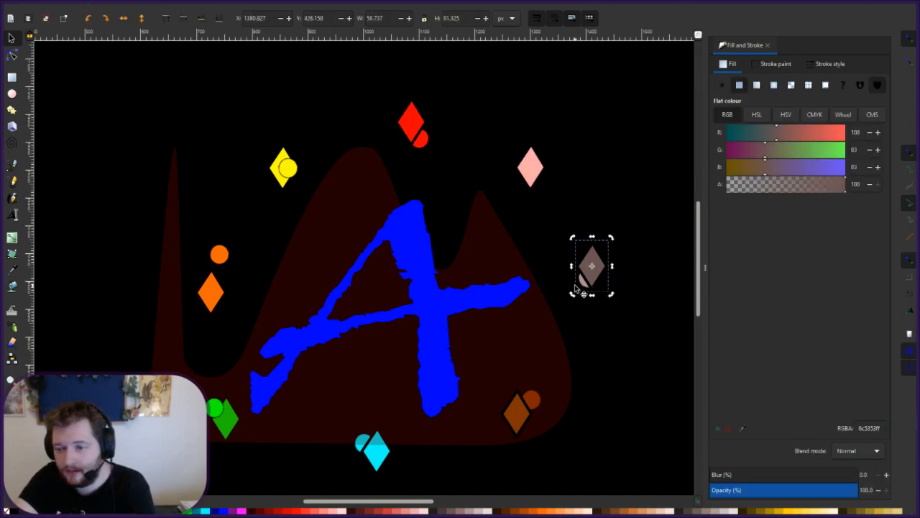
pyautogui.click(540, 245)
pyautogui.click(582, 286)
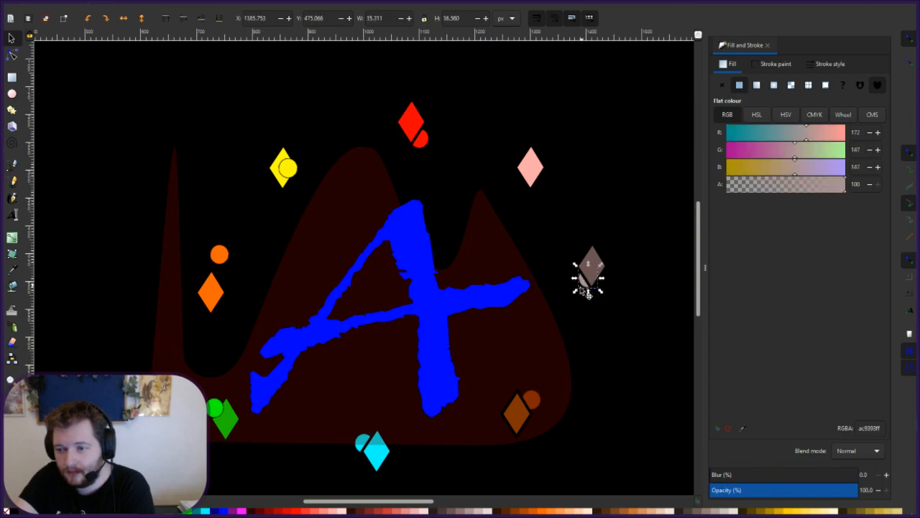
# Delete the brown dot and move the brown diamond into its place, at about X 1272, Y 651 px.
pyautogui.click(535, 400)
pyautogui.press('Delete')
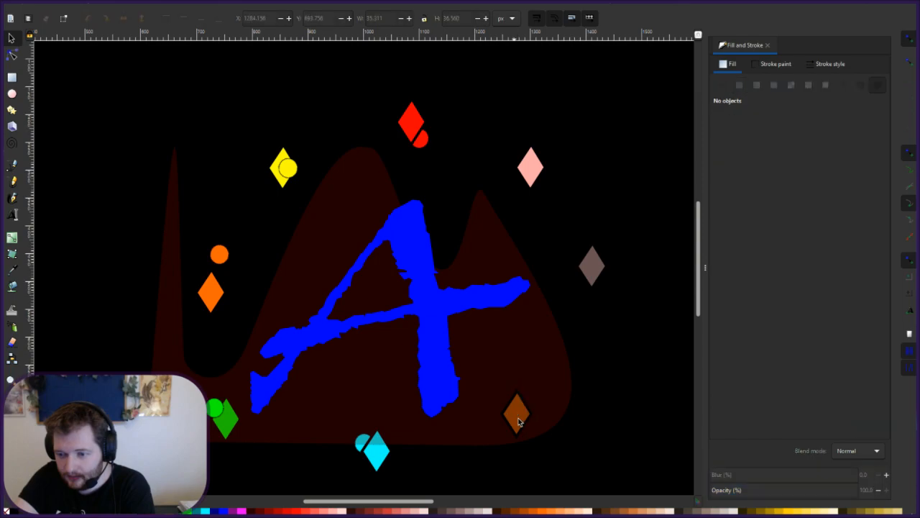
pyautogui.click(523, 409)
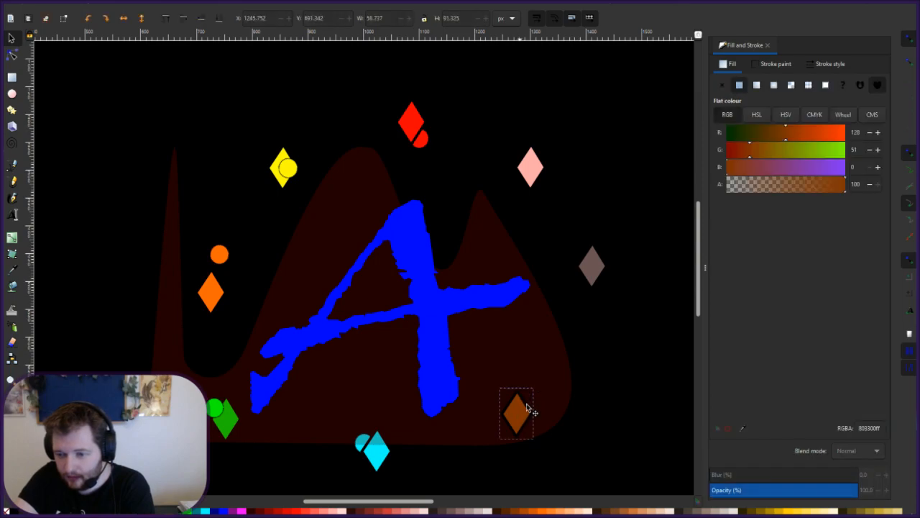
pyautogui.moveTo(520, 417); pyautogui.dragTo(533, 390)
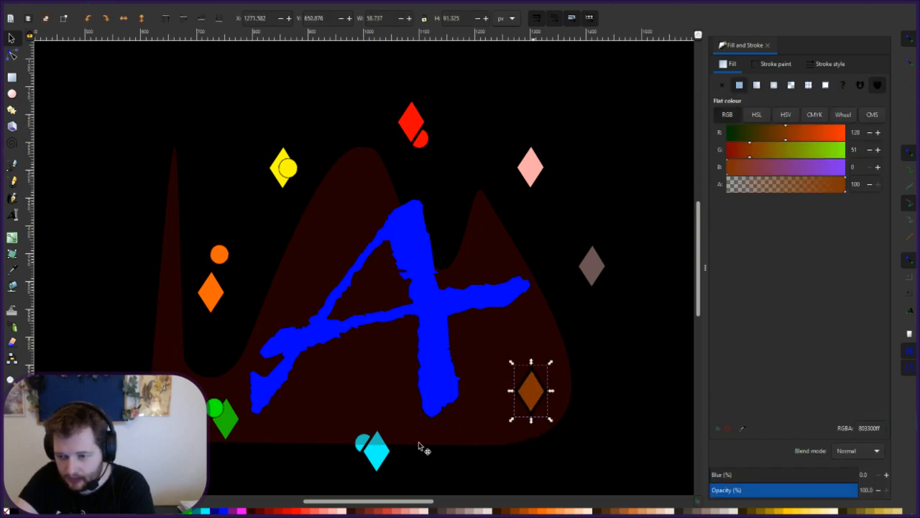
# Delete the cyan dot below the A and move the cyan diamond into its place, at about X 969, Y 746 px.
pyautogui.click(361, 450)
pyautogui.moveTo(382, 458)
pyautogui.mouseDown()
pyautogui.moveTo(401, 449)
pyautogui.moveTo(394, 445)
pyautogui.mouseUp()
pyautogui.click(369, 450)
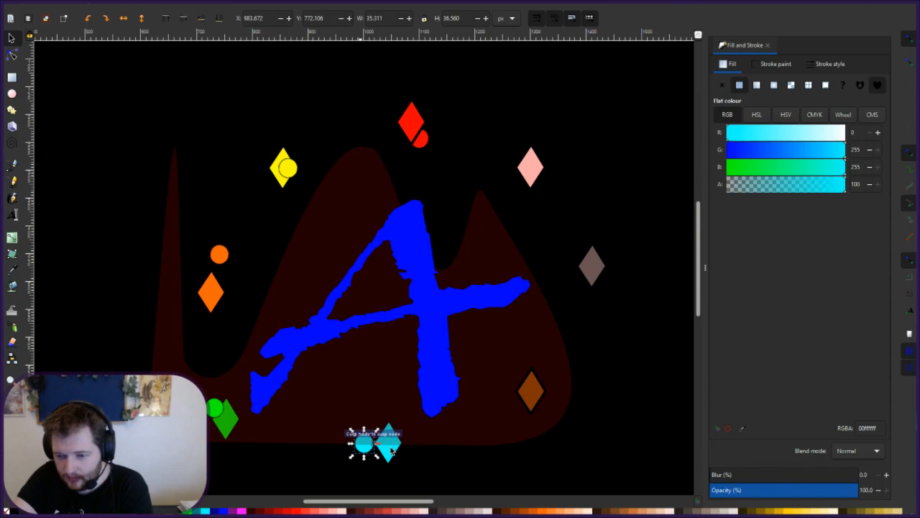
pyautogui.press('Delete')
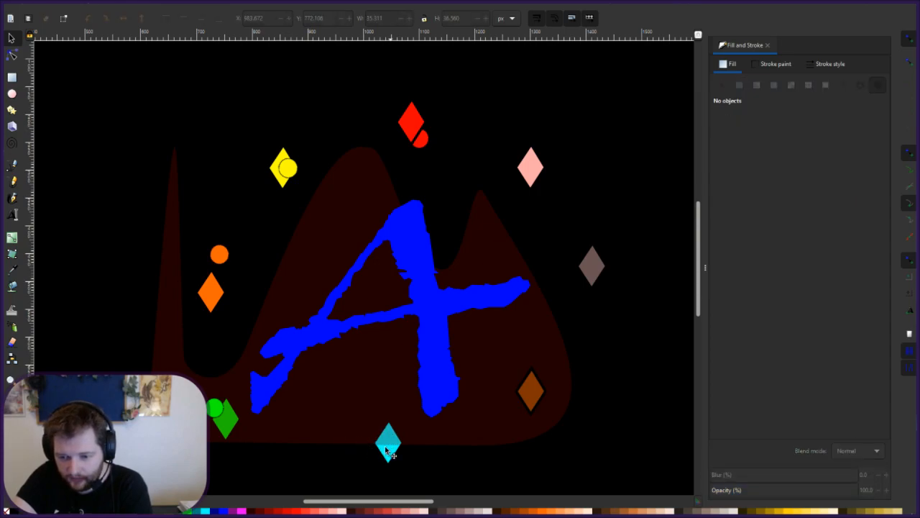
pyautogui.click(388, 453)
pyautogui.click(389, 453)
pyautogui.moveTo(389, 453); pyautogui.dragTo(361, 457)
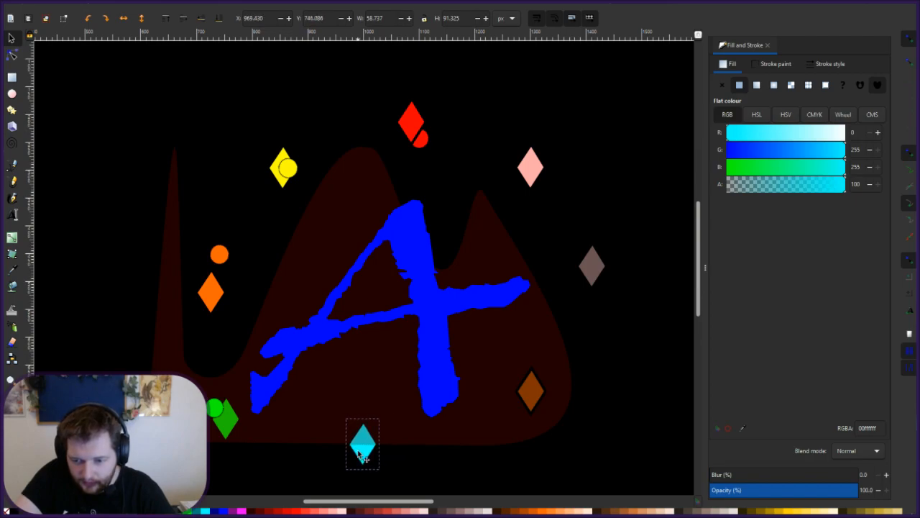
# Delete the green dot and move the green diamond into its place, at about X 705, Y 685 px.
pyautogui.click(230, 425)
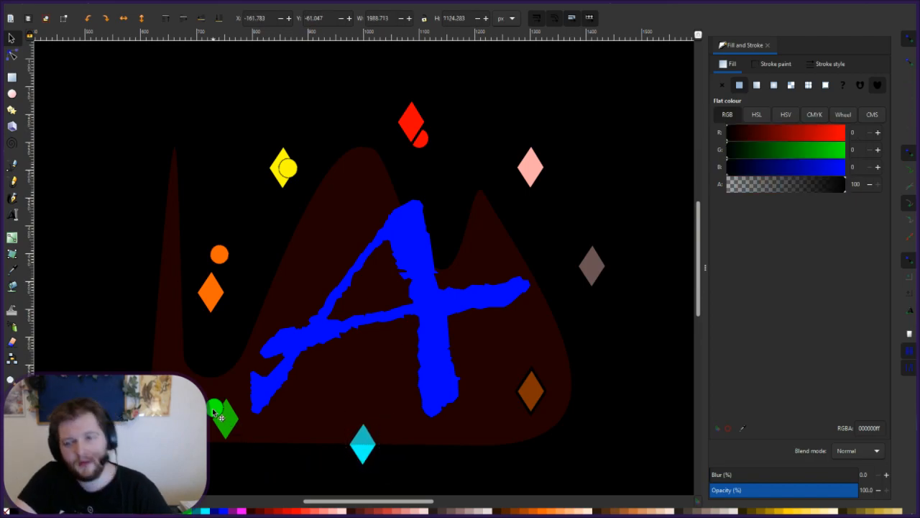
pyautogui.click(215, 412)
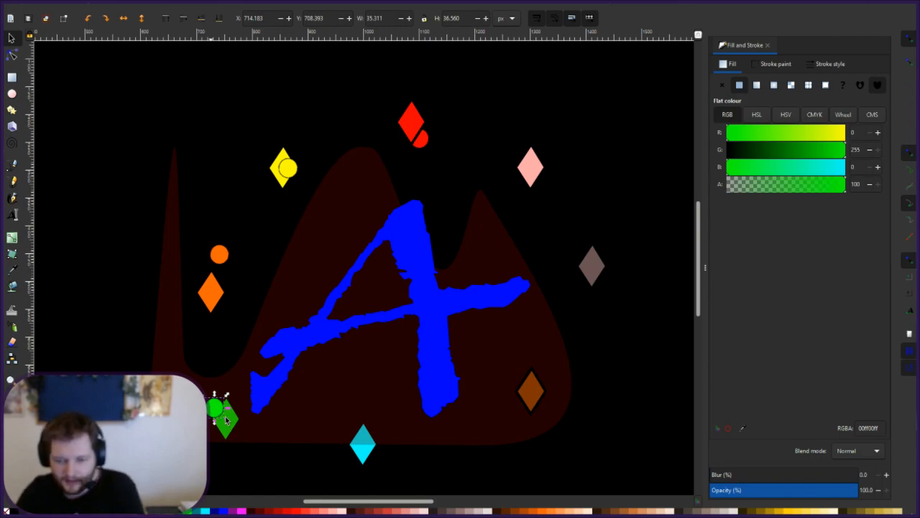
pyautogui.press('Delete')
pyautogui.moveTo(226, 417); pyautogui.dragTo(222, 415)
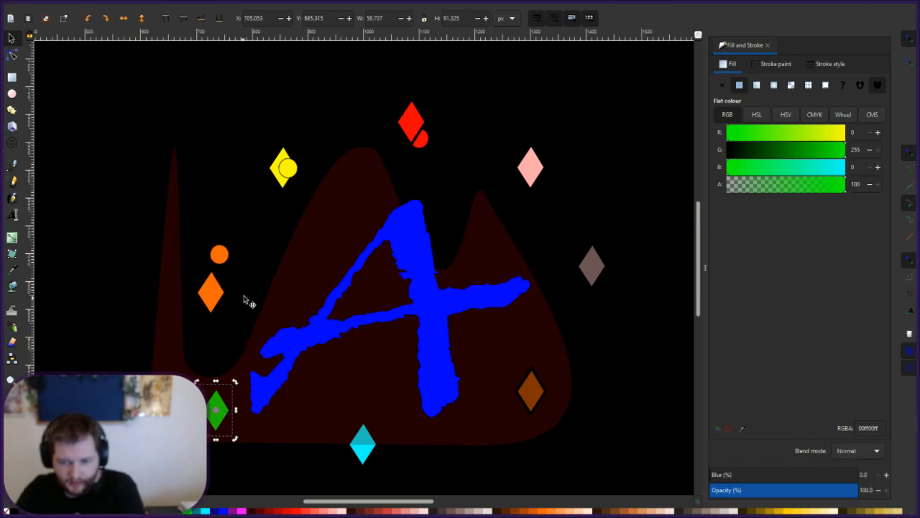
# Delete the orange dot and move the orange diamond up into its place, at about X 719, Y 409 px.
pyautogui.click(219, 269)
pyautogui.click(218, 260)
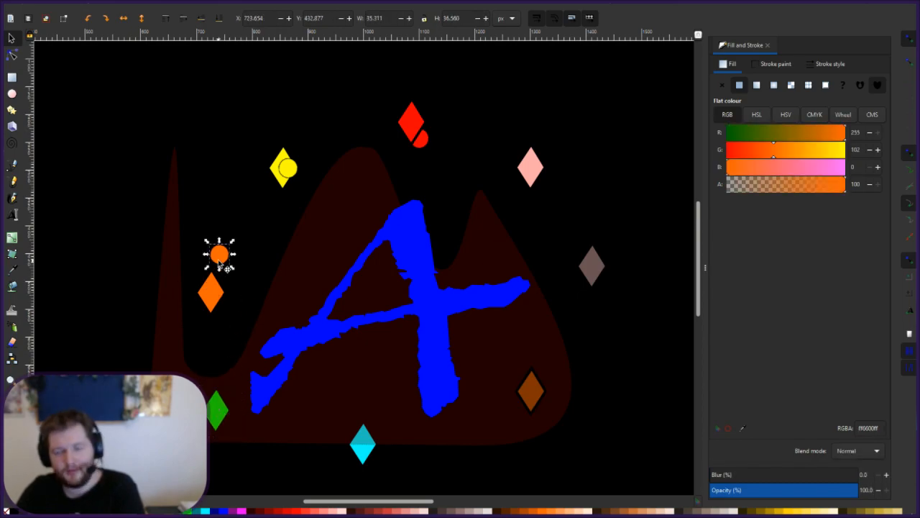
pyautogui.press('Delete')
pyautogui.moveTo(212, 295); pyautogui.dragTo(226, 253)
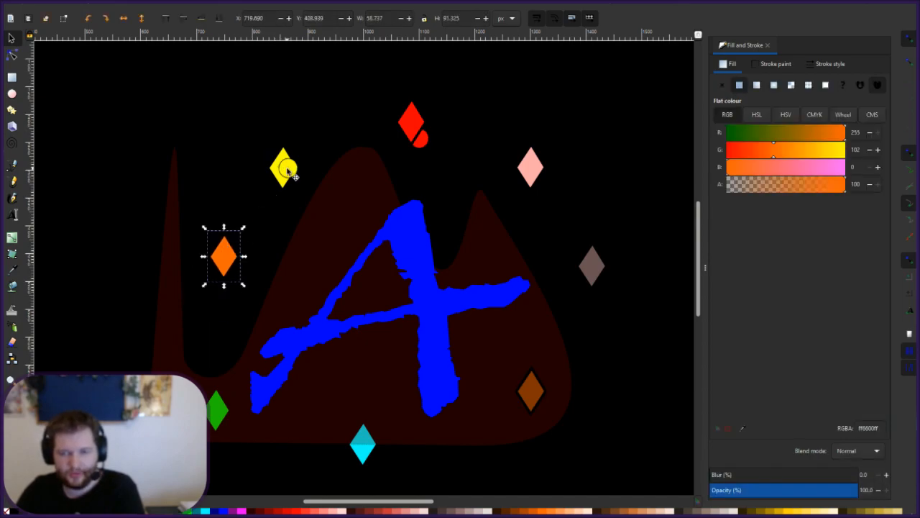
# Delete the yellow dot and the red dot, keeping their matching diamonds.
pyautogui.click(288, 171)
pyautogui.press('Escape')
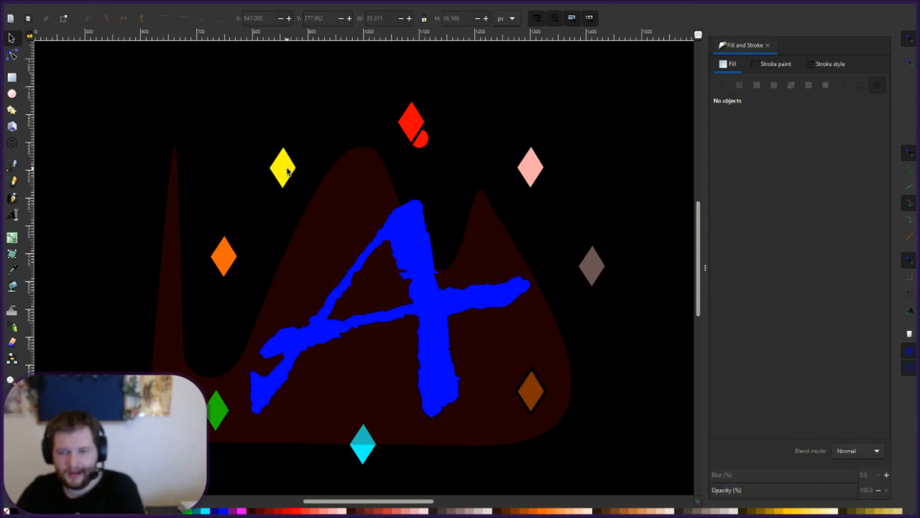
pyautogui.click(422, 141)
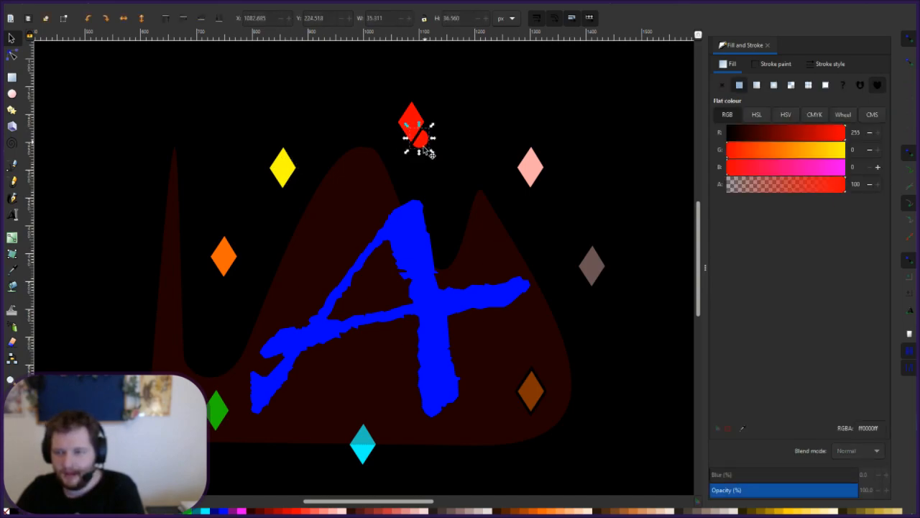
pyautogui.press('Delete')
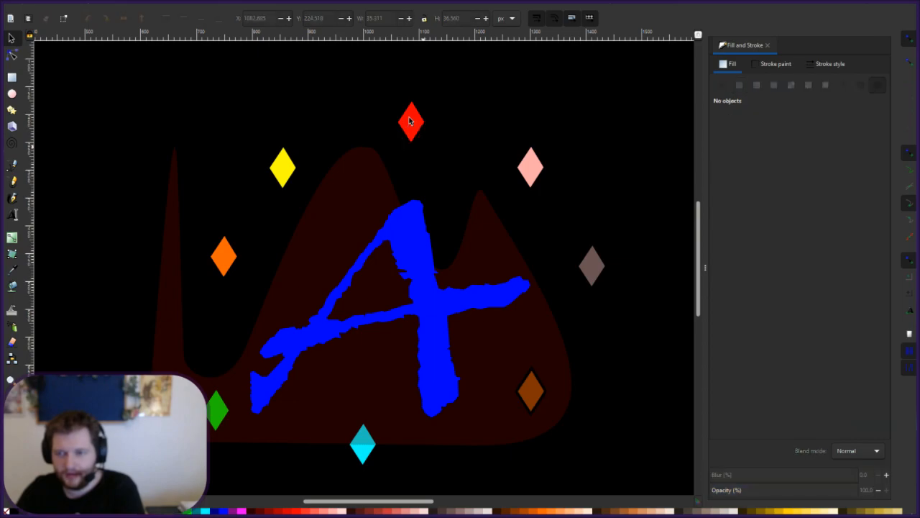
# Move the red diamond slightly right and down, towards where the red dot was, and deselect it.
pyautogui.click(427, 128)
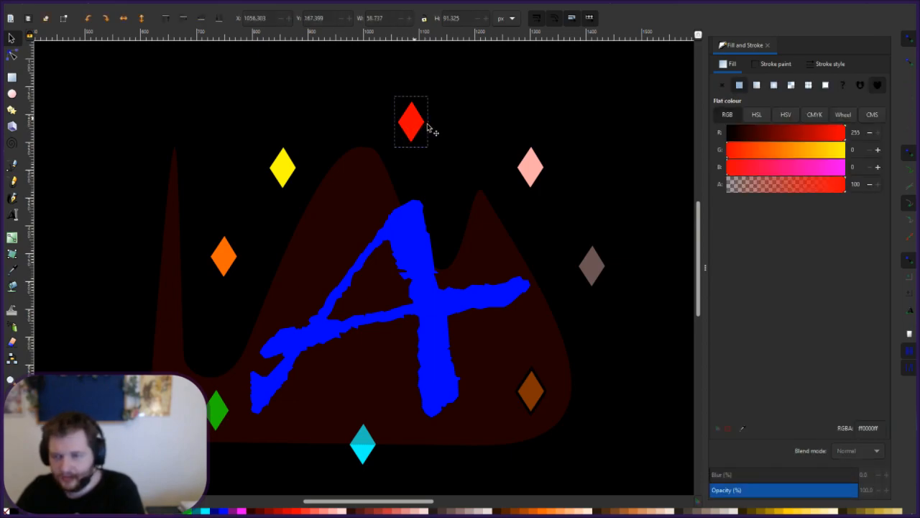
pyautogui.moveTo(427, 128); pyautogui.dragTo(440, 134)
pyautogui.click(572, 398)
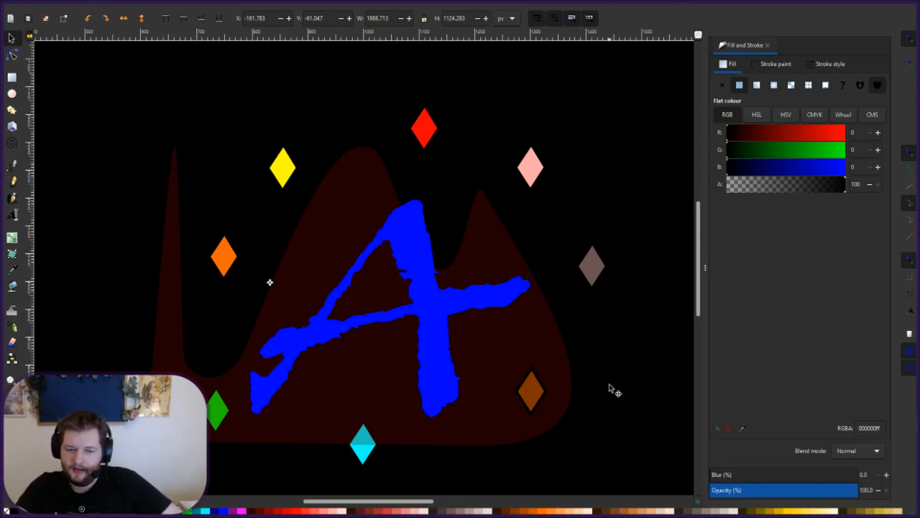
pyautogui.scroll(-2, 331, 66)
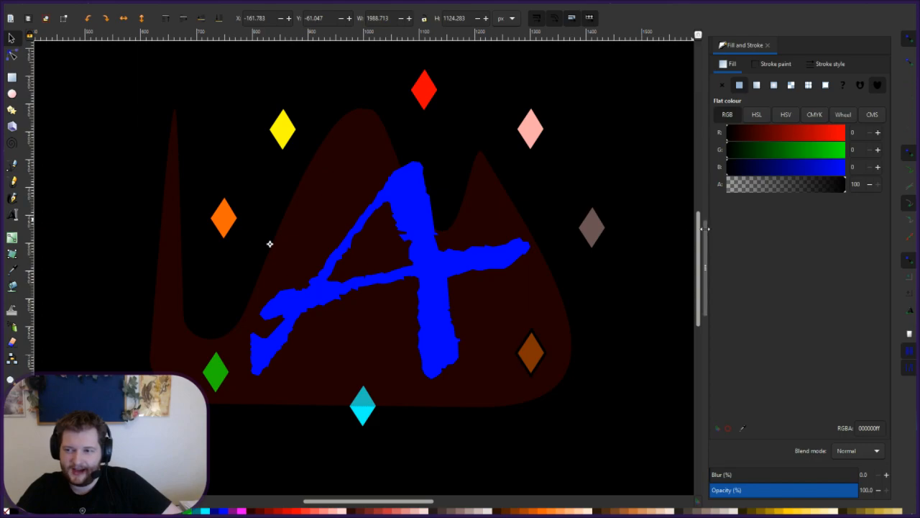
# Try a light grey e6e6e6 fill on the background and compare it with the black fill by undoing and redoing the change.
pyautogui.scroll(2, 699, 216)
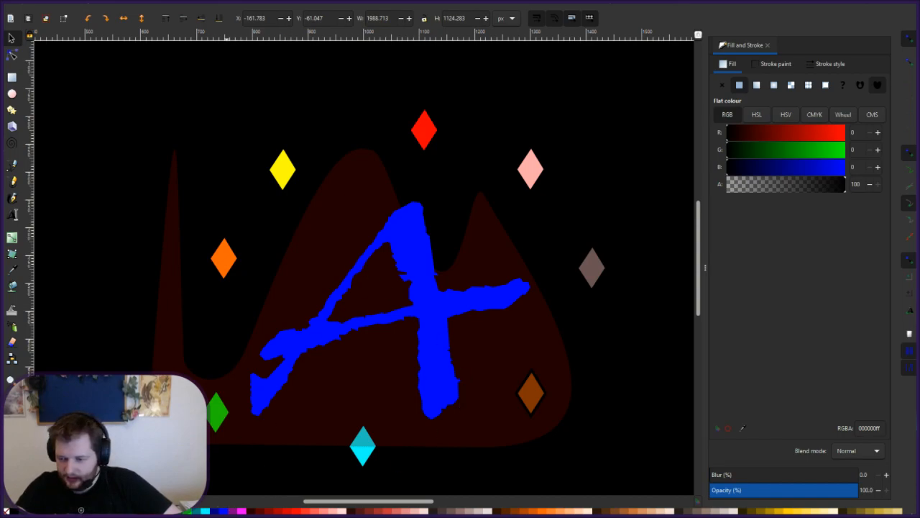
pyautogui.hscroll(5, 460, 510)
pyautogui.hscroll(8, 460, 510)
pyautogui.hscroll(8, 81, 510)
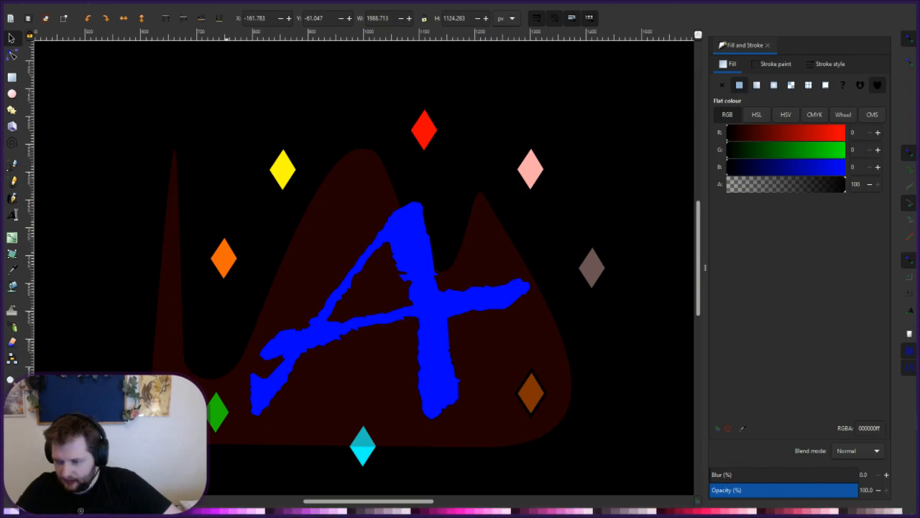
pyautogui.hscroll(8, 80, 509)
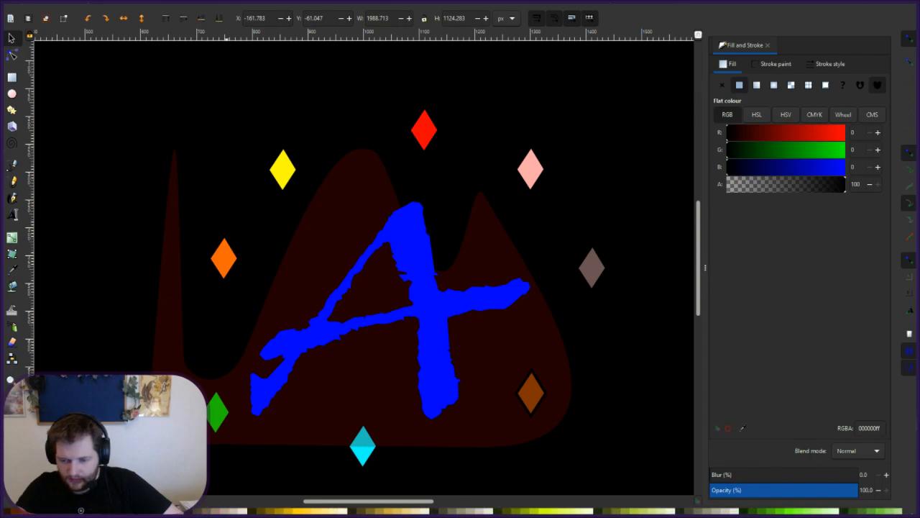
pyautogui.hscroll(4, 80, 510)
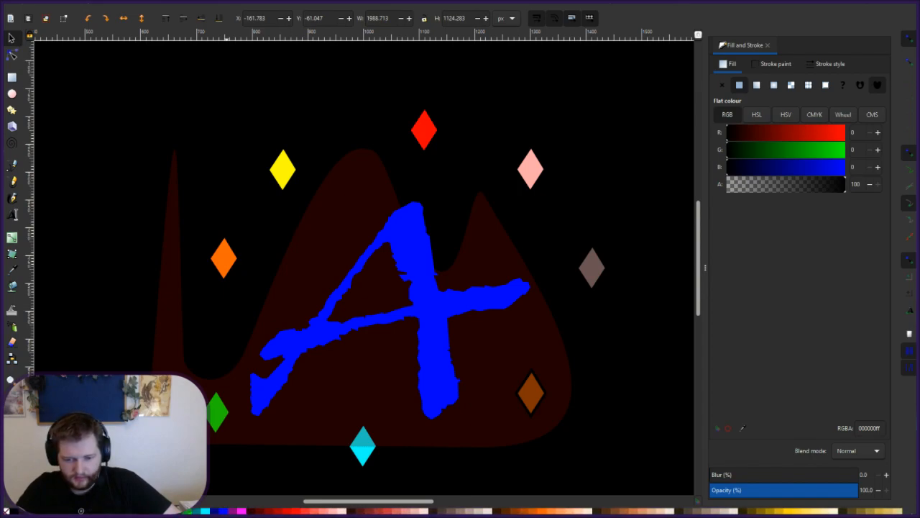
pyautogui.click(81, 509)
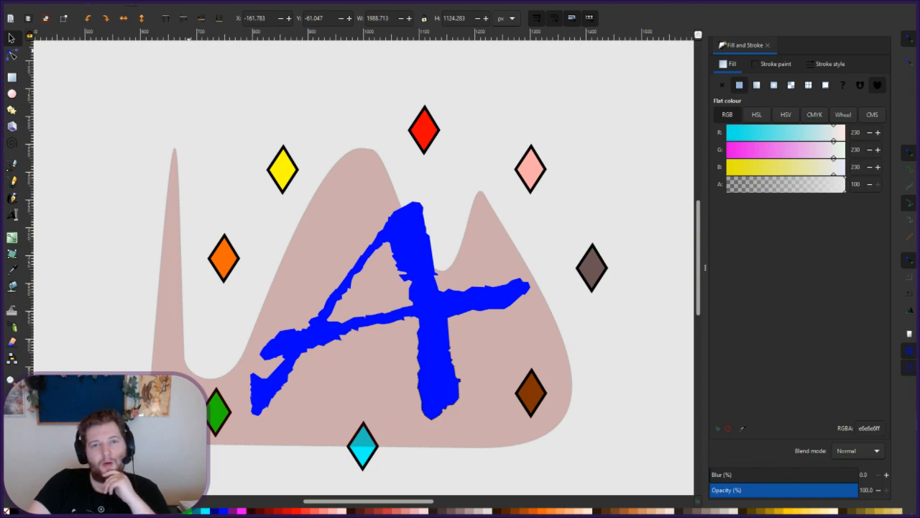
pyautogui.hotkey('ctrl', 'z')
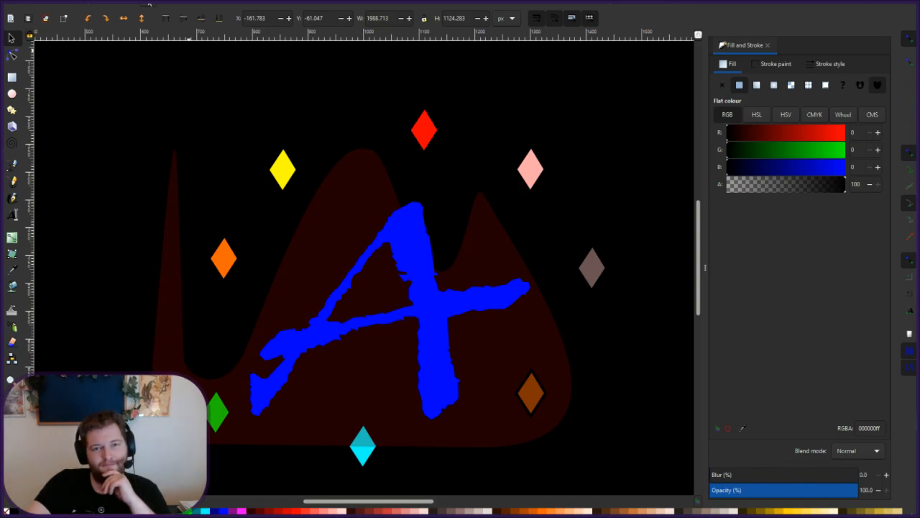
pyautogui.hotkey('ctrl', 'shift', 'z')
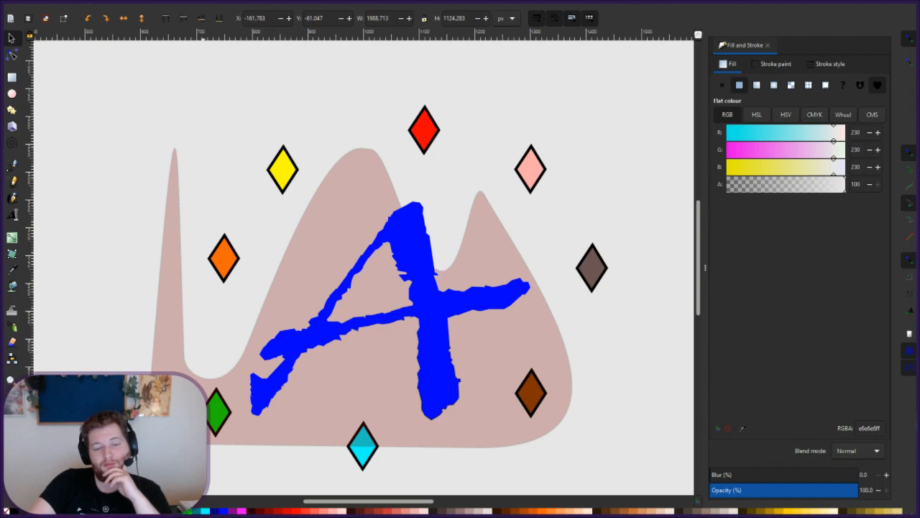
# Try purple 800080, magenta ff00ff and very dark red 2b0000 as the background's fill color.
pyautogui.click(232, 511)
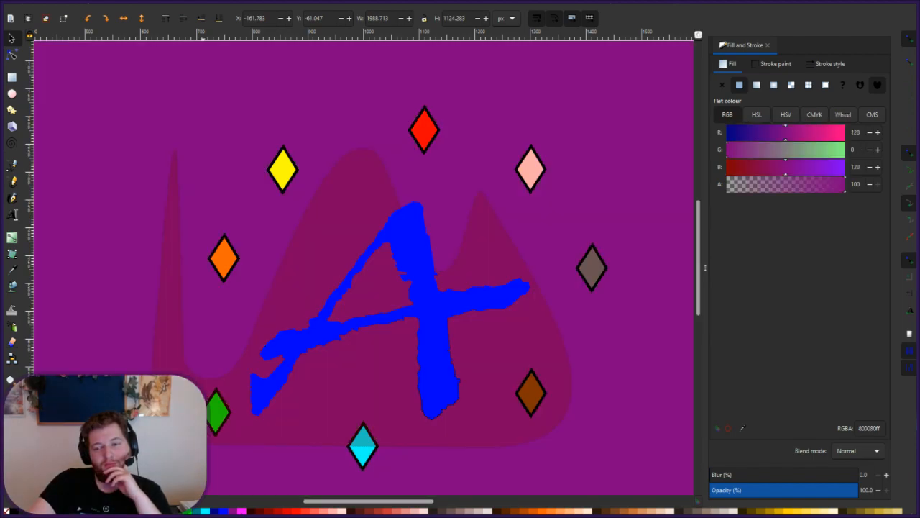
pyautogui.click(242, 511)
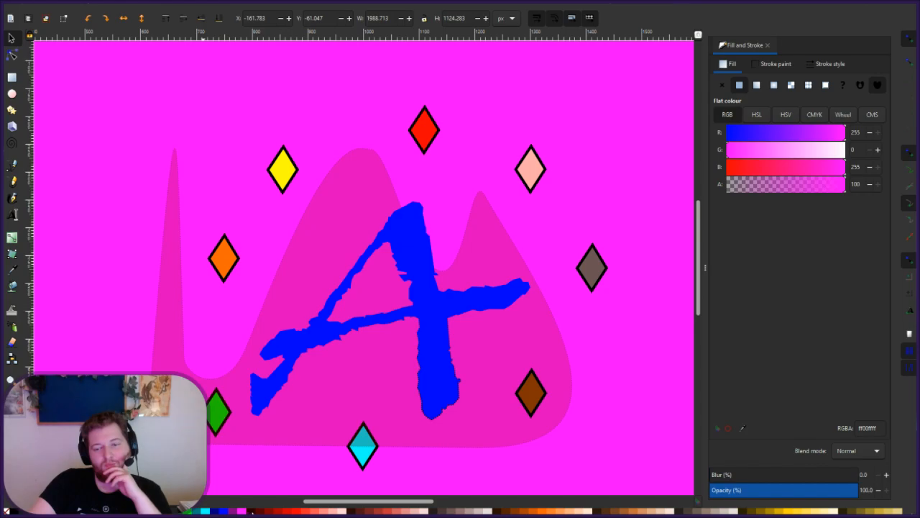
pyautogui.click(254, 511)
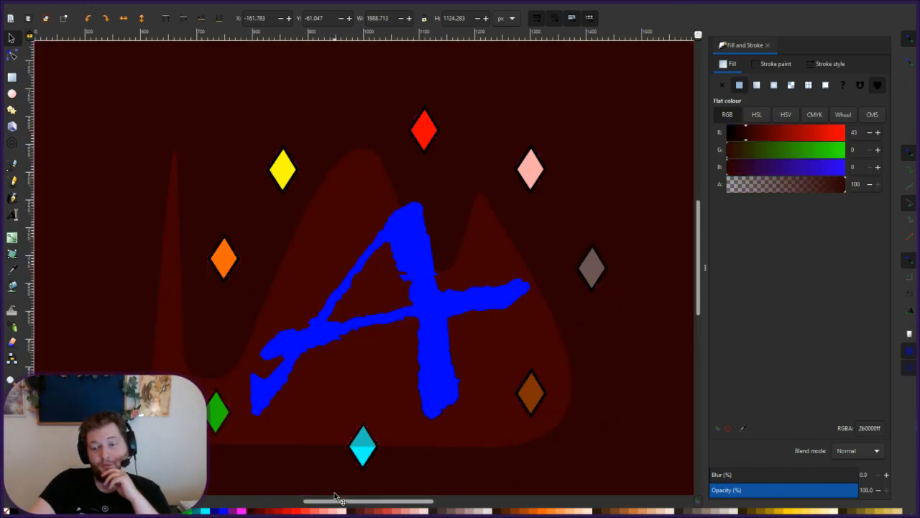
# Try the violet shades 5a2ca0, 4400aa, 330080 and 220055 as the background's fill color.
pyautogui.moveTo(336, 504)
pyautogui.mouseDown()
pyautogui.moveTo(500, 496)
pyautogui.moveTo(317, 506)
pyautogui.moveTo(337, 511)
pyautogui.mouseUp()
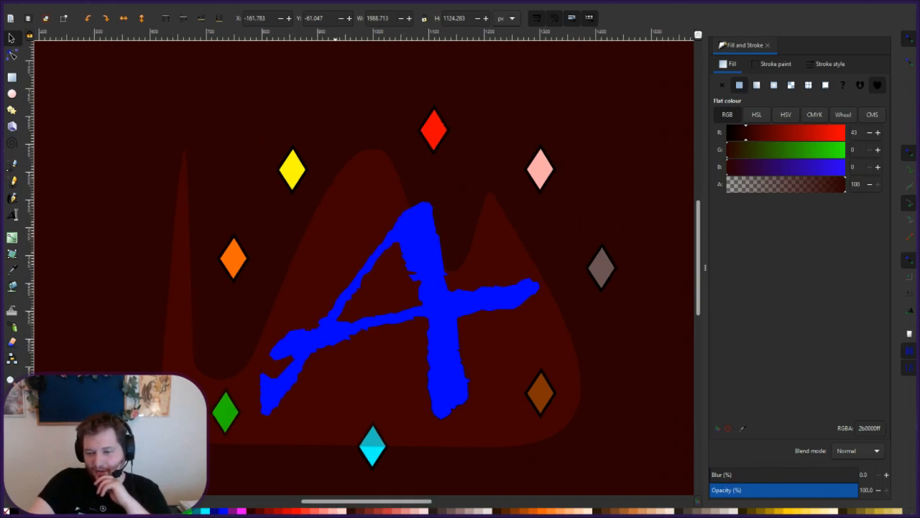
pyautogui.scroll(-15, 336, 510)
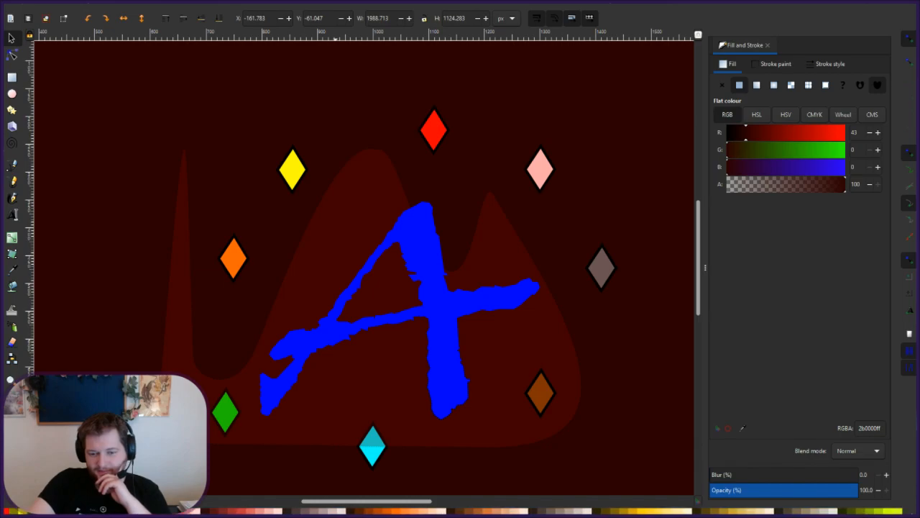
pyautogui.scroll(-15, 337, 511)
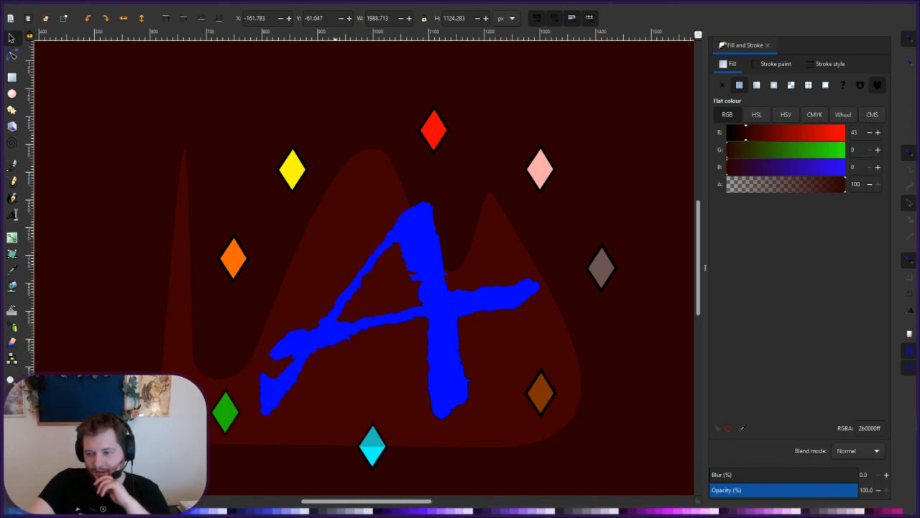
pyautogui.scroll(-15, 336, 510)
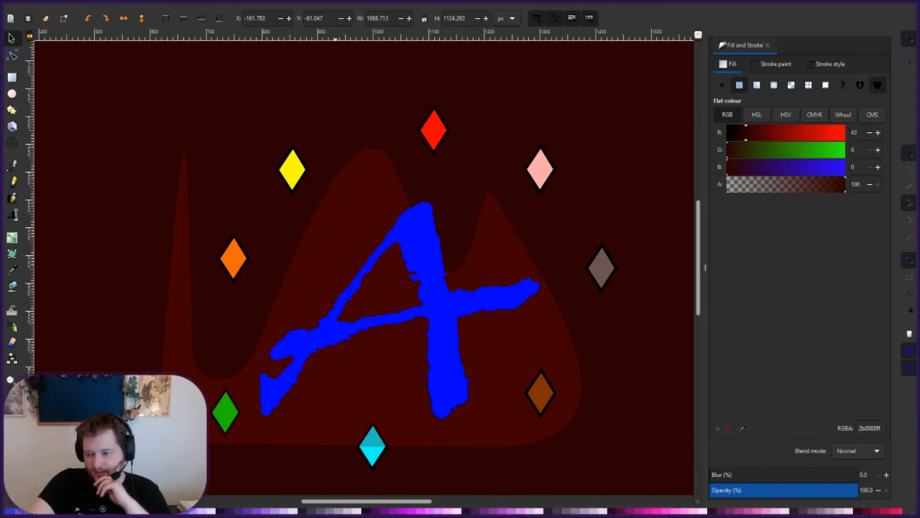
pyautogui.scroll(-10, 336, 511)
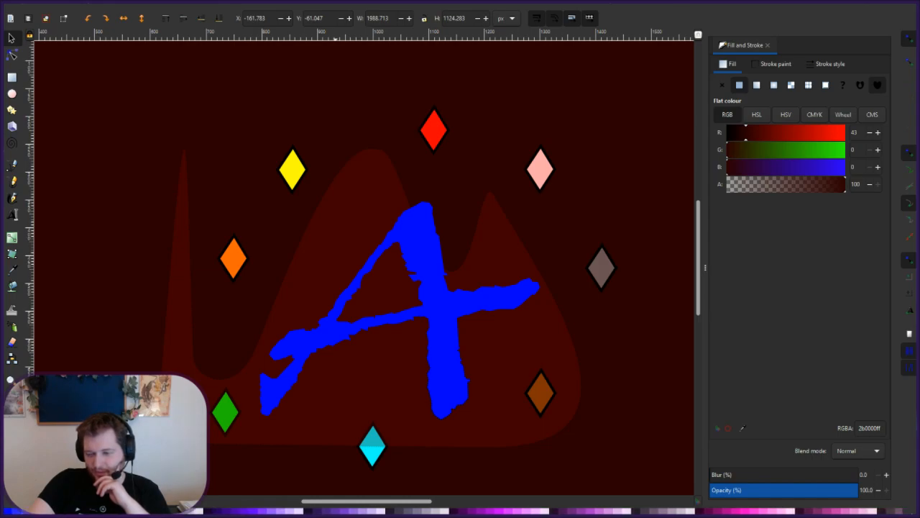
pyautogui.scroll(-15, 336, 510)
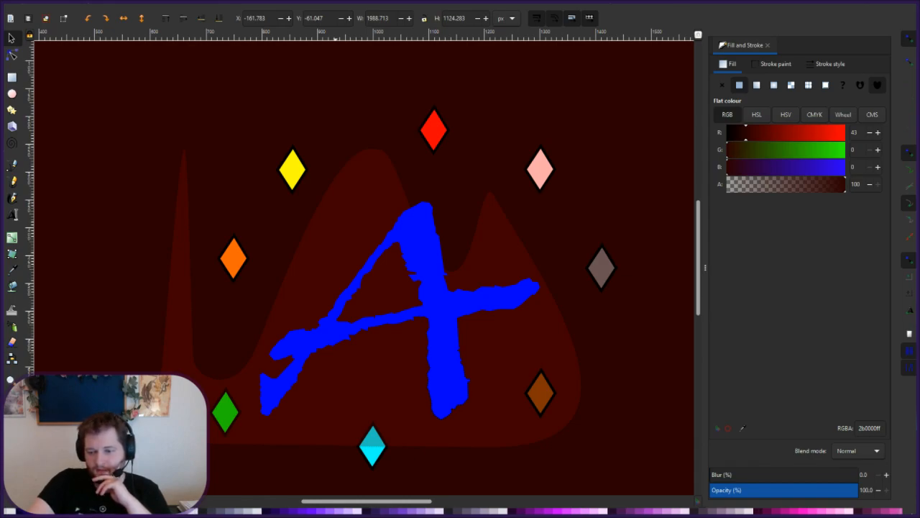
pyautogui.click(344, 511)
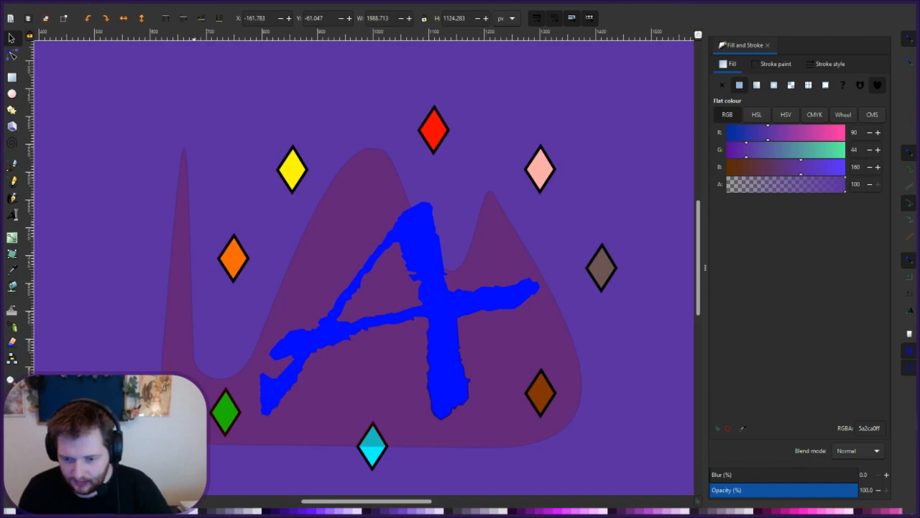
pyautogui.click(286, 511)
pyautogui.click(277, 511)
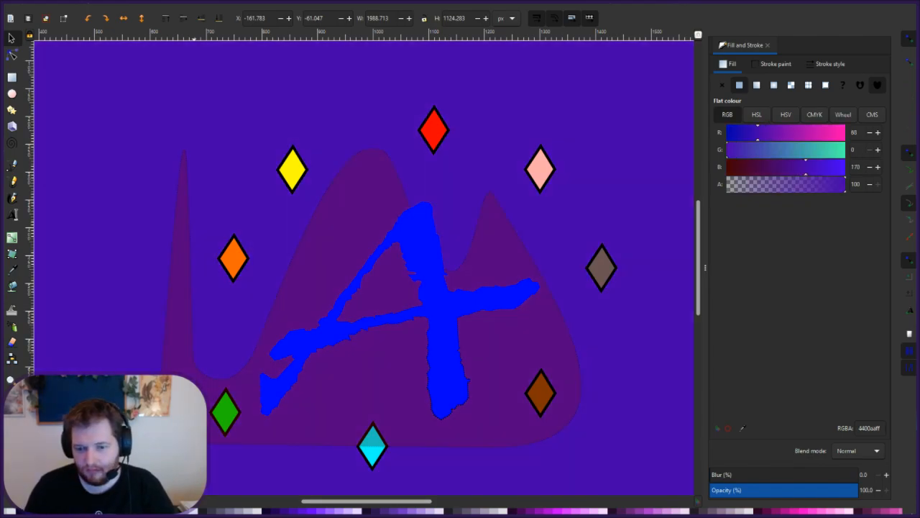
pyautogui.click(460, 511)
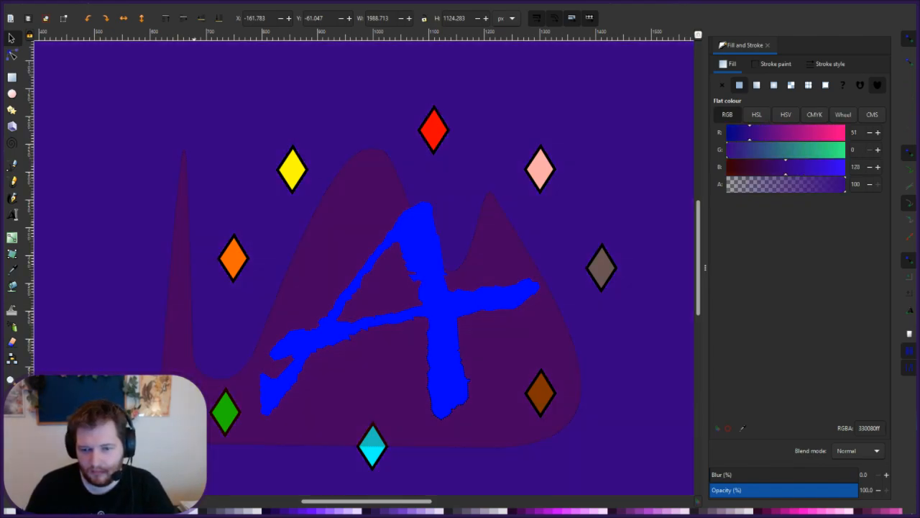
pyautogui.click(453, 511)
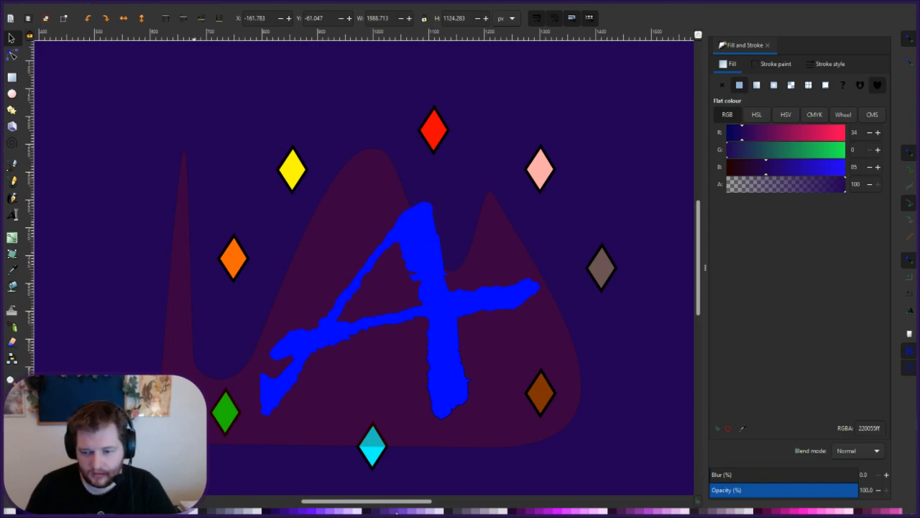
# Compare the darker purple shades 11002b, 22002b, 2d1650 and 170b28 as the background's fill color.
pyautogui.click(472, 511)
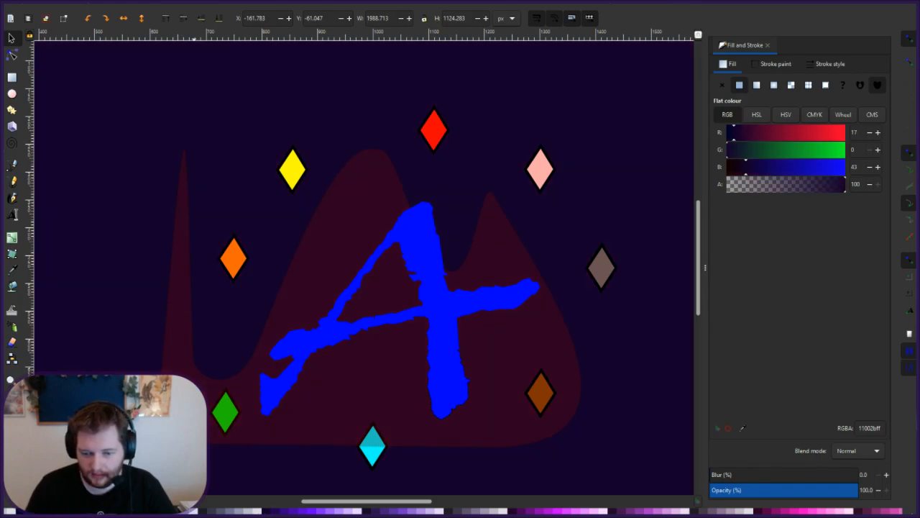
pyautogui.hotkey('ctrl', 'z')
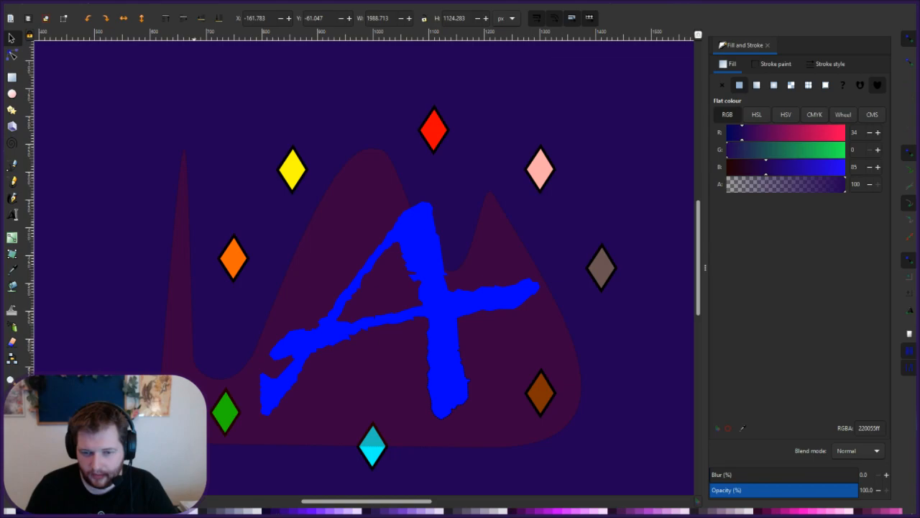
pyautogui.hotkey('ctrl', 'shift', 'z')
pyautogui.click(367, 511)
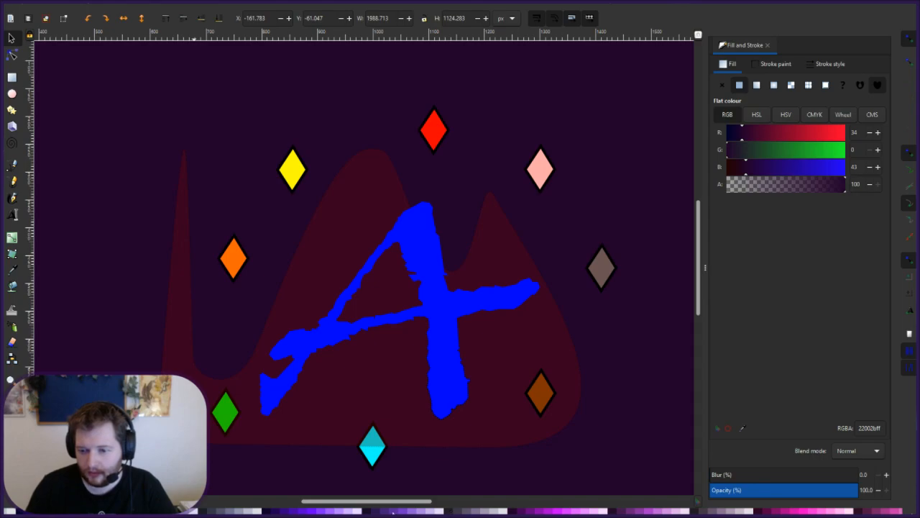
pyautogui.click(370, 510)
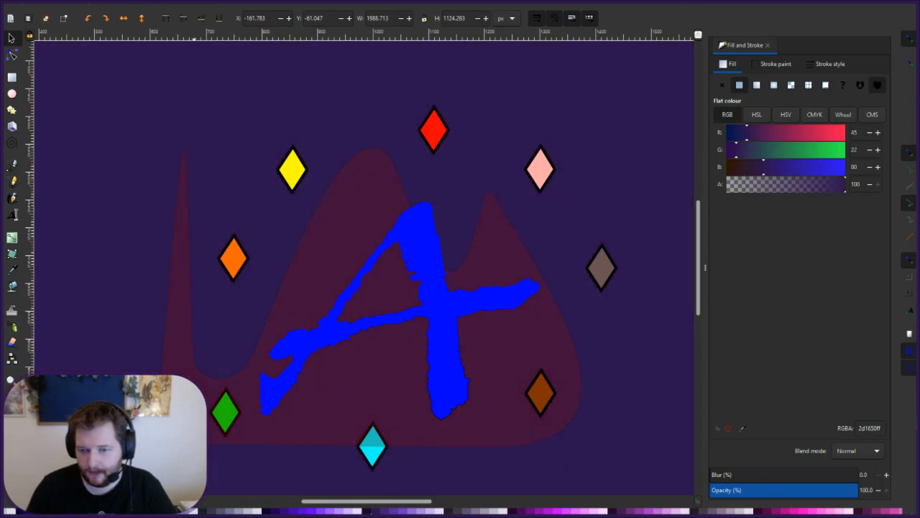
pyautogui.click(369, 510)
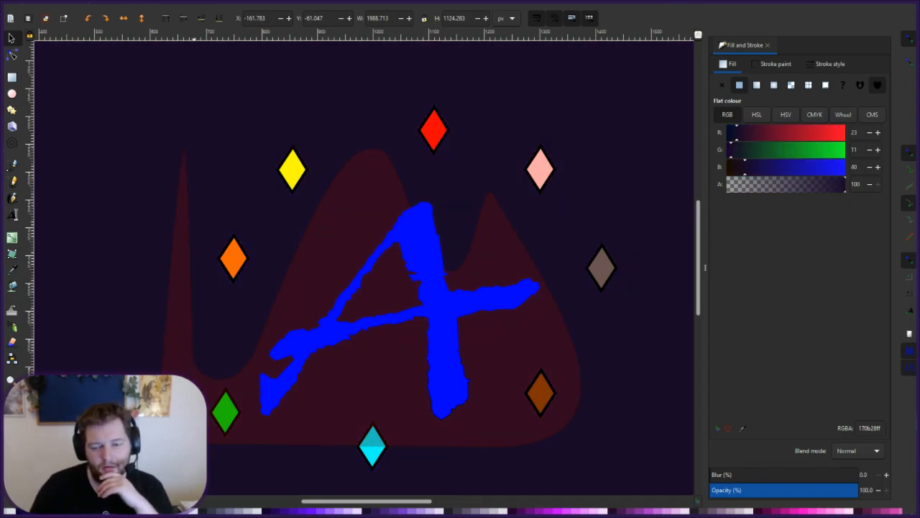
# Set the background's fill to very dark violet 11002b, trying and undoing the alternatives 170b28 and 0b0b28.
pyautogui.click(275, 511)
pyautogui.click(268, 511)
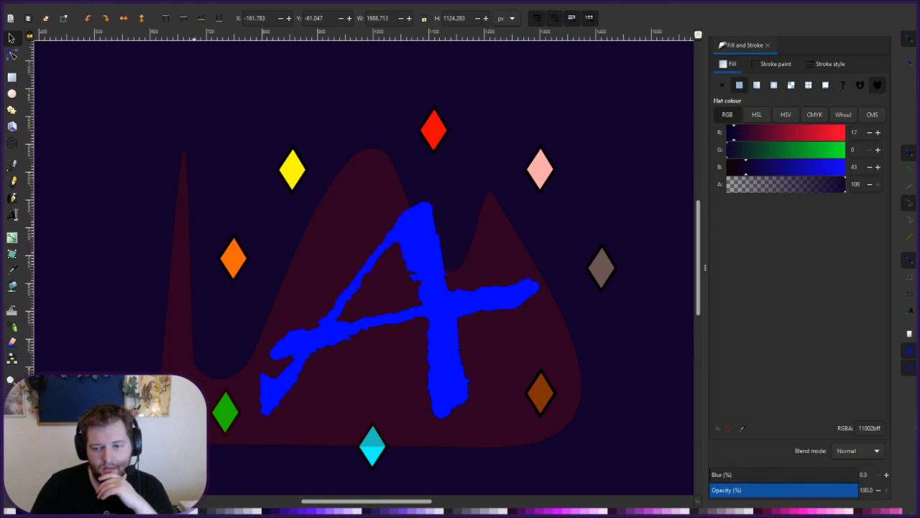
pyautogui.click(348, 511)
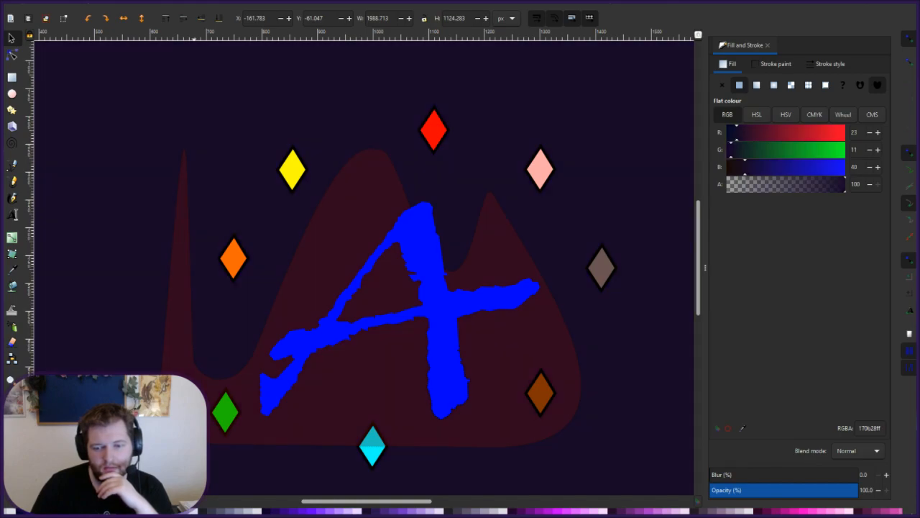
pyautogui.hotkey('ctrl', 'z')
pyautogui.click(141, 511)
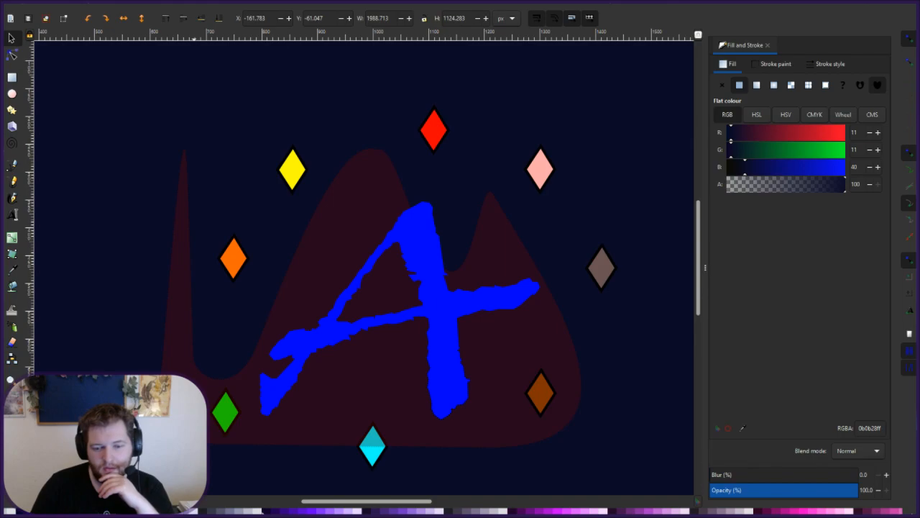
pyautogui.hotkey('ctrl', 'z')
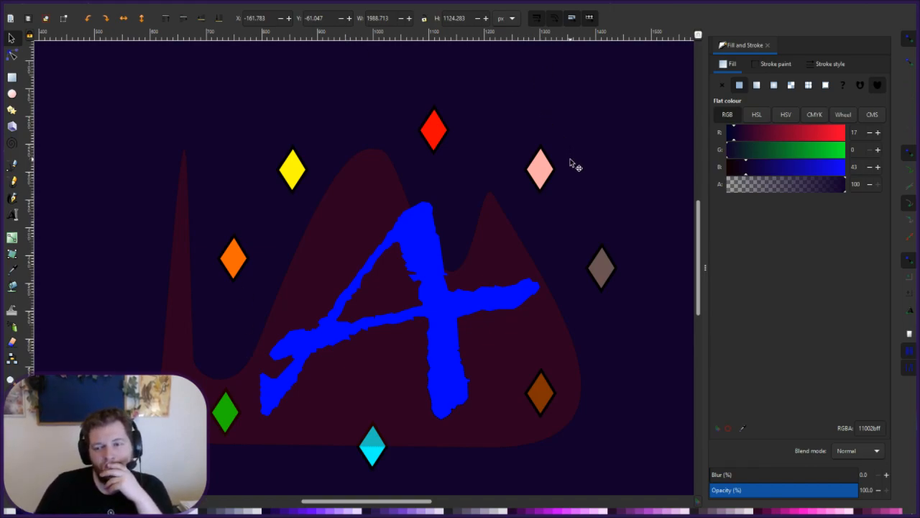
# Activate the Pen tool for drawing Bezier curves and straight lines.
pyautogui.moveTo(697, 248)
pyautogui.mouseDown()
pyautogui.moveTo(697, 223)
pyautogui.moveTo(696, 246)
pyautogui.mouseUp()
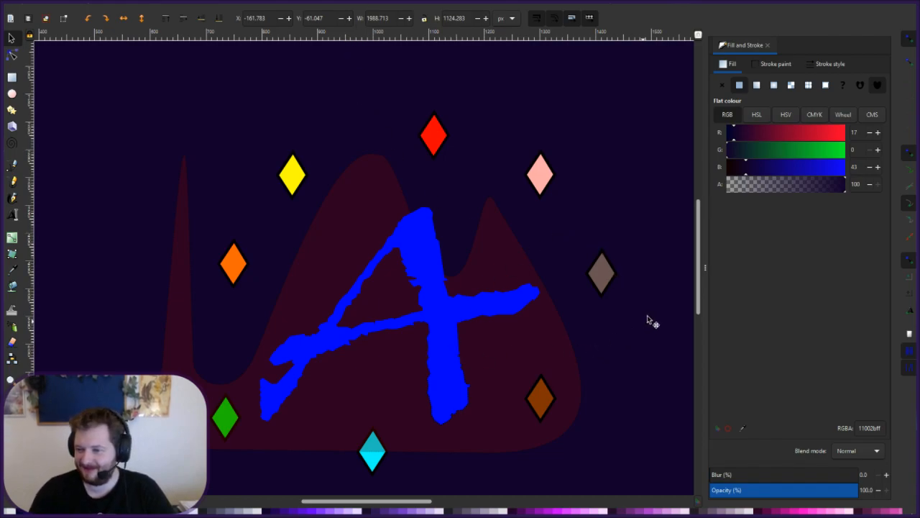
pyautogui.moveTo(699, 264); pyautogui.dragTo(699, 271)
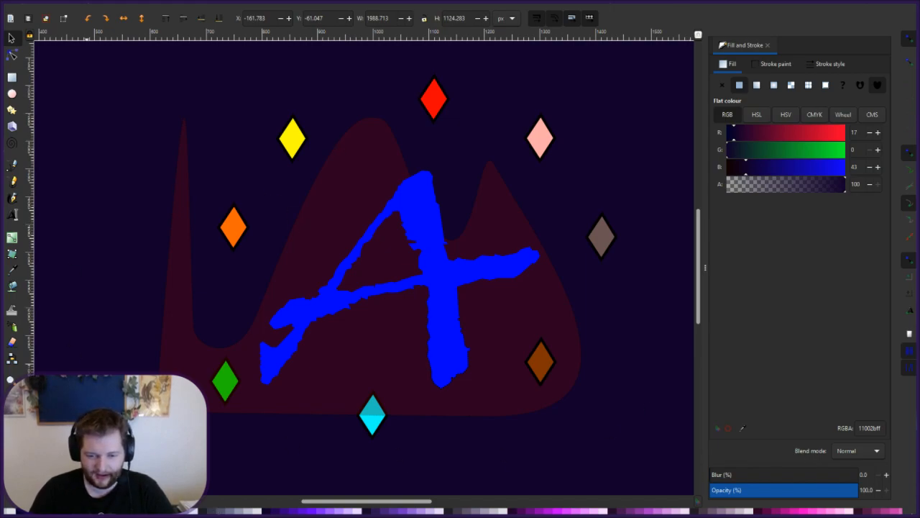
pyautogui.click(12, 197)
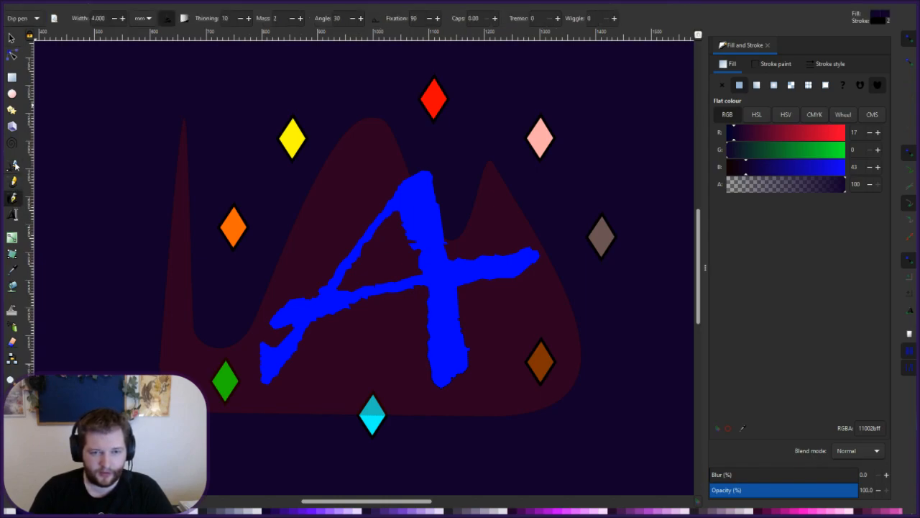
pyautogui.click(14, 165)
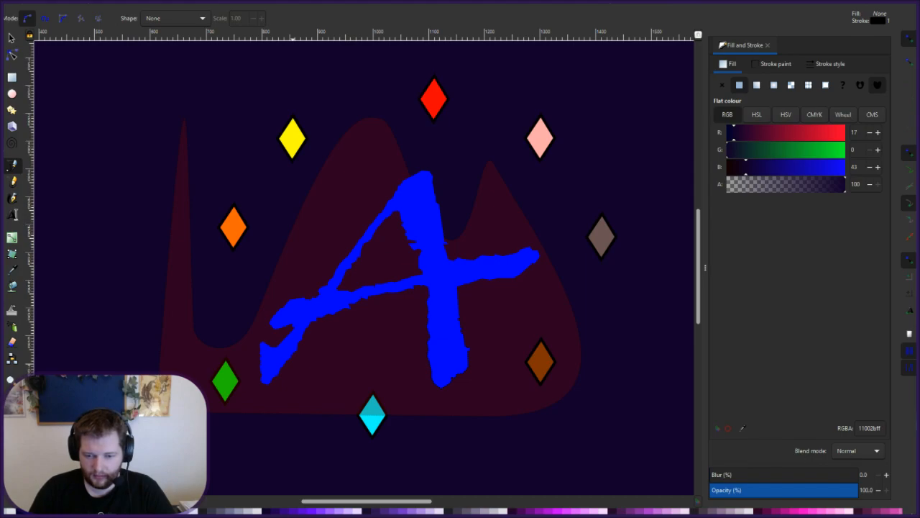
# Try a light grey dbdbe3 fill on the background and undo it.
pyautogui.click(247, 511)
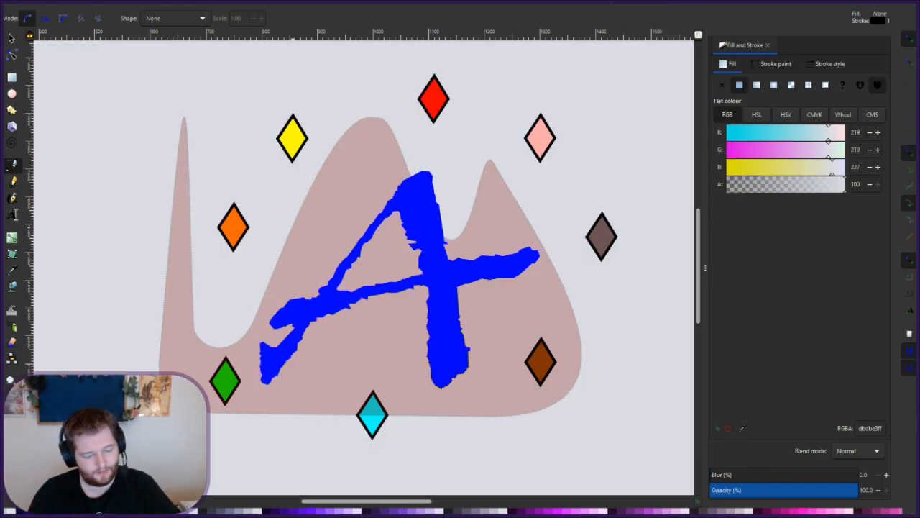
pyautogui.hotkey('ctrl', 'z')
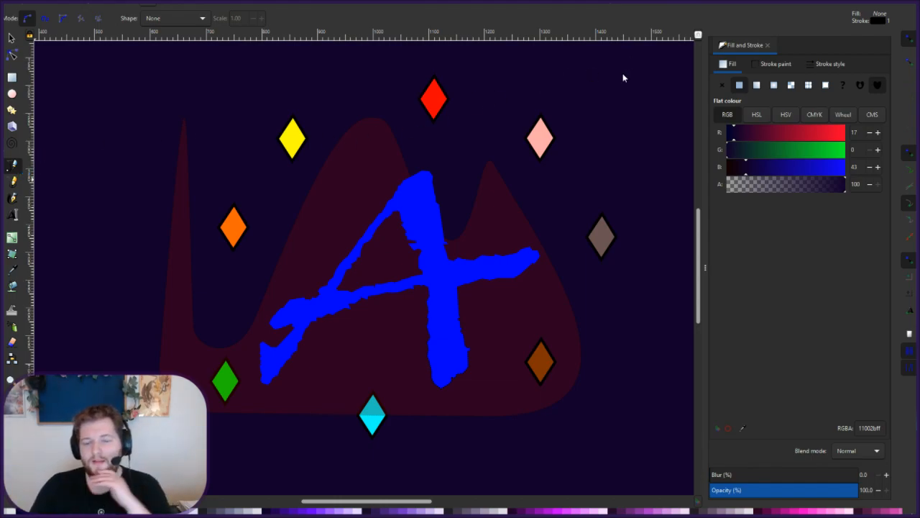
# Activate the Pencil tool for freehand lines and clear the selection.
pyautogui.press('p')
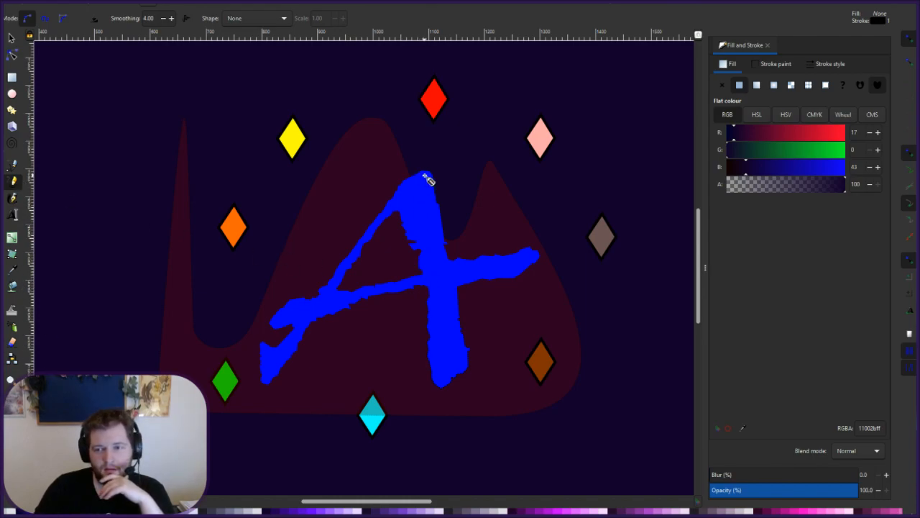
pyautogui.press('Escape')
# Try a freehand line across the A's upper stem with a light grey dbdbe3 fill, undo the fill and delete the line.
pyautogui.moveTo(422, 174)
pyautogui.mouseDown()
pyautogui.moveTo(436, 201)
pyautogui.moveTo(408, 236)
pyautogui.mouseUp()
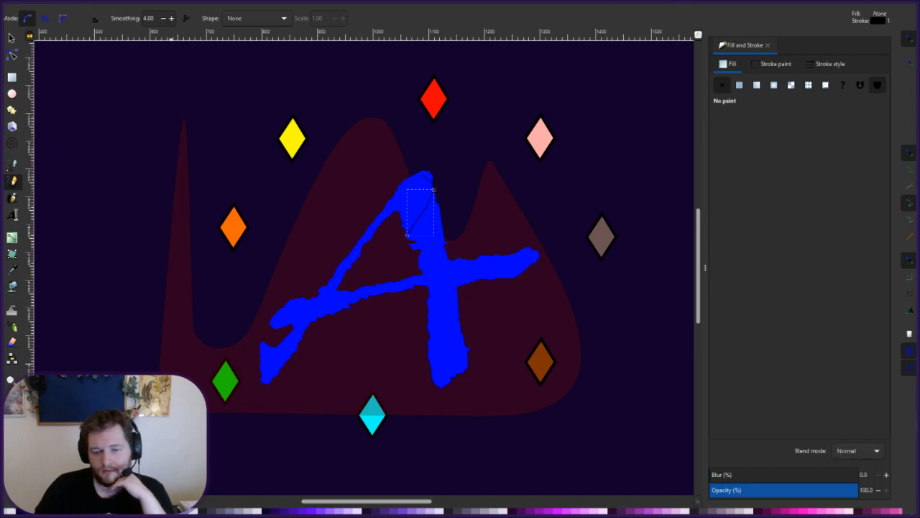
pyautogui.click(255, 511)
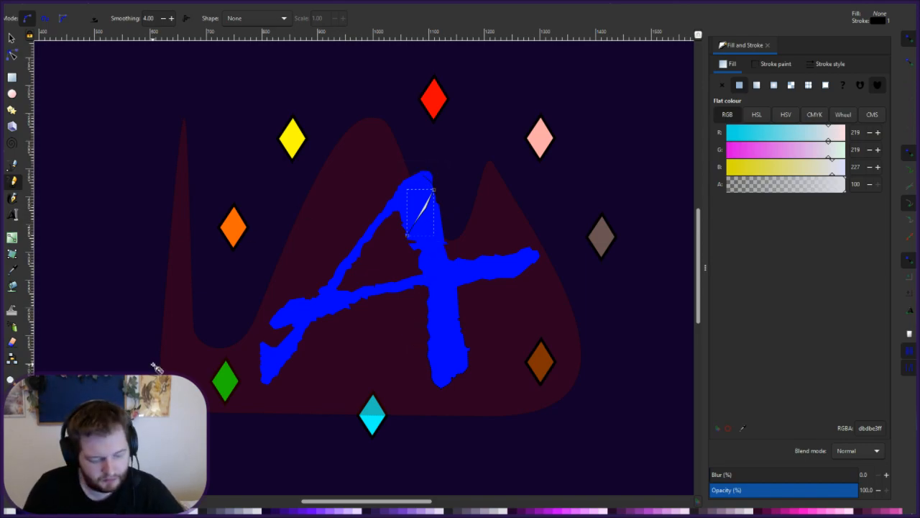
pyautogui.hotkey('ctrl', 'z')
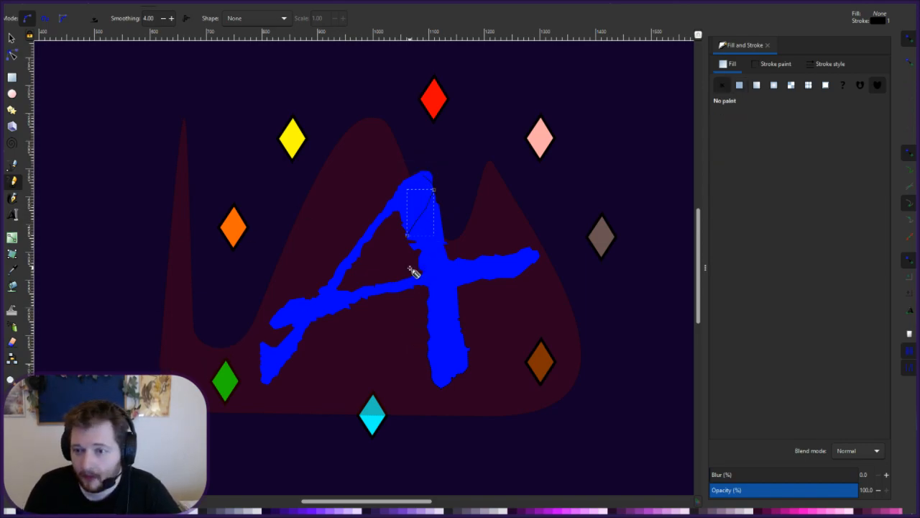
pyautogui.press('Delete')
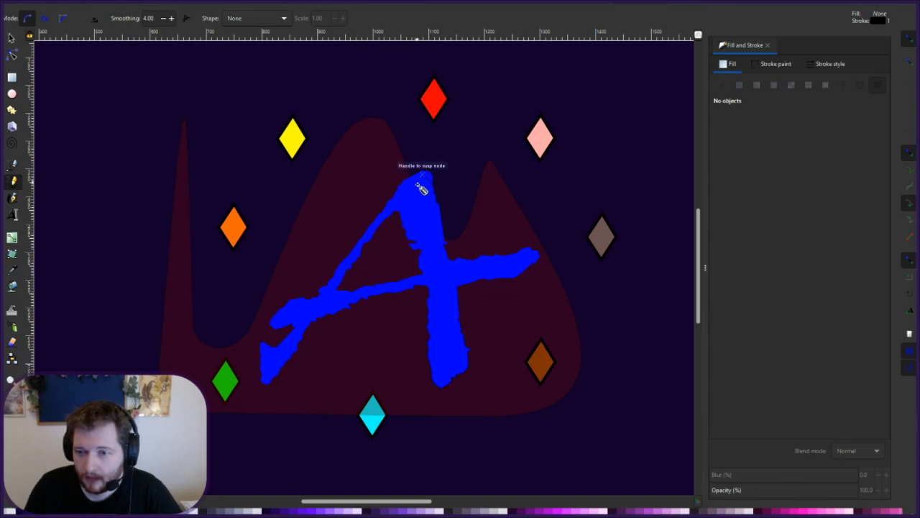
# Try a freehand line across the A's upper stem with a light grey dbdbe3 stroke and no fill.
pyautogui.click(441, 217)
pyautogui.click(421, 250)
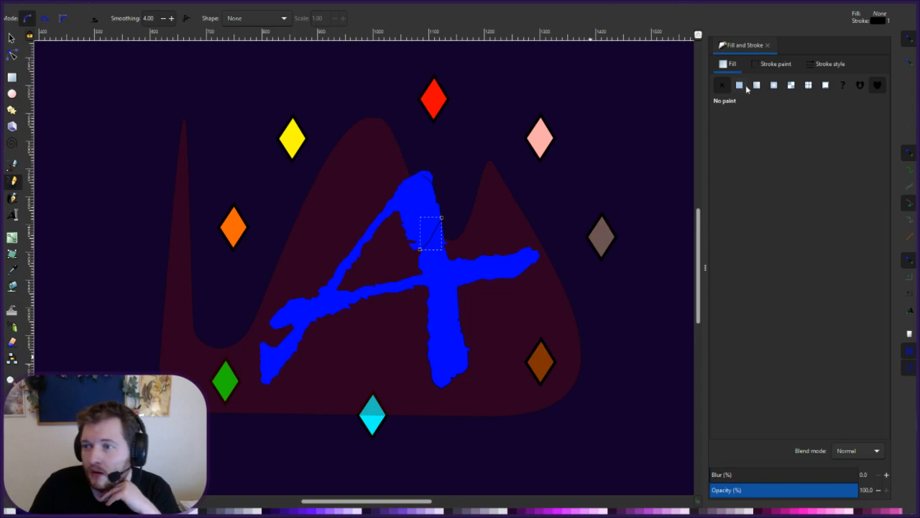
pyautogui.click(776, 65)
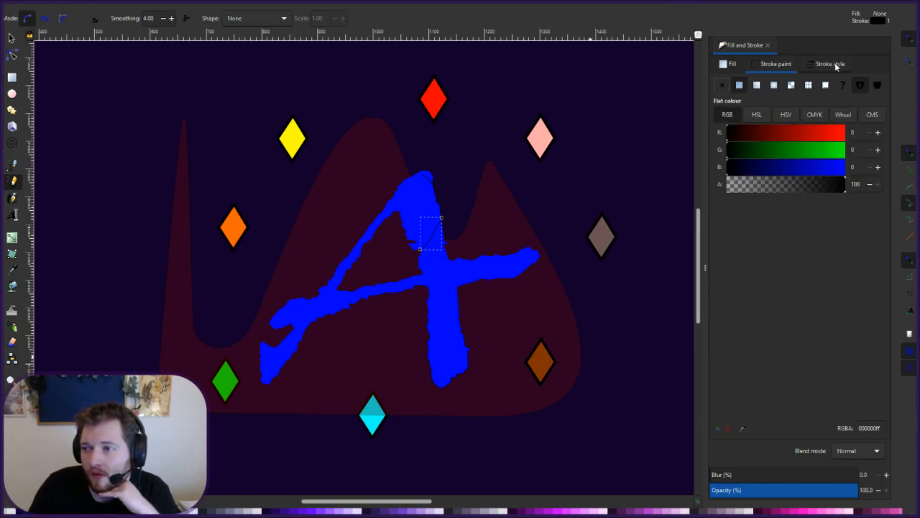
pyautogui.click(258, 510)
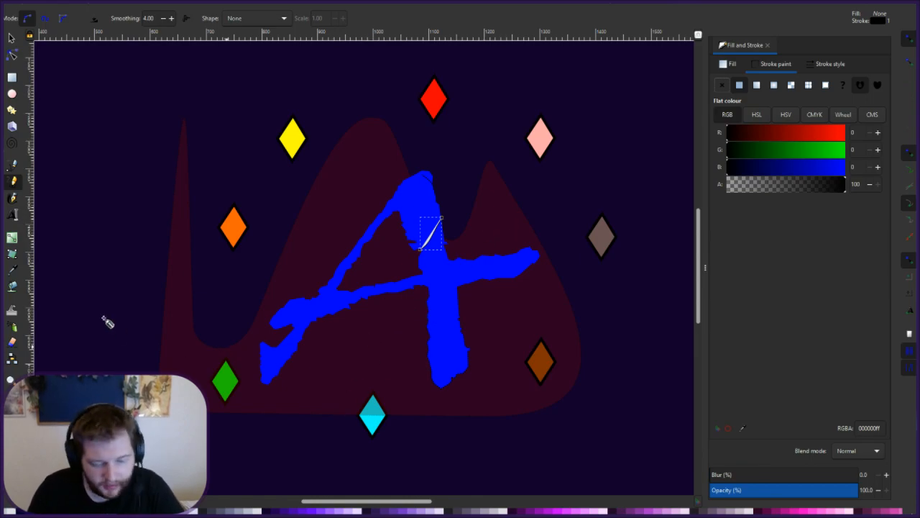
pyautogui.hotkey('ctrl', 'z')
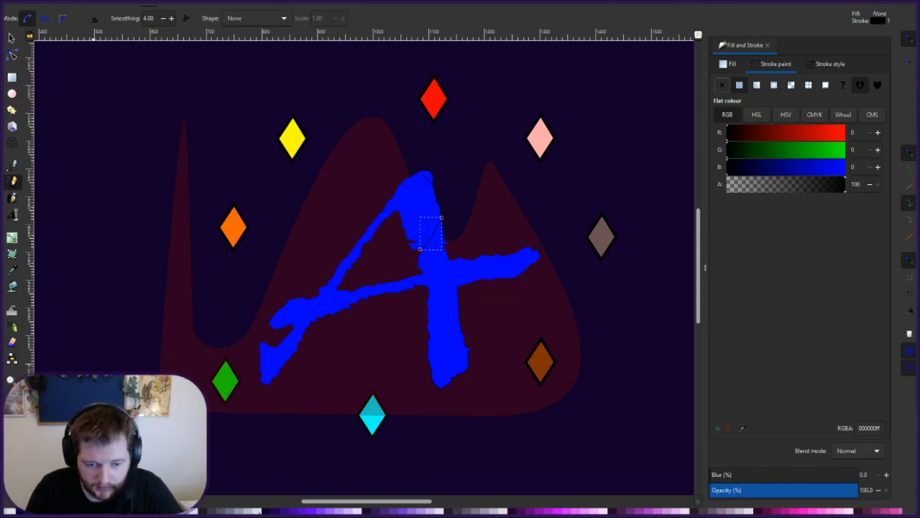
pyautogui.keyDown('shift'); pyautogui.click(259, 512); pyautogui.keyUp('shift')
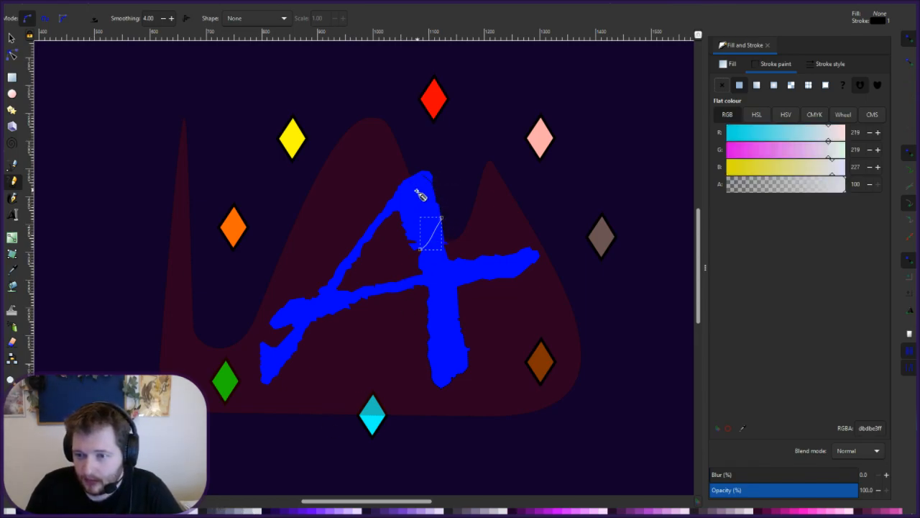
# Try a freehand line at the A's peak with a dbdbe3 fill, and undo it together with the previous line.
pyautogui.moveTo(421, 174)
pyautogui.mouseDown()
pyautogui.moveTo(437, 197)
pyautogui.moveTo(426, 249)
pyautogui.mouseUp()
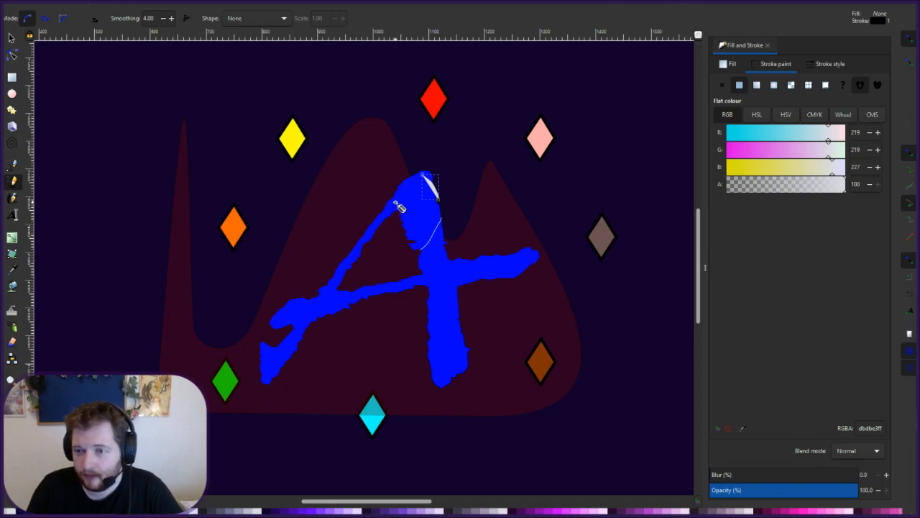
pyautogui.hotkey('ctrl', 'z')
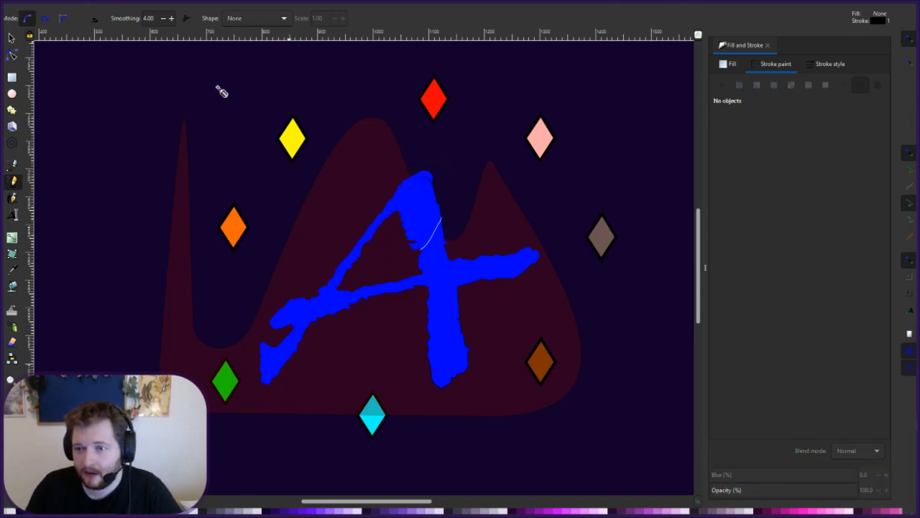
pyautogui.moveTo(424, 177); pyautogui.dragTo(436, 196)
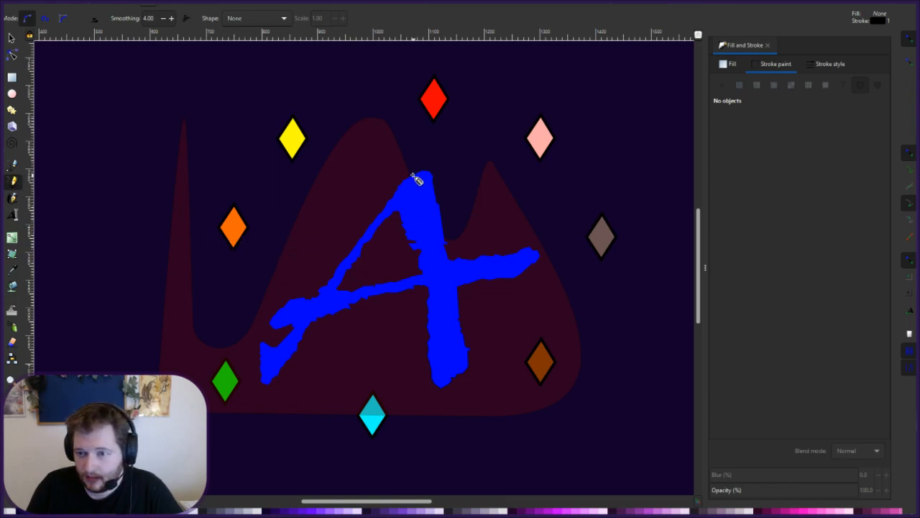
# Draw a short curved line across the A's peak with a light grey dbdbe3 stroke and no fill.
pyautogui.moveTo(418, 175); pyautogui.dragTo(437, 202)
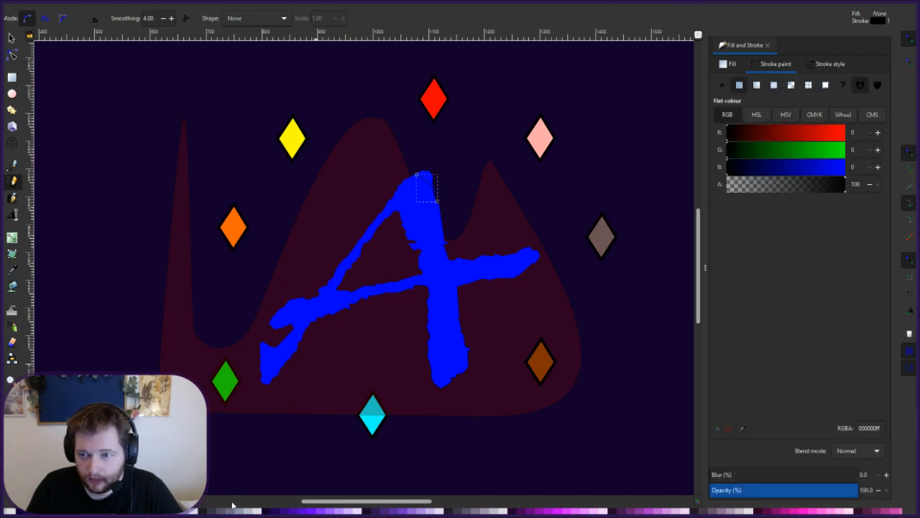
pyautogui.click(260, 511)
pyautogui.keyDown('shift'); pyautogui.click(261, 511); pyautogui.keyUp('shift')
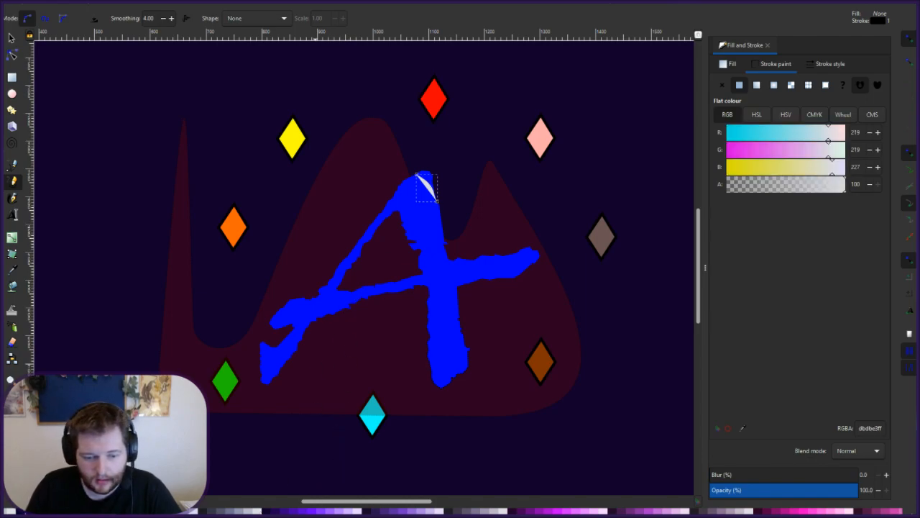
pyautogui.hotkey('ctrl', 'z')
pyautogui.hotkey('ctrl', 'z')
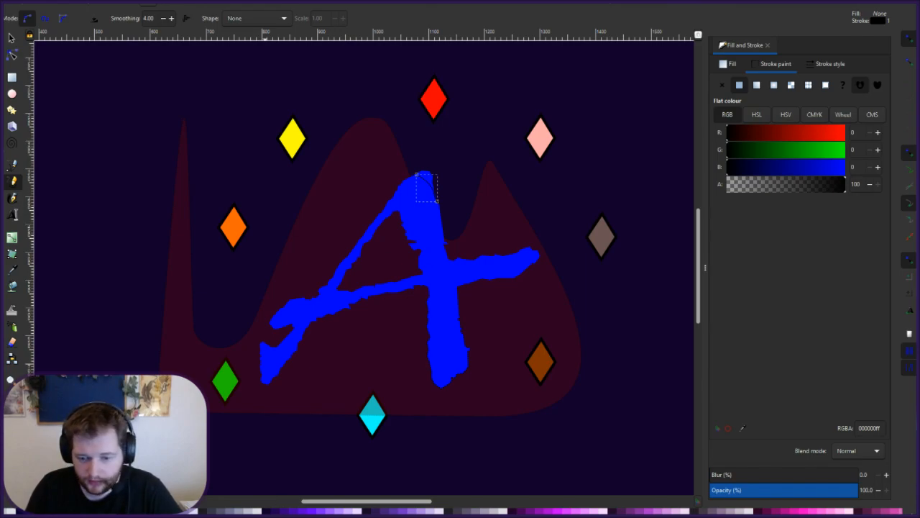
pyautogui.click(261, 511)
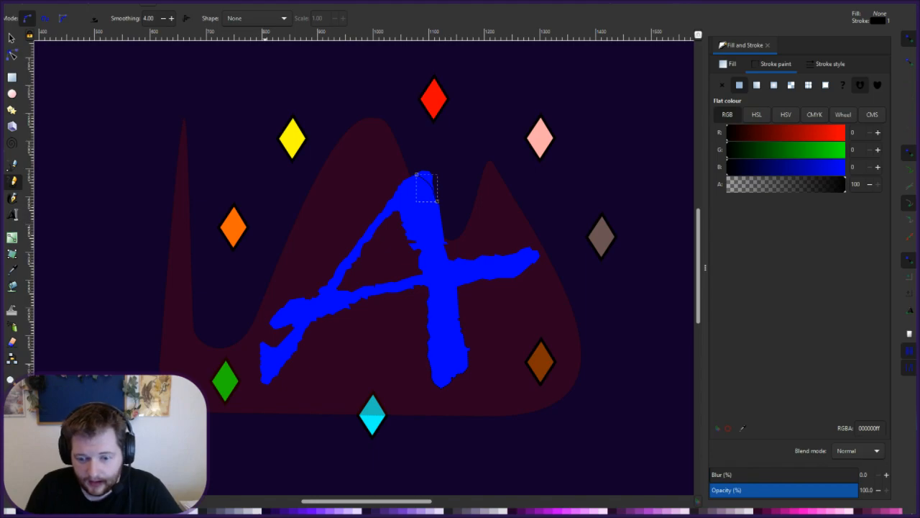
pyautogui.keyDown('shift'); pyautogui.click(264, 511); pyautogui.keyUp('shift')
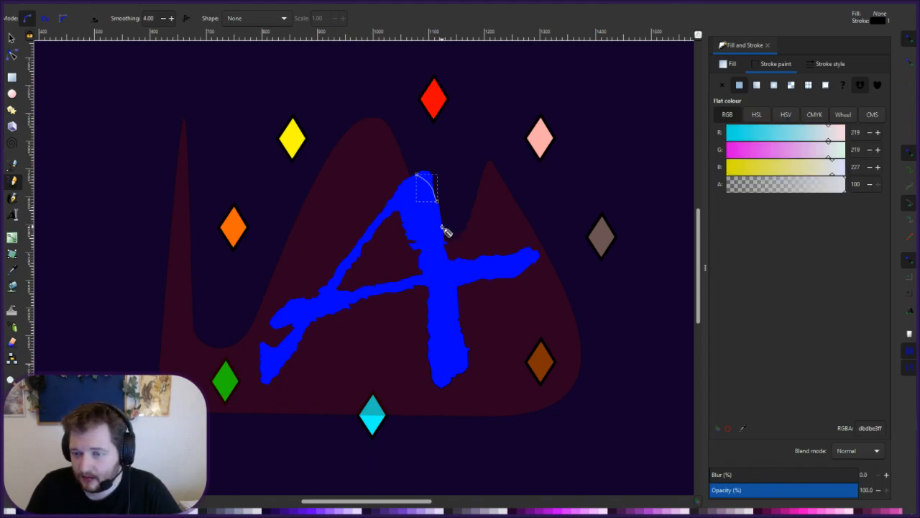
# Draw a freehand line down the A's upper stem with stroke d7d7f4 and a light-stroked one across the crossbar's right end.
pyautogui.moveTo(439, 220); pyautogui.dragTo(424, 267)
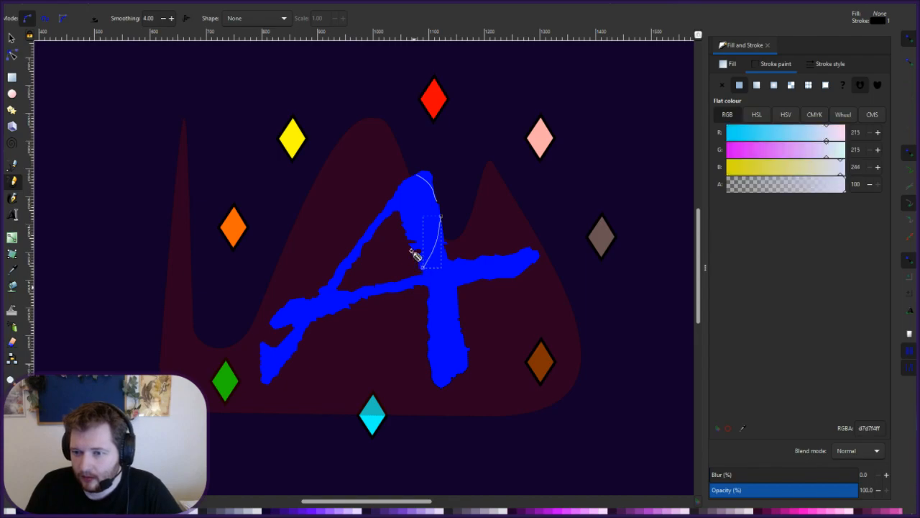
pyautogui.moveTo(503, 257); pyautogui.dragTo(500, 274)
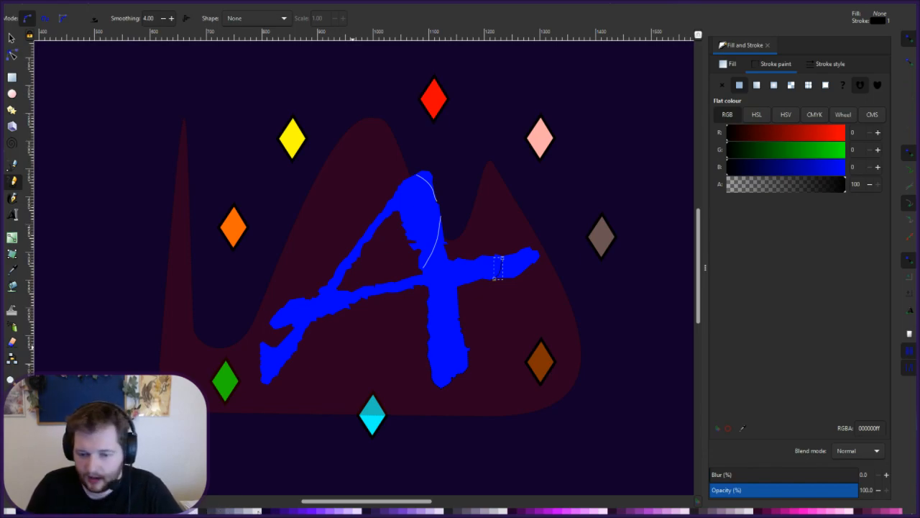
pyautogui.keyDown('shift'); pyautogui.click(259, 512); pyautogui.keyUp('shift')
# Draw freehand lines across the A's lower stem with stroke d7d7f4 and across the crossbar's left end with stroke dbdbe3.
pyautogui.moveTo(431, 311); pyautogui.dragTo(465, 335)
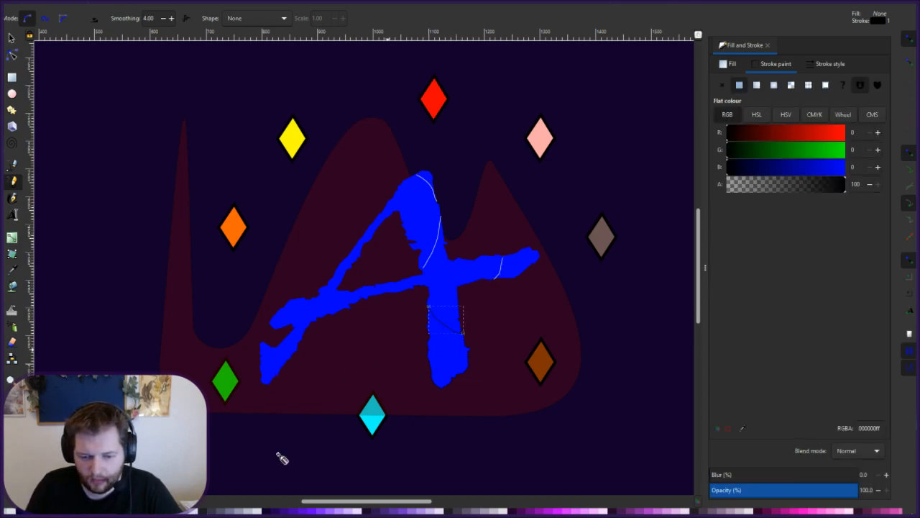
pyautogui.keyDown('shift'); pyautogui.click(225, 511); pyautogui.keyUp('shift')
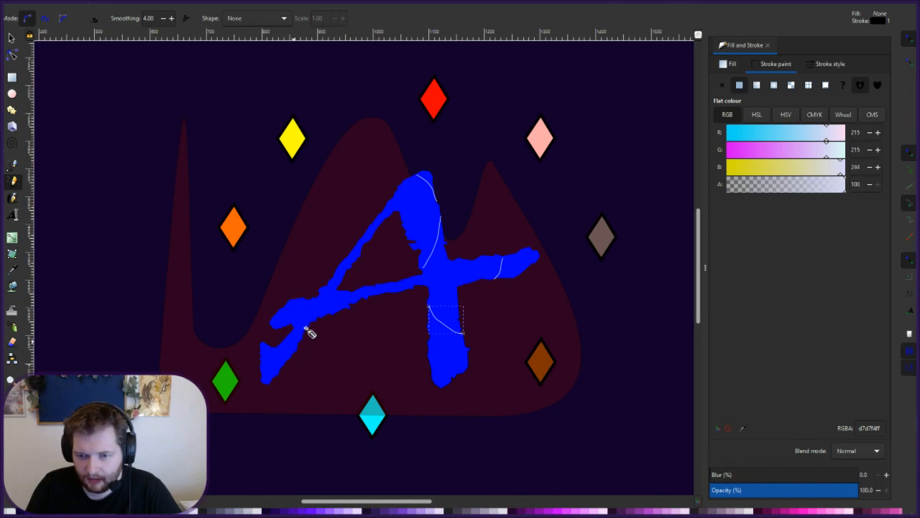
pyautogui.moveTo(291, 302); pyautogui.dragTo(306, 330)
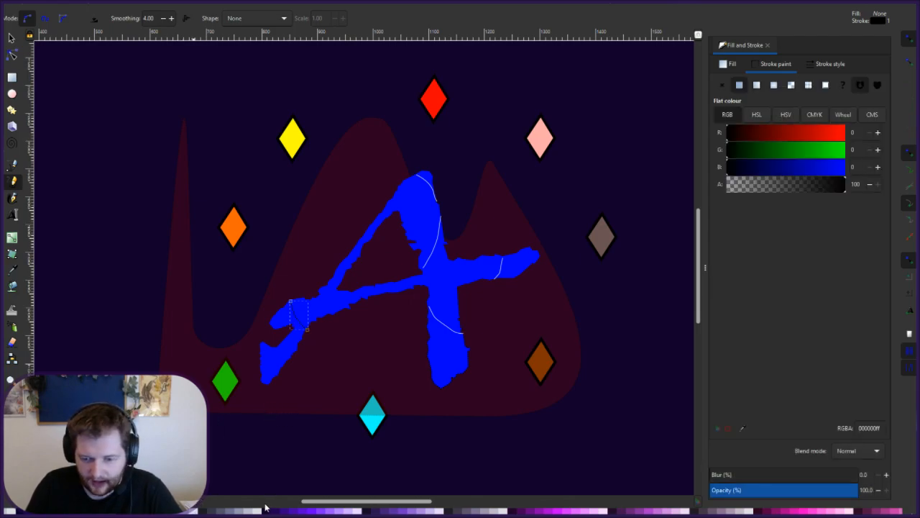
pyautogui.hotkey('ctrl', 'shift', 'v')
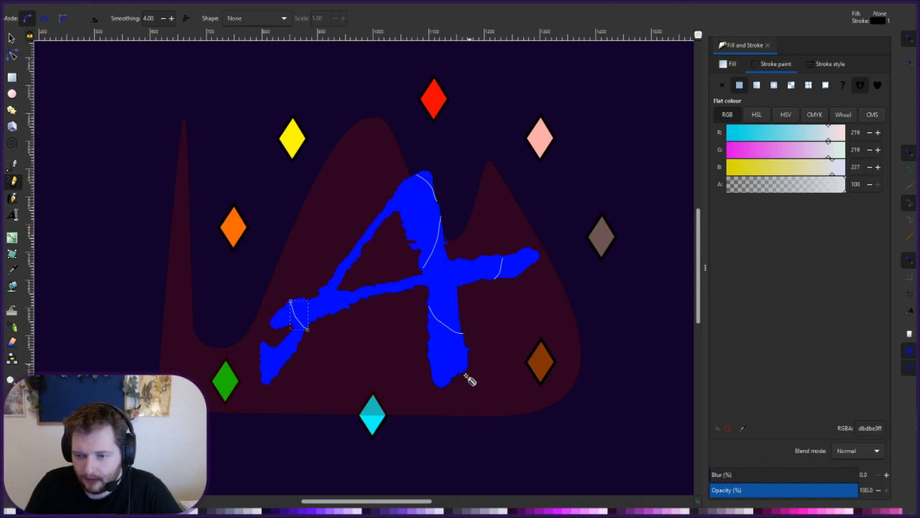
# Draw freehand lines across the stem's foot with stroke d7d7f4 and across the A's thin left leg with stroke dbdbe3.
pyautogui.moveTo(457, 376); pyautogui.dragTo(428, 365)
pyautogui.keyDown('shift'); pyautogui.click(222, 511); pyautogui.keyUp('shift')
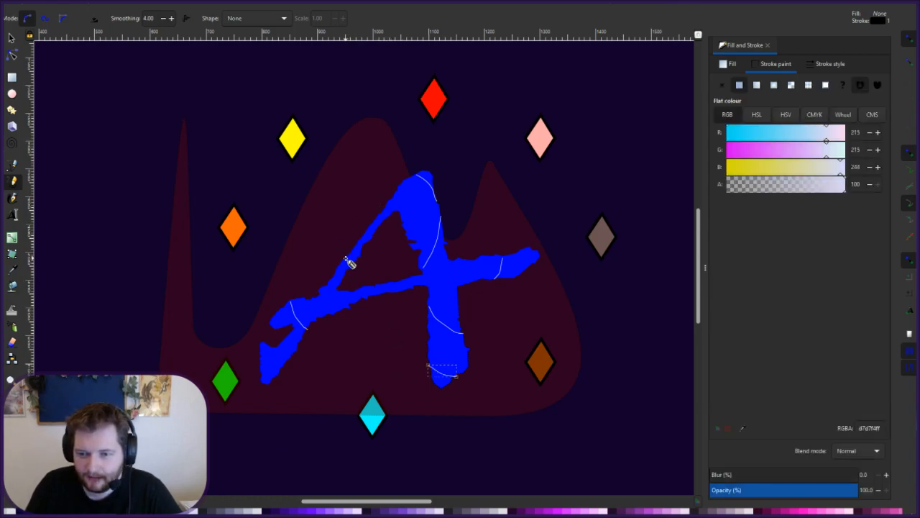
pyautogui.press('Escape')
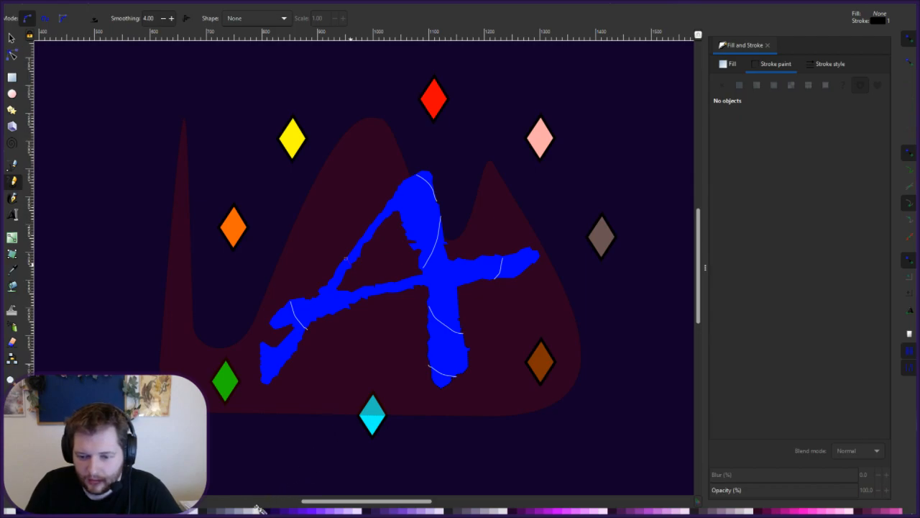
pyautogui.keyDown('shift'); pyautogui.click(259, 509); pyautogui.keyUp('shift')
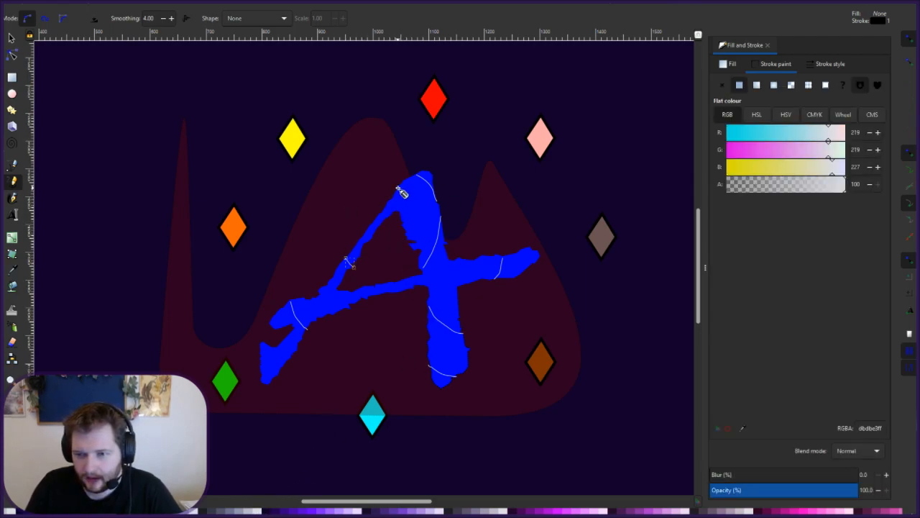
# Draw two crossing freehand lines over the A's upper stem and one over the crossbar junction, all with stroke dbdbe3.
pyautogui.moveTo(398, 189)
pyautogui.mouseDown()
pyautogui.moveTo(413, 218)
pyautogui.moveTo(446, 241)
pyautogui.mouseUp()
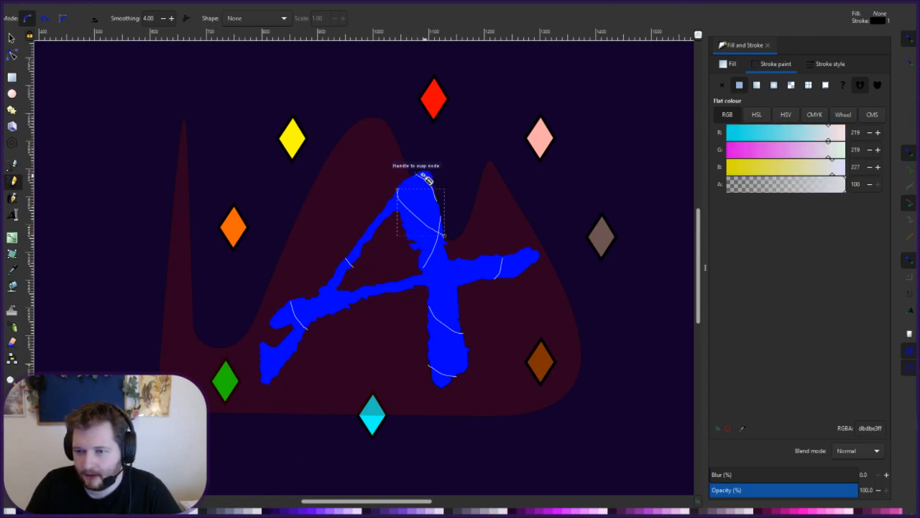
pyautogui.press('Escape')
pyautogui.moveTo(428, 170); pyautogui.dragTo(402, 223)
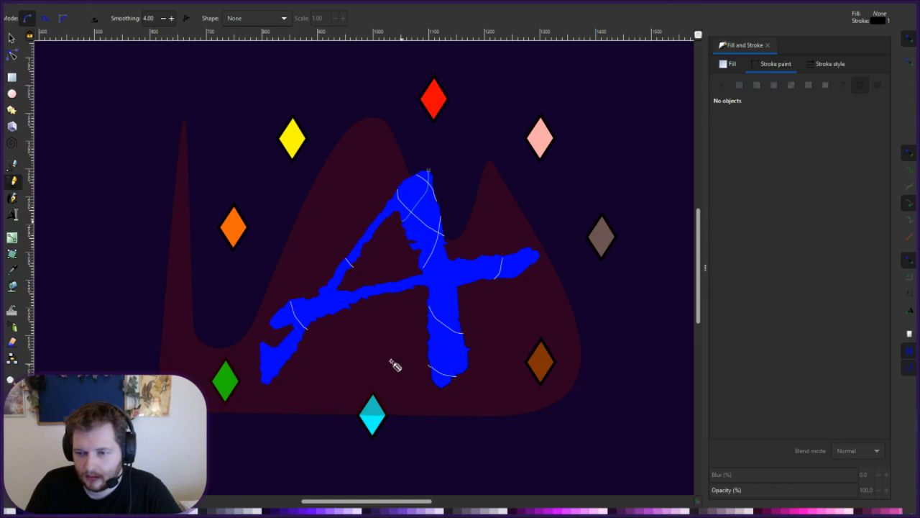
pyautogui.hotkey('ctrl', 'shift', 'v')
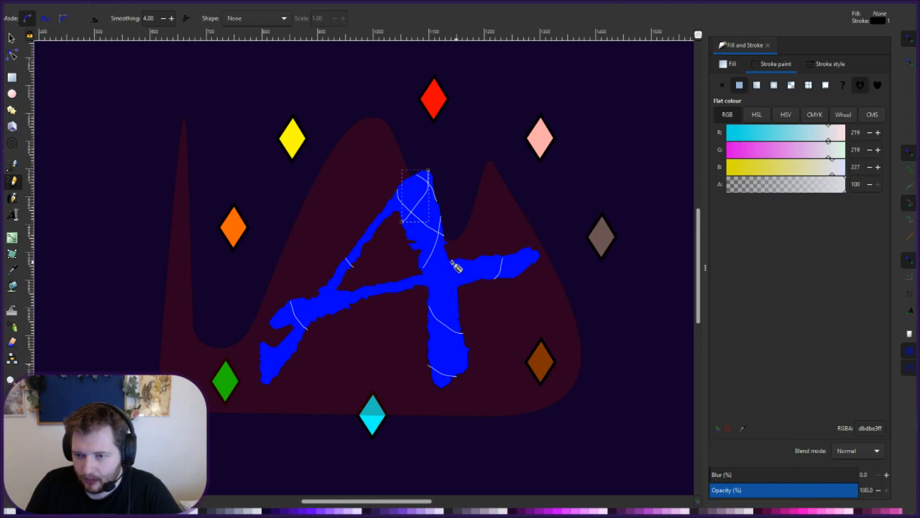
pyautogui.moveTo(420, 252); pyautogui.dragTo(474, 289)
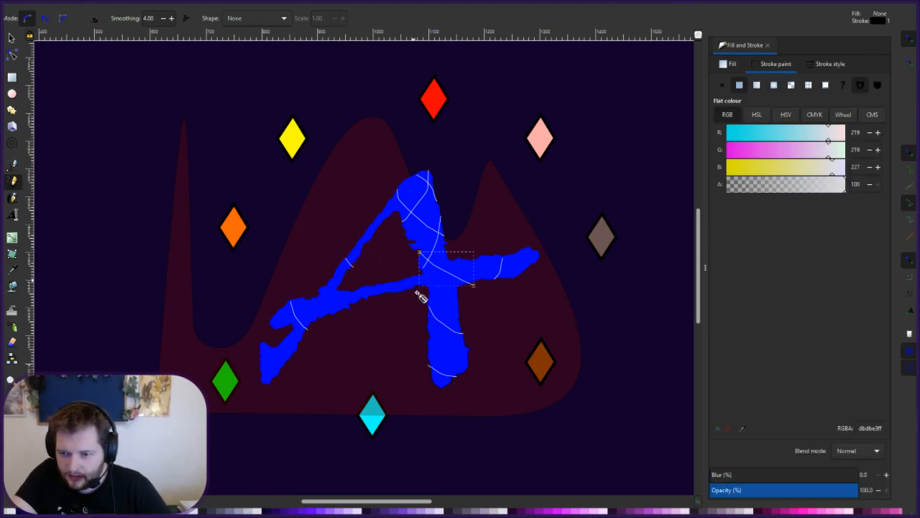
pyautogui.moveTo(496, 314)
pyautogui.mouseDown()
pyautogui.moveTo(460, 258)
pyautogui.moveTo(462, 291)
pyautogui.mouseUp()
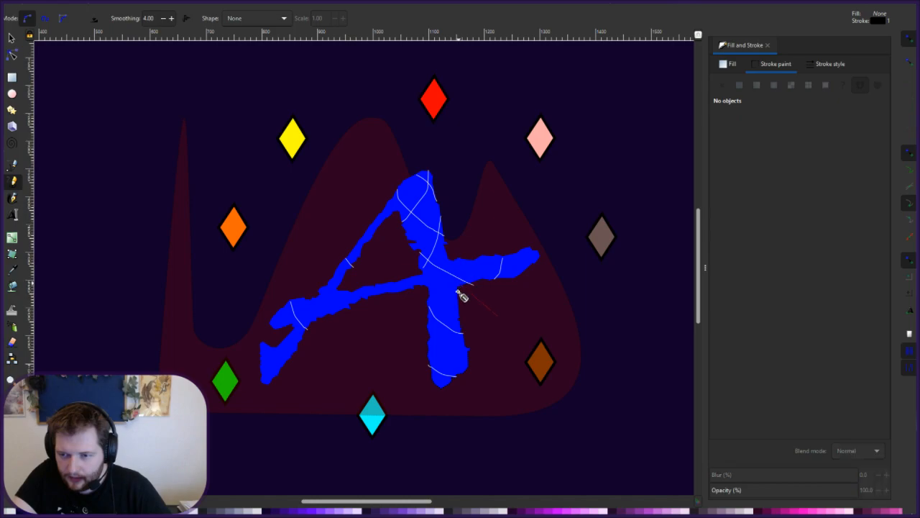
pyautogui.click(483, 307)
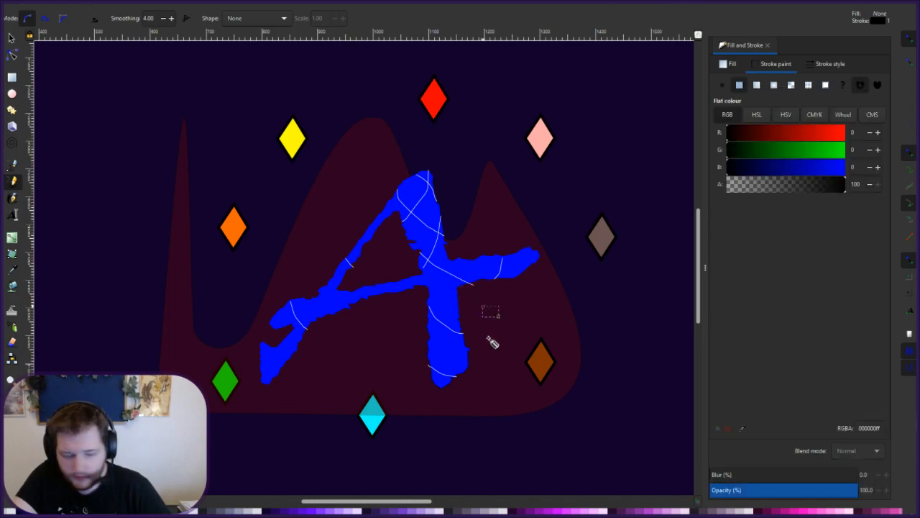
pyautogui.hotkey('ctrl', 'z')
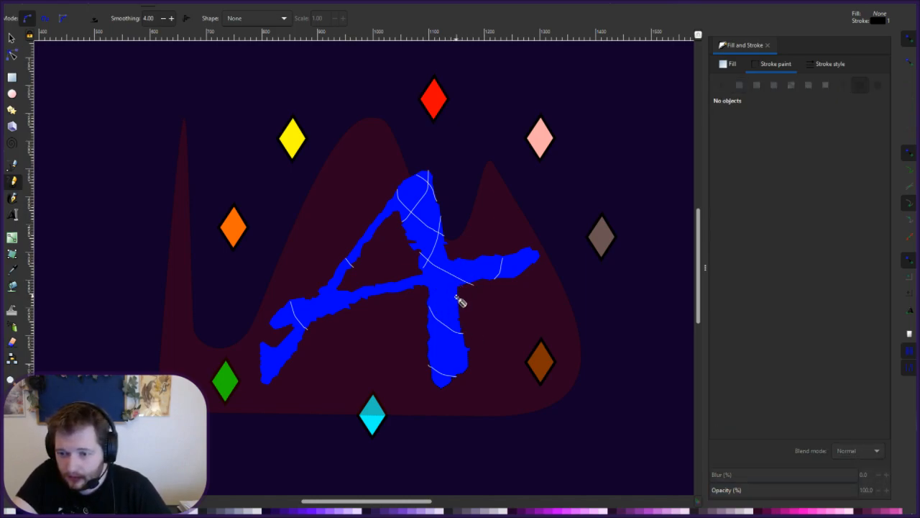
# Draw a freehand line over the A's lower stem, crossing the existing line there, with a light grey dbdbe3 stroke.
pyautogui.moveTo(457, 302); pyautogui.dragTo(431, 329)
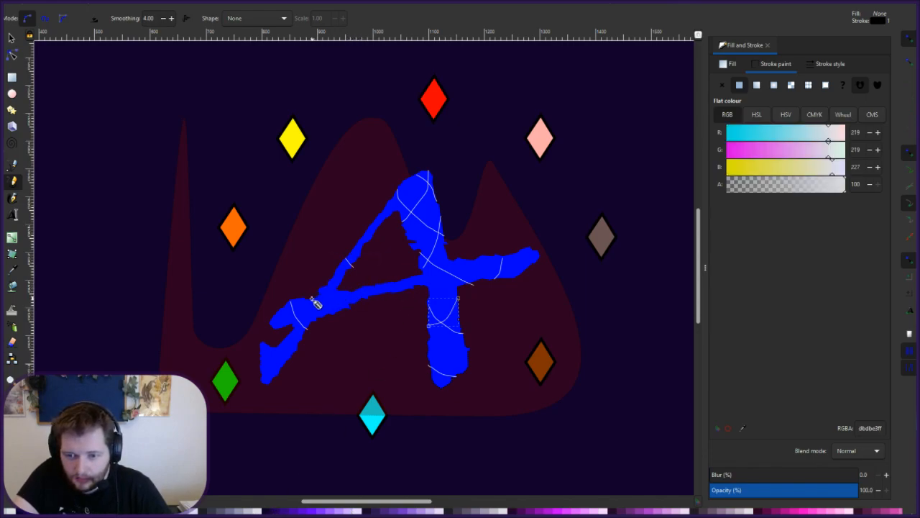
# Draw a curved freehand line over the crossbar's left end, crossing the existing line there, with a light grey dbdbe3 stroke.
pyautogui.press('Escape')
pyautogui.moveTo(277, 328); pyautogui.dragTo(273, 324)
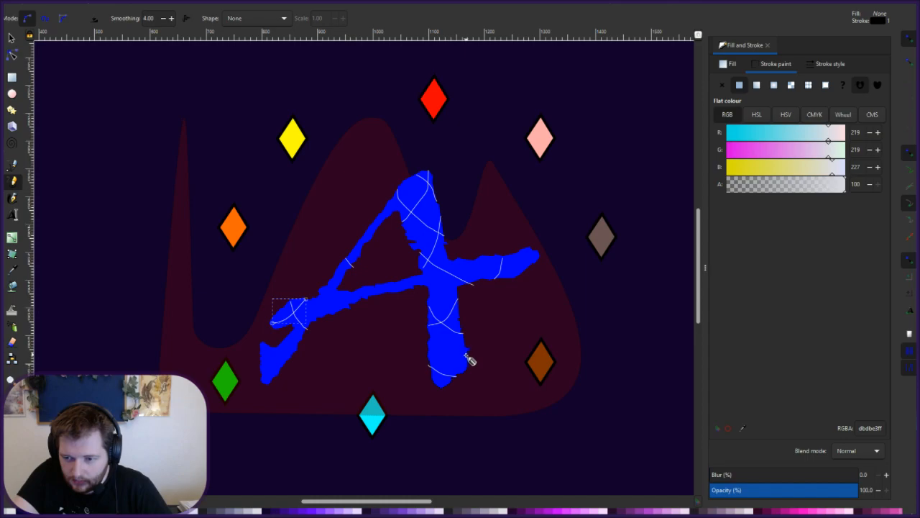
# Try freehand lines down the middle and outer edge of the stem's foot with stroke dbdbe3.
pyautogui.moveTo(446, 351); pyautogui.dragTo(435, 381)
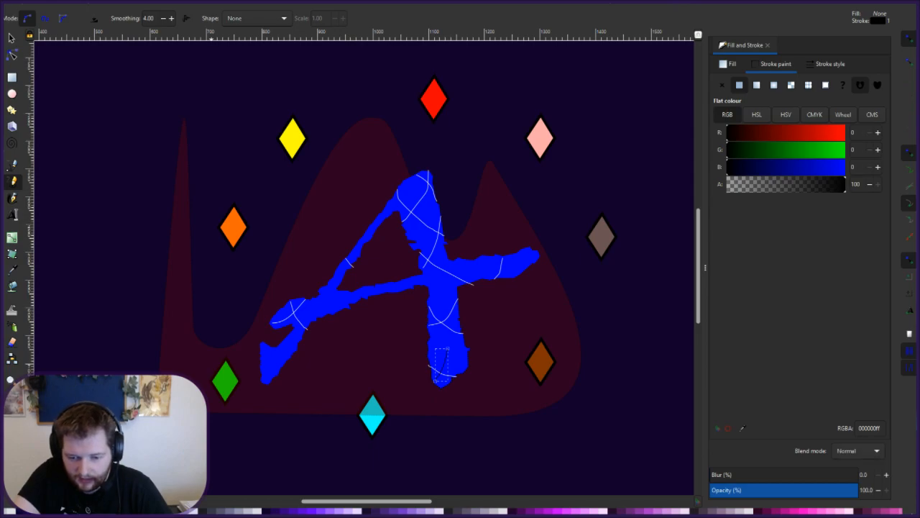
pyautogui.keyDown('shift'); pyautogui.click(259, 510); pyautogui.keyUp('shift')
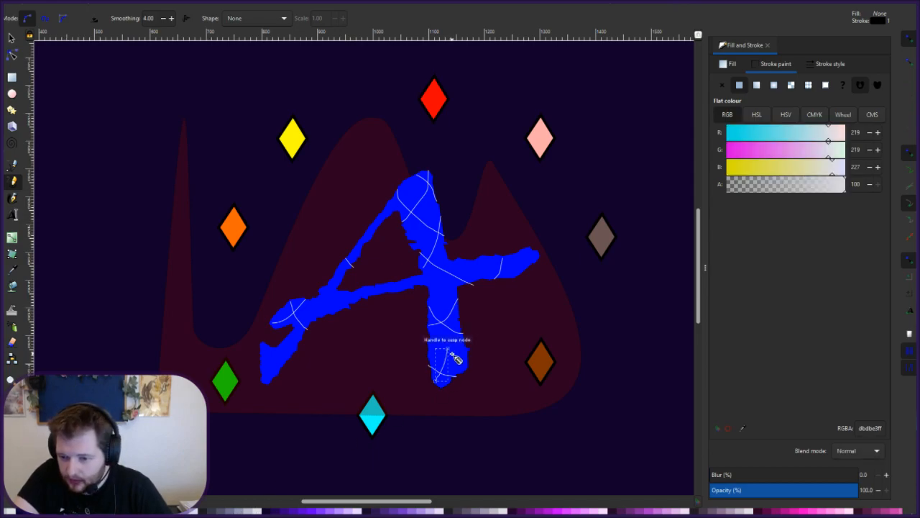
pyautogui.press('Escape')
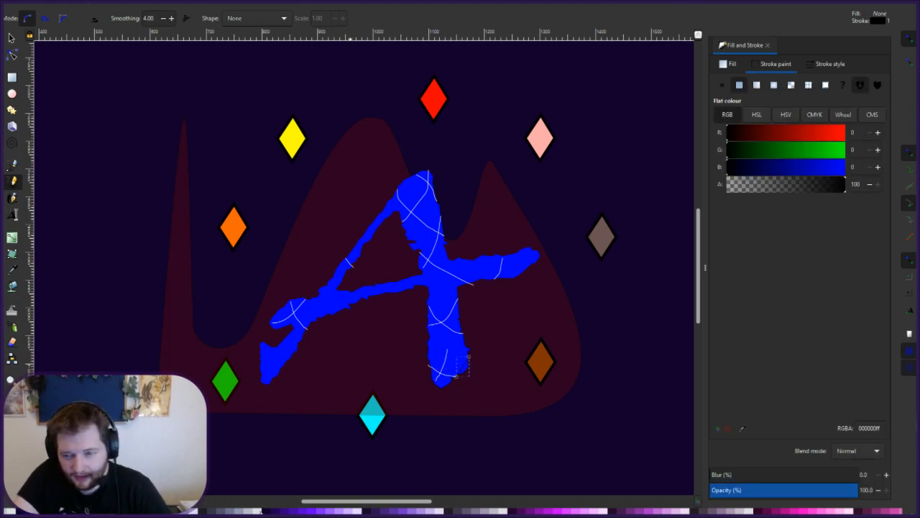
pyautogui.hotkey('ctrl', 'shift', 'v')
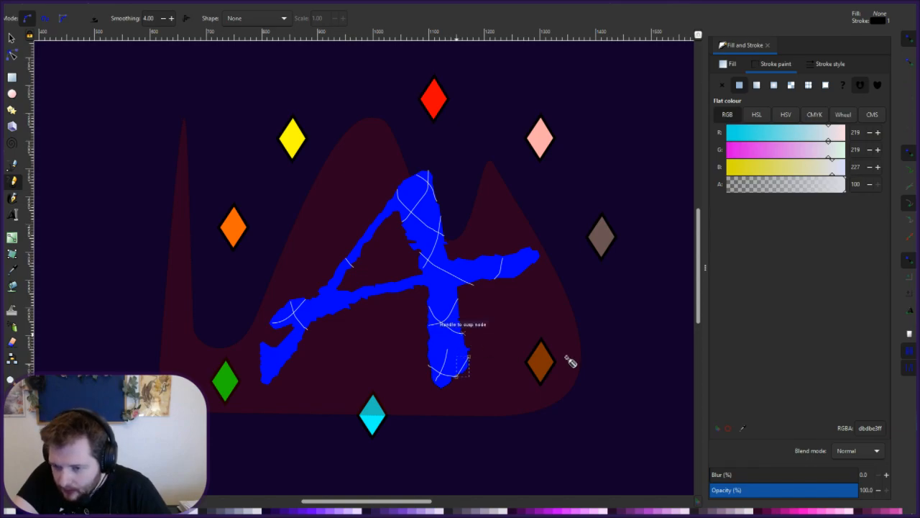
pyautogui.click(462, 333)
pyautogui.click(511, 339)
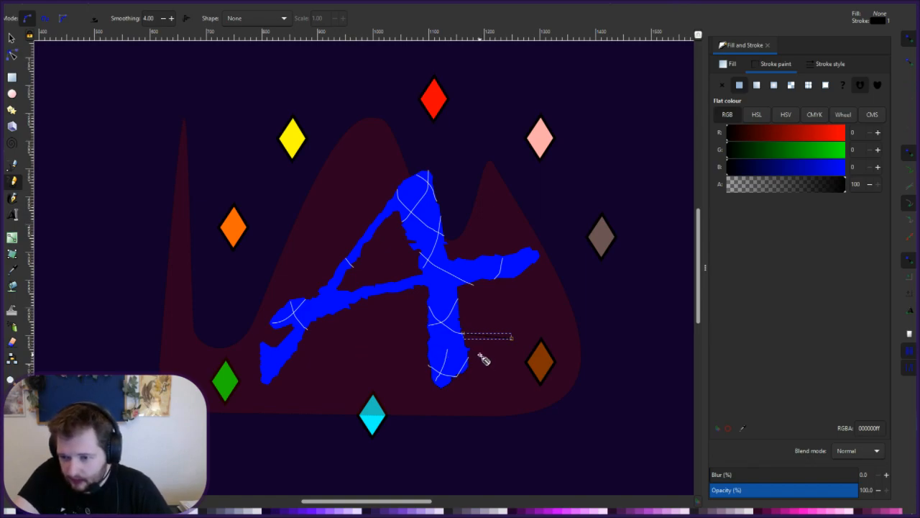
pyautogui.press('Escape')
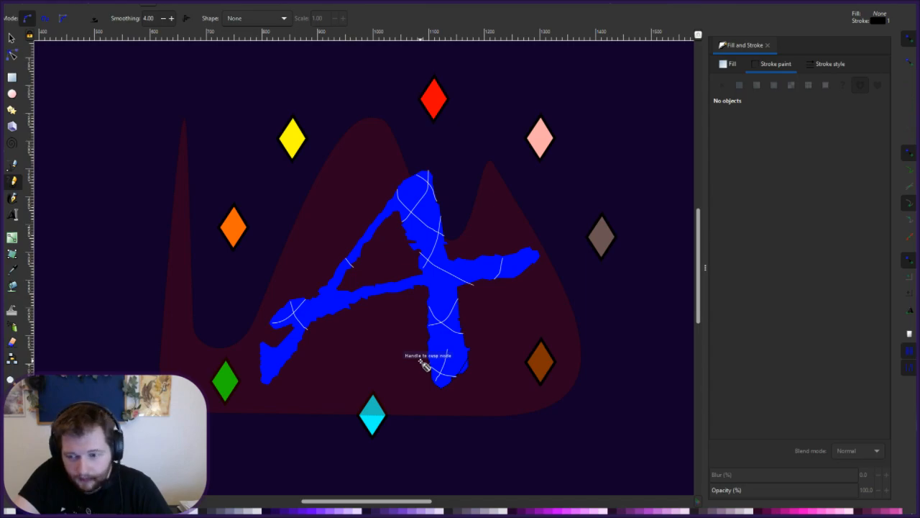
# Try three more freehand dbdbe3 lines over the stem's foot, fanning out from the upper end of the line down its middle.
pyautogui.moveTo(448, 350); pyautogui.dragTo(473, 377)
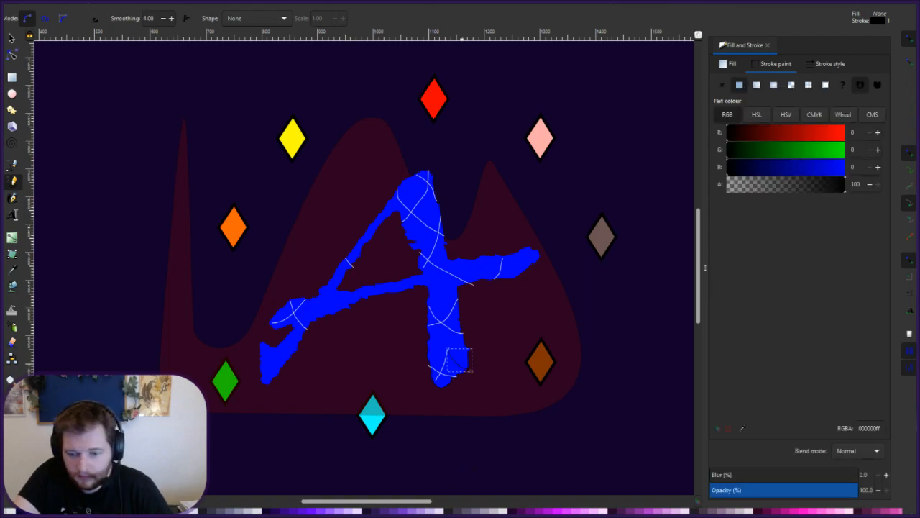
pyautogui.keyDown('shift'); pyautogui.click(267, 510); pyautogui.keyUp('shift')
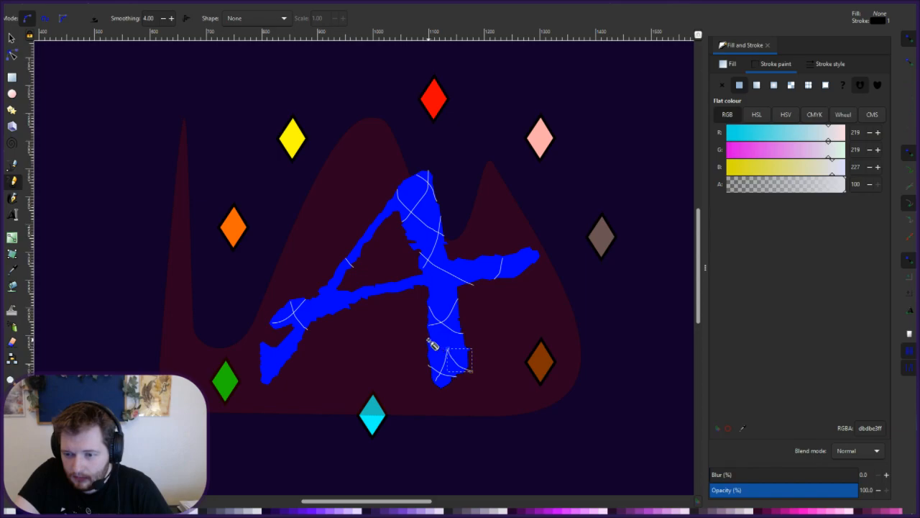
pyautogui.press('Escape')
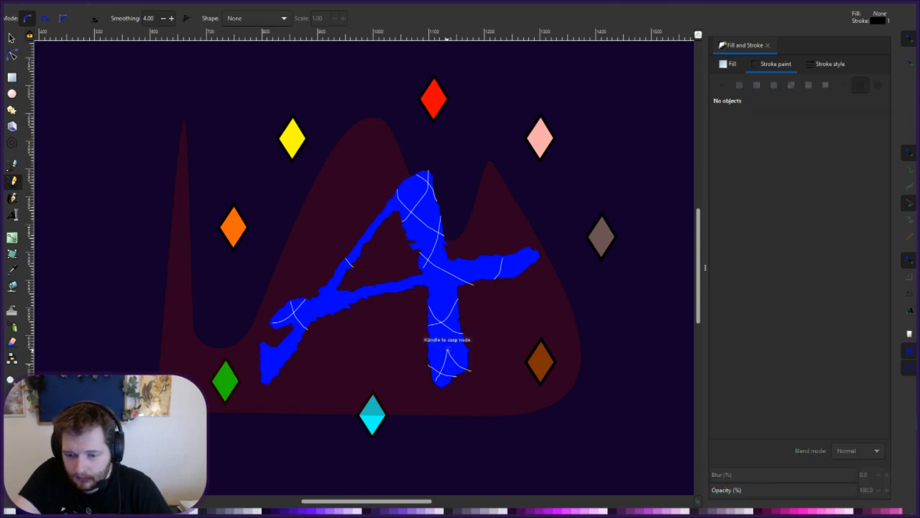
pyautogui.keyDown('shift'); pyautogui.click(256, 511); pyautogui.keyUp('shift')
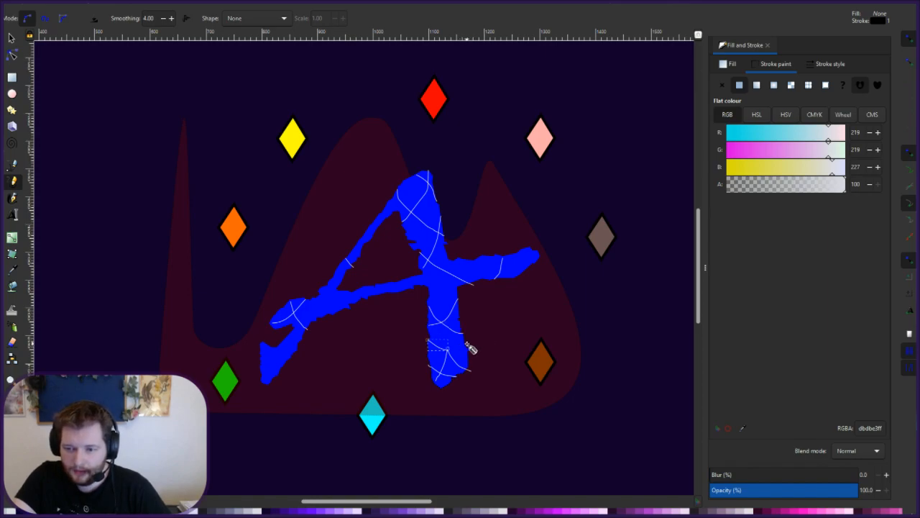
pyautogui.press('Escape')
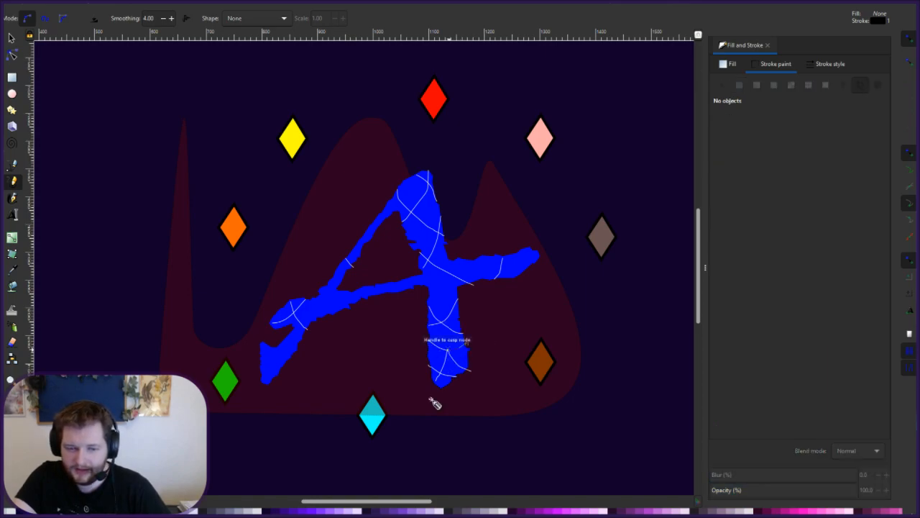
pyautogui.keyDown('shift'); pyautogui.click(256, 510); pyautogui.keyUp('shift')
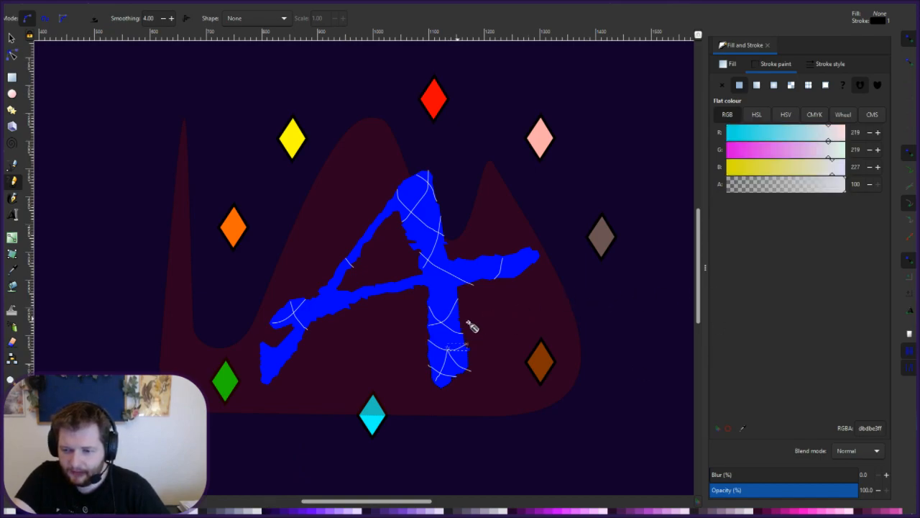
pyautogui.press('Escape')
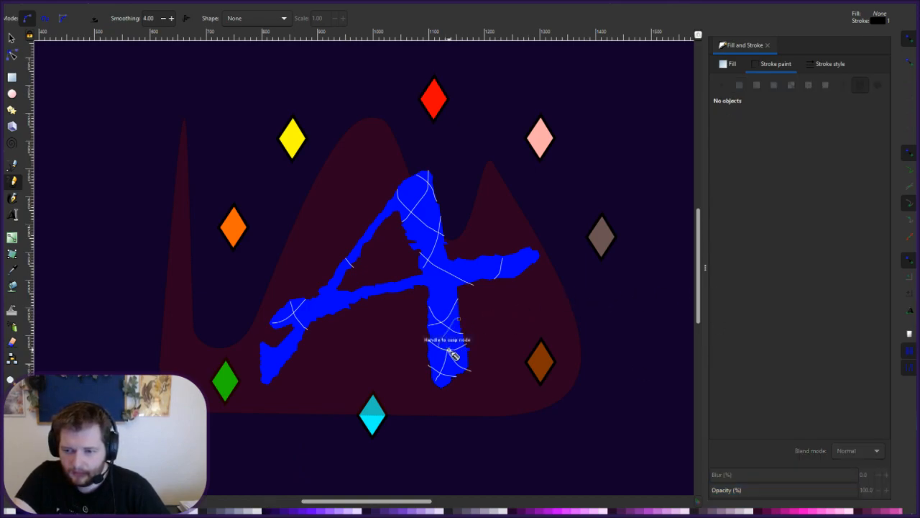
# Try a freehand dbdbe3 line linking the lower stem's crossing lines to the fan of lines on the foot.
pyautogui.moveTo(459, 318); pyautogui.dragTo(449, 350)
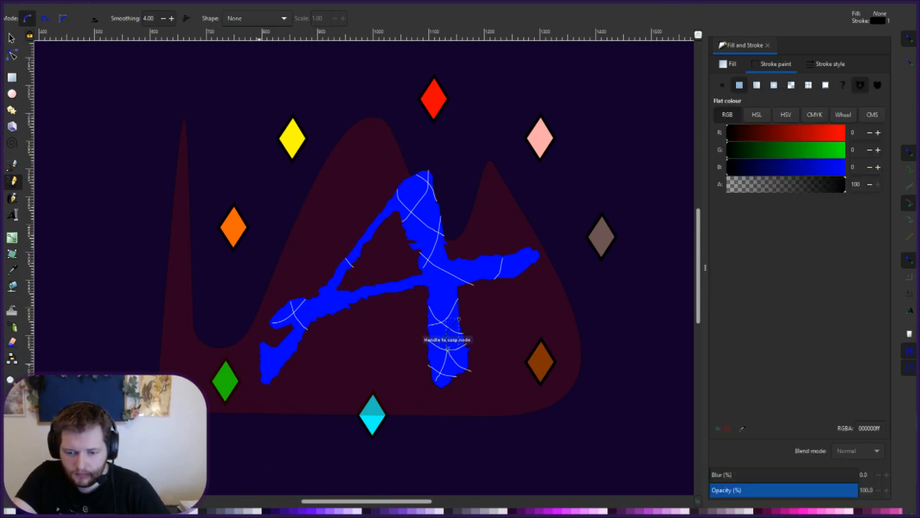
pyautogui.keyDown('shift'); pyautogui.click(301, 509); pyautogui.keyUp('shift')
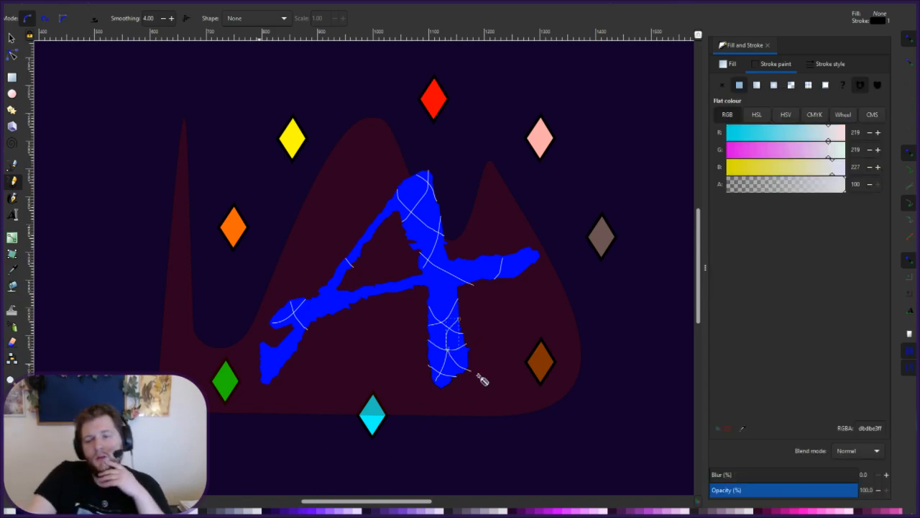
pyautogui.click(592, 304)
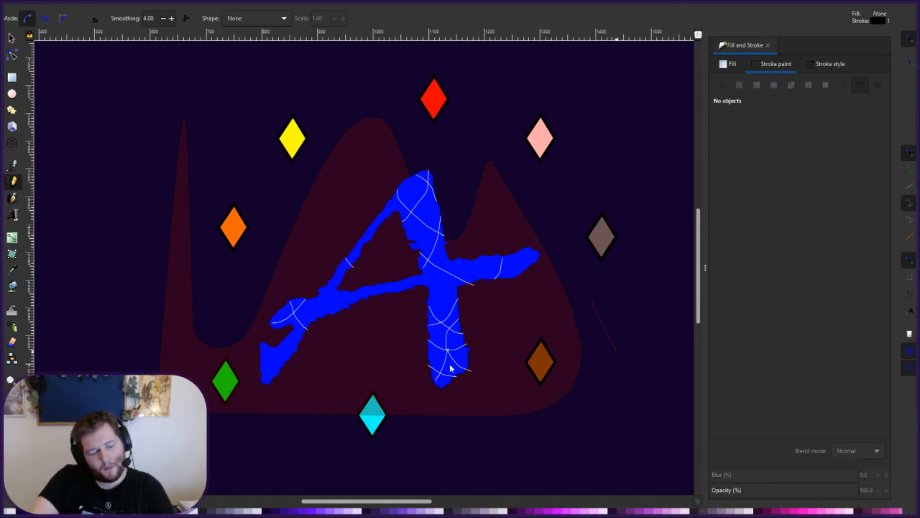
pyautogui.click(424, 356)
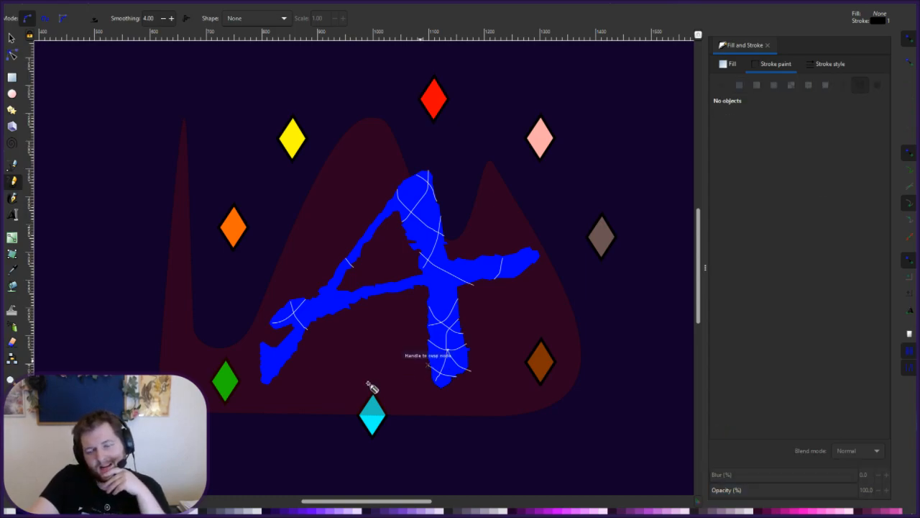
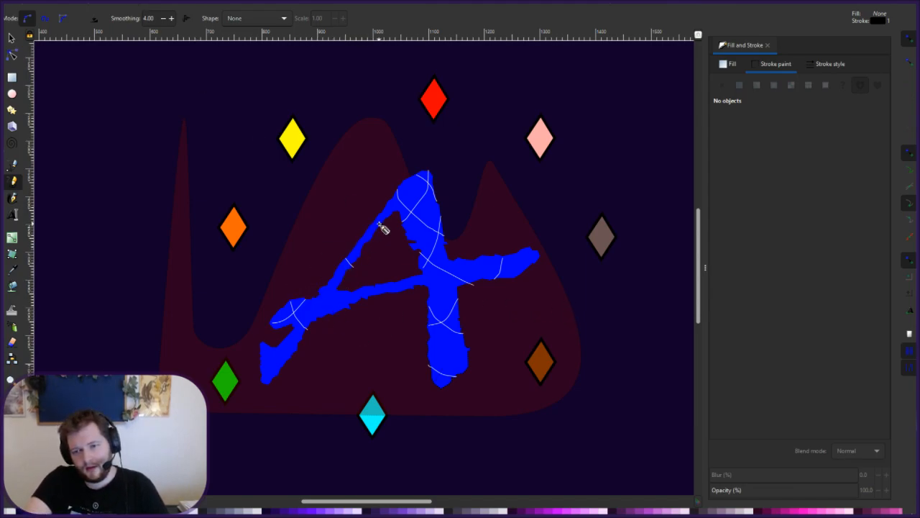
# Draw a freehand line along the A's thin left leg and two crossing lines over that leg's foot, all with stroke dbdbe3.
pyautogui.moveTo(380, 224); pyautogui.dragTo(322, 292)
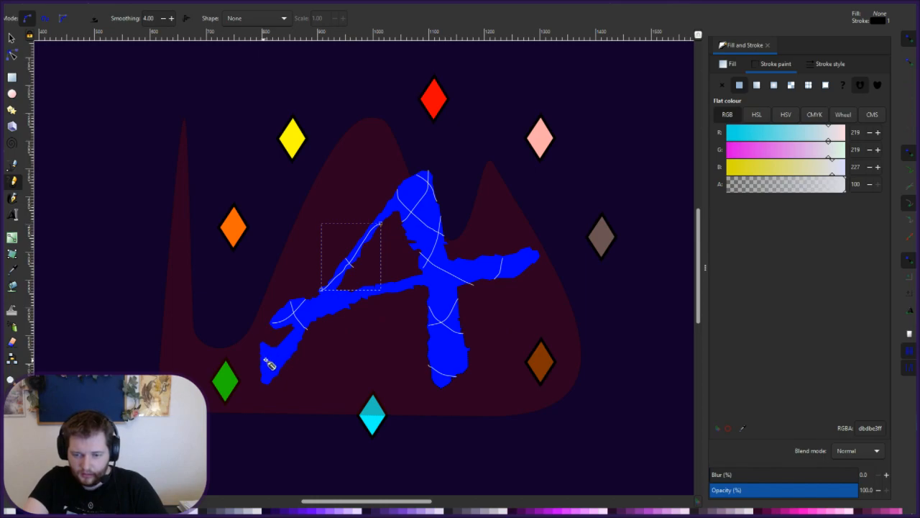
pyautogui.press('Escape')
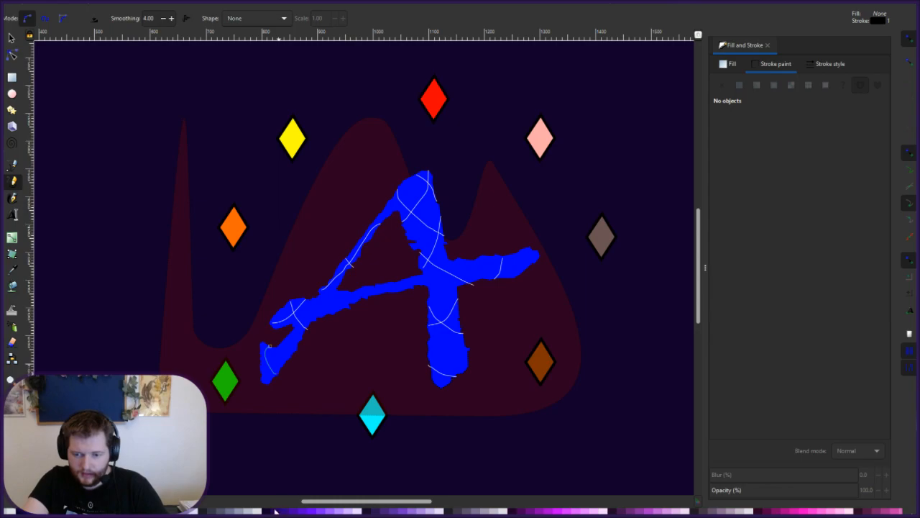
pyautogui.moveTo(269, 347); pyautogui.dragTo(279, 373)
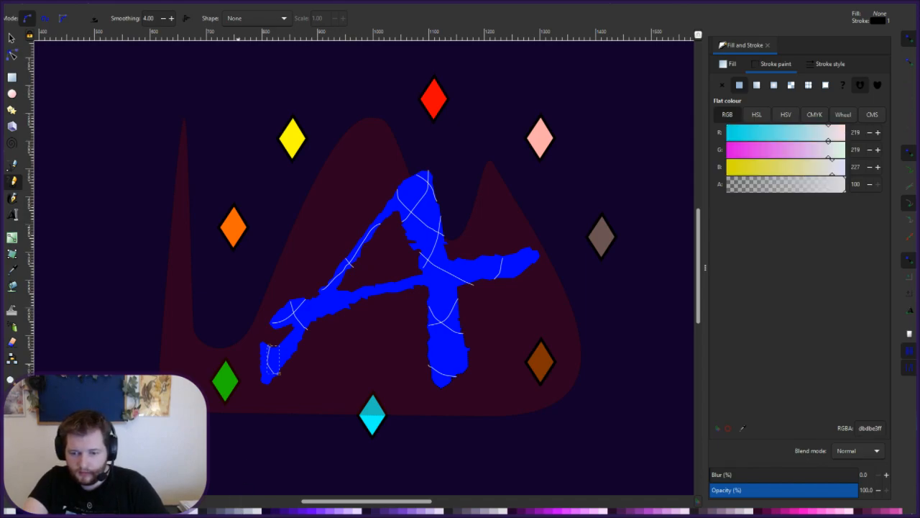
pyautogui.press('Escape')
pyautogui.click(601, 258)
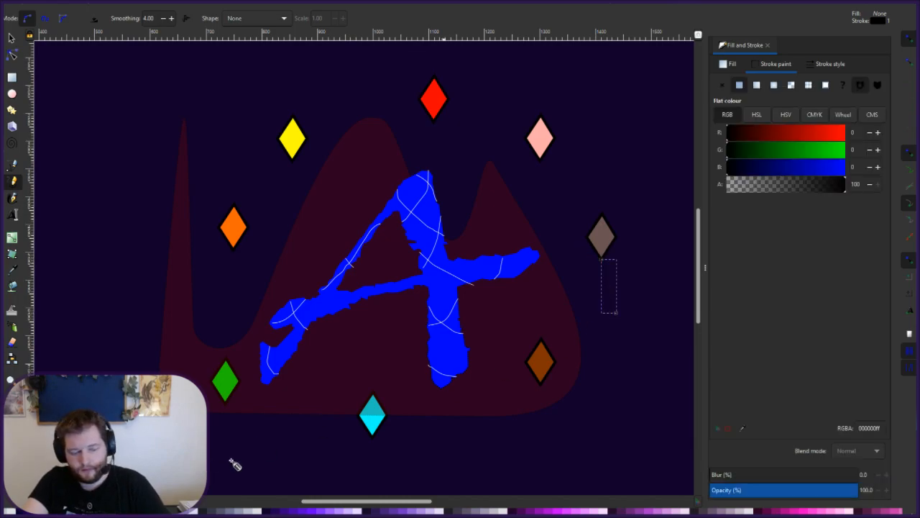
pyautogui.hotkey('ctrl', 'z')
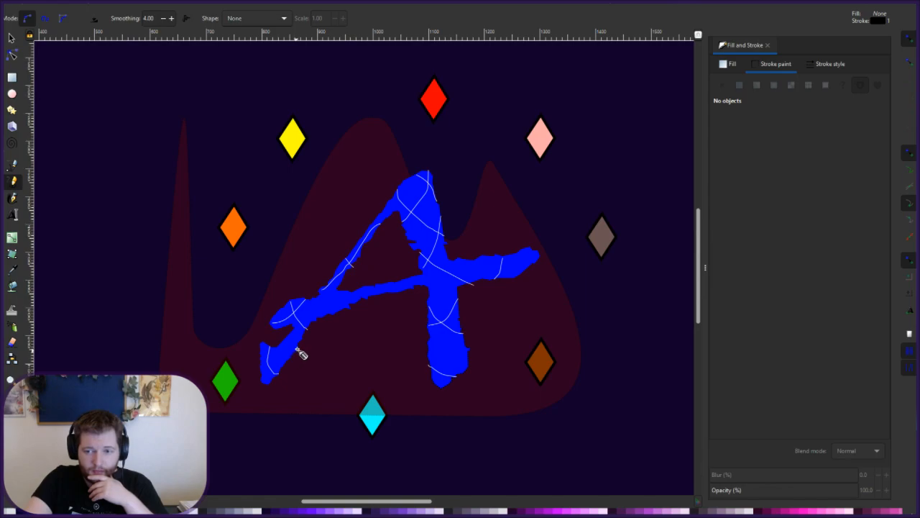
pyautogui.moveTo(297, 348)
pyautogui.mouseDown()
pyautogui.moveTo(281, 350)
pyautogui.moveTo(262, 381)
pyautogui.mouseUp()
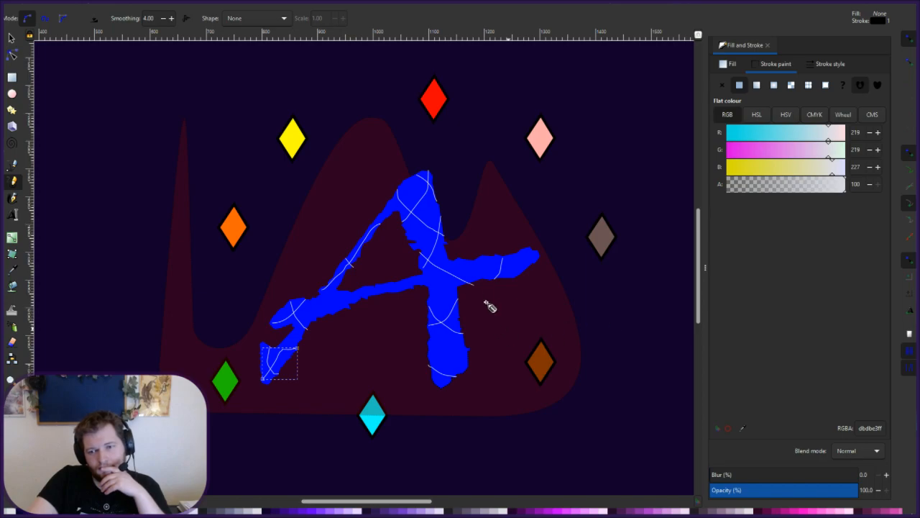
# Draw a freehand line along the crossbar's left half and a short one across its right tip, both with a light grey stroke.
pyautogui.moveTo(399, 289)
pyautogui.mouseDown()
pyautogui.moveTo(353, 302)
pyautogui.moveTo(333, 321)
pyautogui.mouseUp()
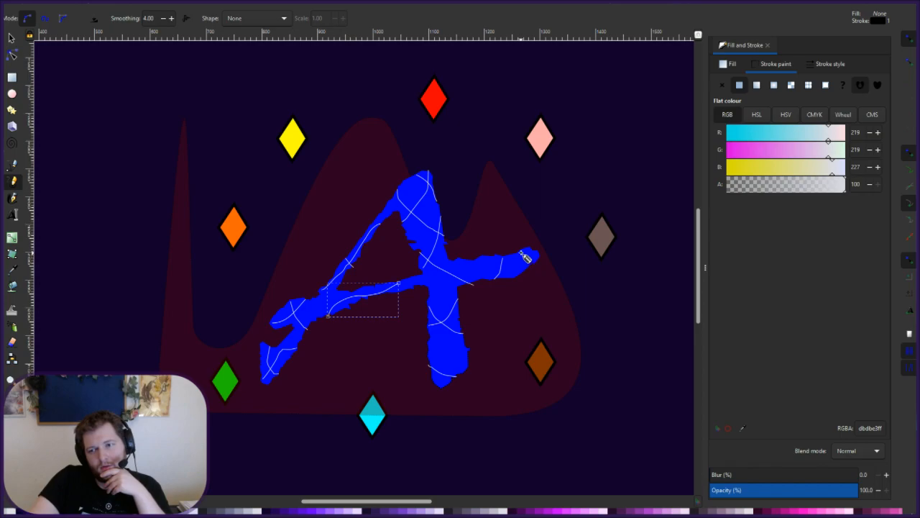
pyautogui.moveTo(520, 252); pyautogui.dragTo(537, 260)
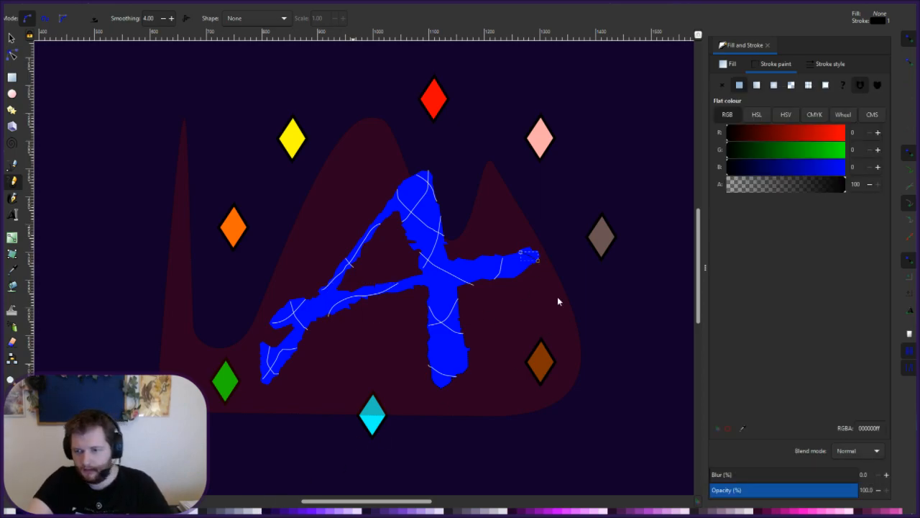
pyautogui.moveTo(616, 300); pyautogui.dragTo(603, 352)
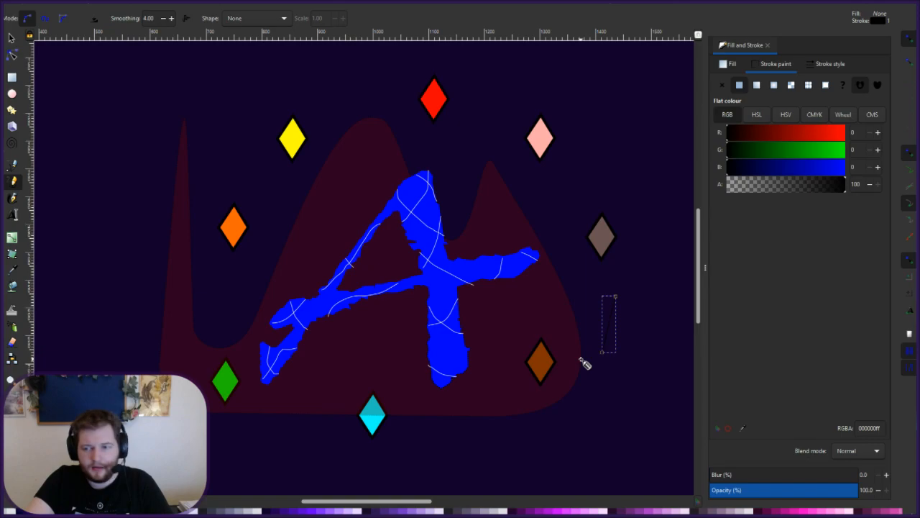
pyautogui.hotkey('ctrl', 'z')
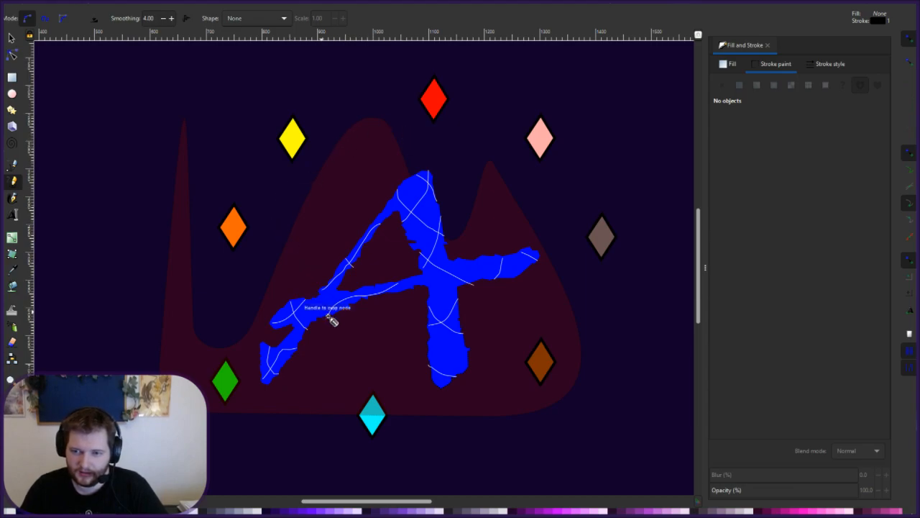
# Draw a curved, tapering freehand shape from below the yellow diamond to the crossbar's left part and fill it bright green.
pyautogui.moveTo(316, 175)
pyautogui.mouseDown()
pyautogui.moveTo(295, 179)
pyautogui.moveTo(275, 212)
pyautogui.moveTo(275, 251)
pyautogui.moveTo(344, 308)
pyautogui.moveTo(296, 250)
pyautogui.moveTo(294, 209)
pyautogui.moveTo(317, 194)
pyautogui.mouseUp()
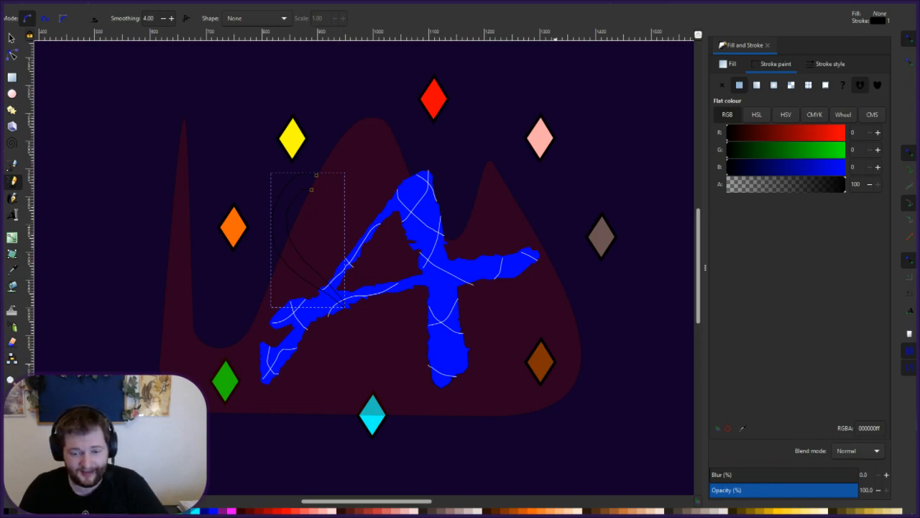
pyautogui.click(176, 511)
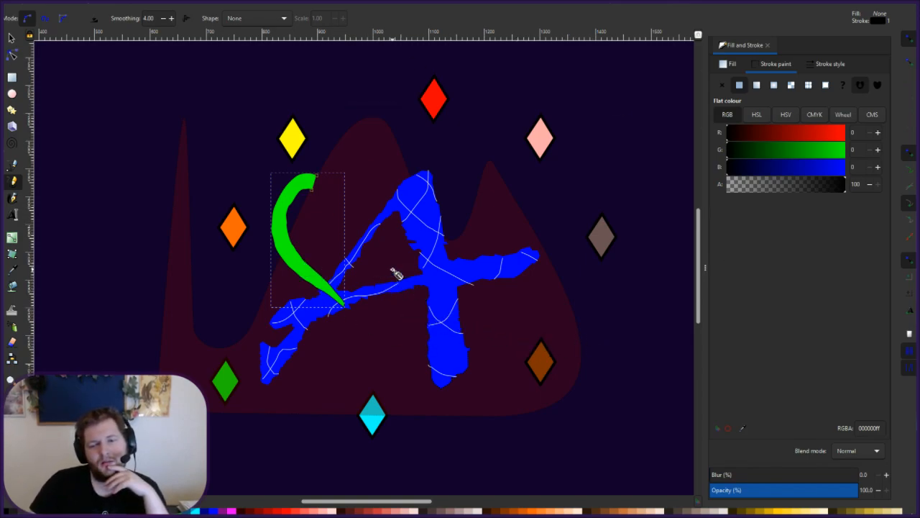
pyautogui.click(597, 297)
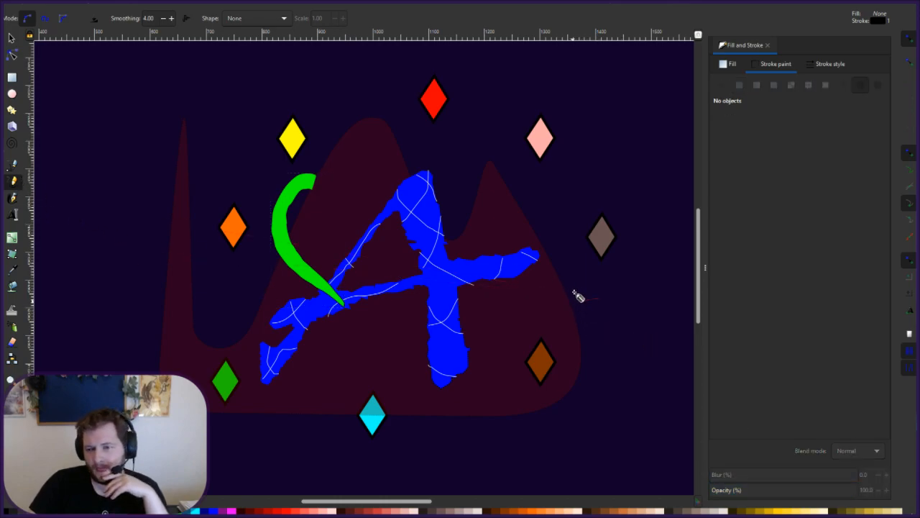
pyautogui.click(600, 285)
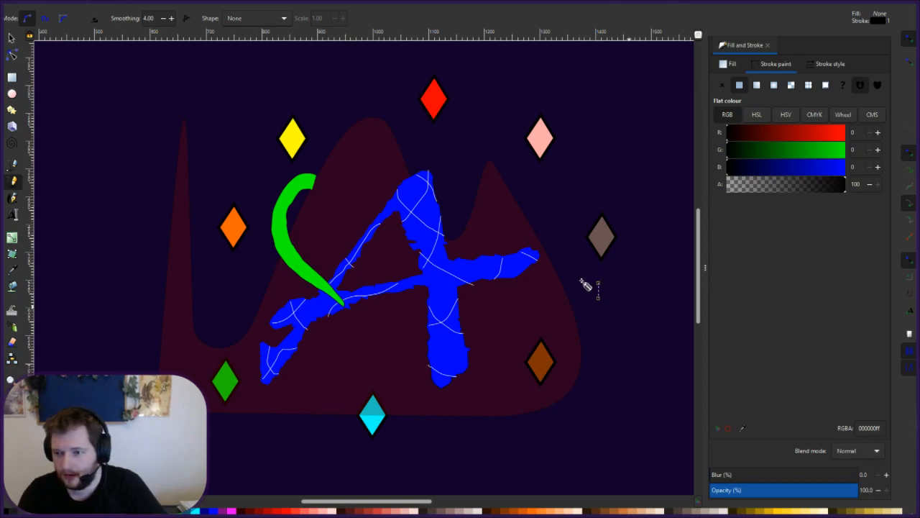
pyautogui.hotkey('ctrl', 'z')
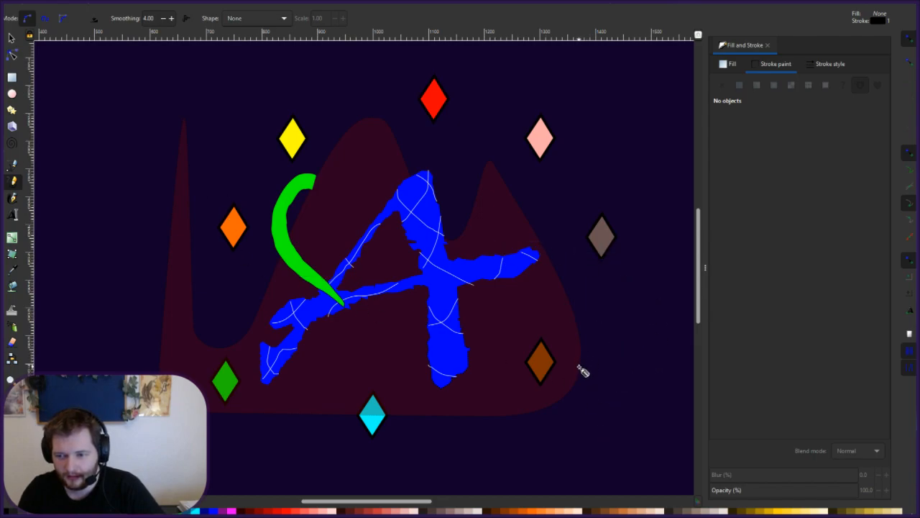
# Draw a curved, tapering freehand shape from beside the brown diamond to the A's stem just above the crossbar and fill it bright green.
pyautogui.moveTo(581, 362)
pyautogui.mouseDown()
pyautogui.moveTo(589, 328)
pyautogui.moveTo(538, 287)
pyautogui.moveTo(424, 245)
pyautogui.moveTo(559, 318)
pyautogui.moveTo(583, 344)
pyautogui.mouseUp()
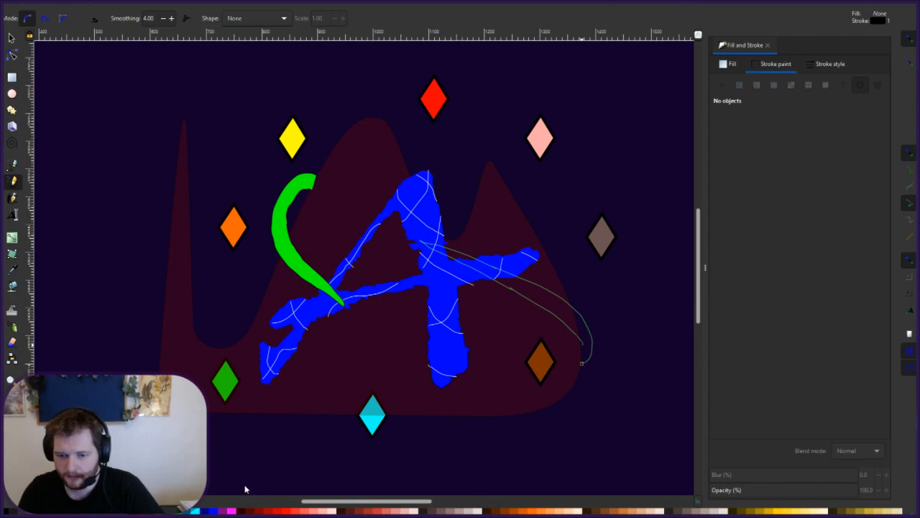
pyautogui.click(177, 511)
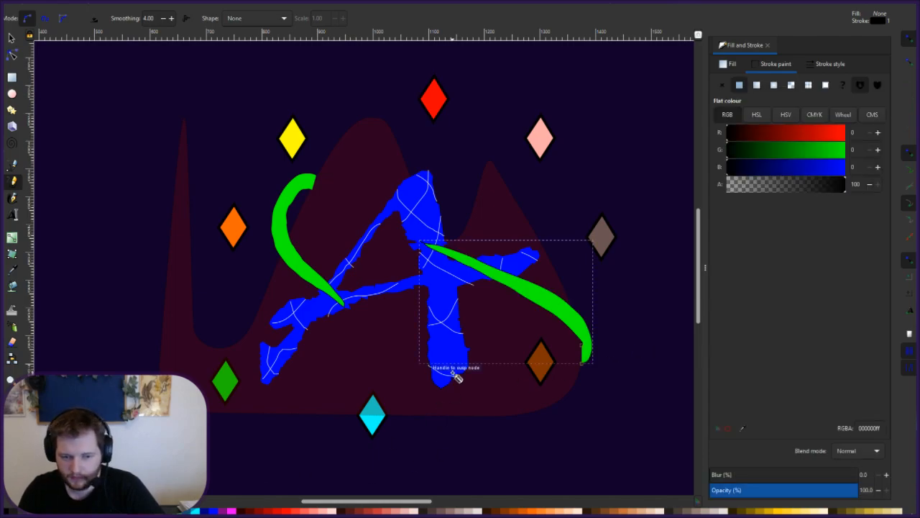
pyautogui.click(655, 337)
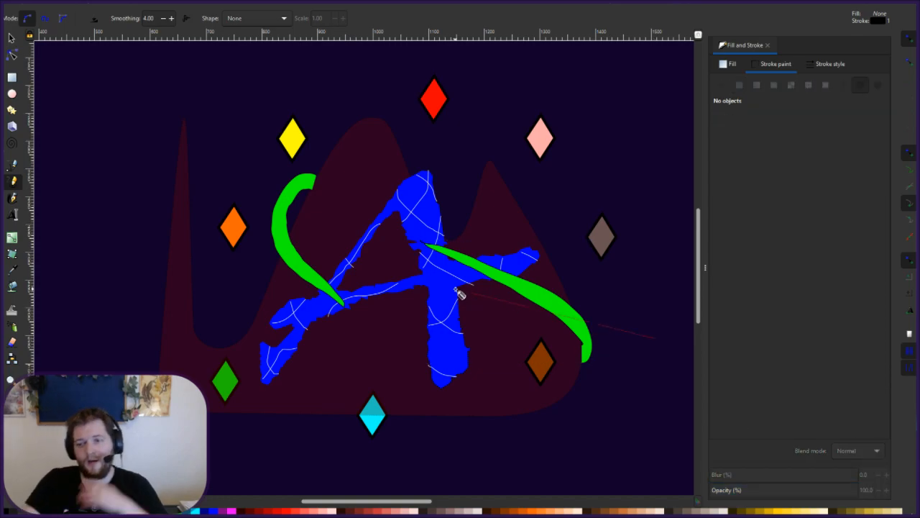
pyautogui.click(622, 282)
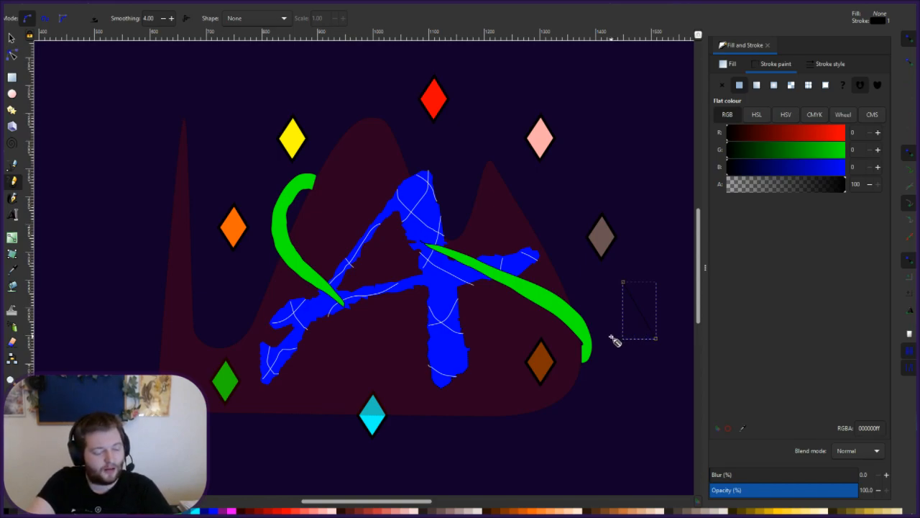
pyautogui.press('Escape')
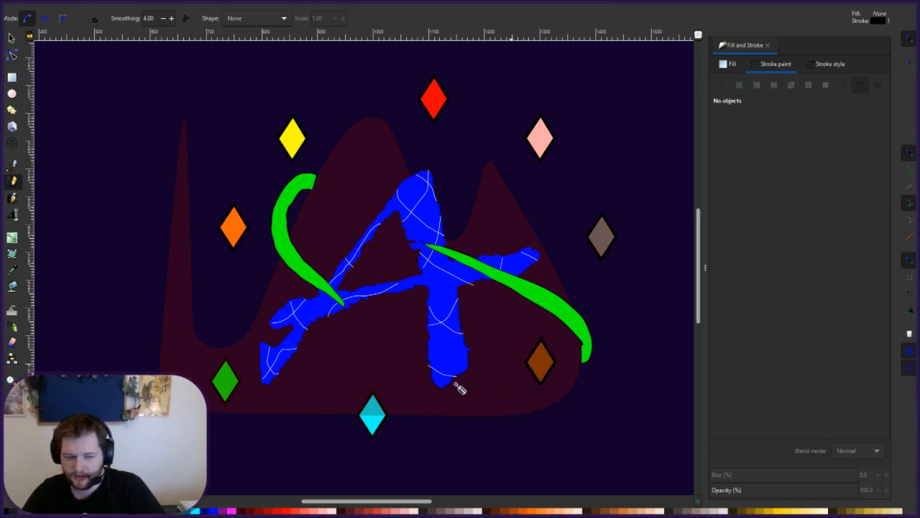
# Draw a long closed freehand mound across the A's feet and try brown, grey-brown and off-white fills on it.
pyautogui.moveTo(258, 359)
pyautogui.mouseDown()
pyautogui.moveTo(405, 319)
pyautogui.moveTo(504, 328)
pyautogui.moveTo(521, 343)
pyautogui.moveTo(490, 373)
pyautogui.moveTo(218, 391)
pyautogui.moveTo(217, 379)
pyautogui.moveTo(267, 367)
pyautogui.mouseUp()
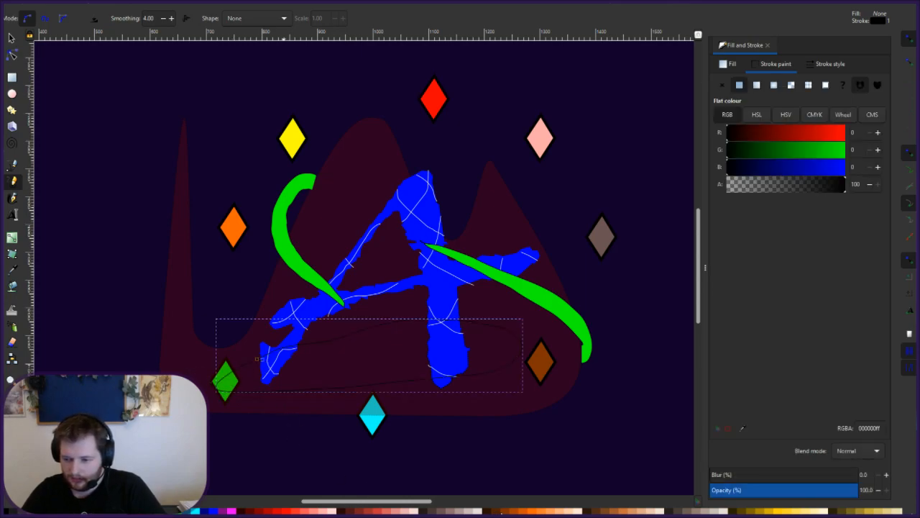
pyautogui.click(508, 511)
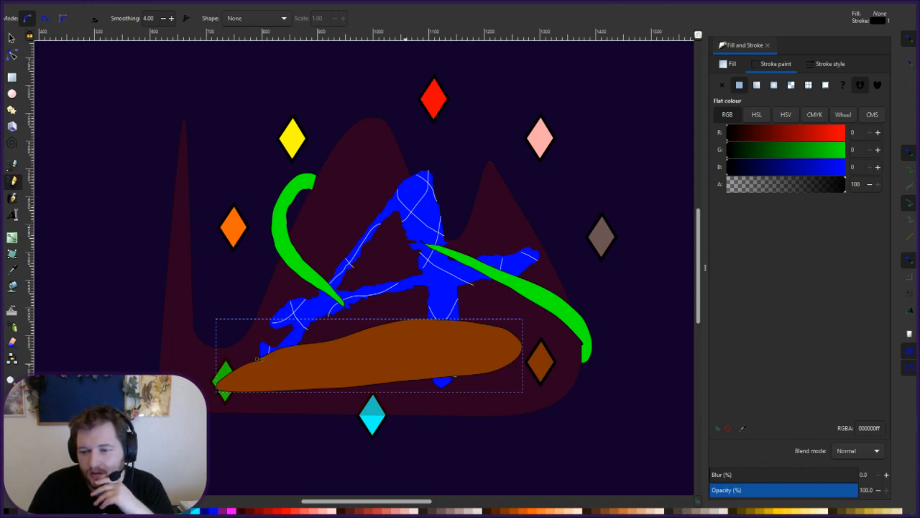
pyautogui.click(688, 511)
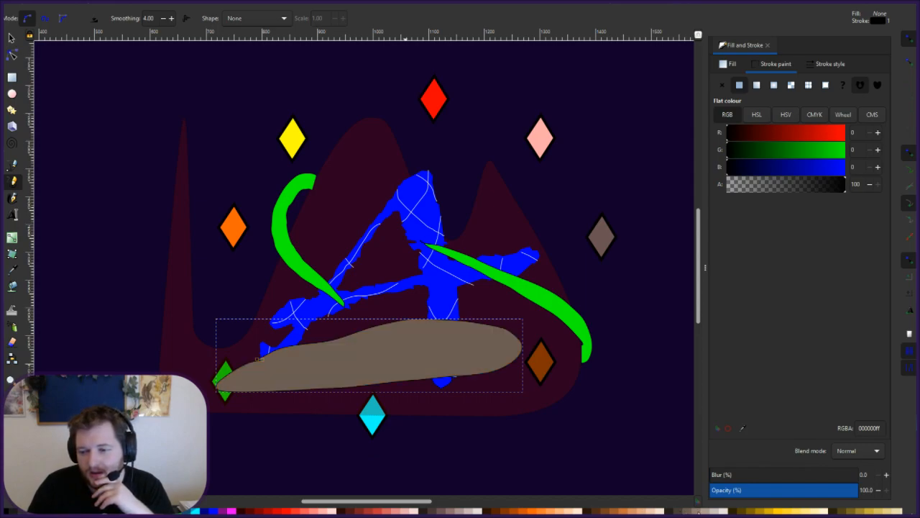
pyautogui.click(699, 512)
pyautogui.click(722, 511)
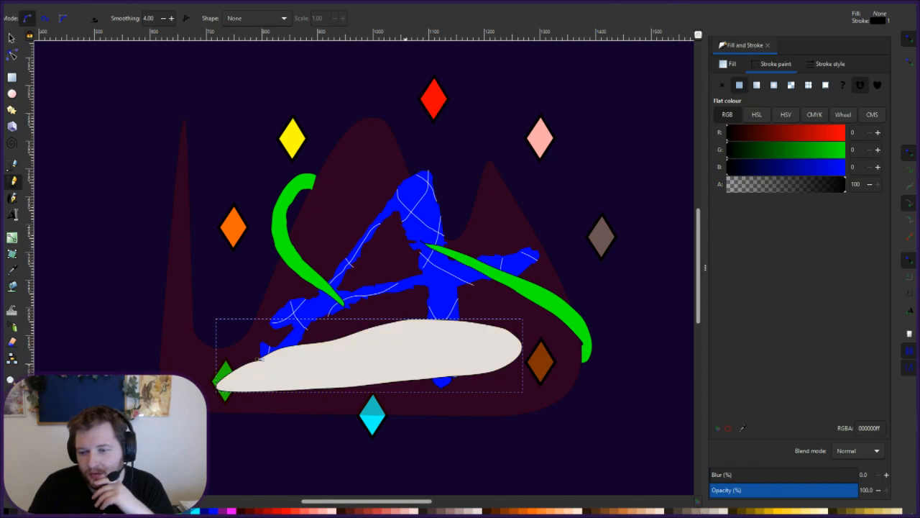
# Try grey fills on the mound across the A's feet, settle on a medium brown fill and deselect it.
pyautogui.scroll(-6, 722, 511)
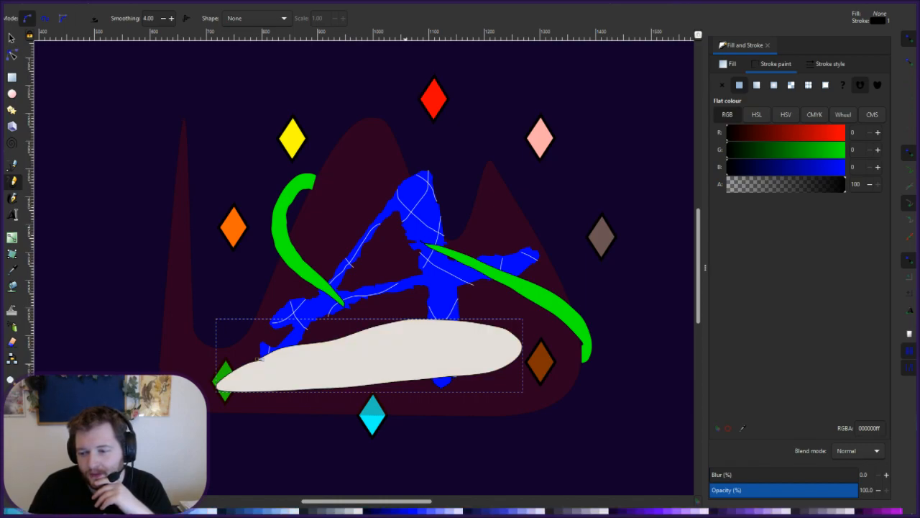
pyautogui.scroll(-5, 722, 511)
pyautogui.scroll(-5, 722, 511)
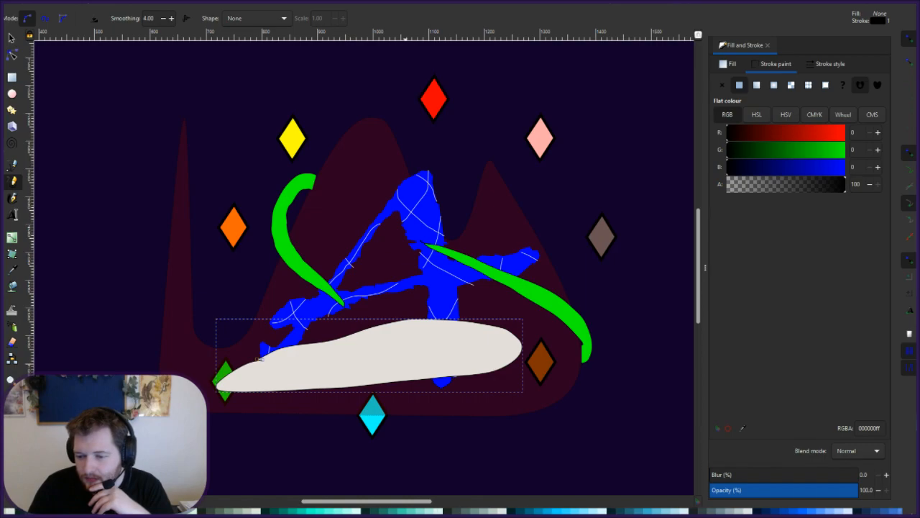
pyautogui.scroll(15, 722, 511)
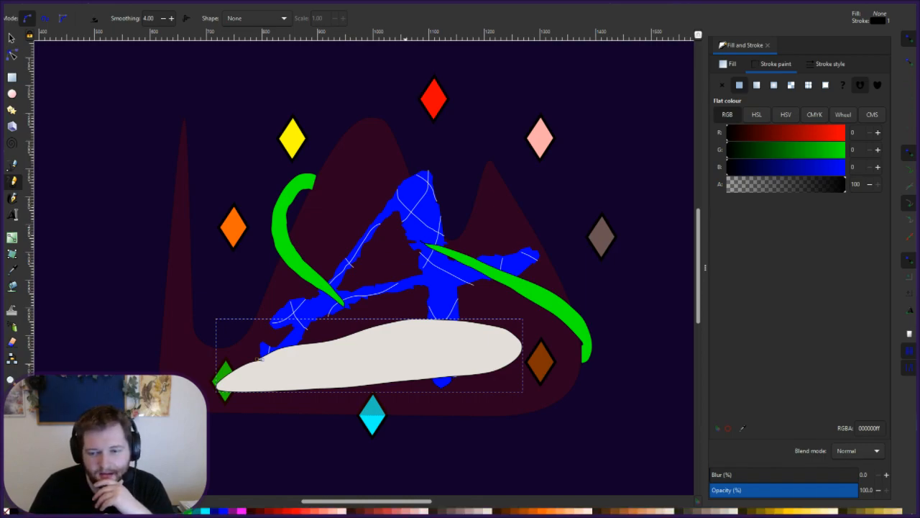
pyautogui.click(77, 511)
pyautogui.click(69, 511)
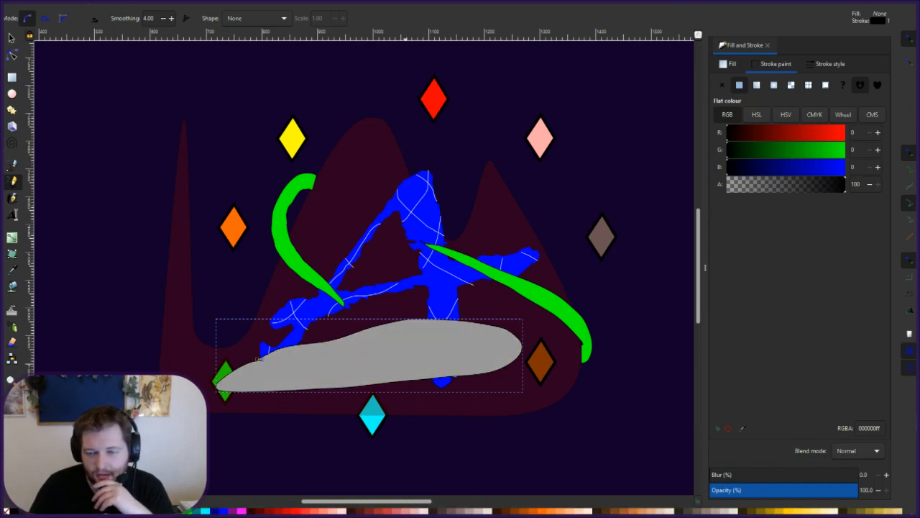
pyautogui.click(486, 510)
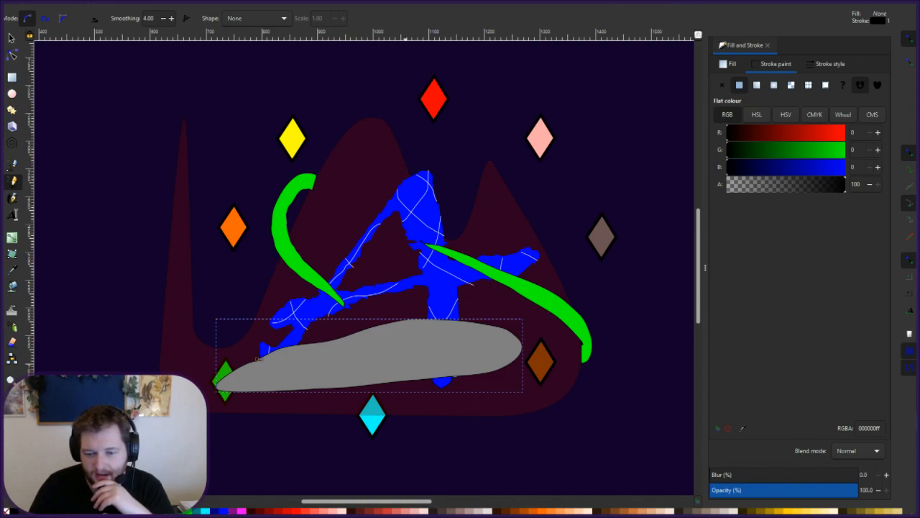
pyautogui.click(613, 511)
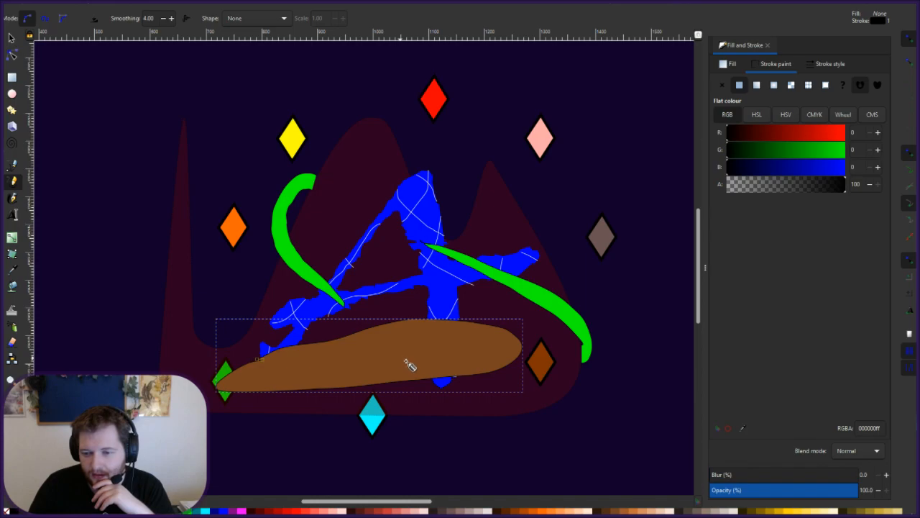
pyautogui.press('Escape')
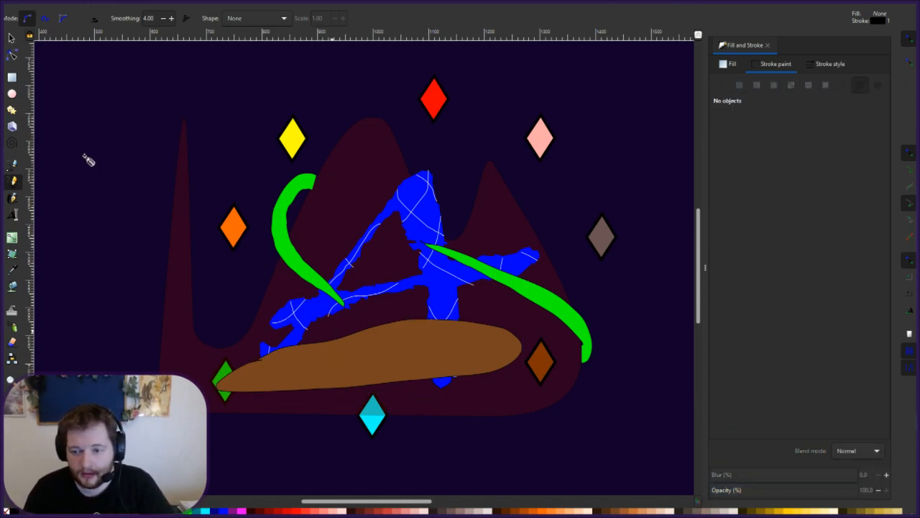
# Move the brown mound slightly down to about X 727.970, Y 654.667 px and deselect it.
pyautogui.click(12, 37)
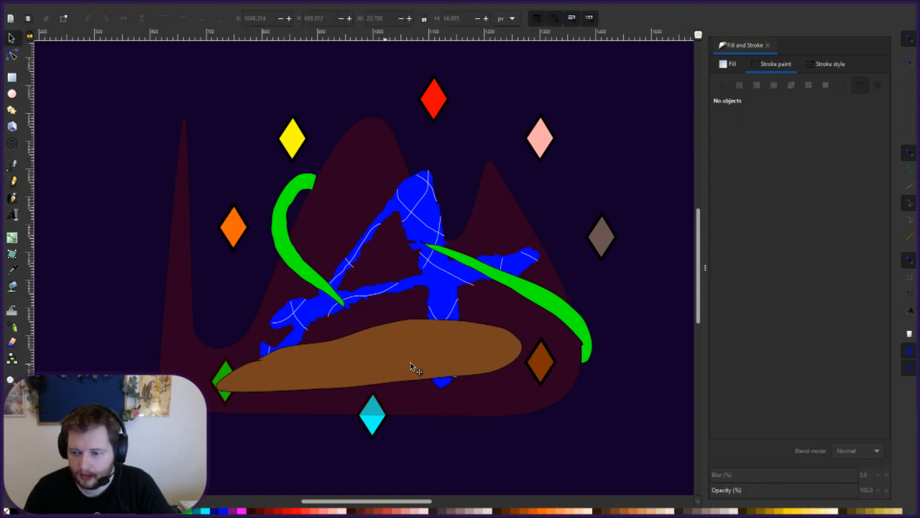
pyautogui.click(412, 369)
pyautogui.moveTo(412, 369); pyautogui.dragTo(412, 380)
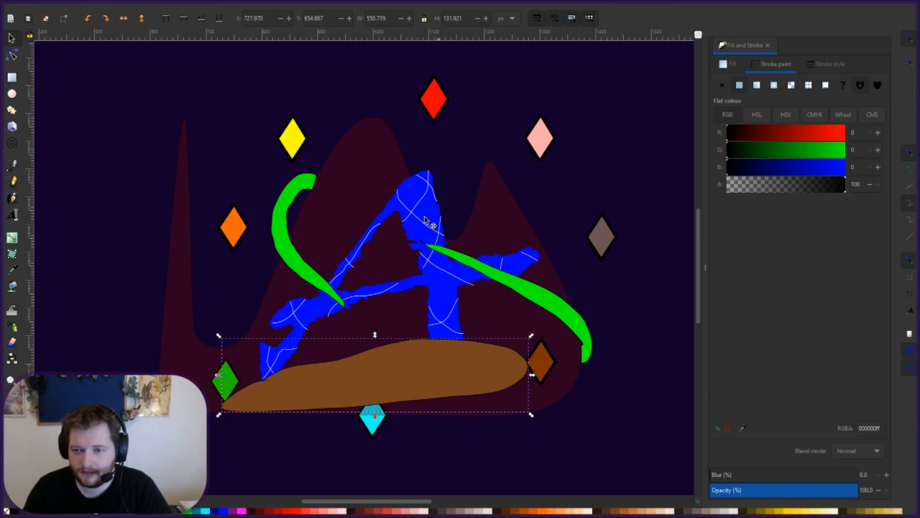
pyautogui.press('Escape')
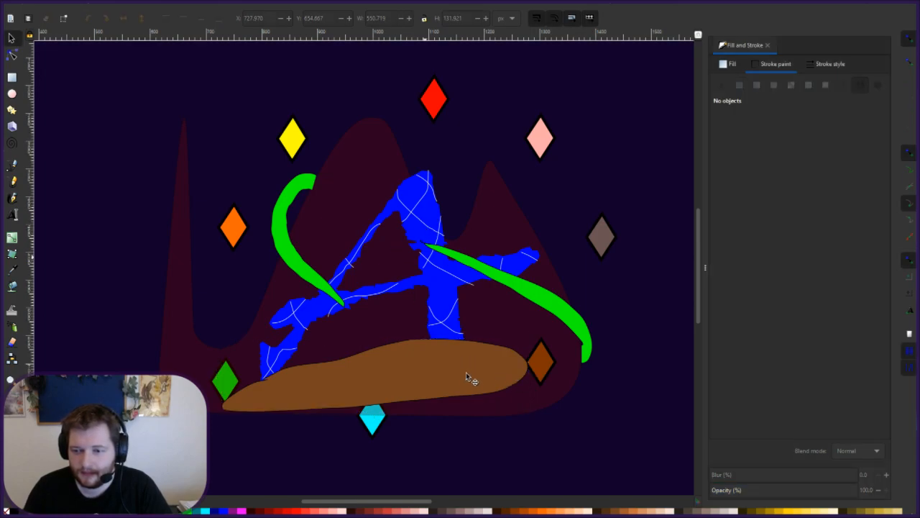
pyautogui.click(119, 261)
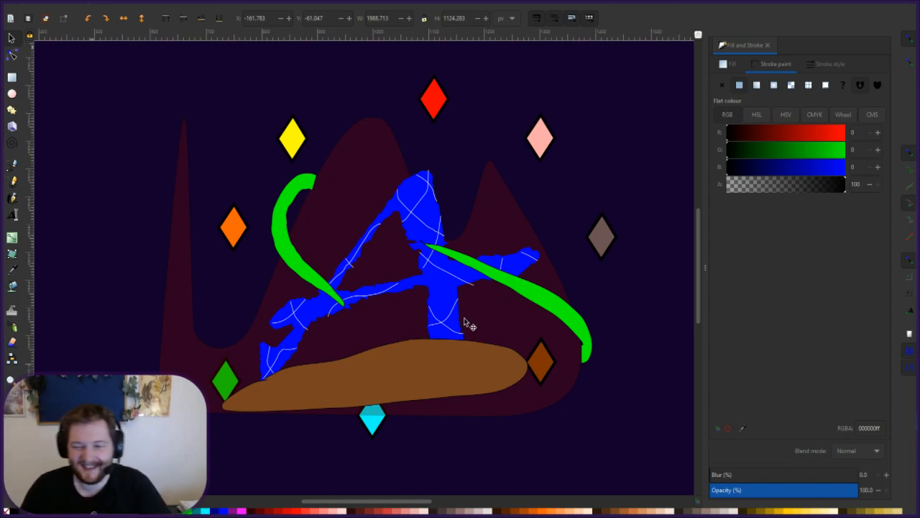
pyautogui.click(649, 198)
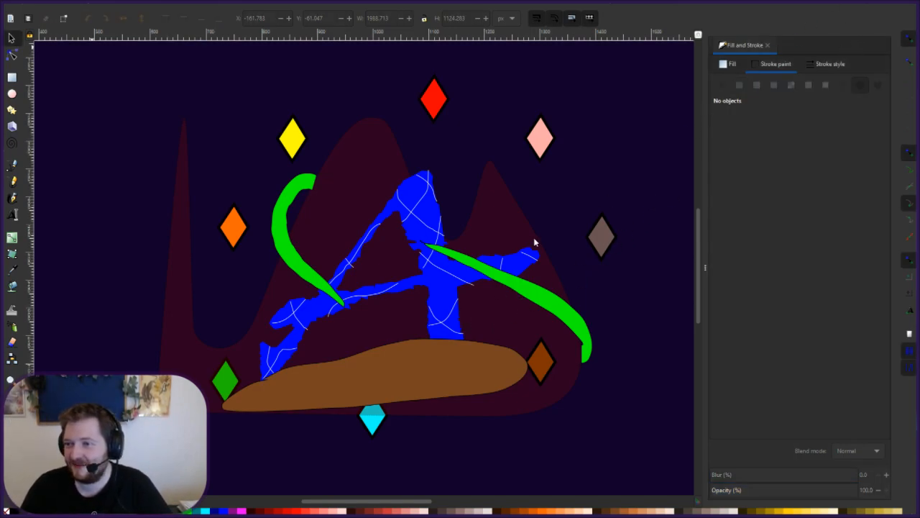
pyautogui.click(128, 180)
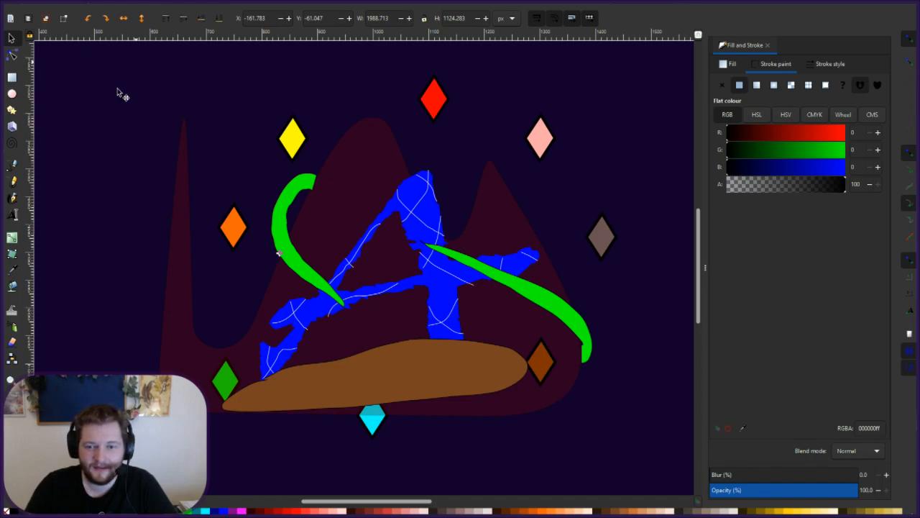
# Select the brown mound and hide the layer that holds it.
pyautogui.click(317, 372)
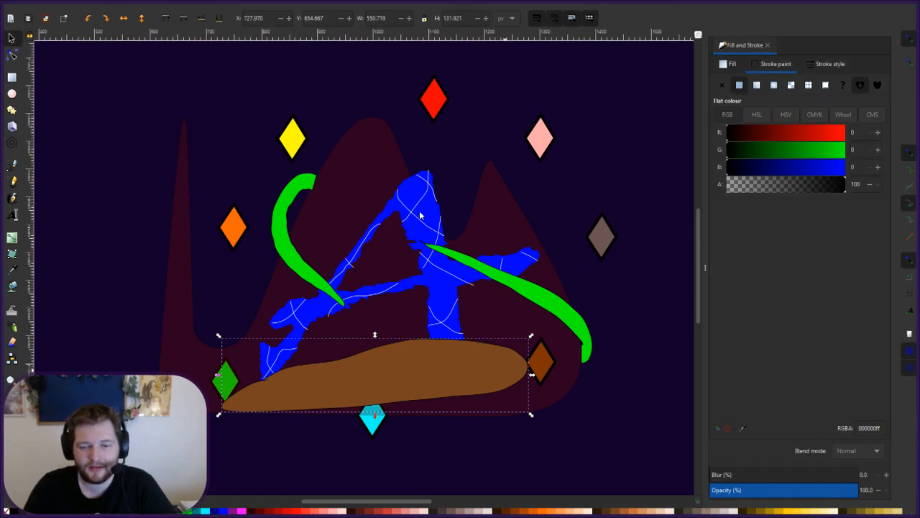
pyautogui.click(856, 13)
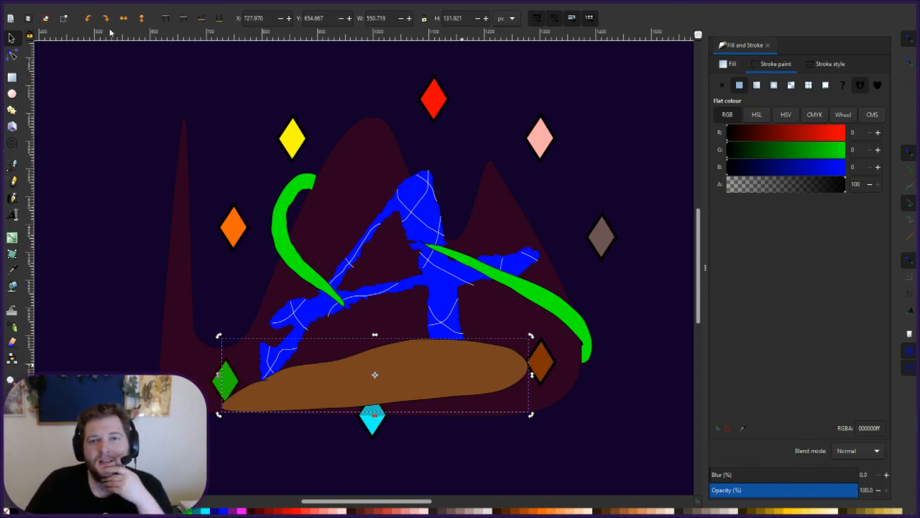
pyautogui.press('End')
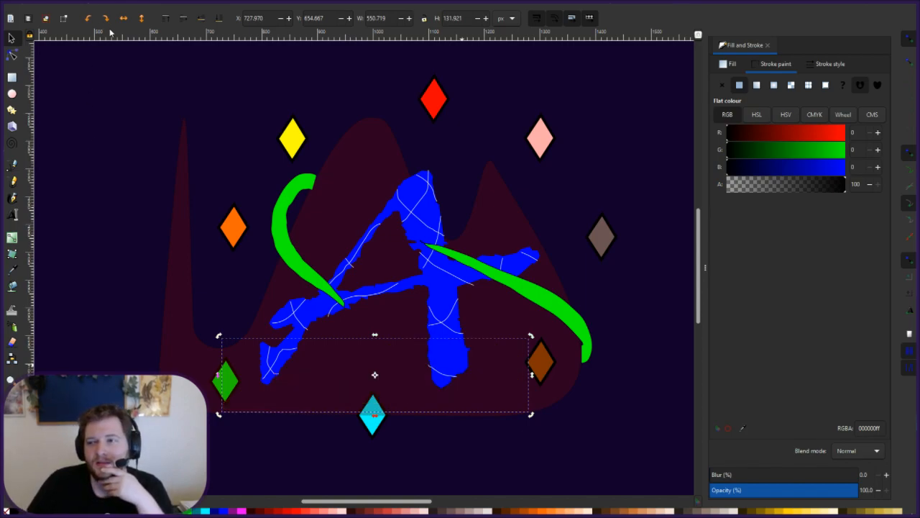
# Close the Fill and Stroke settings, show the document's layers and move the Background layer beneath Layer 1.
pyautogui.click(767, 46)
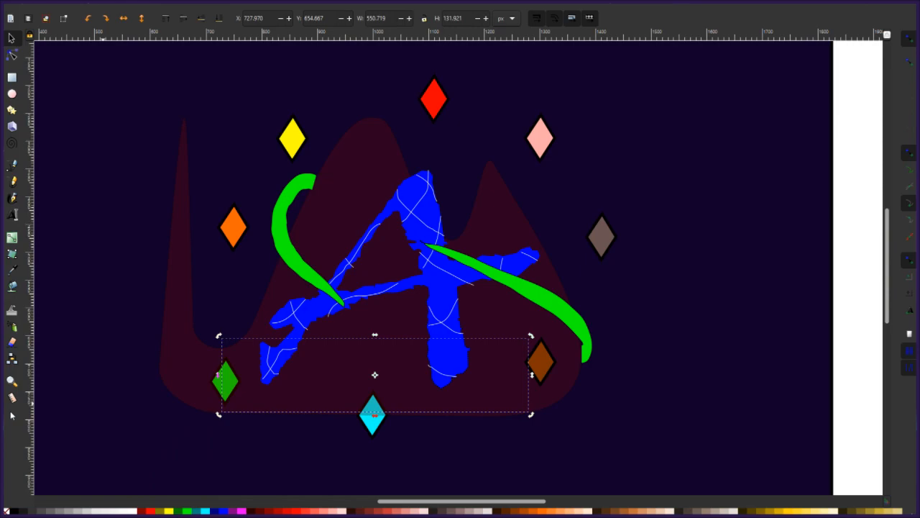
pyautogui.hotkey('ctrl', 'shift', 'l')
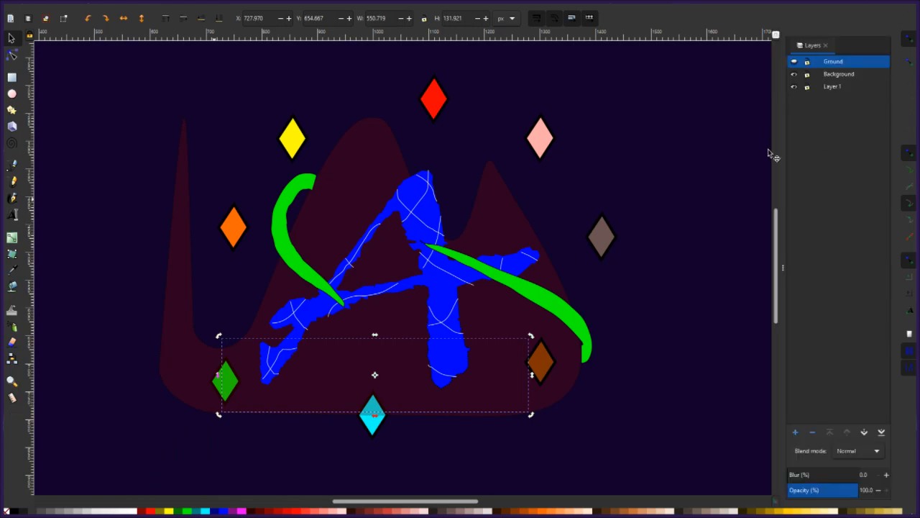
pyautogui.click(844, 75)
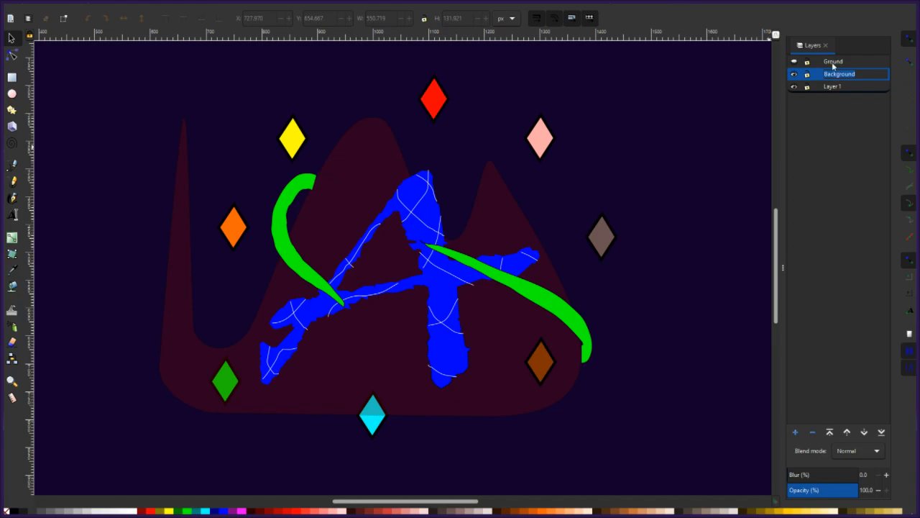
pyautogui.click(833, 65)
pyautogui.moveTo(808, 79); pyautogui.dragTo(807, 99)
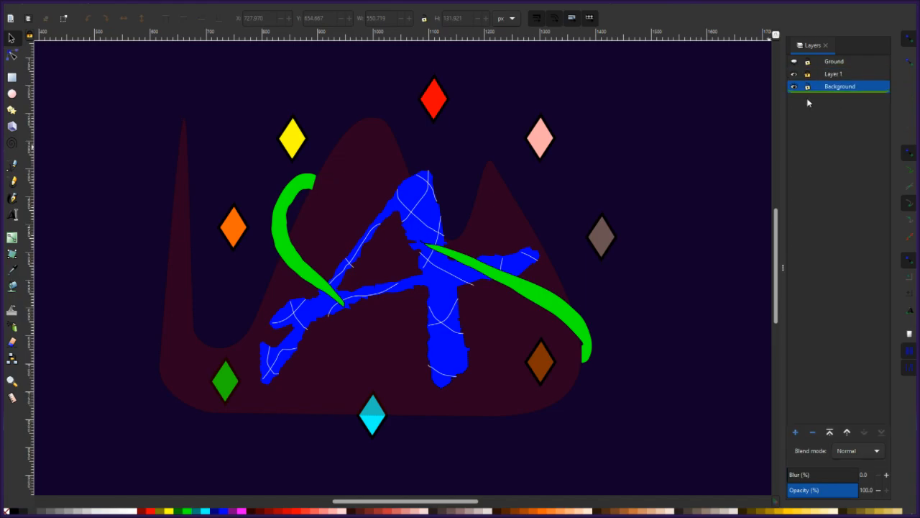
# Nest Layer 1 and Ground as sublayers of the Background layer.
pyautogui.click(838, 71)
pyautogui.click(807, 62)
pyautogui.moveTo(809, 81); pyautogui.dragTo(816, 62)
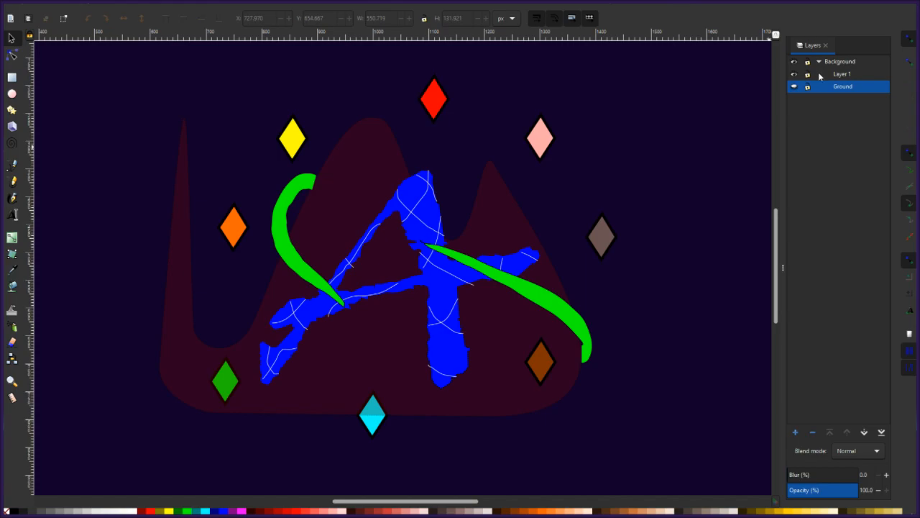
# Move Ground out of Background to the top of the layer stack and expand Background to show its sublayer.
pyautogui.click(839, 74)
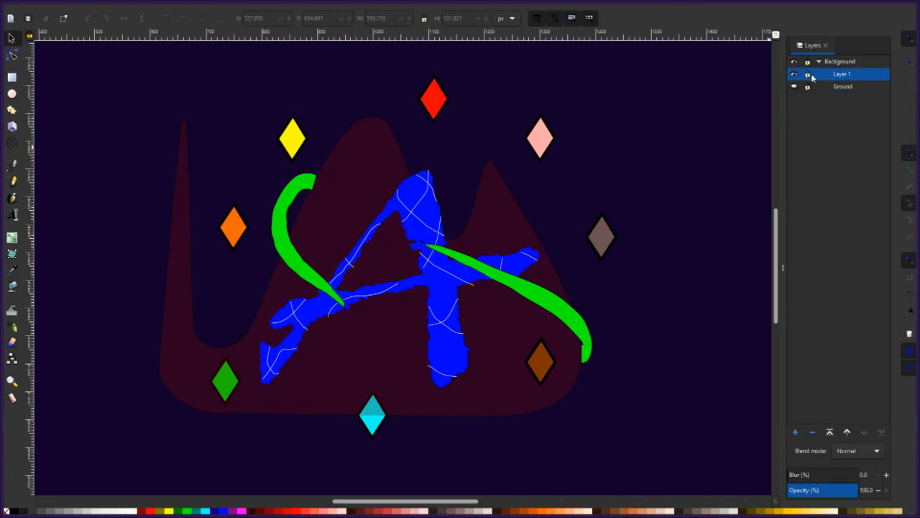
pyautogui.moveTo(813, 75); pyautogui.dragTo(831, 73)
pyautogui.moveTo(830, 105); pyautogui.dragTo(824, 140)
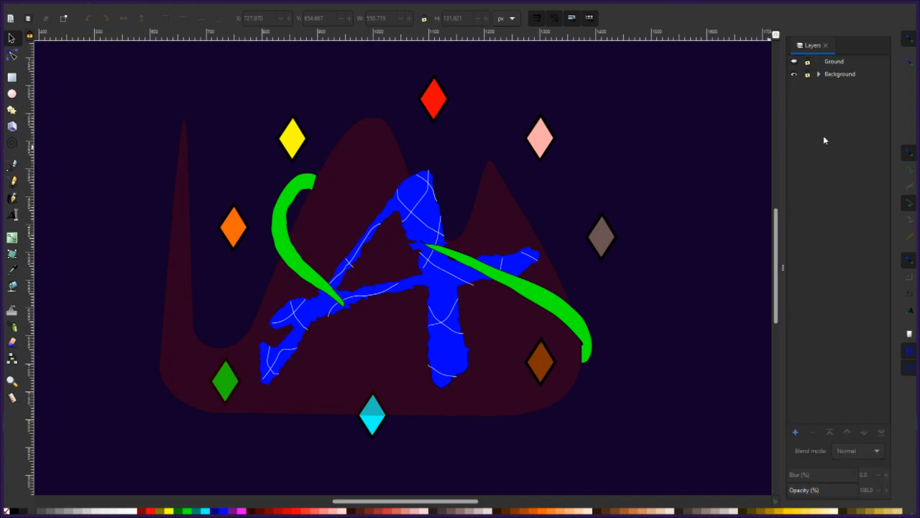
pyautogui.click(818, 74)
pyautogui.click(798, 65)
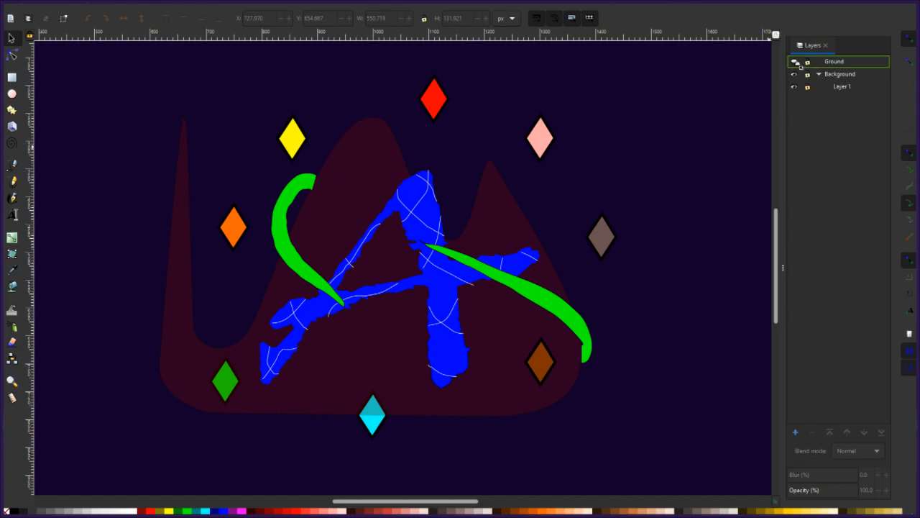
# Move Layer 1 out of Background into the Ground layer, keeping Ground's sublayer list collapsed.
pyautogui.click(843, 80)
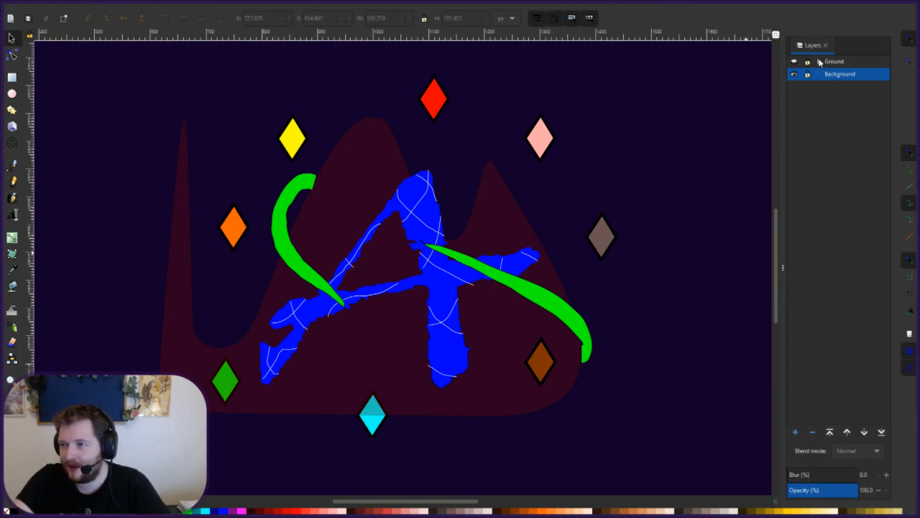
pyautogui.click(819, 62)
pyautogui.click(818, 62)
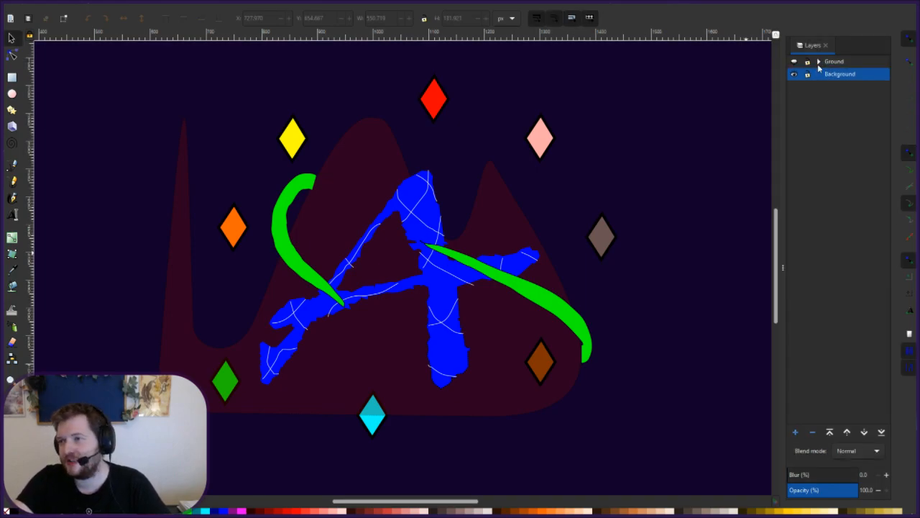
# Expand the Ground layer and try to rearrange the layer stack to free the nested Layer 1.
pyautogui.click(819, 62)
pyautogui.click(807, 76)
pyautogui.moveTo(792, 59); pyautogui.dragTo(802, 57)
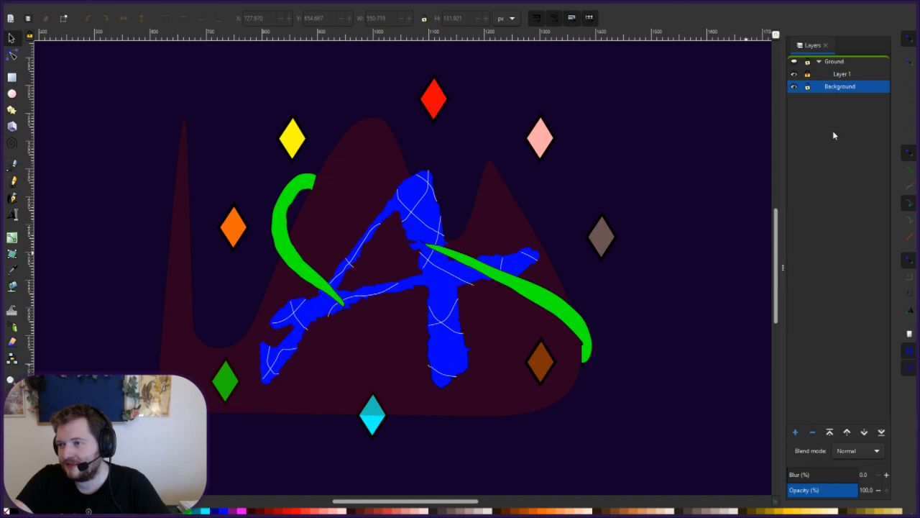
pyautogui.click(840, 77)
pyautogui.click(841, 74)
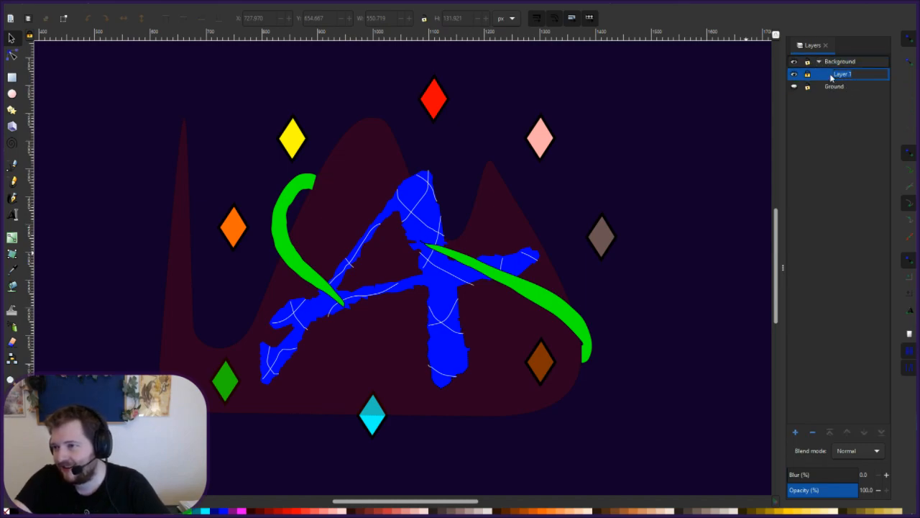
# Undo the layer nesting and move the Background layer beneath Ground, at the bottom of the layer stack.
pyautogui.hotkey('ctrl', 'z')
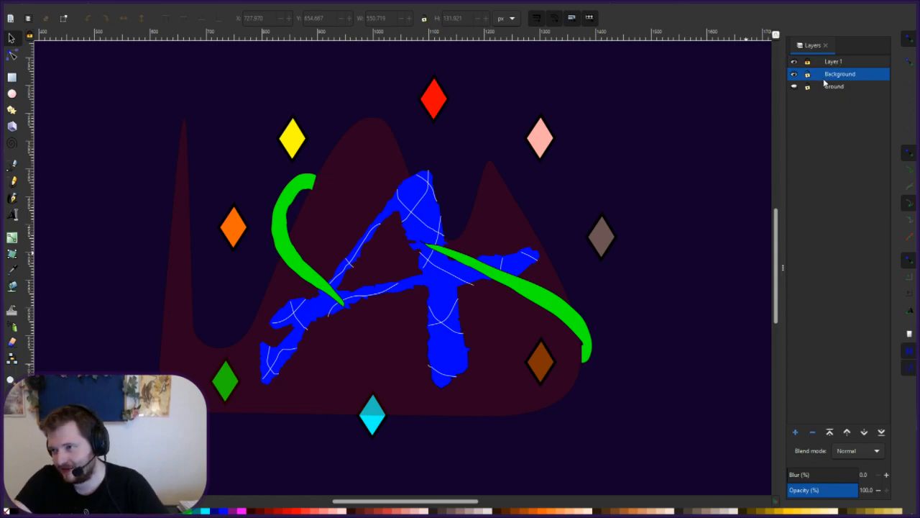
pyautogui.moveTo(838, 77); pyautogui.dragTo(836, 129)
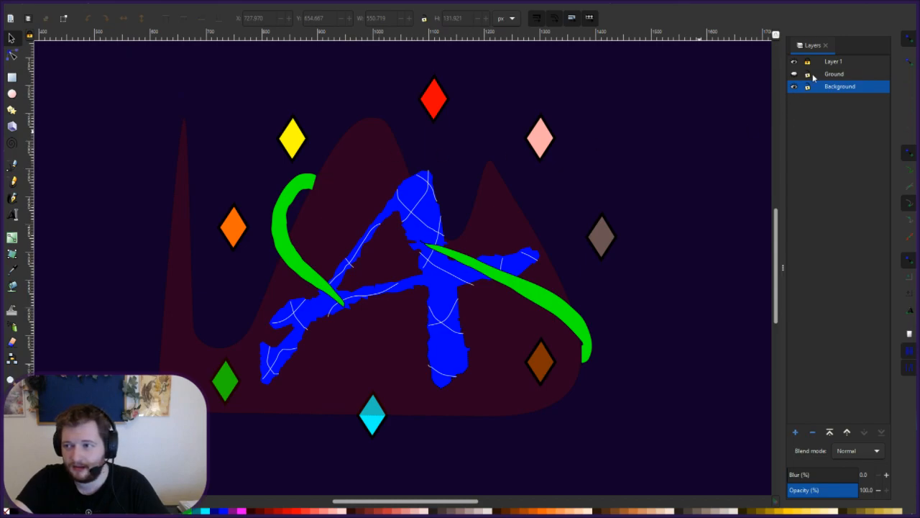
# Make Layer 1 the active layer, and select all objects across the layers and deselect them again.
pyautogui.click(838, 64)
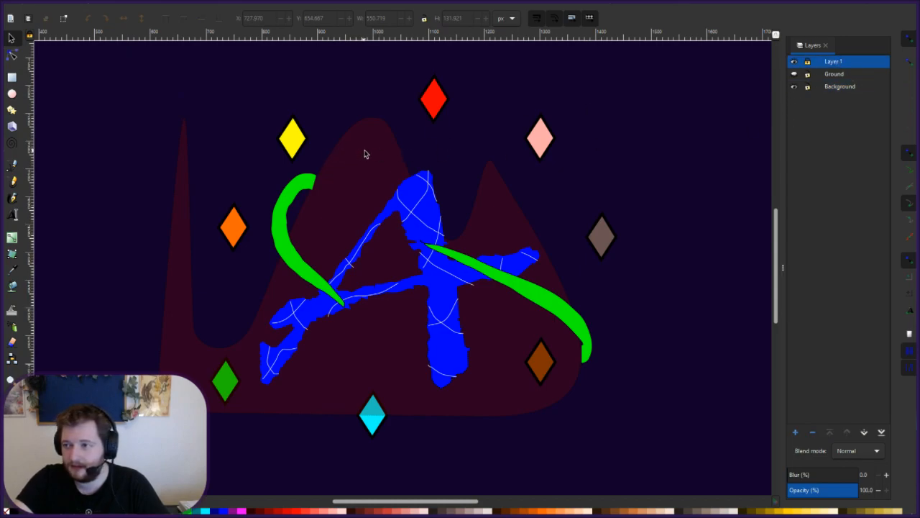
pyautogui.click(834, 74)
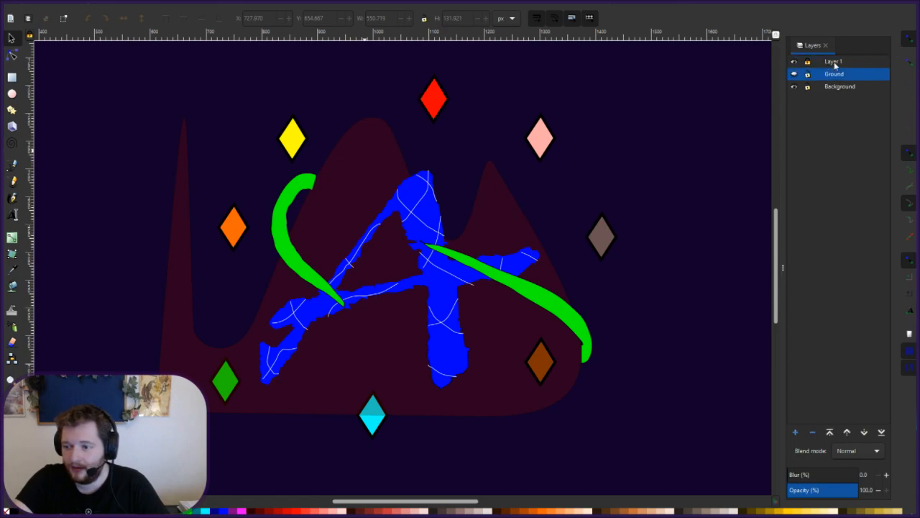
pyautogui.click(833, 61)
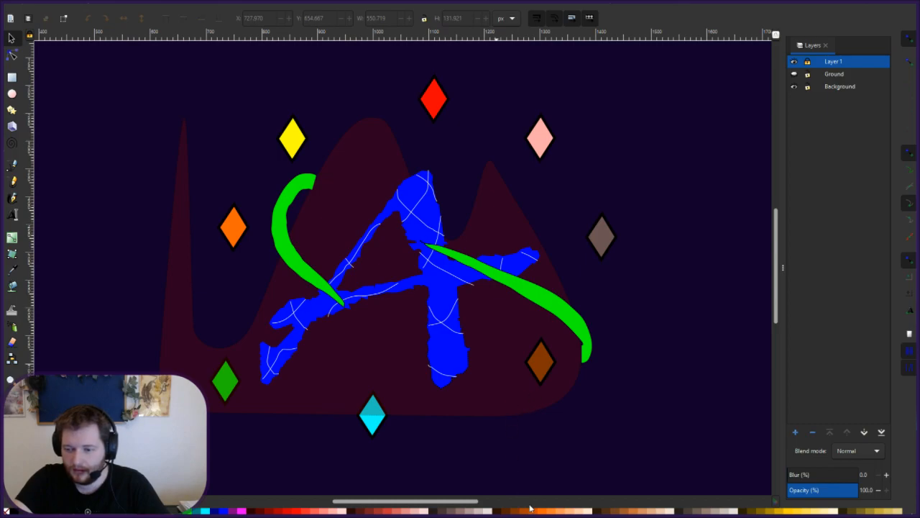
pyautogui.hotkey('ctrl', 'alt', 'a')
pyautogui.press('Escape')
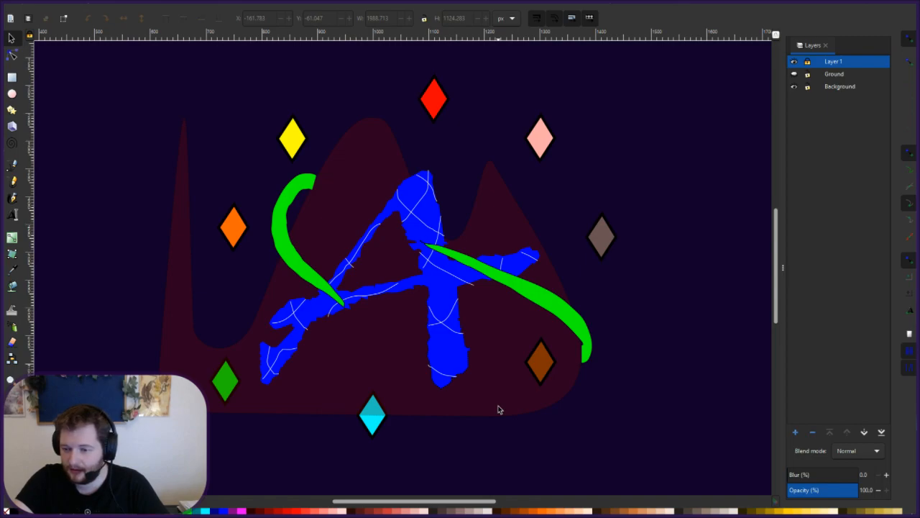